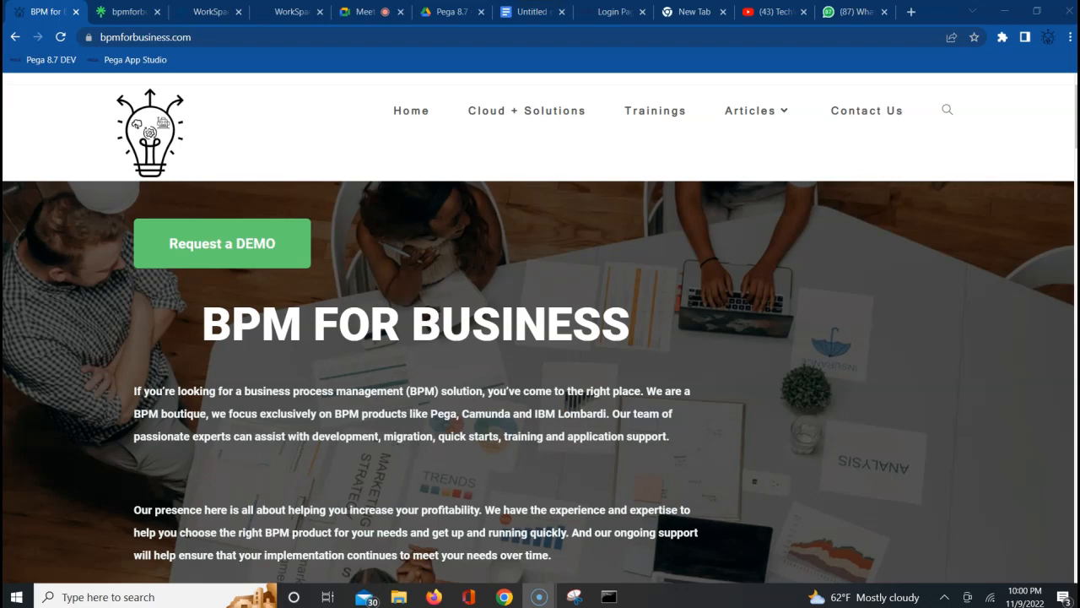
Admit the waiting participant into the video call.
left_click(368, 12)
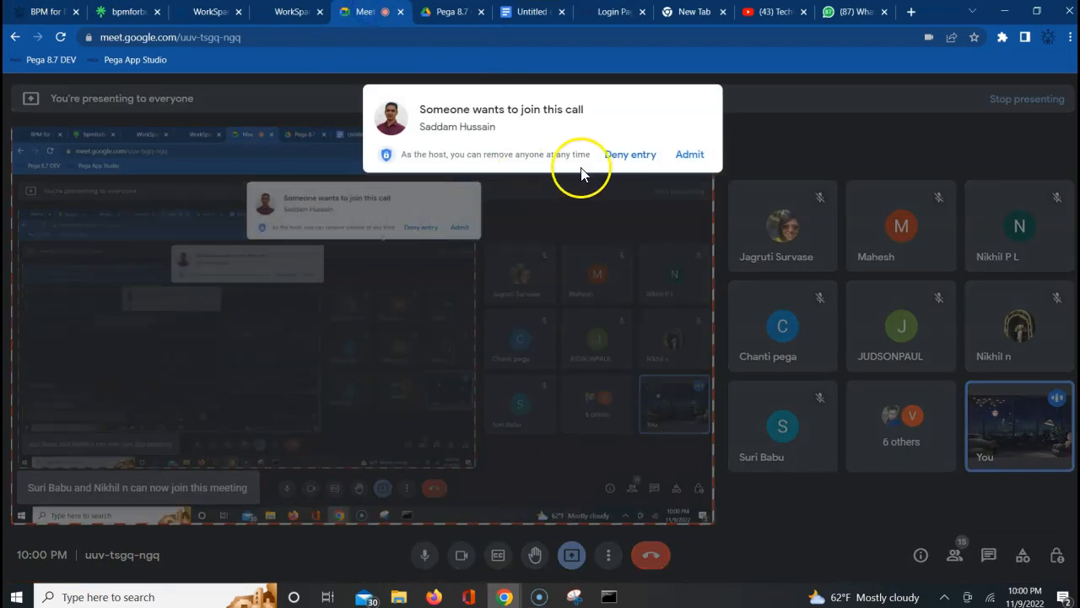
left_click(689, 156)
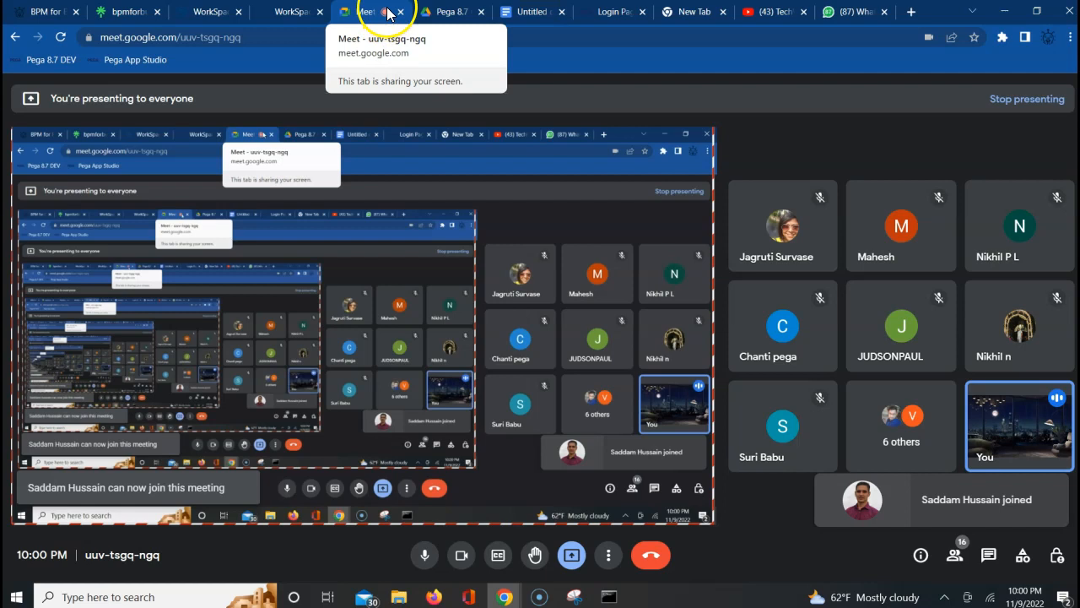
Start a new line below the 'Data Pages in Pega' title and begin it with 'In pre'.
left_click(530, 15)
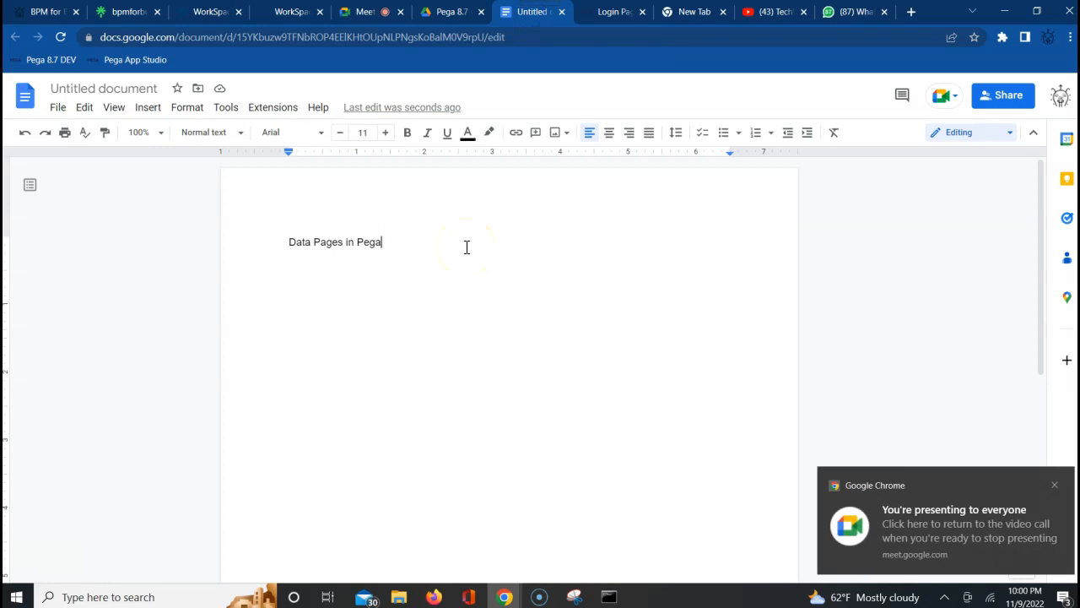
key("Return")
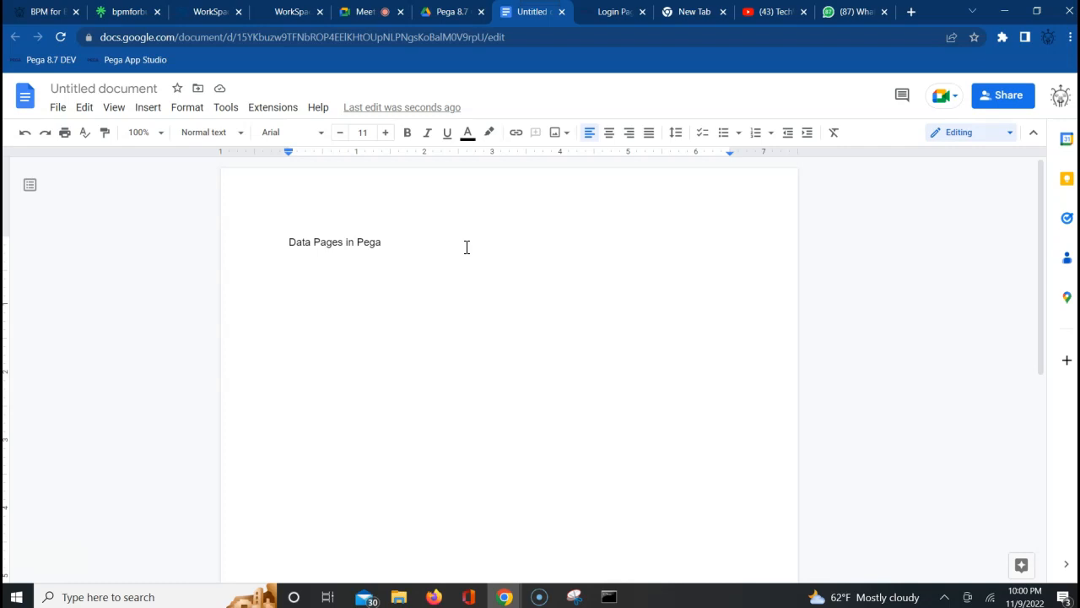
type("In pre")
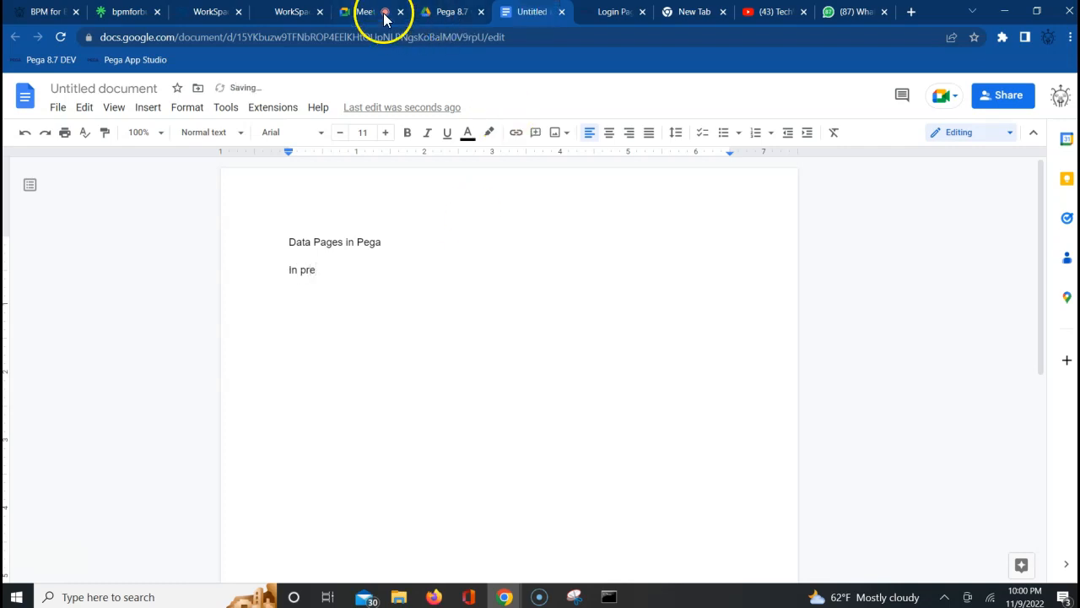
Admit the next waiting participant into the video call.
left_click(382, 14)
left_click(688, 155)
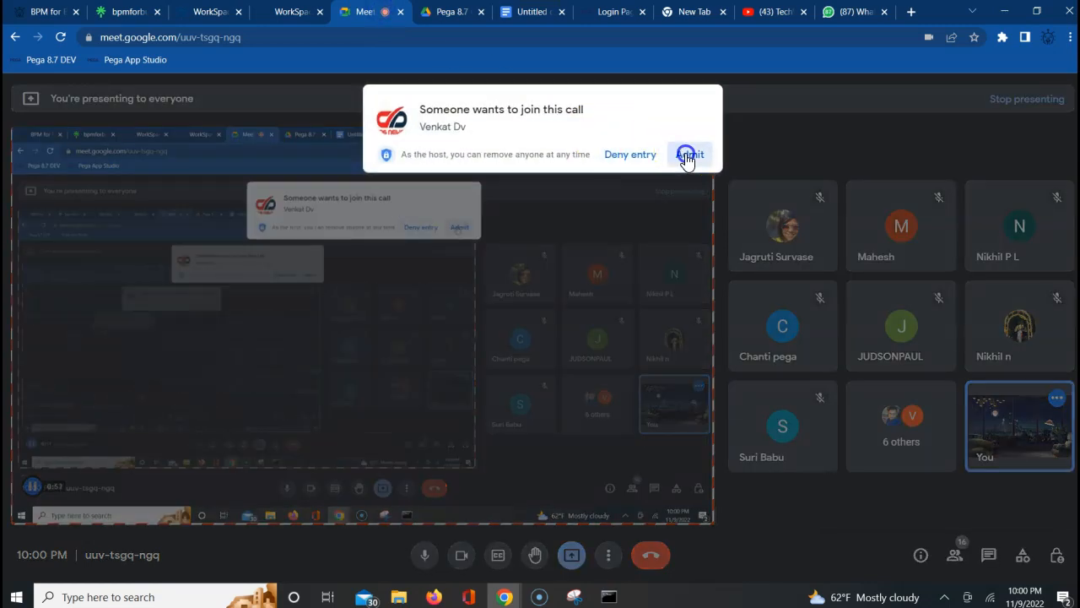
Move the document tab into its own separate, maximized browser window.
left_click(533, 12)
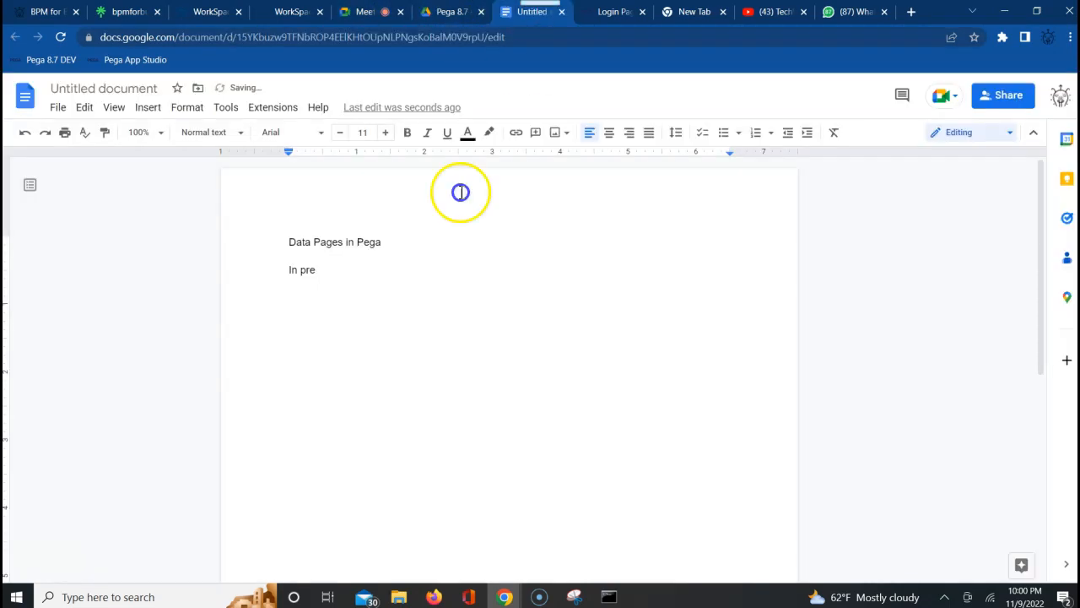
left_click_drag(525, 12, 408, 334)
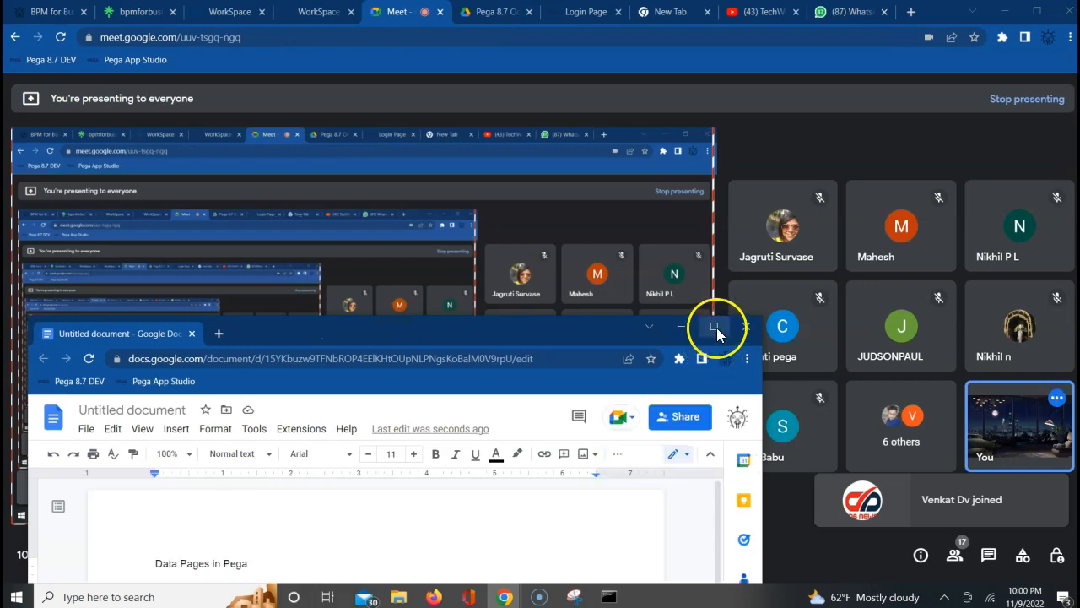
left_click(717, 328)
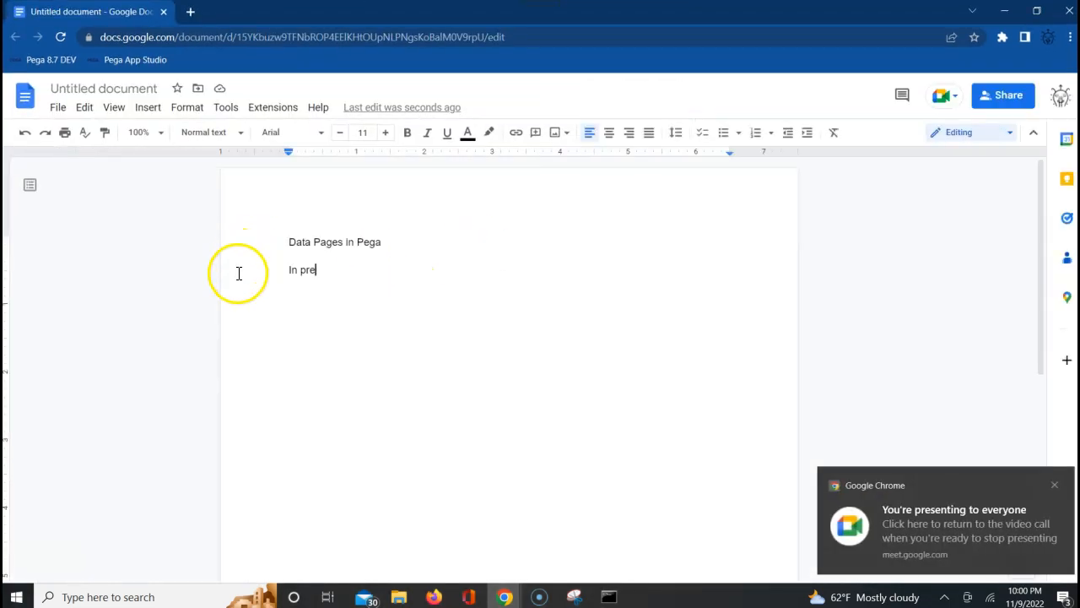
Complete the line to read 'In previous version dAta pages were called as Declare Pages.'.
left_click(362, 280)
left_click(336, 273)
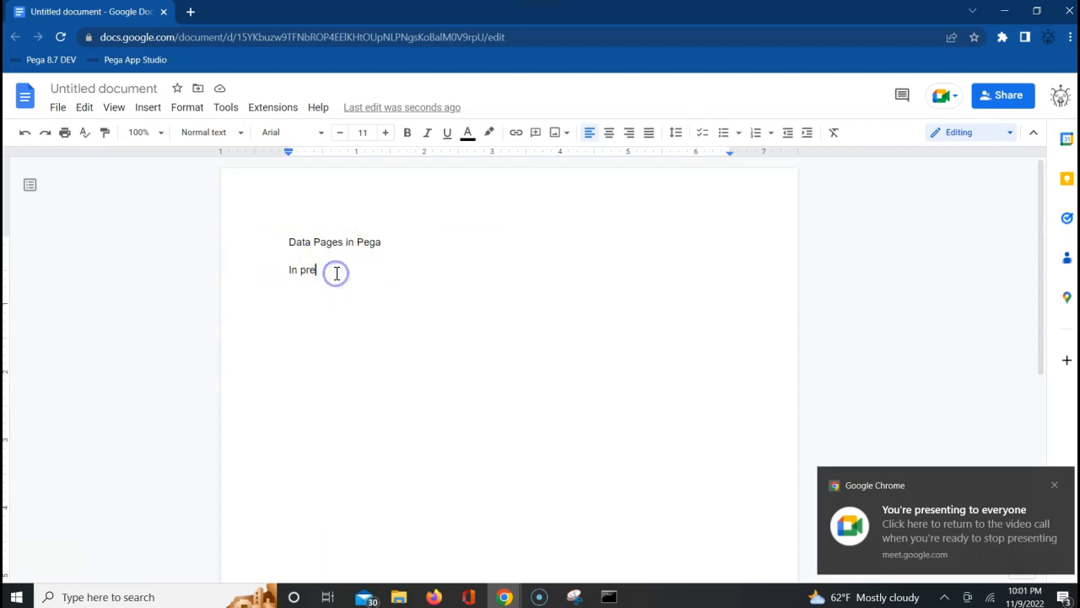
type("vious ver")
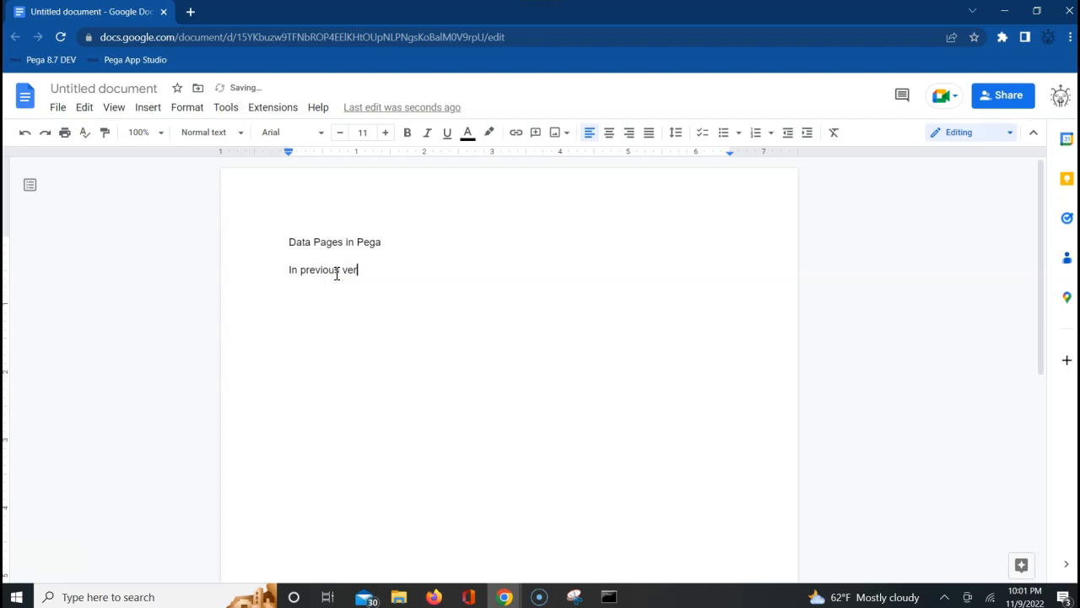
type("sion dAta pages were called a")
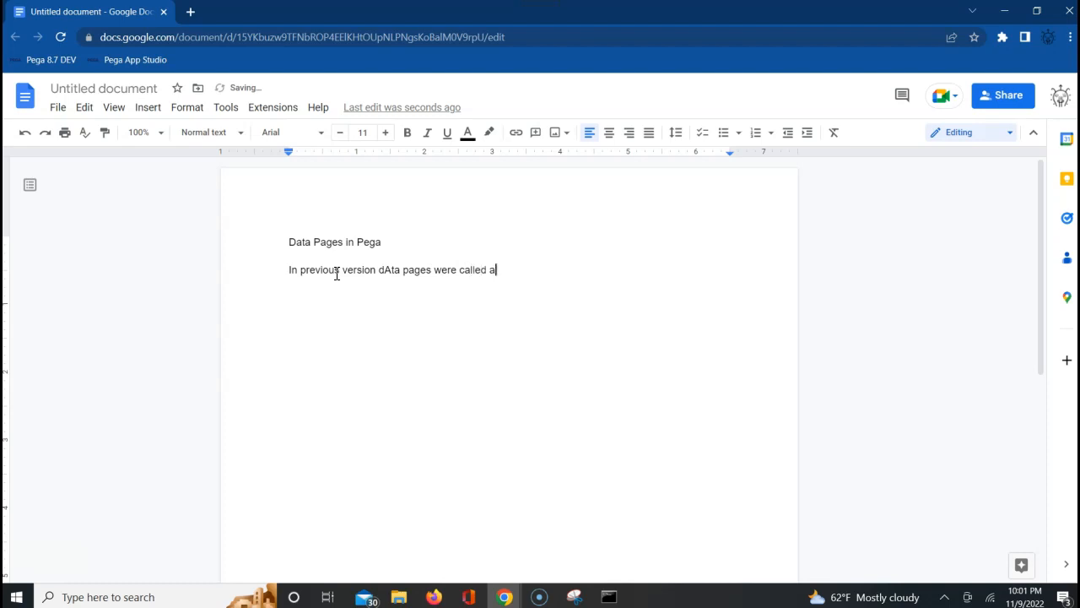
type("s Declare Pages.")
Add the line 'Pega 7 we started calling Data Pages.' followed by blank lines.
key("Return")
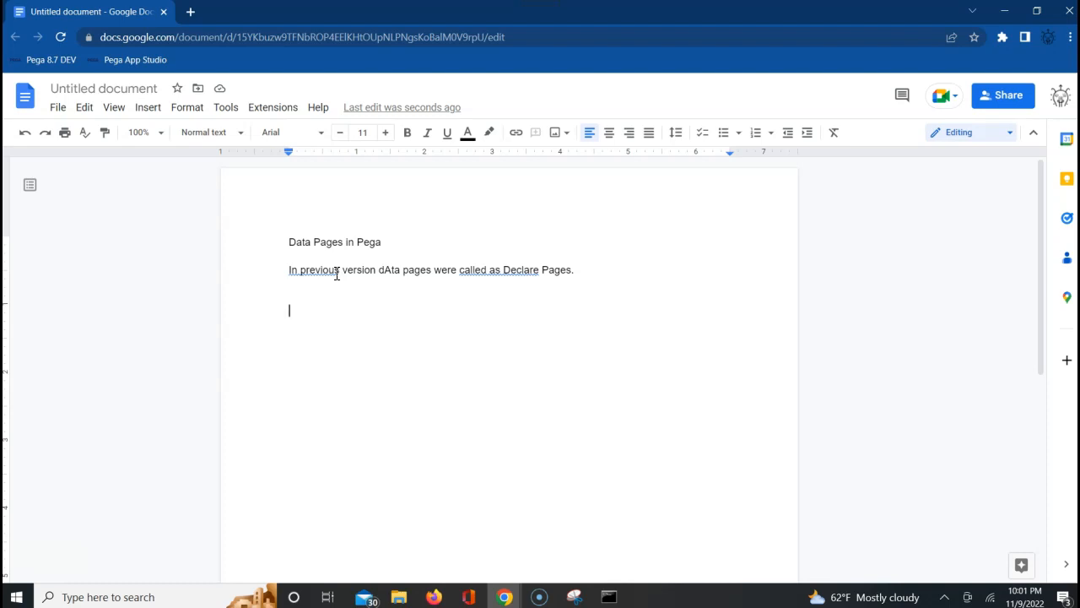
key("BackSpace")
type("PEga")
key("BackSpace")
key("BackSpace")
key("BackSpace")
type("ega 7 we started calling Data PA")
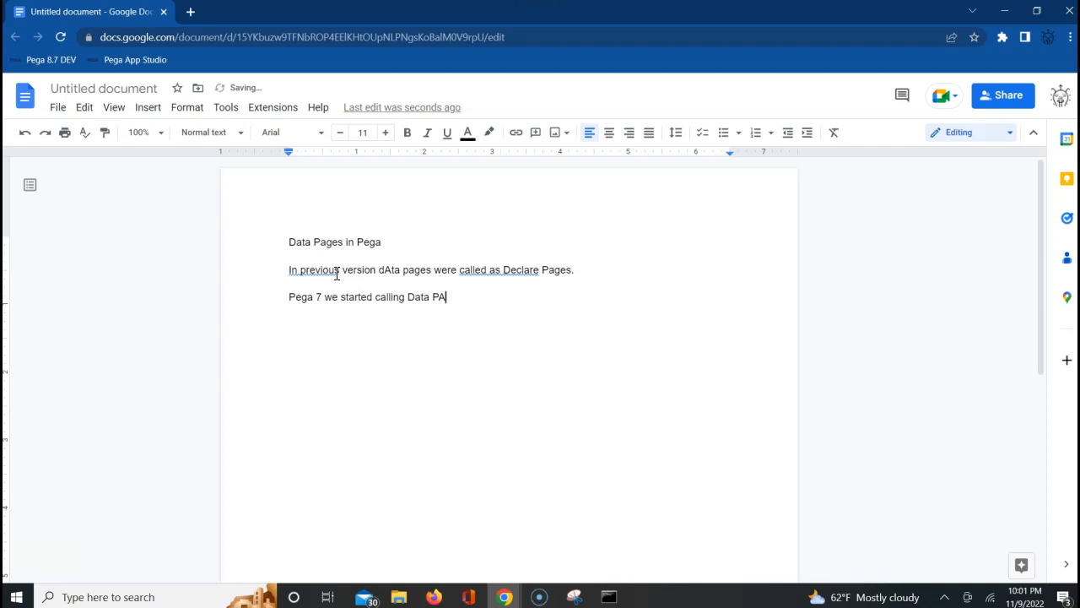
type("ges.")
key("Return")
key("Return")
Switch to the video call and admit the group of people waiting to join.
key("alt+Tab")
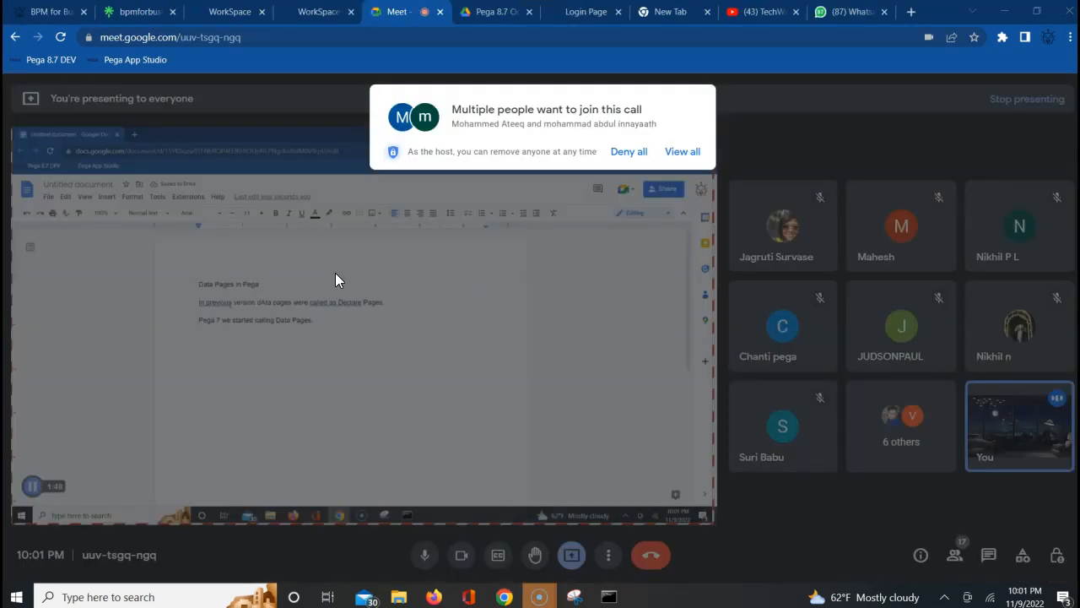
left_click(688, 157)
left_click(685, 258)
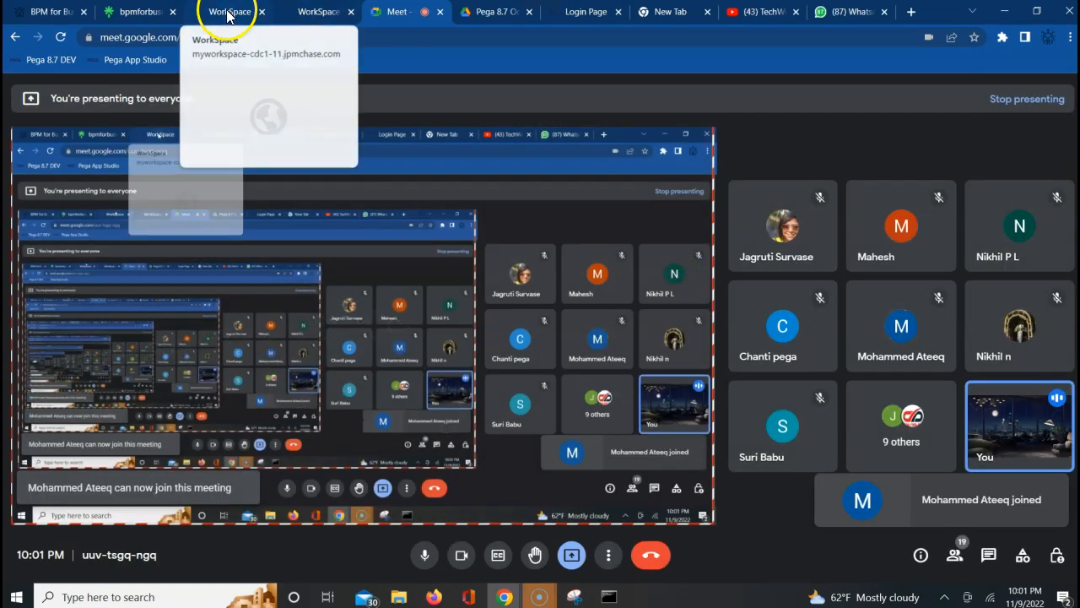
Open the Untitled document from the Pega 8.7 Oct 2022 Batch folder in Drive.
left_click(485, 17)
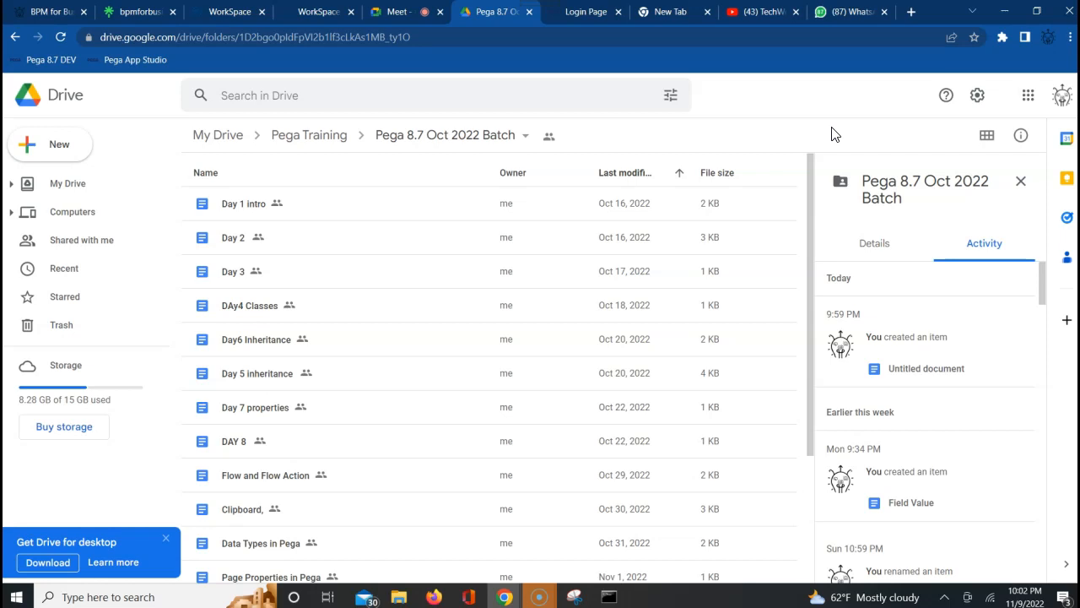
key("Down")
key("Down")
key("Down")
key("Down")
key("Down")
key("Down")
key("Down")
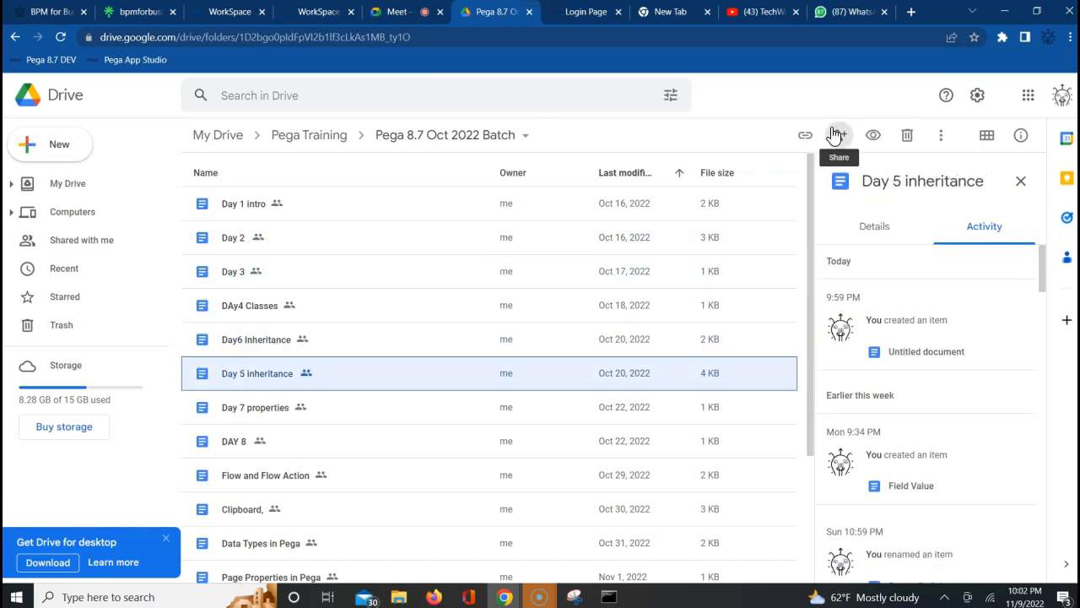
key("Down")
key("Down")
key("Down")
key("Down")
key("Down")
key("Down")
key("Down")
key("Down")
key("Down")
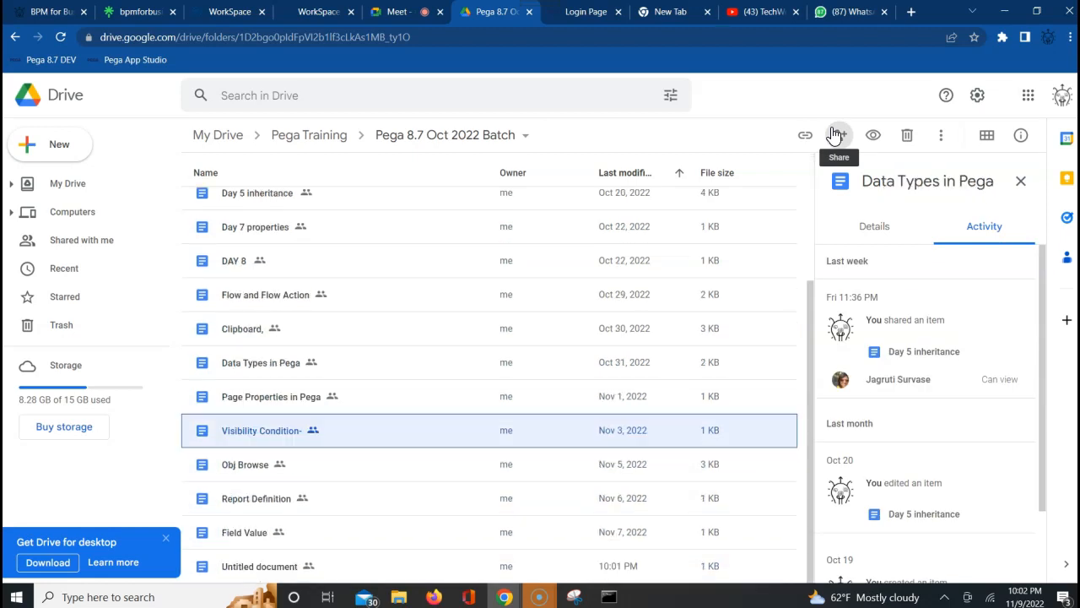
key("Down")
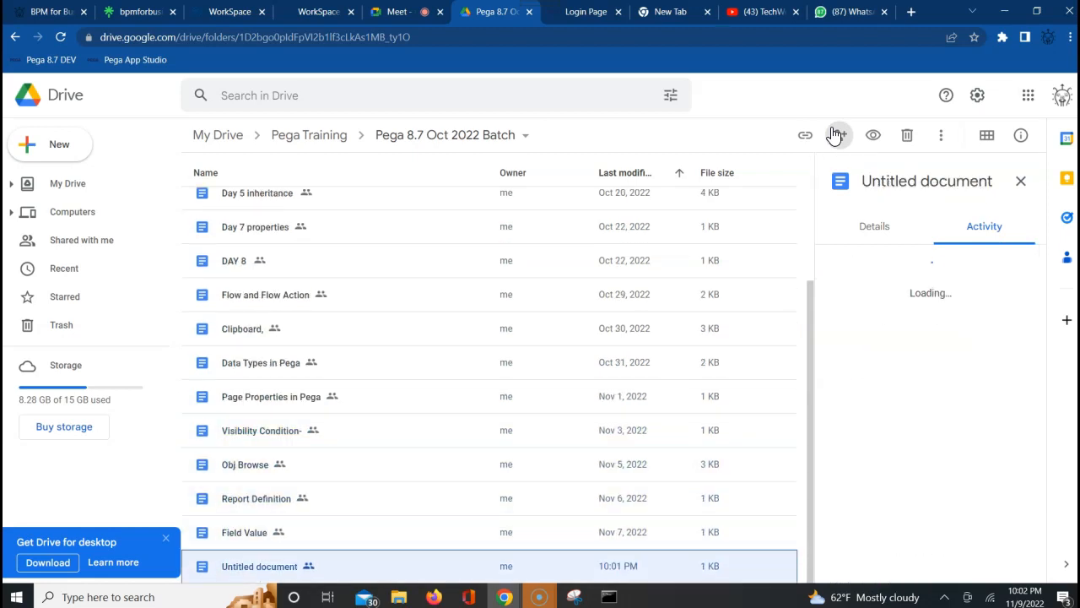
double_click(253, 570)
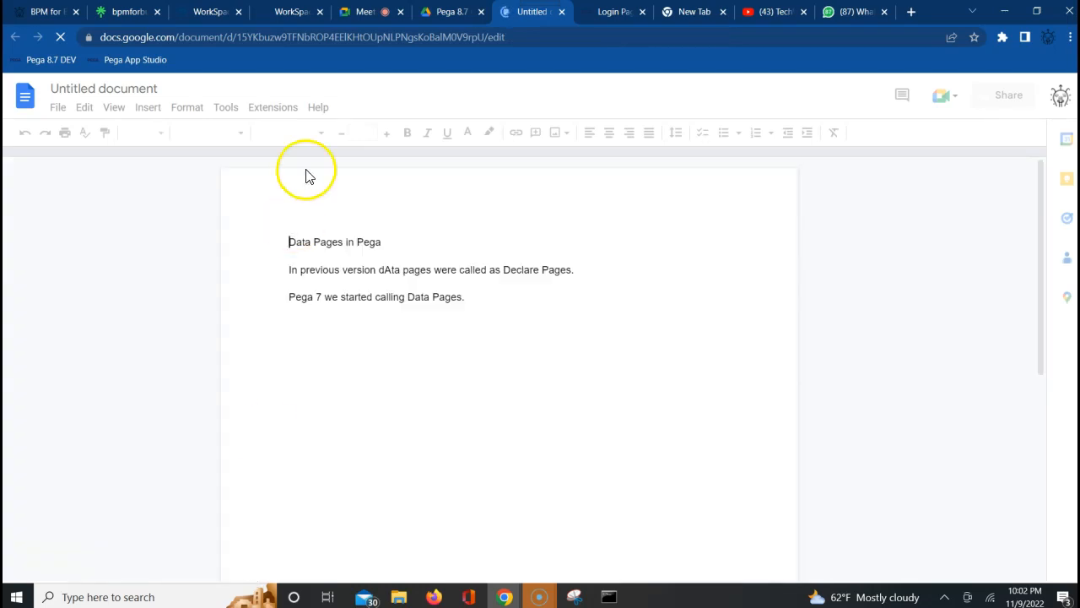
Admit another waiting participant into the video call.
left_click(367, 12)
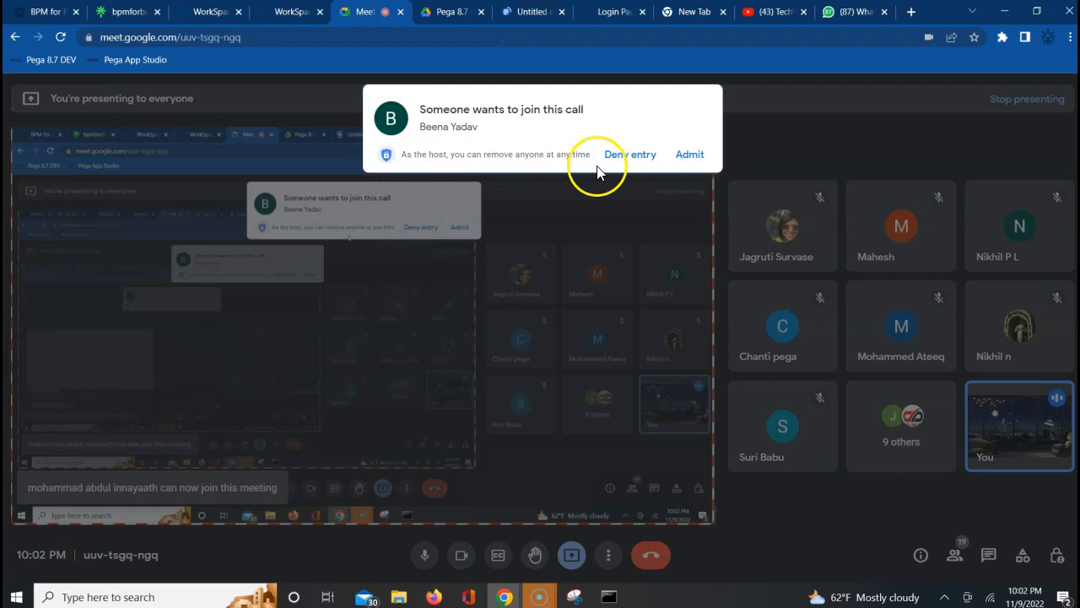
left_click(691, 155)
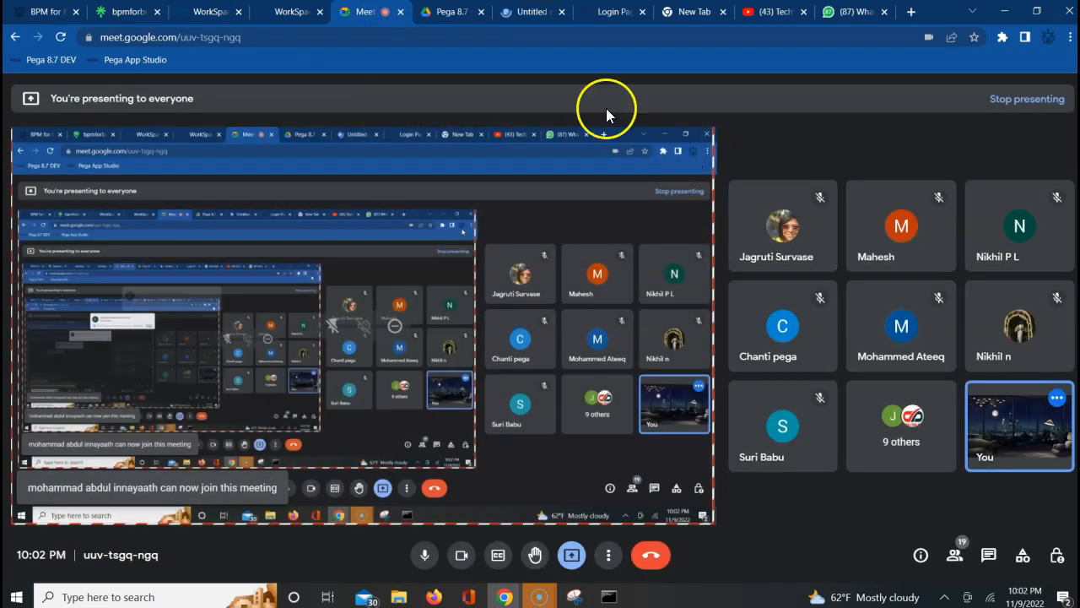
Start a new paragraph after the 'Pega 7 we started calling Data Pages.' line.
left_click(509, 12)
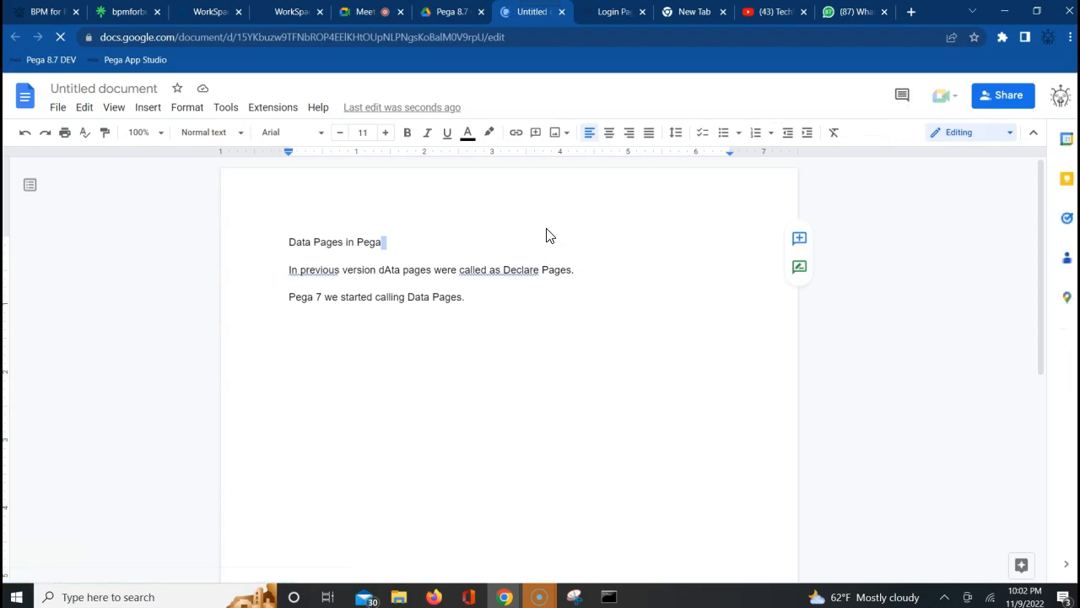
left_click(546, 236)
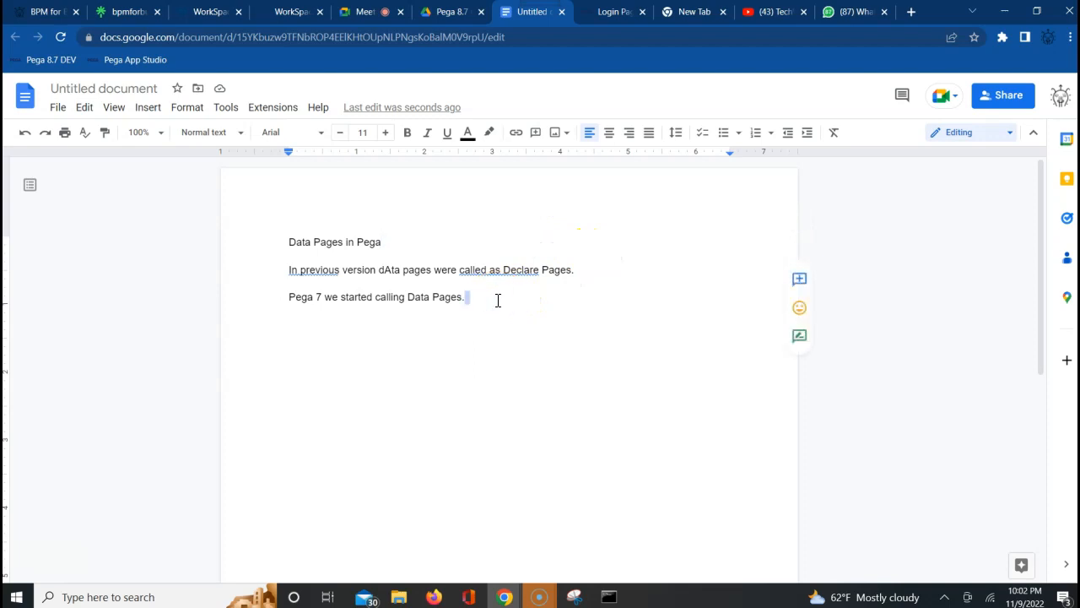
key("Return")
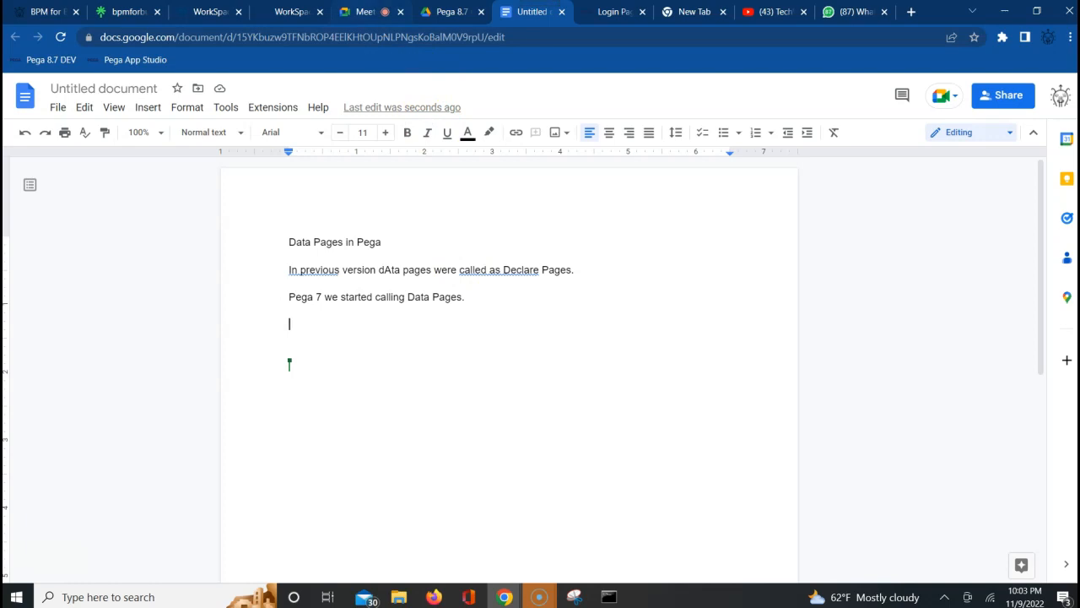
Admit the next two waiting participants into the video call.
left_click(360, 11)
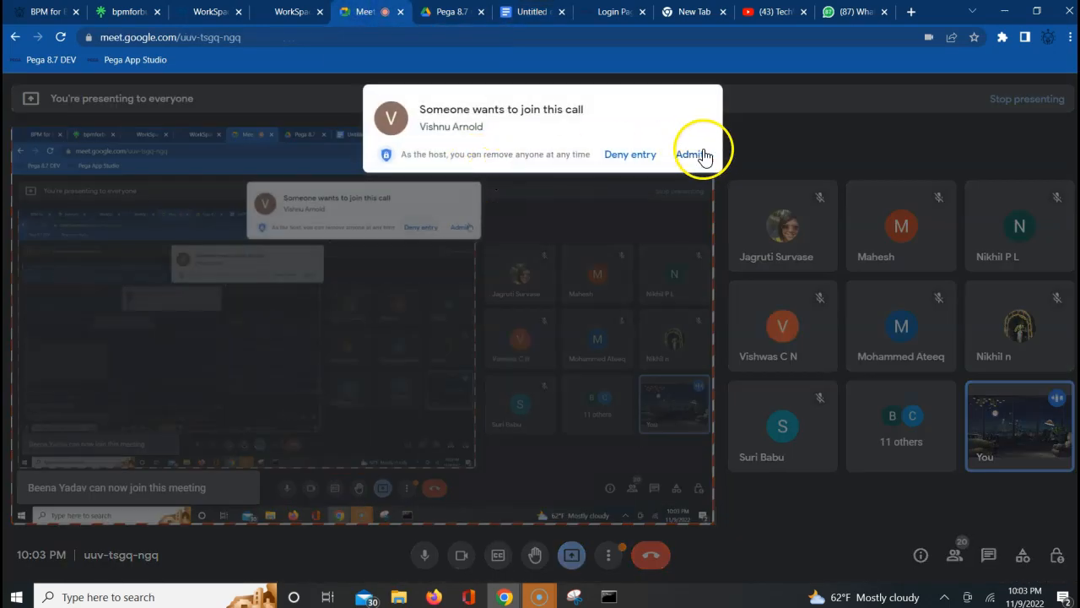
left_click(683, 255)
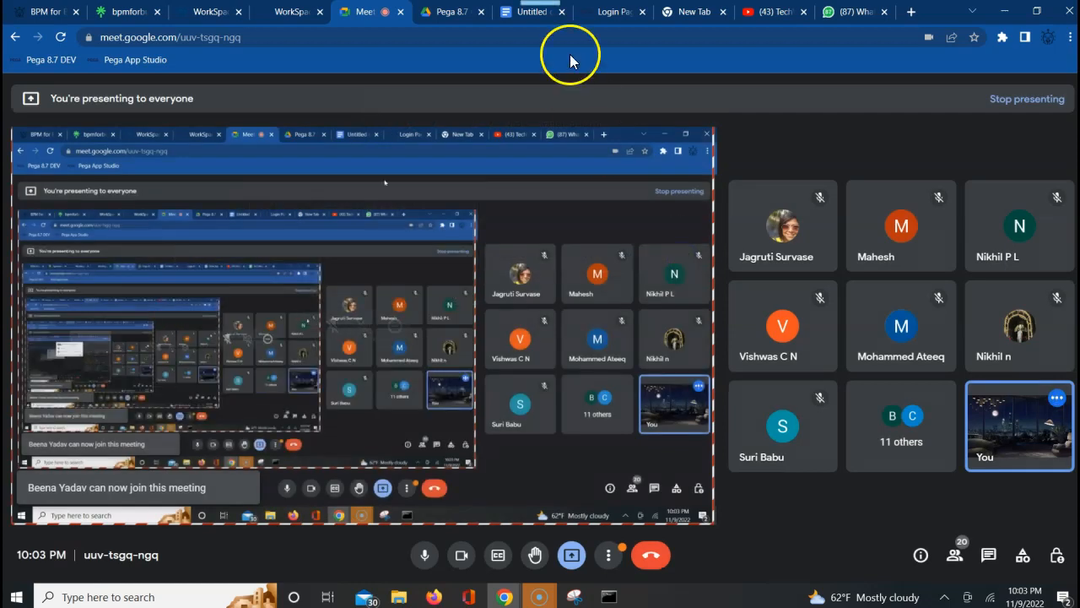
left_click(529, 14)
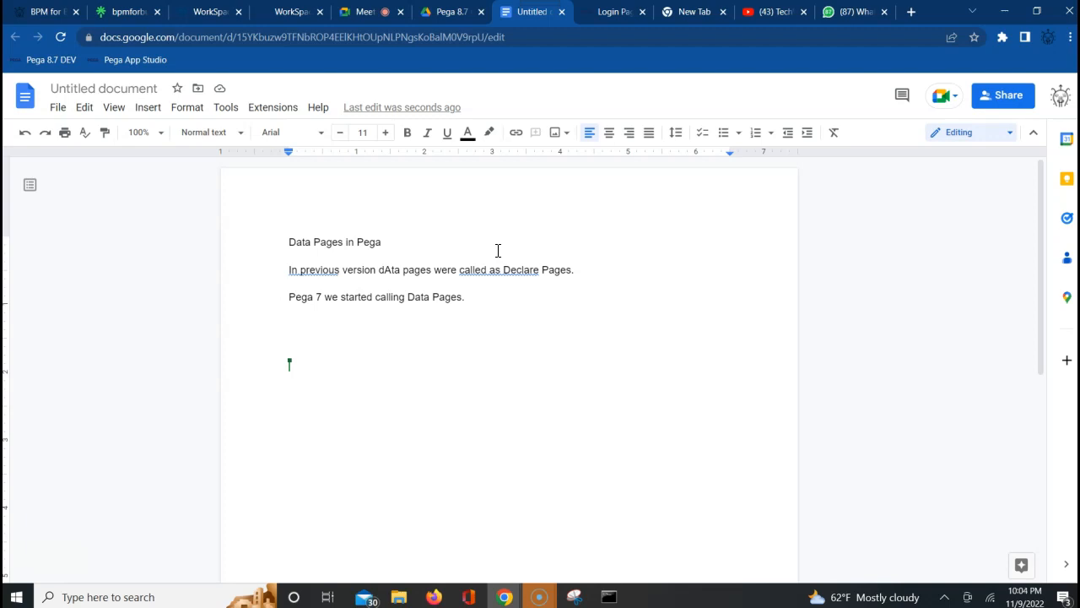
left_click(362, 12)
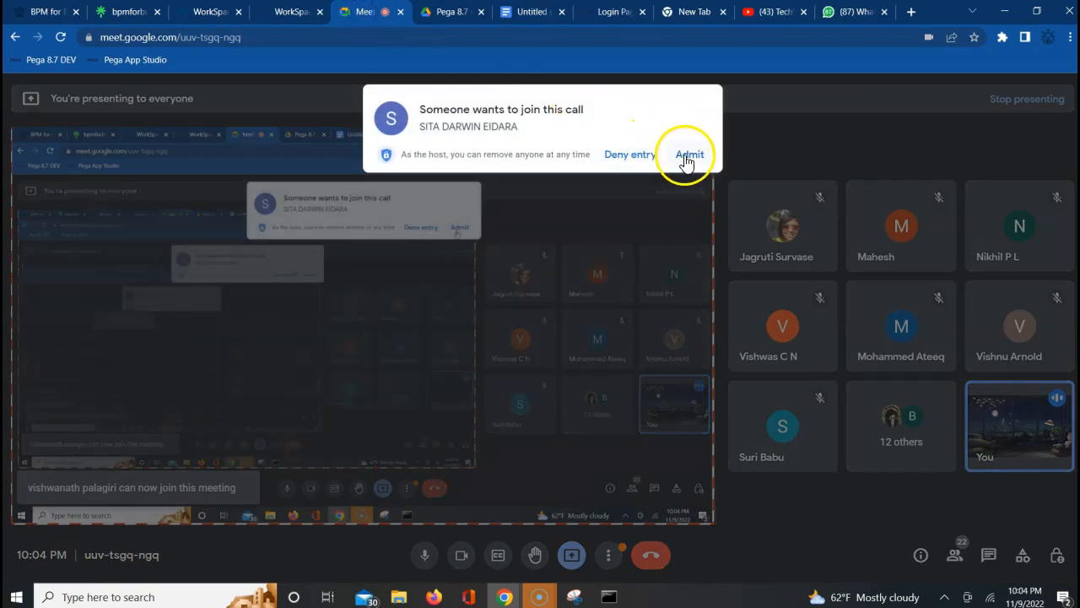
left_click(688, 156)
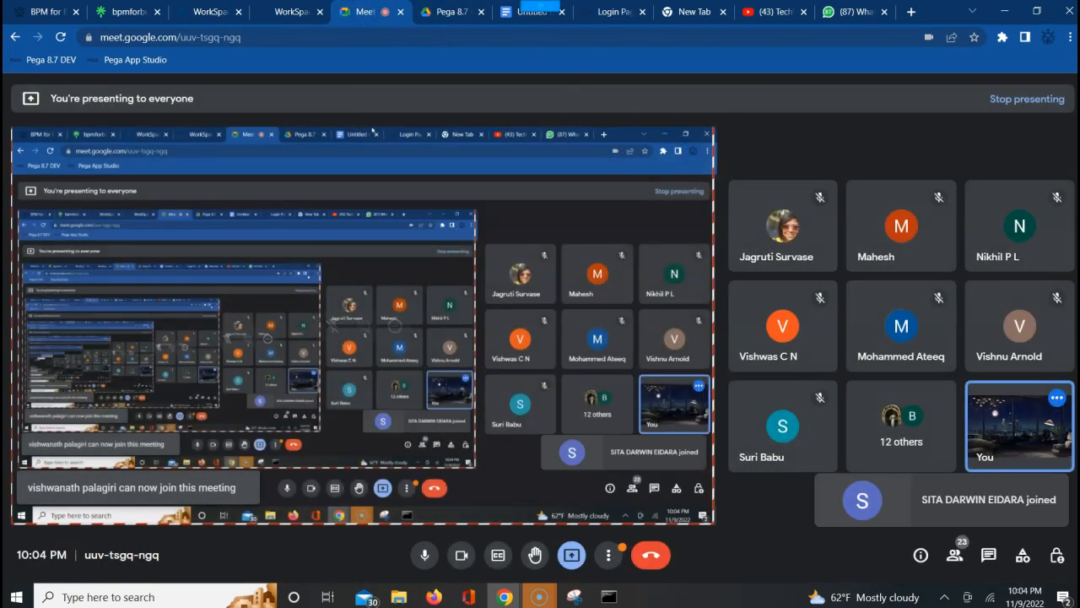
Switch to the notes document and add the paragraph 'Everytime data is needed in application teh application code has to travel to database/hit the database.'.
left_click(510, 14)
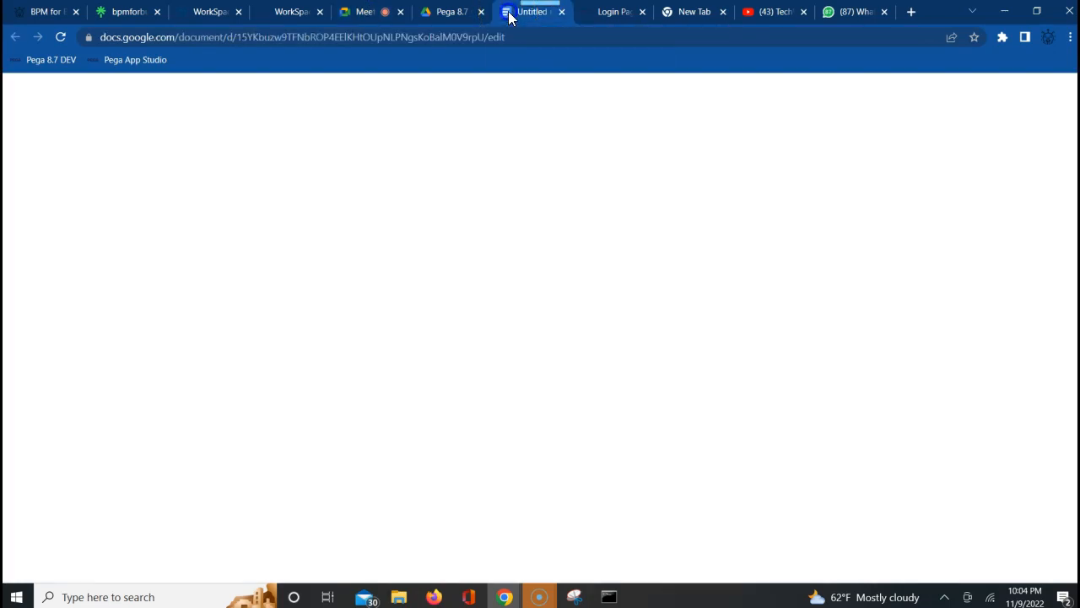
left_click(437, 324)
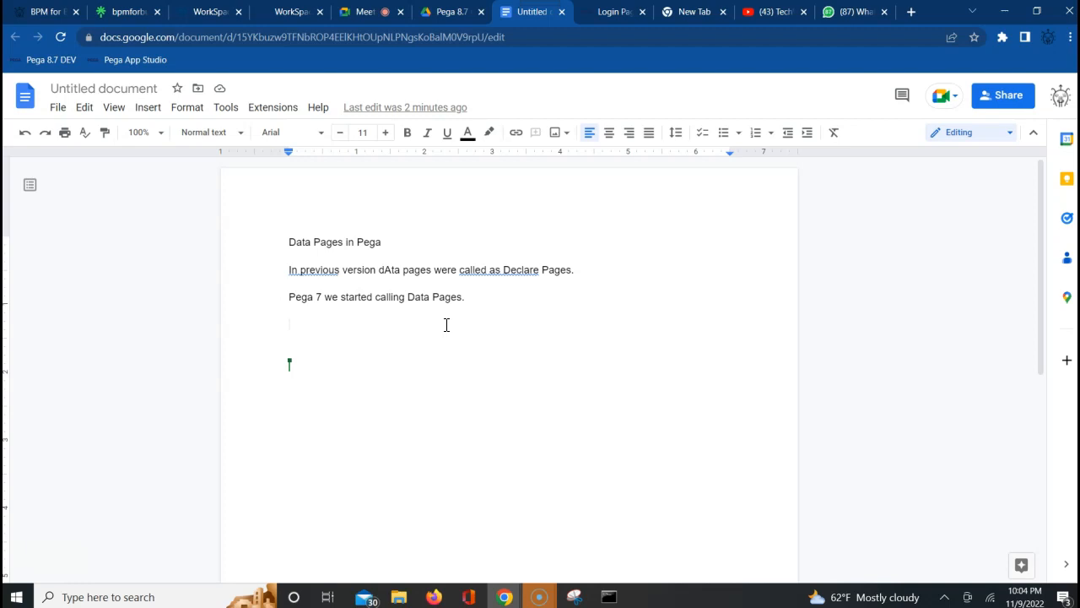
key("Return")
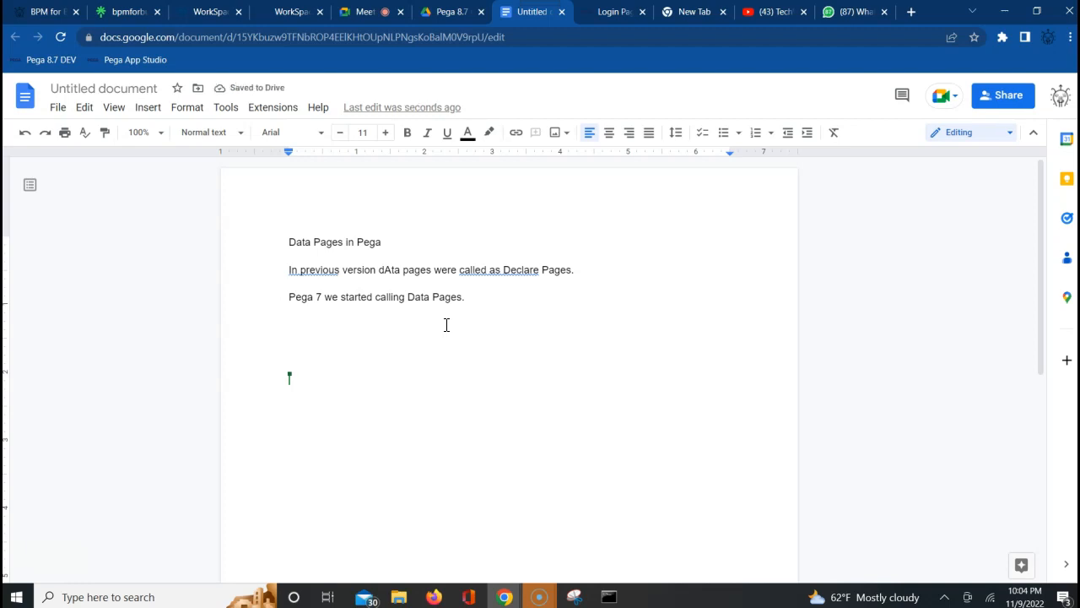
type("everytime a")
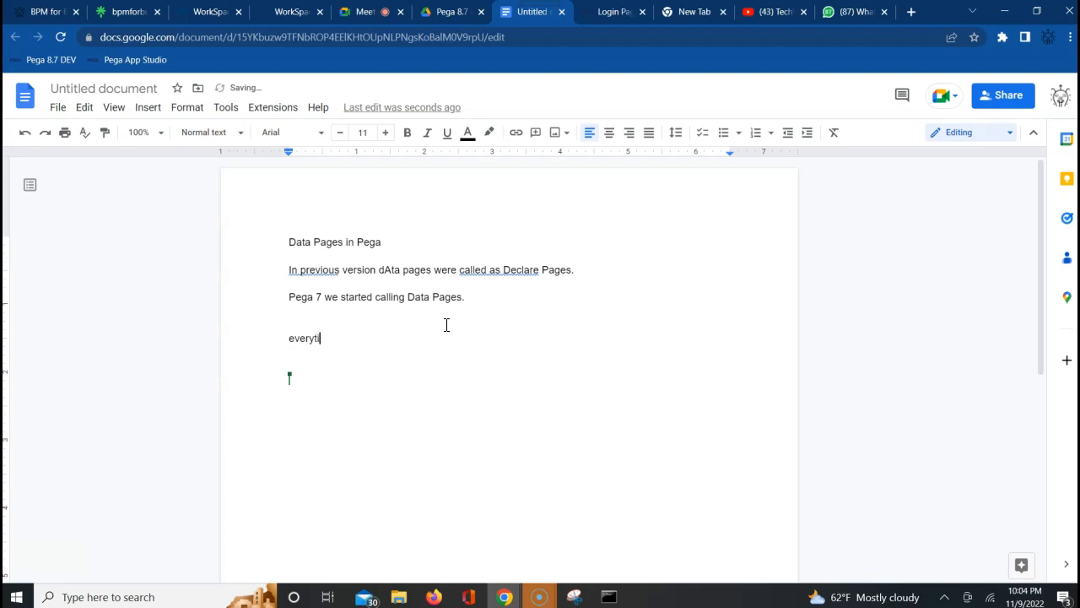
key("BackSpace")
type("data is neede")
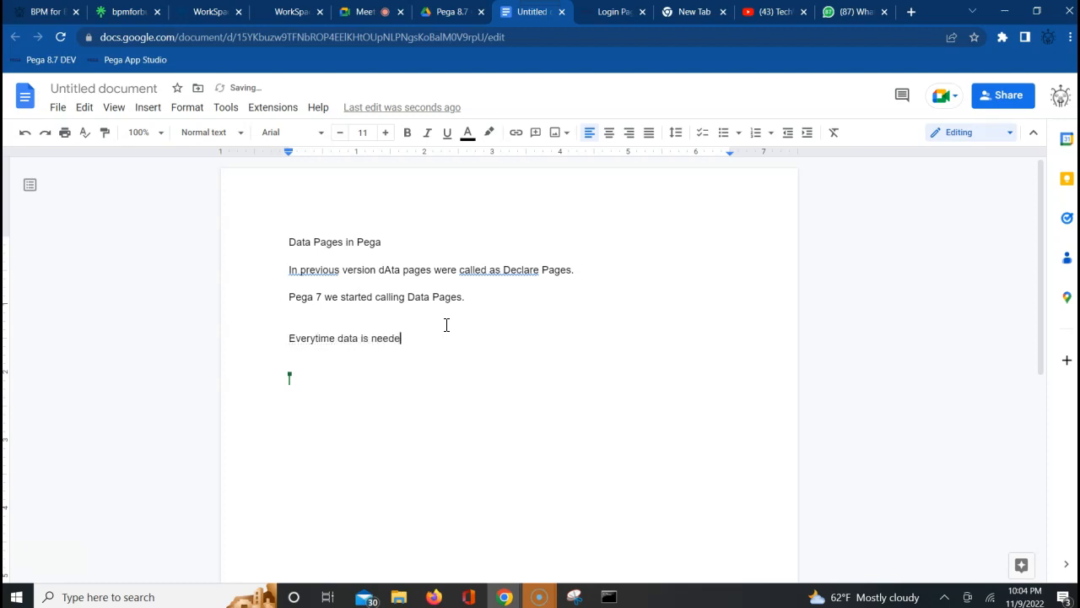
type("d in application teh application cod")
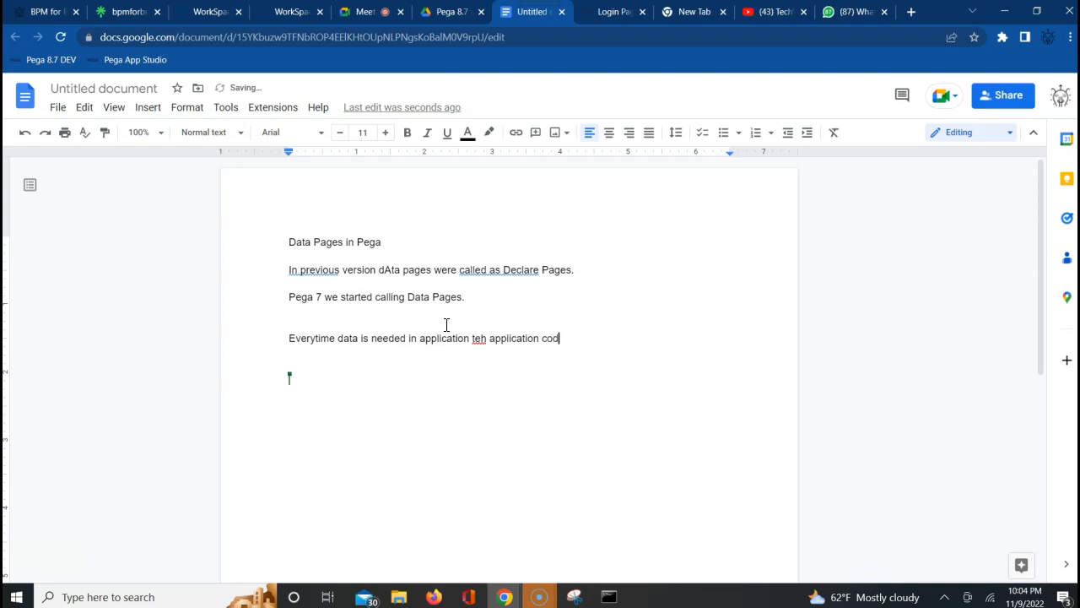
type("e has to travel to database/hit the ")
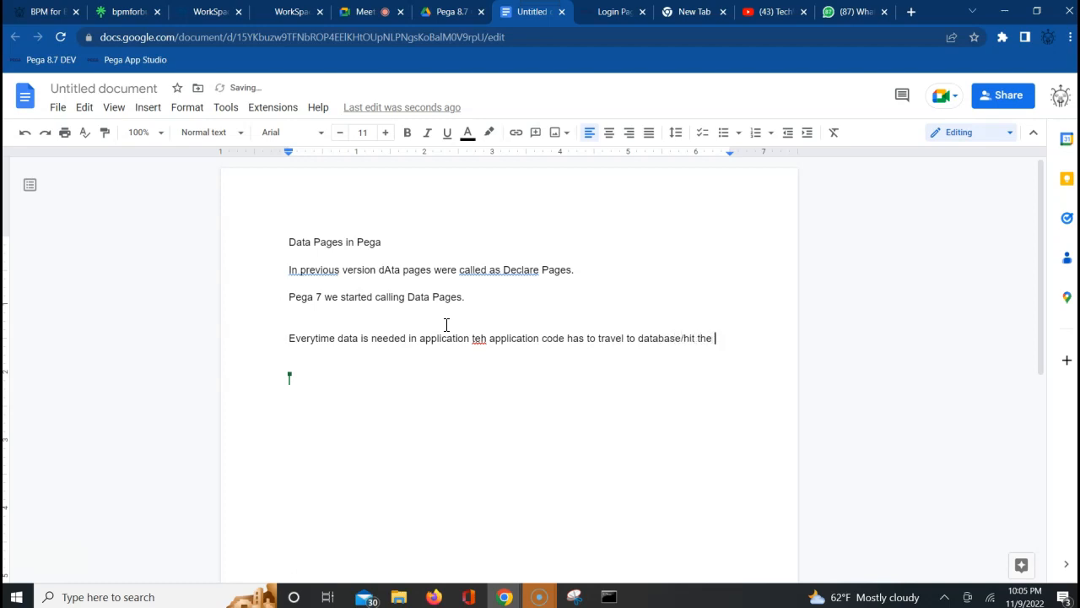
type("database.")
key("Return")
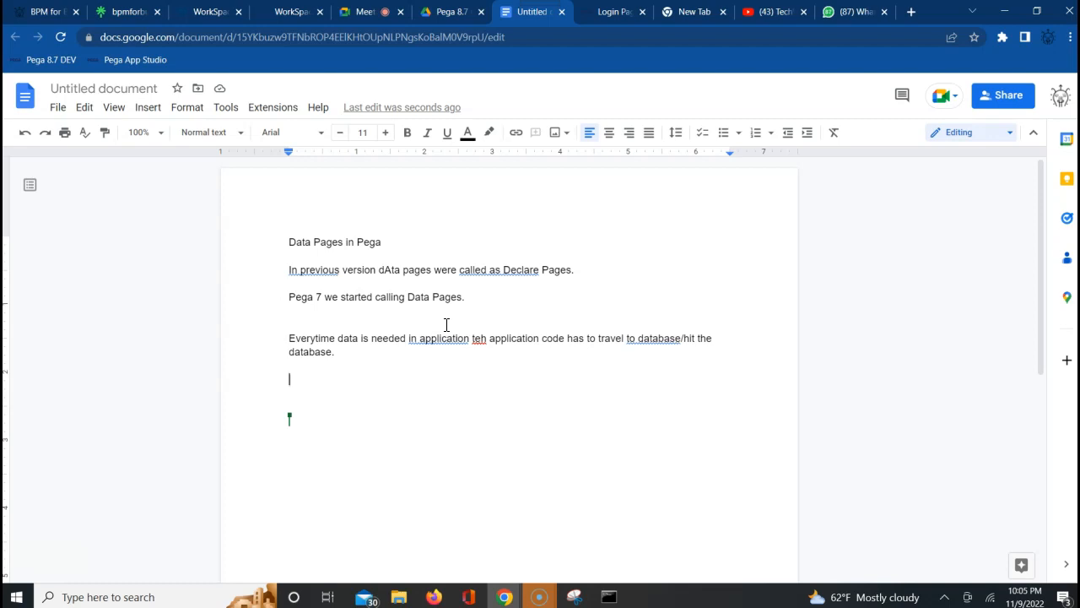
left_click(474, 346)
left_click(414, 397)
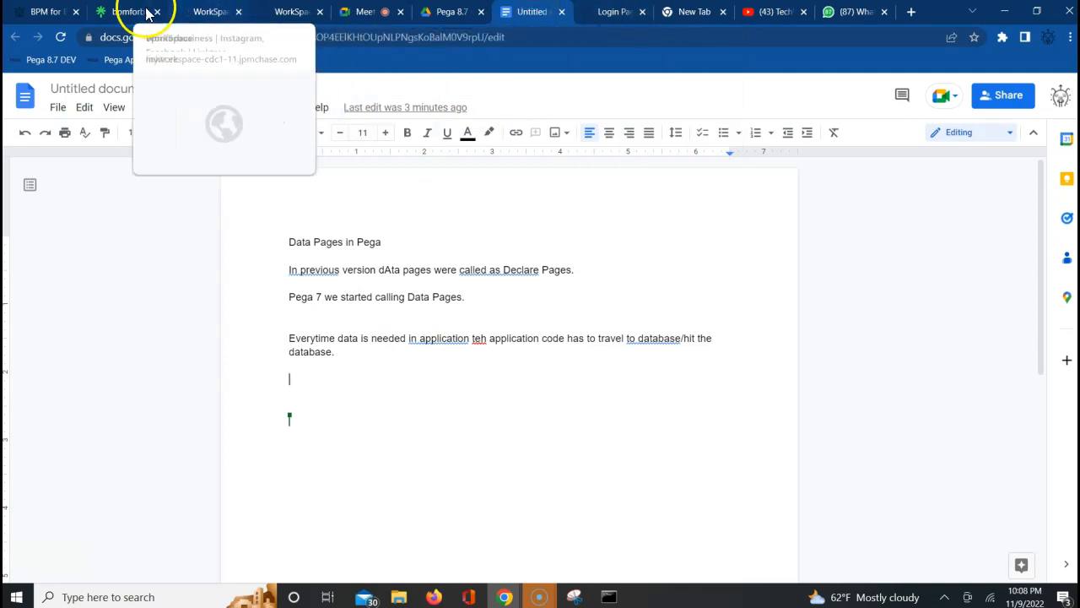
Log in to the Pega Login Page with the admin username and the account password.
left_click(624, 13)
type("amd")
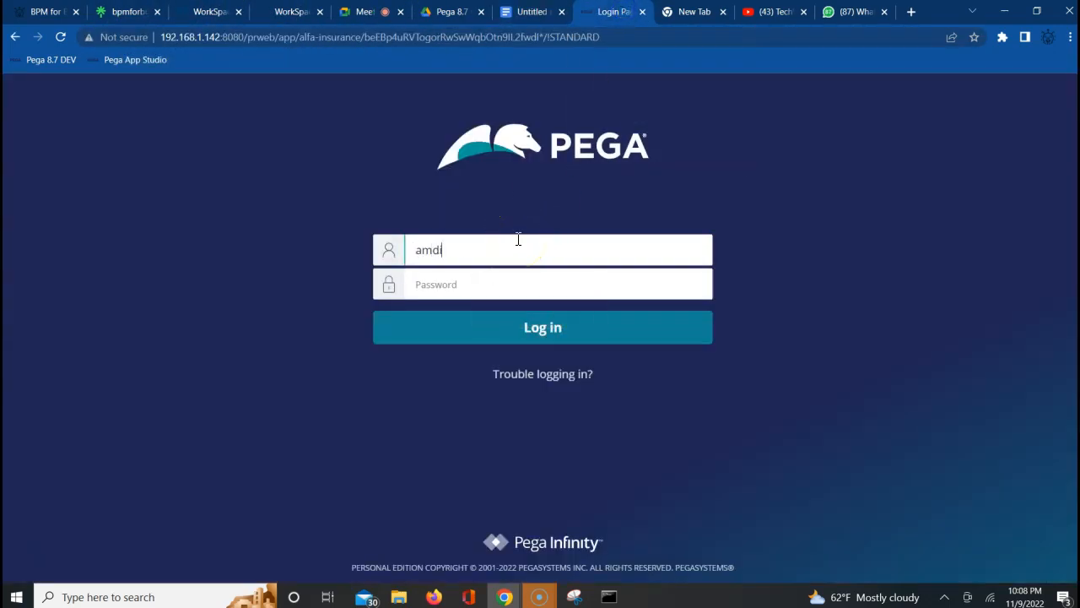
key("BackSpace")
key("BackSpace")
type("dmin")
key("Down")
key("Return")
key("Tab")
type("rules")
key("Return")
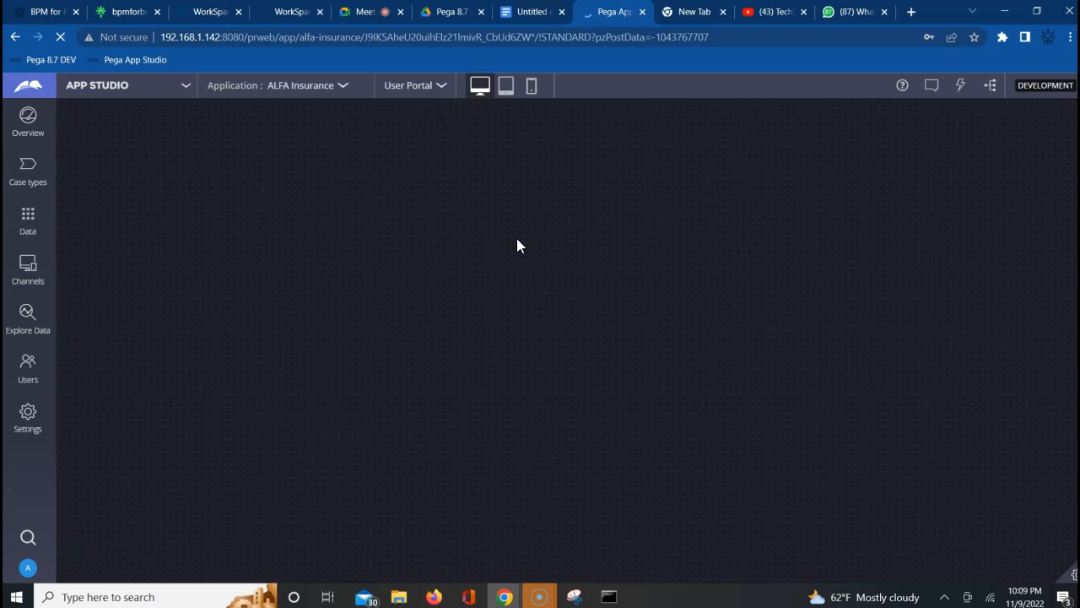
Close the welcome popup on the ALFA Insurance application overview.
left_click(181, 90)
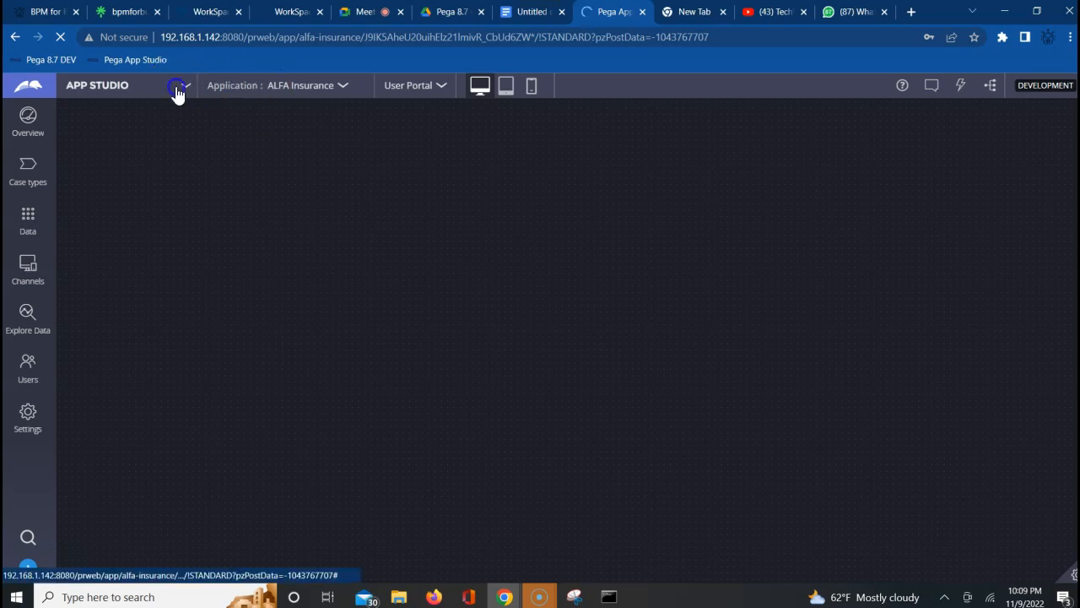
left_click(182, 88)
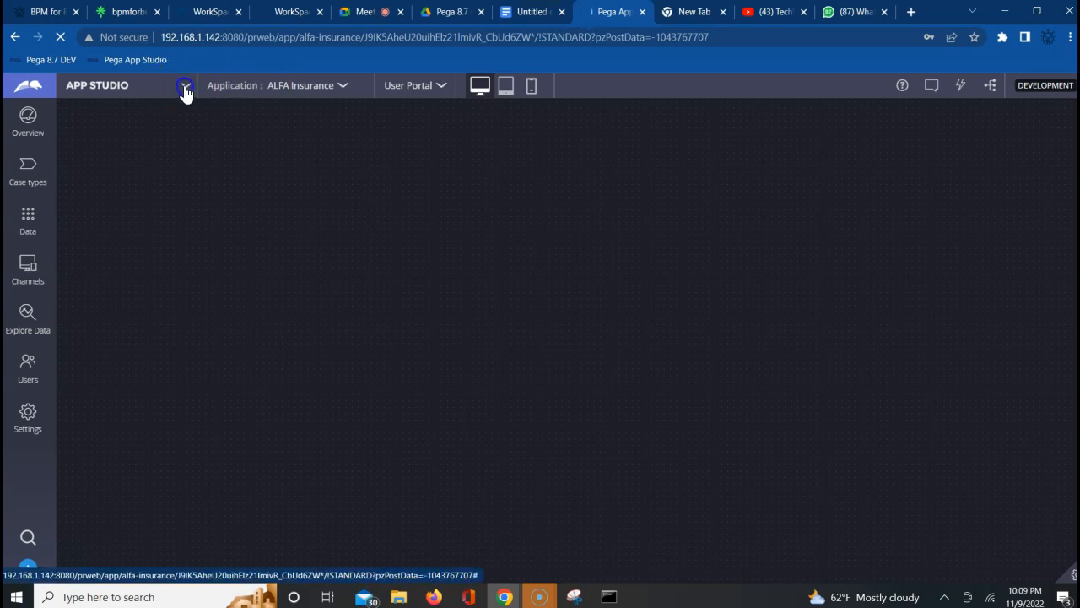
left_click(287, 88)
left_click(306, 88)
left_click(308, 88)
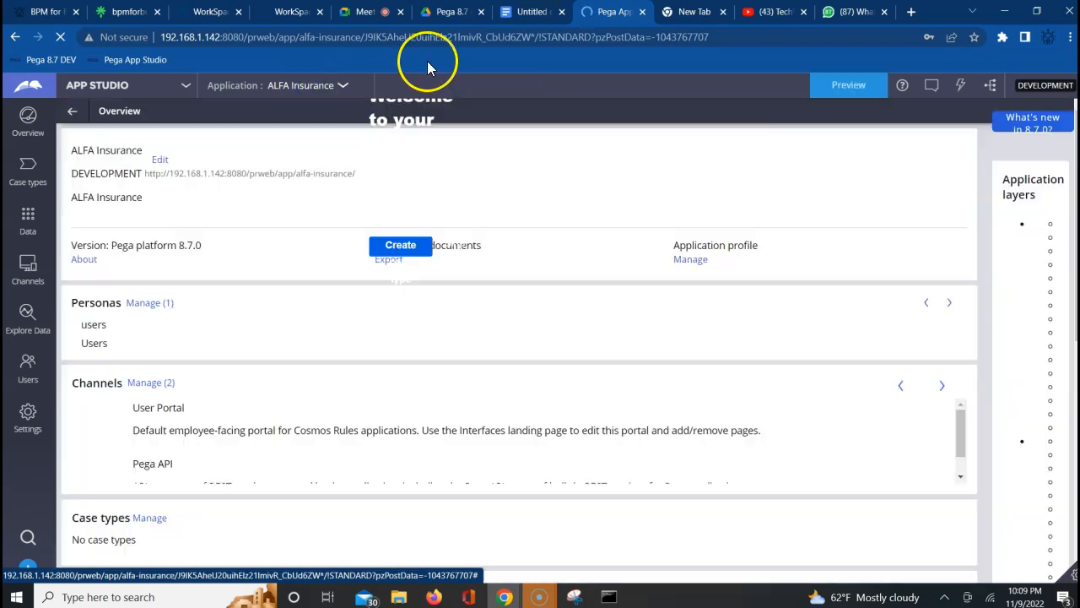
left_click(338, 86)
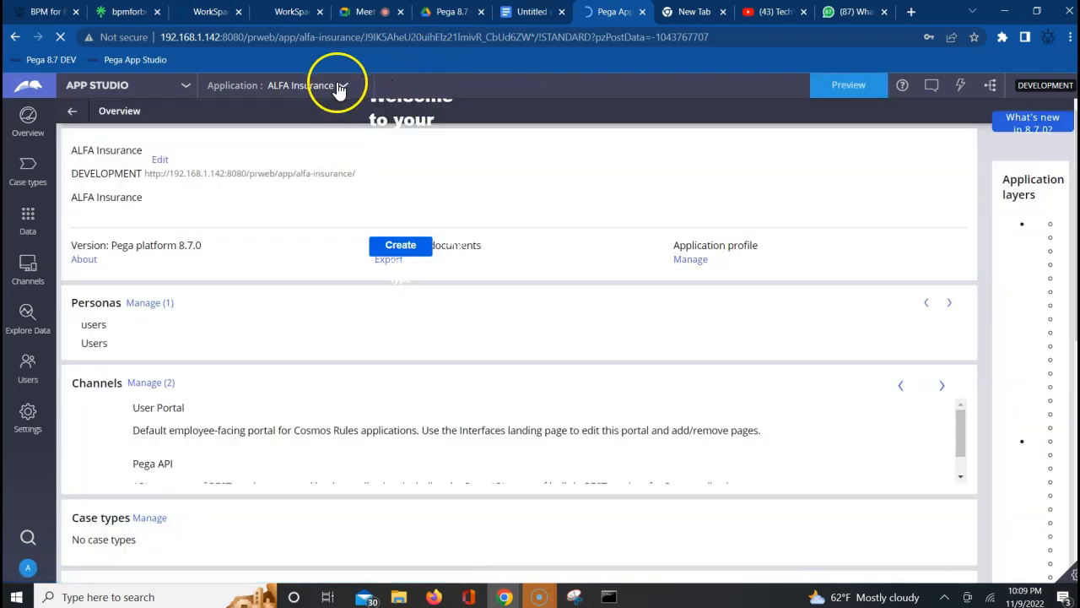
left_click(788, 237)
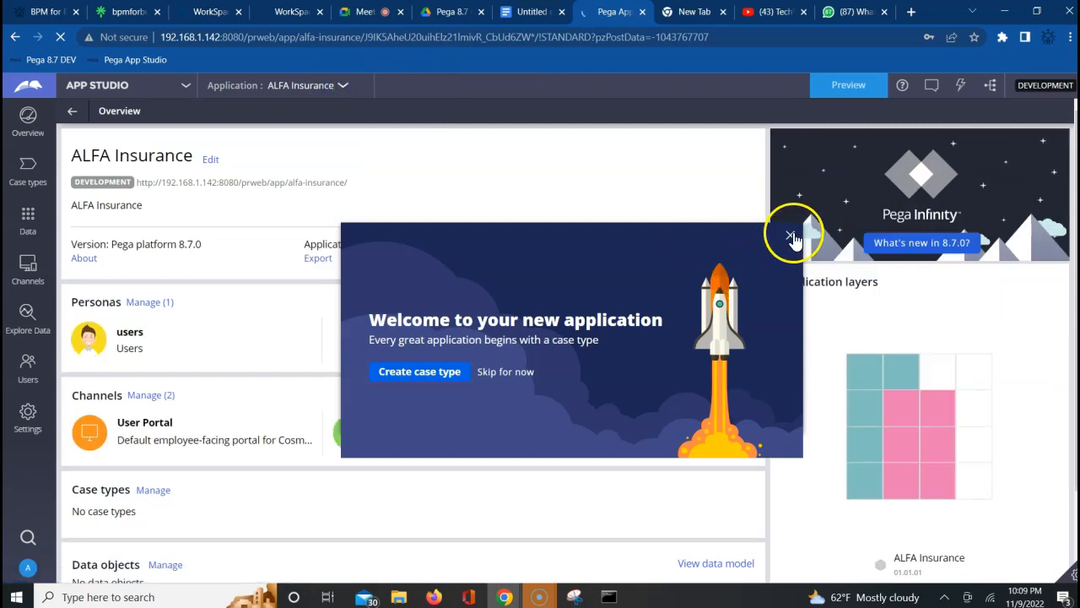
left_click(791, 236)
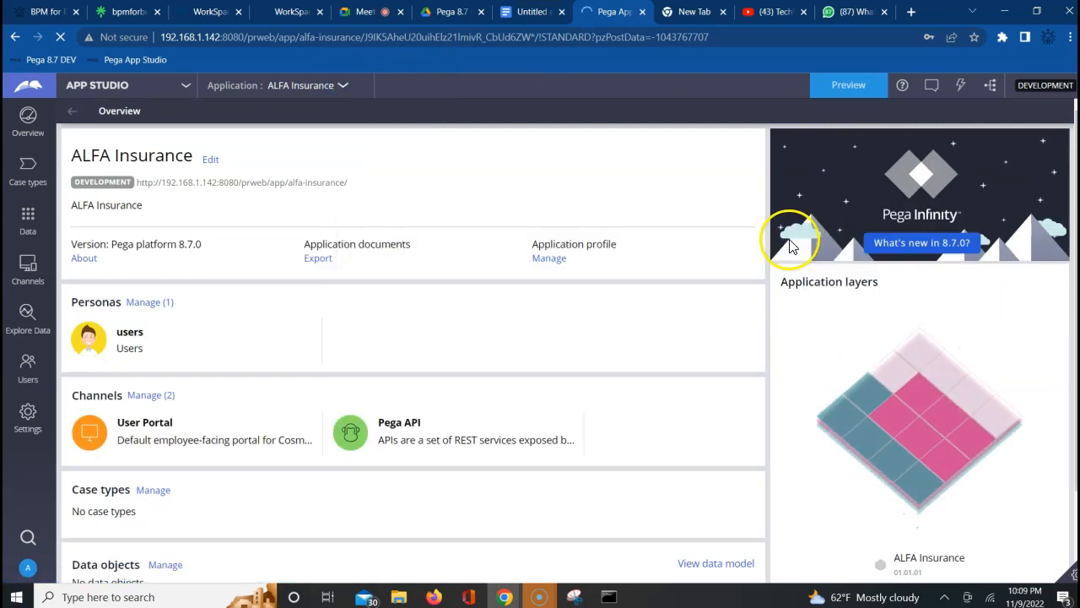
Switch the current application to ALFA Auto Insurance and close its welcome popup.
left_click(341, 81)
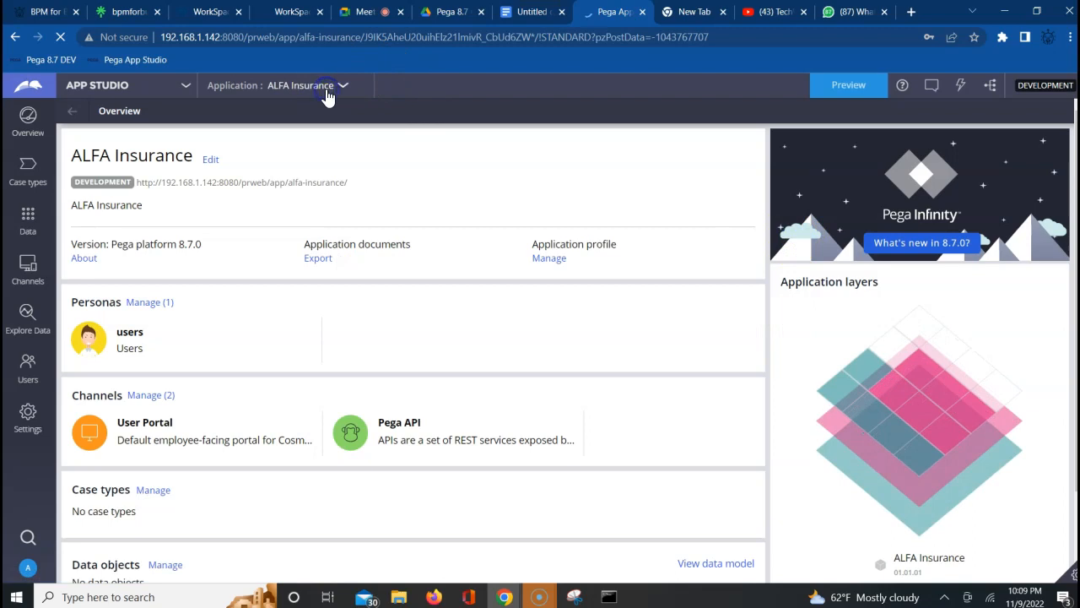
left_click(341, 93)
left_click(342, 87)
left_click(339, 89)
left_click(332, 102)
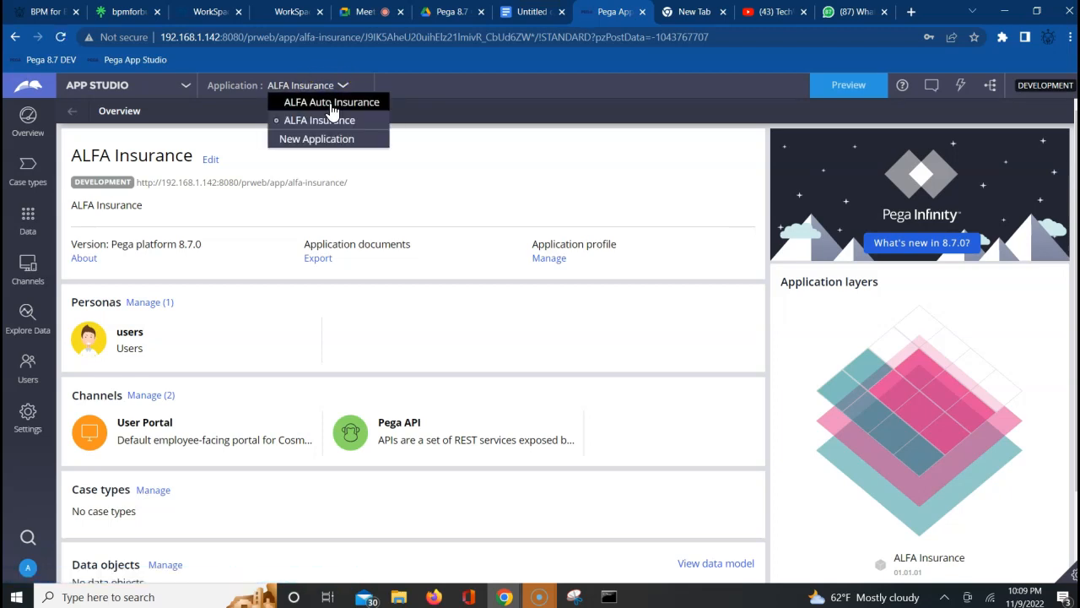
left_click(331, 108)
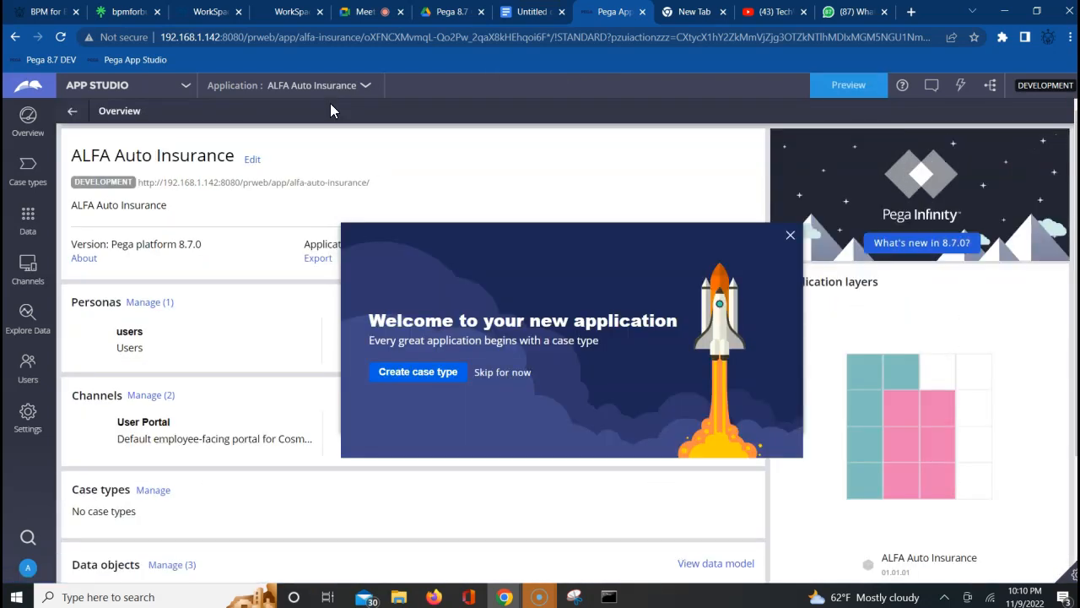
left_click(790, 235)
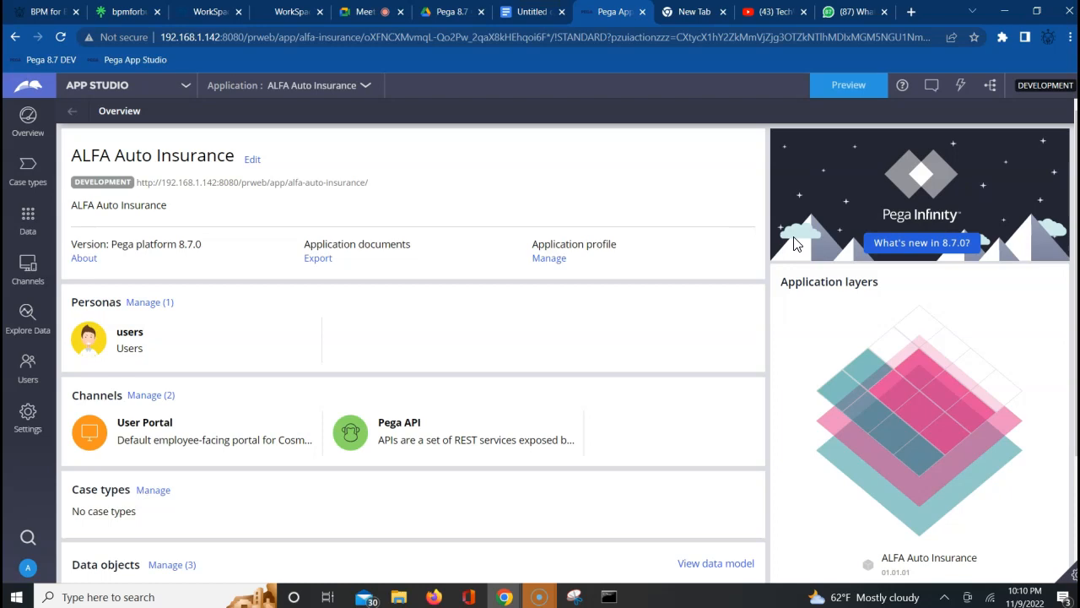
Return to the notes document and add the line 'Kantara is a hosted in US server'.
left_click(528, 12)
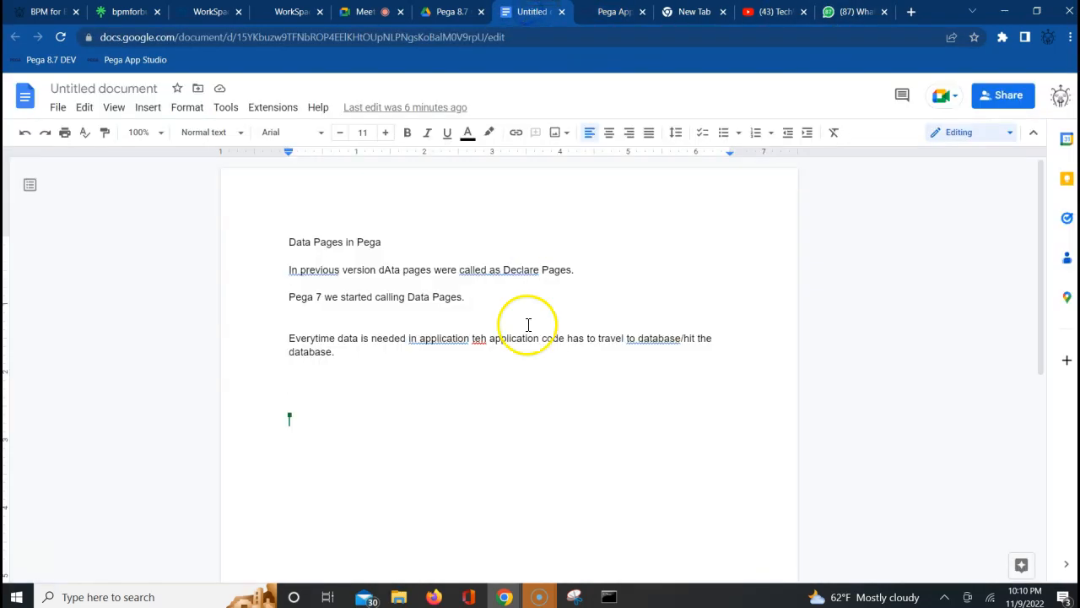
key("Return")
type("kan")
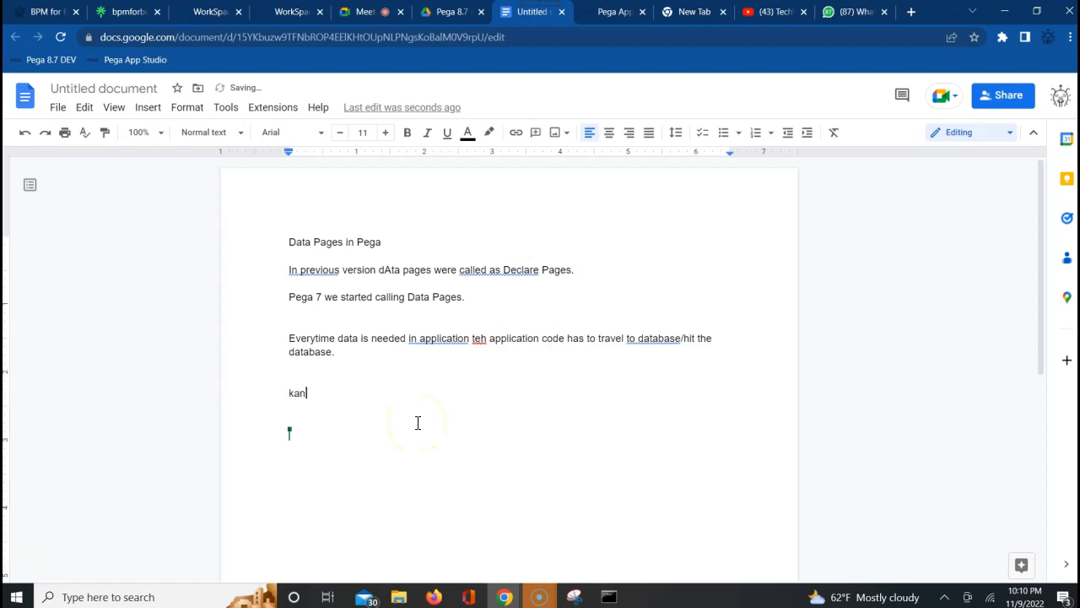
type("tara is a hosted in US server")
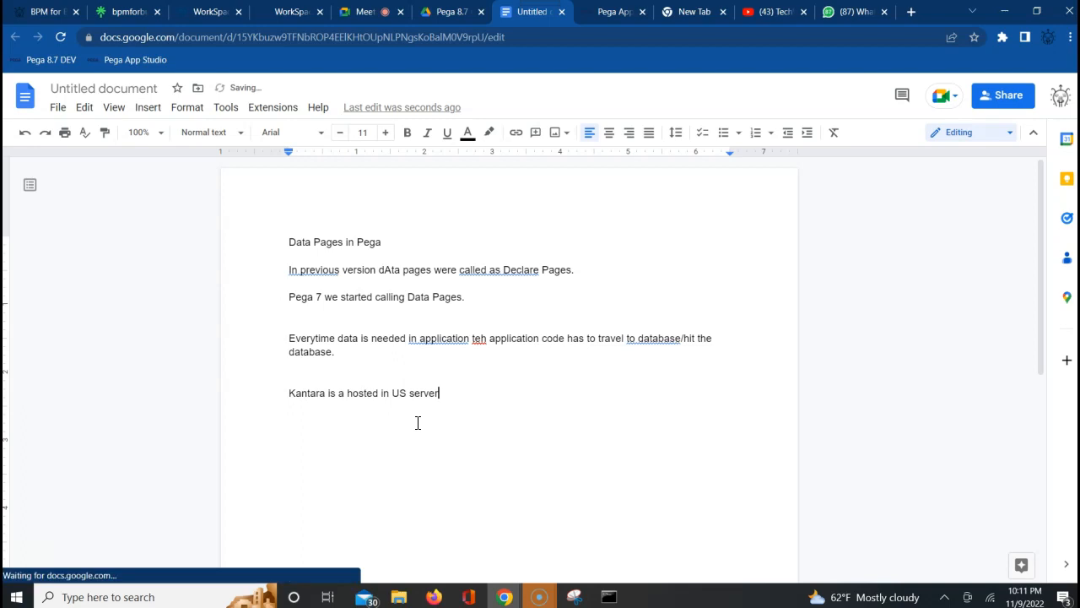
key("Return")
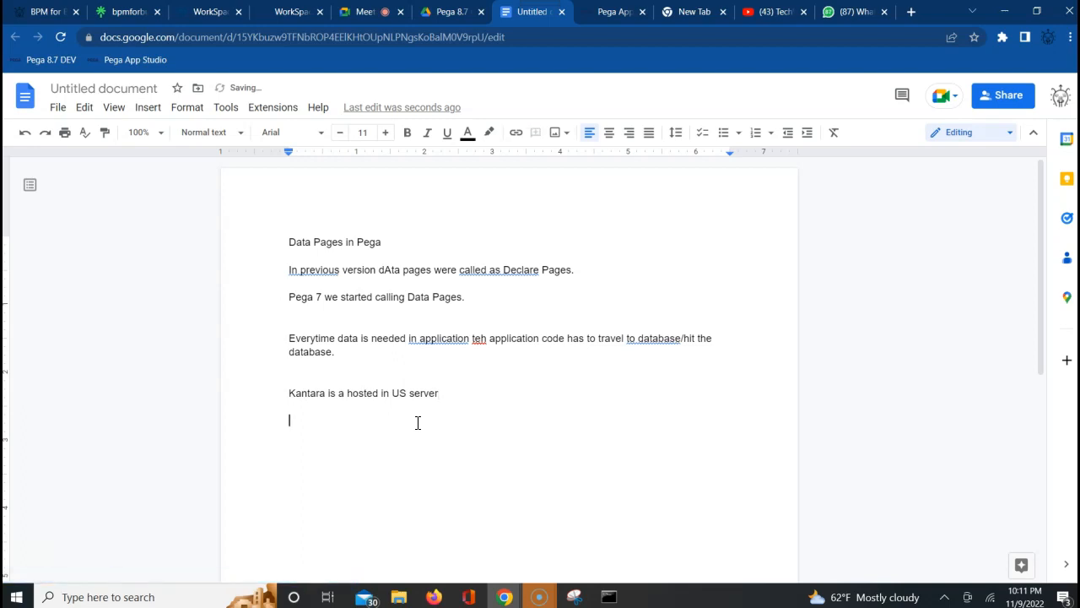
Add the line 'Candidate one accessed it in Bangalore' below it.
type("candiat")
type("e one acc")
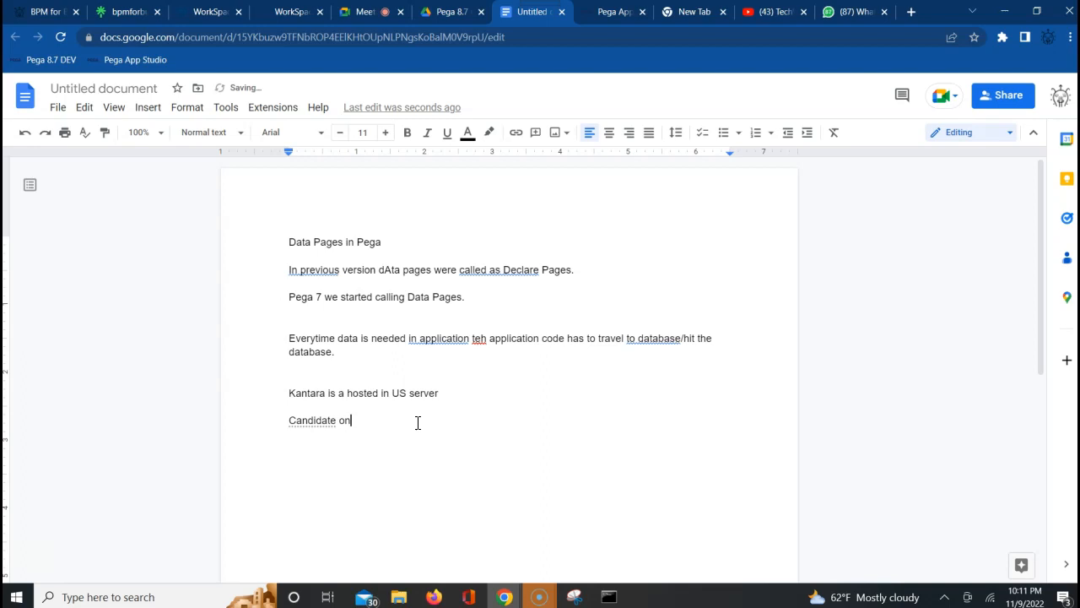
type("ess")
type("ed it in Bangalore")
key("Return")
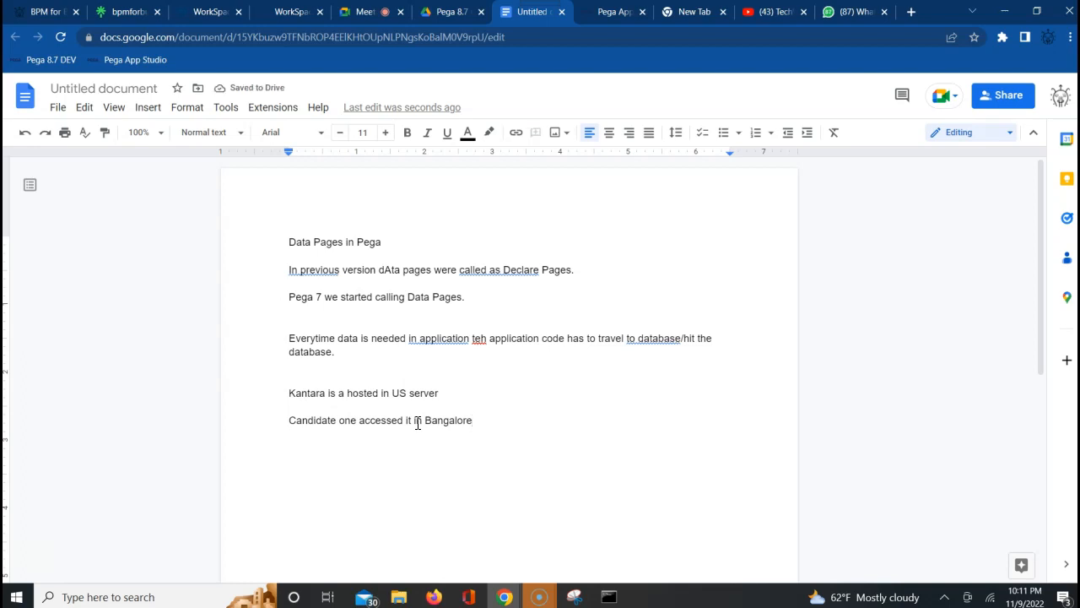
Add the line 'Nearest datacenter → bangalore.' after a blank line.
double_click(302, 393)
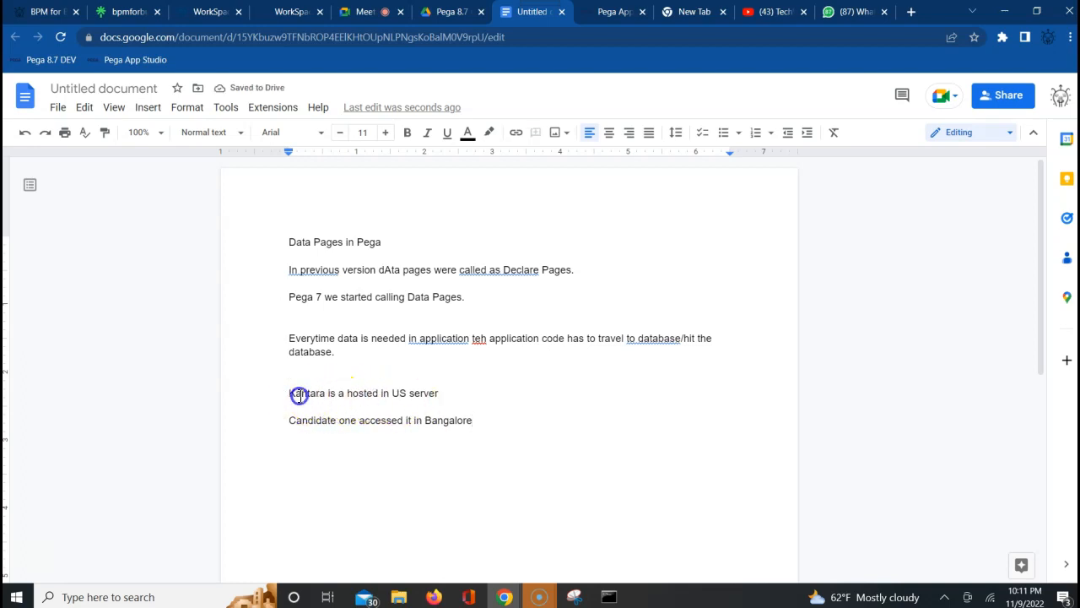
left_click(367, 463)
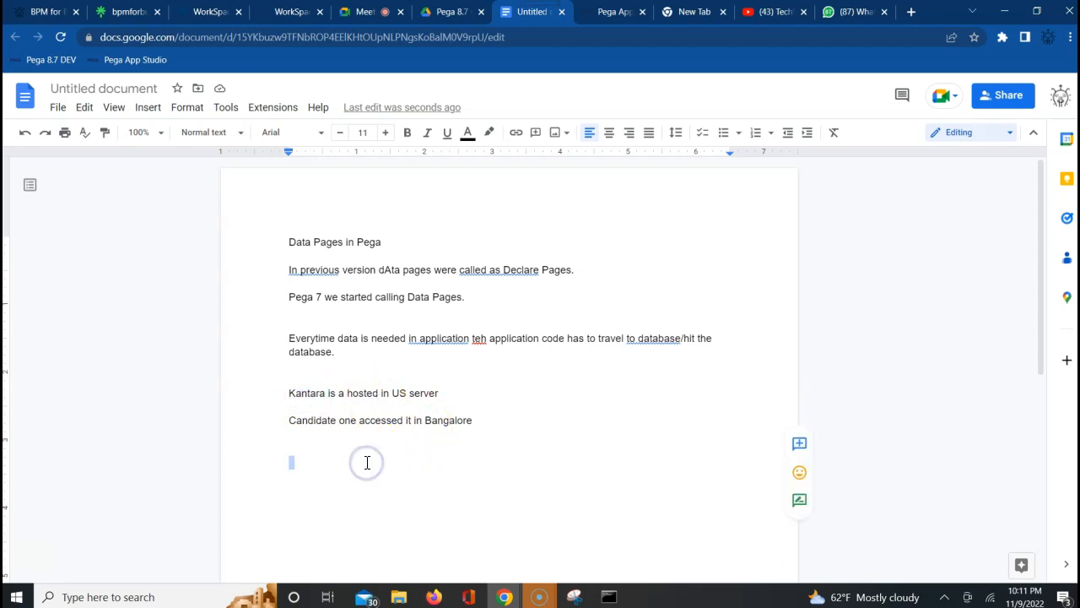
type("nearest datace")
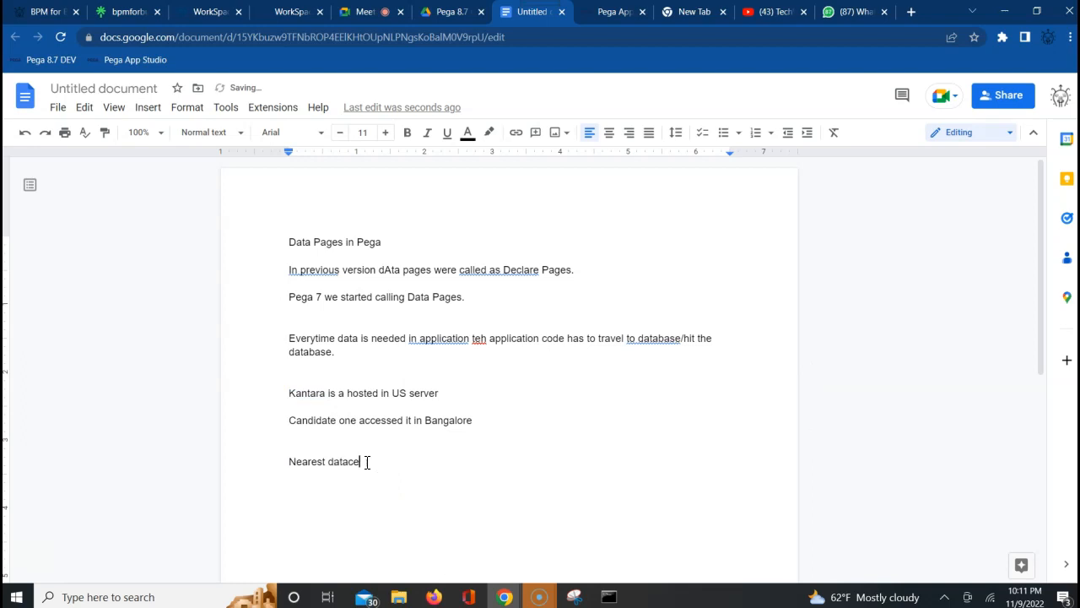
type("nter")
type("  -")
type("-> bangl")
type("a")
key("BackSpace")
key("BackSpace")
type("alore.")
key("Return")
key("Return")
Add the line 'Candidate 2, 3, 4, 5, 6.' below the datacenter line.
type("and")
key("BackSpace")
key("BackSpace")
key("BackSpace")
type("no")
key("BackSpace")
key("BackSpace")
type("cnndidate ")
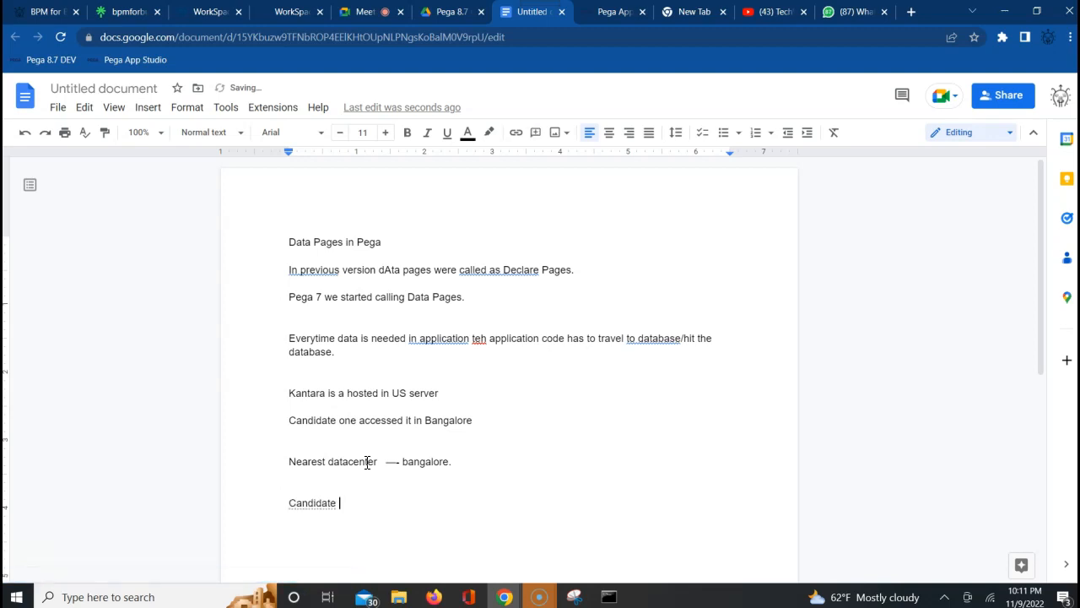
type("2, 3, 4, 5, 6.")
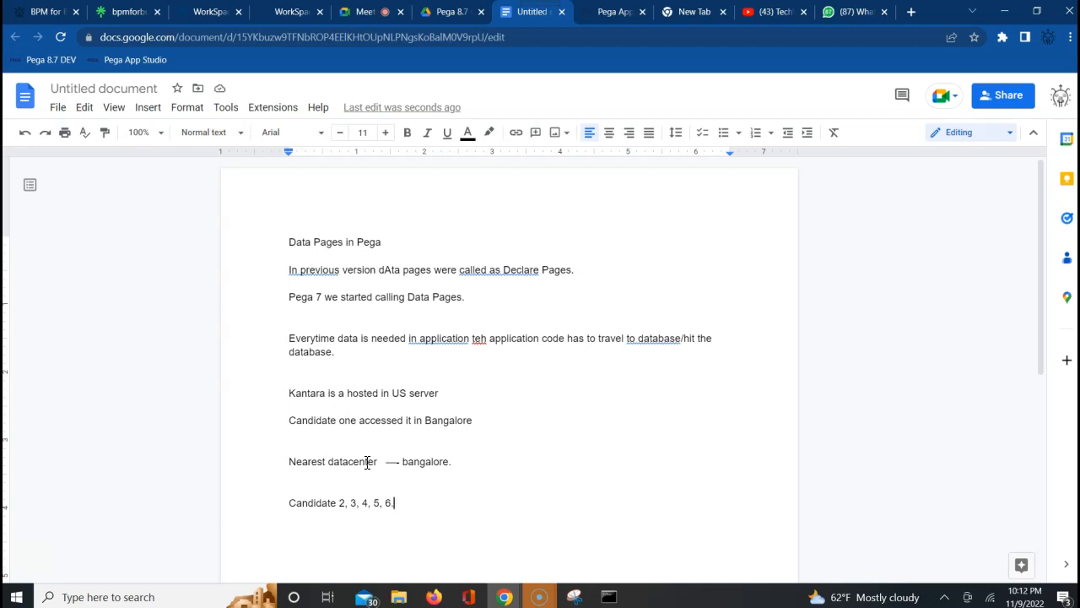
Select the 'Nearest datacenter → bangalore.' line and its 'bangalore' word to point them out.
triple_click(434, 466)
double_click(434, 466)
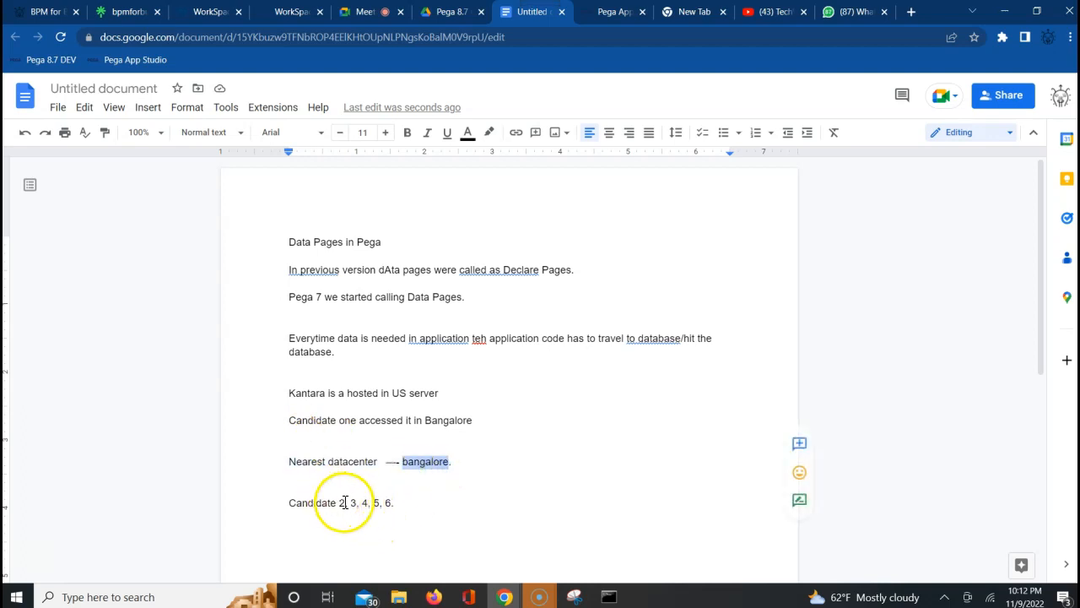
triple_click(411, 399)
left_click(411, 398)
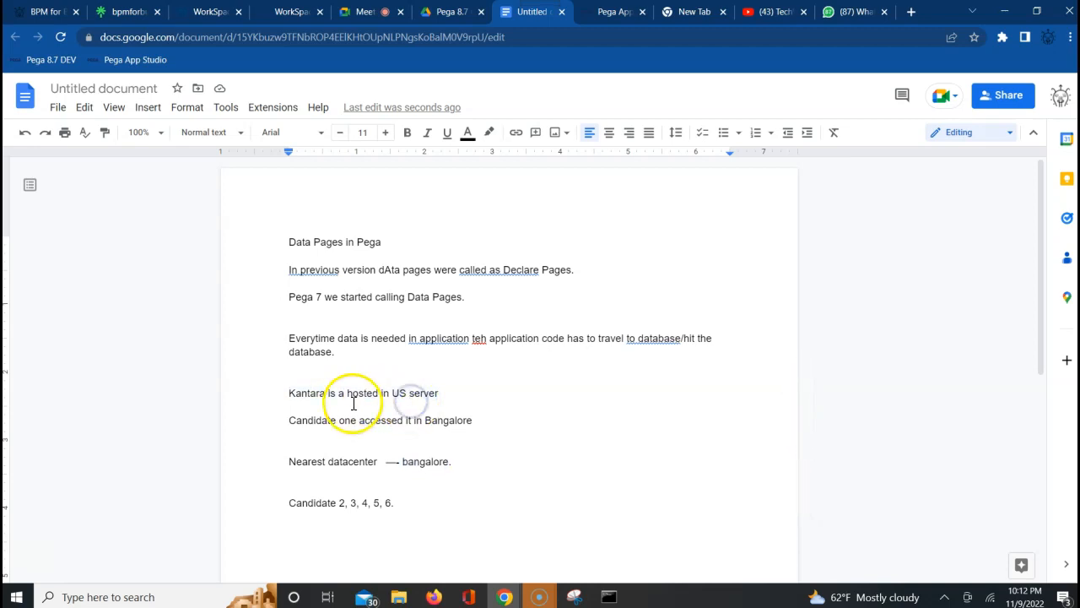
triple_click(417, 462)
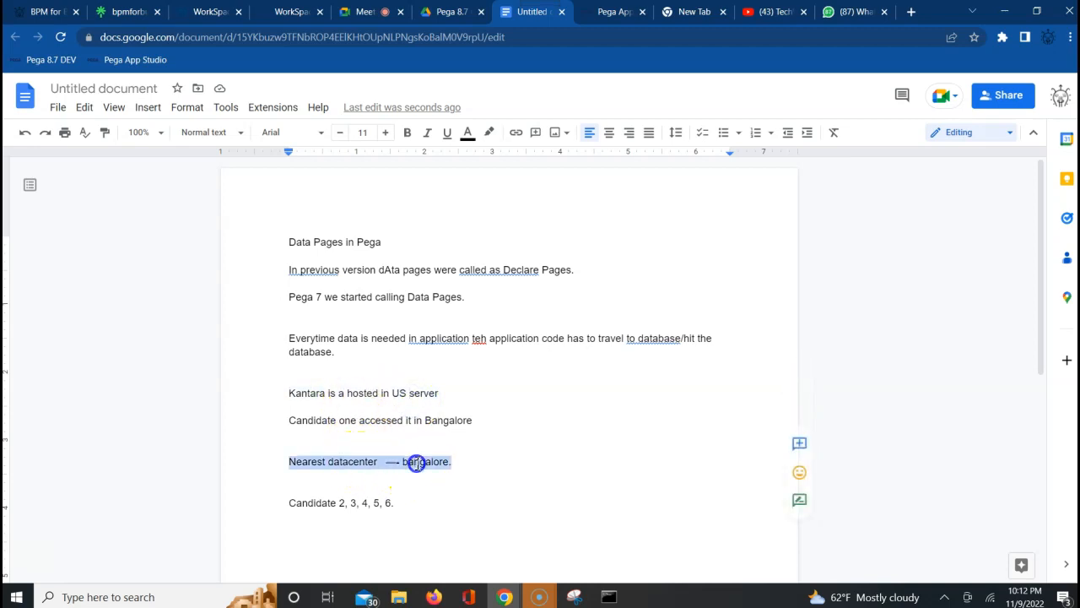
left_click(417, 462)
triple_click(417, 462)
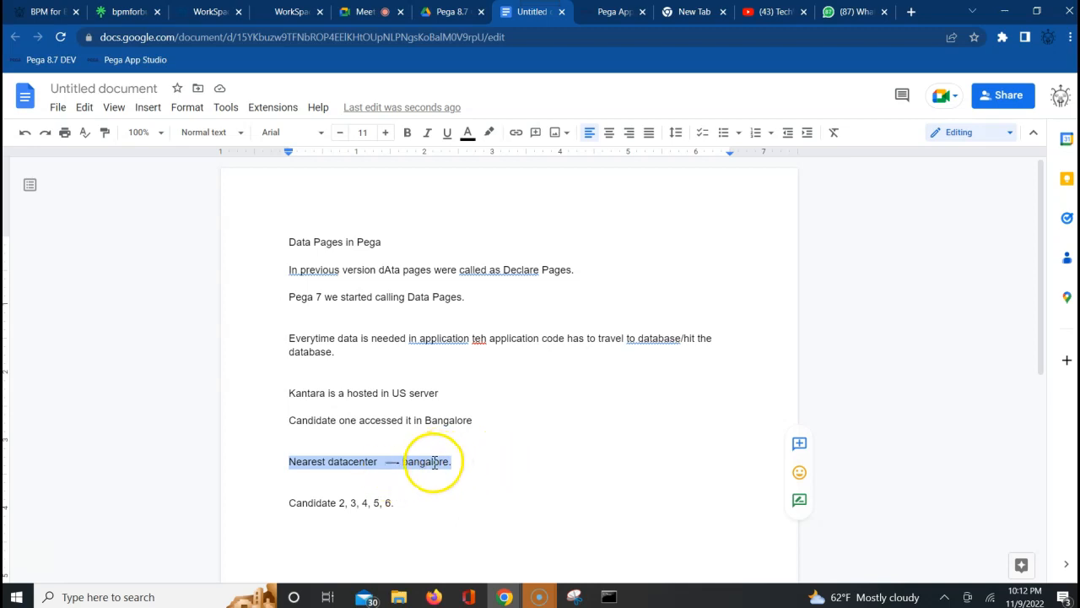
double_click(433, 461)
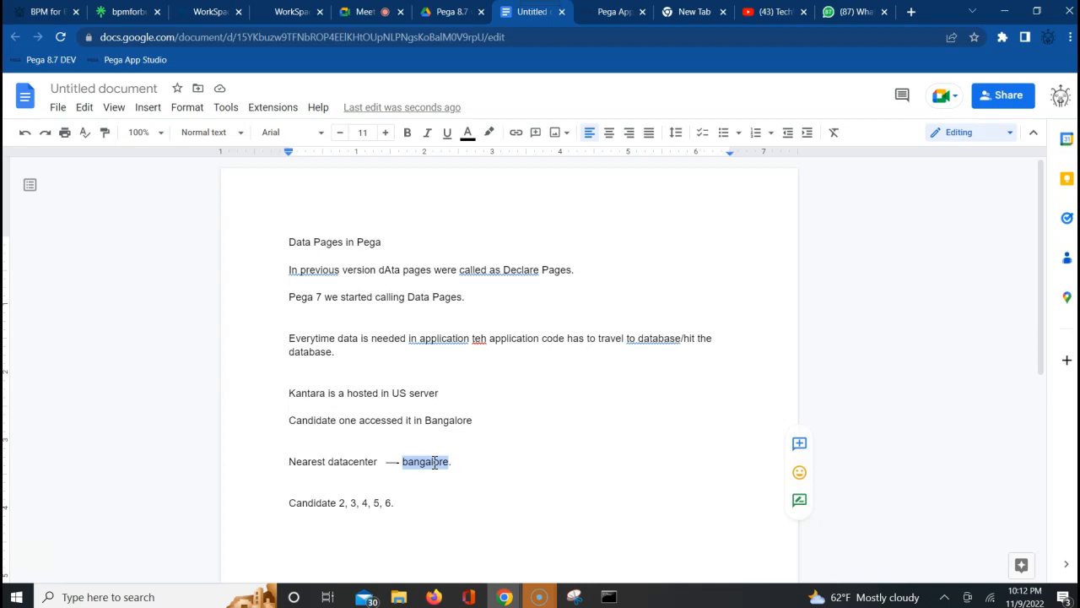
Delete the word 'bangalore' from the 'Nearest datacenter' line.
double_click(417, 466)
key("Return")
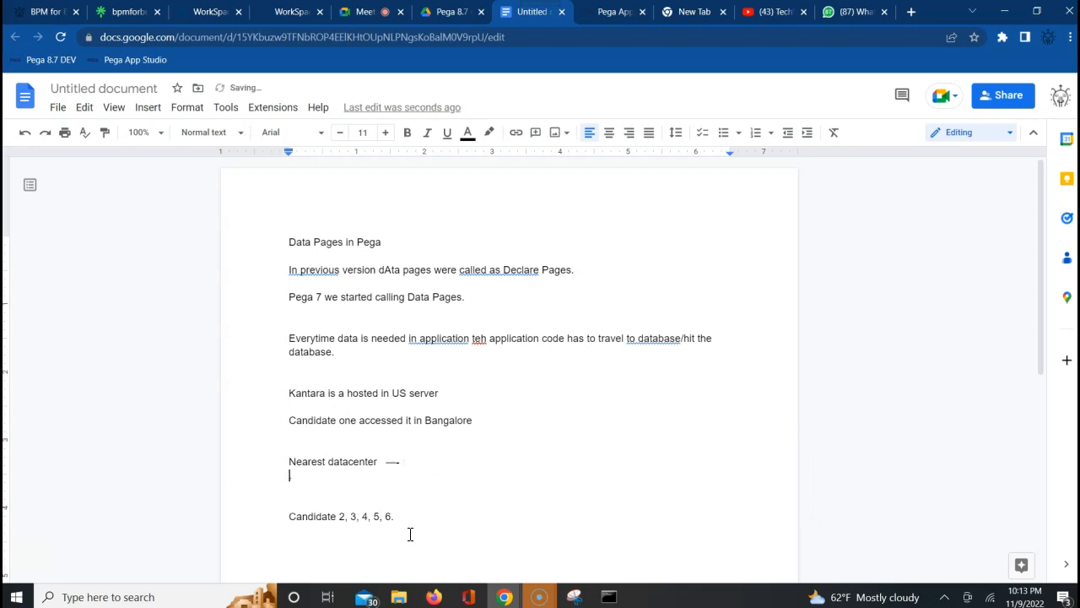
key("BackSpace")
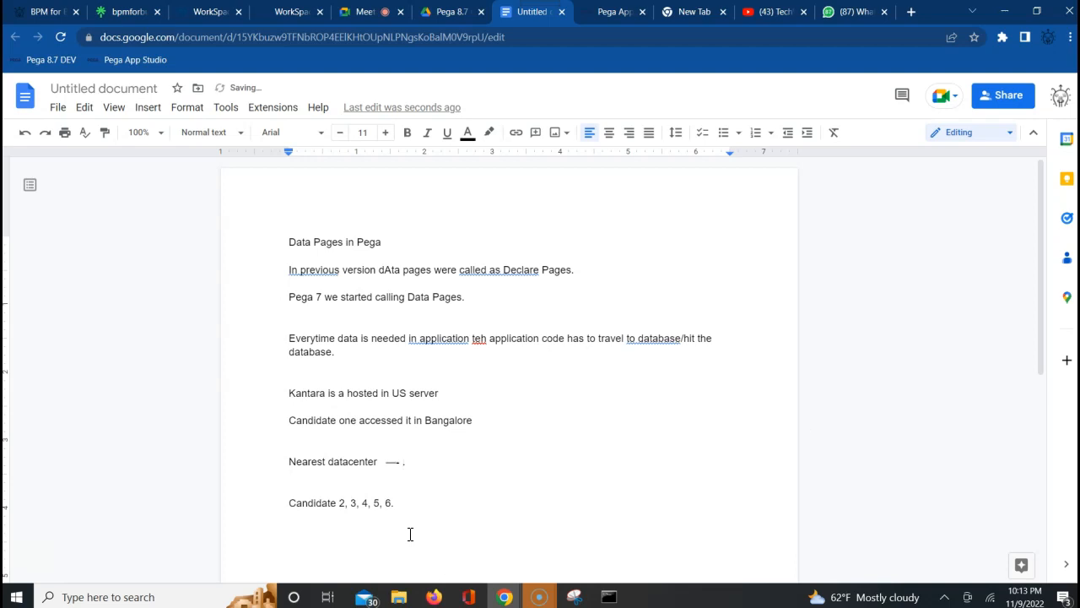
Add the line 'Data Page is a rule in Pega and is part of Data model category.' below the candidates line.
key("Down")
key("Return")
type("Data Page is a rule in")
key("BackSpace")
key("BackSpace")
type("n Pega and is par")
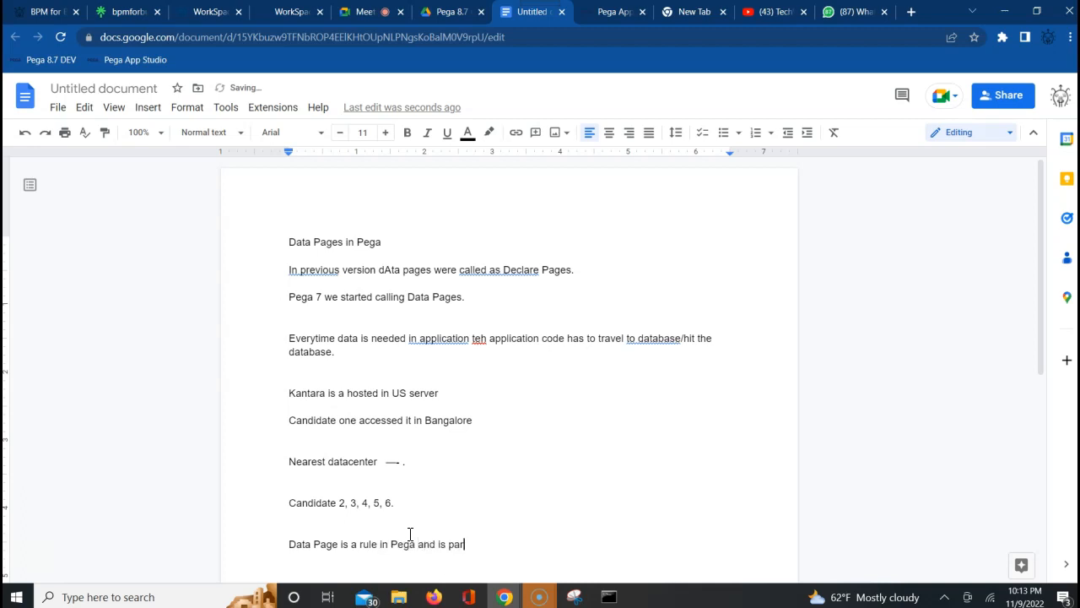
type("t of Data model category.")
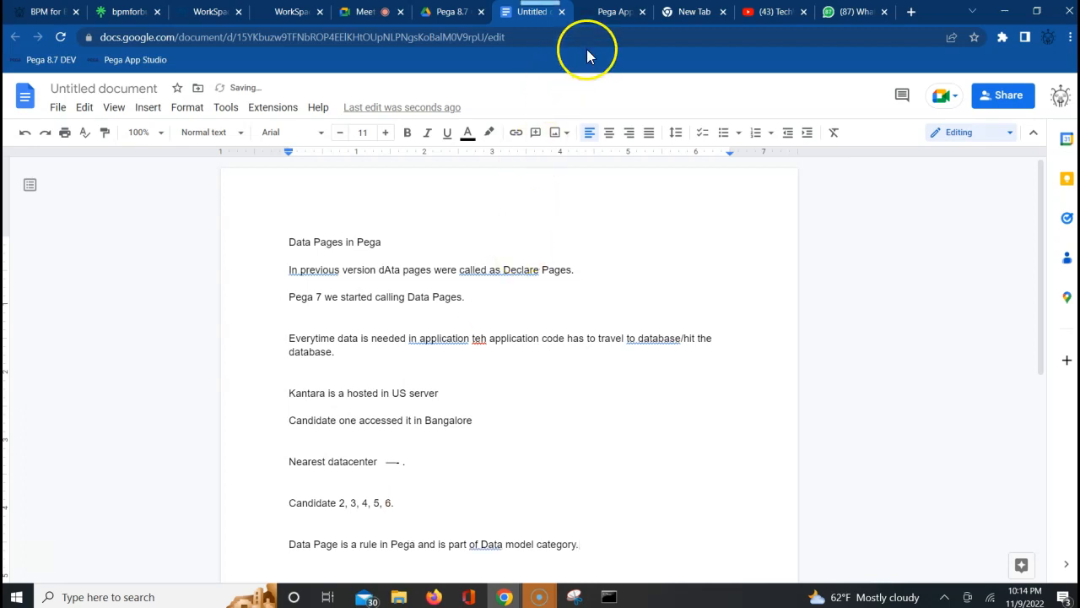
Switch to the Pega tab and move from App Studio to Dev Studio.
left_click(613, 13)
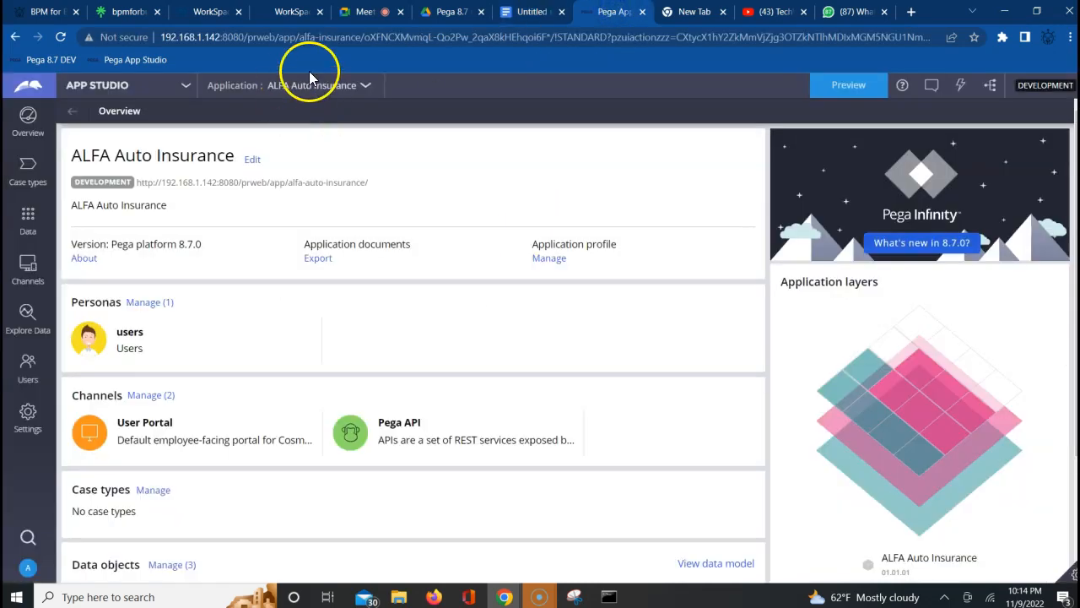
left_click(184, 84)
left_click(97, 132)
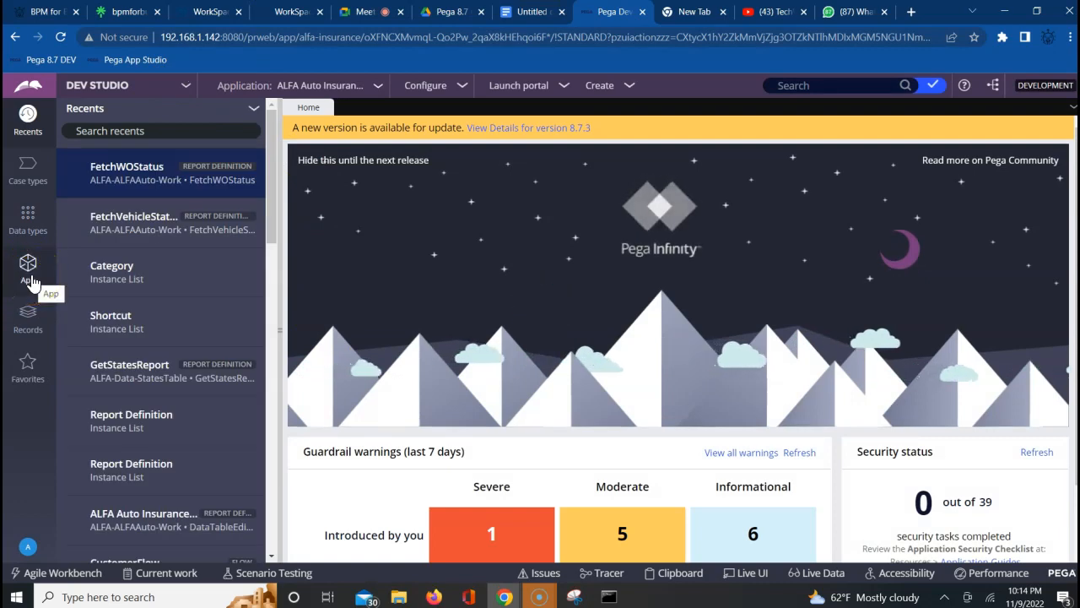
Open the list of Data Page instances under the Data Model records category.
left_click(17, 323)
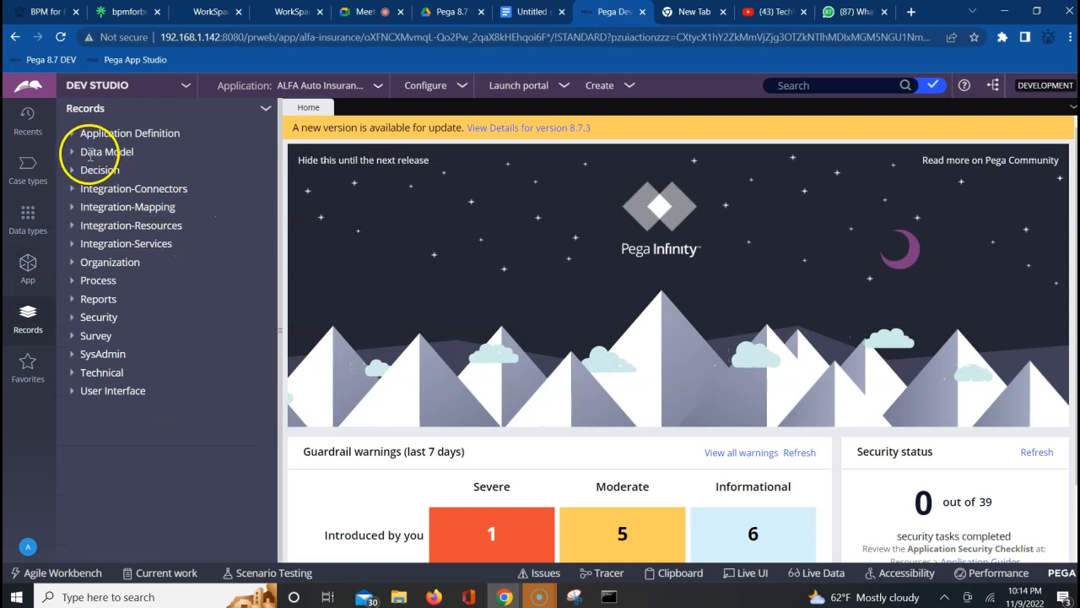
left_click(73, 154)
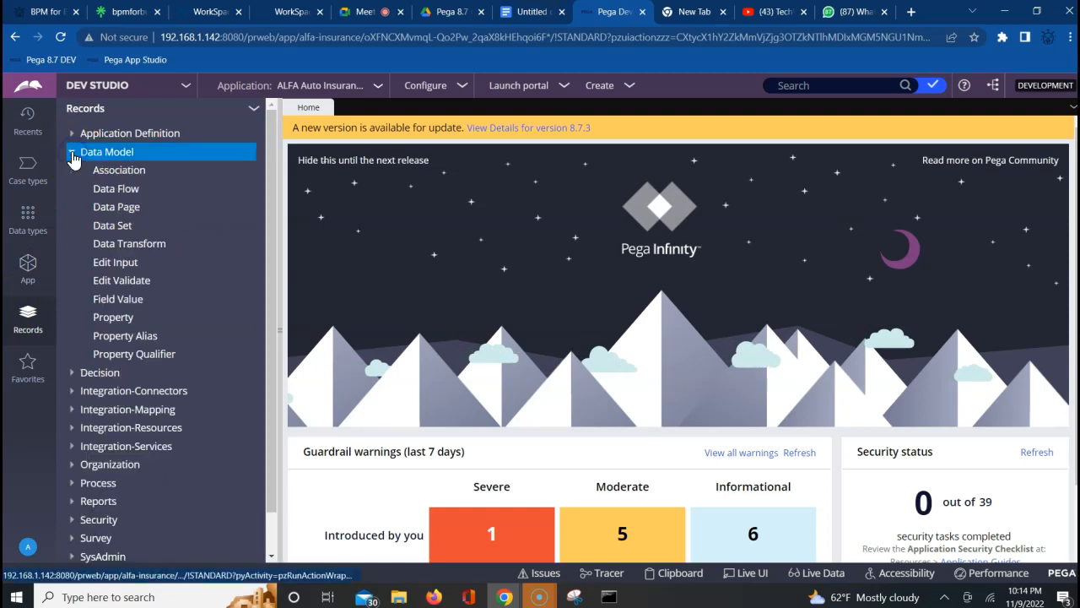
left_click(117, 211)
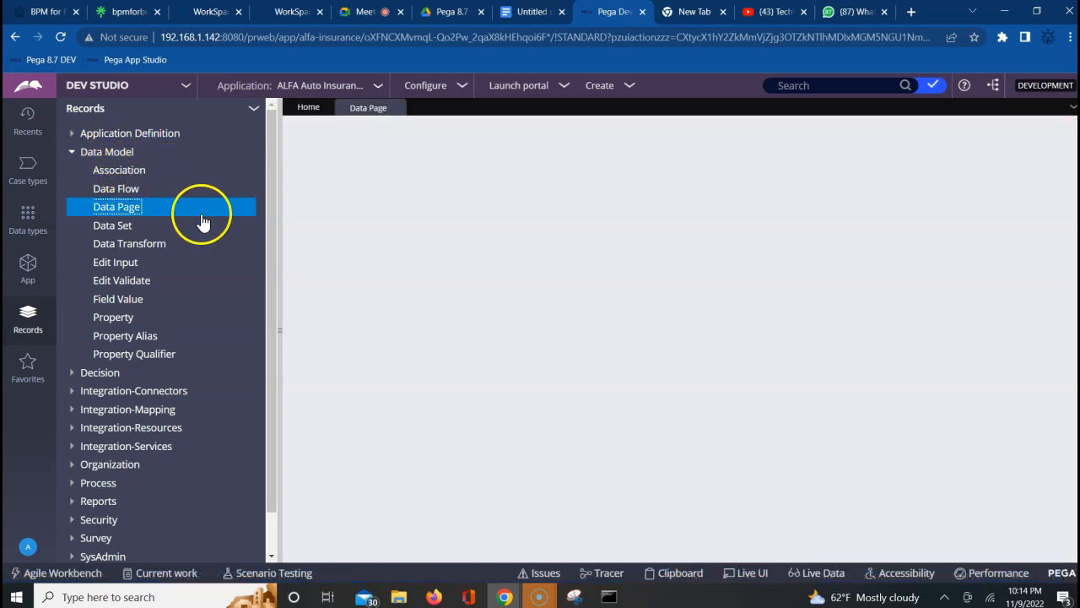
left_click(138, 209)
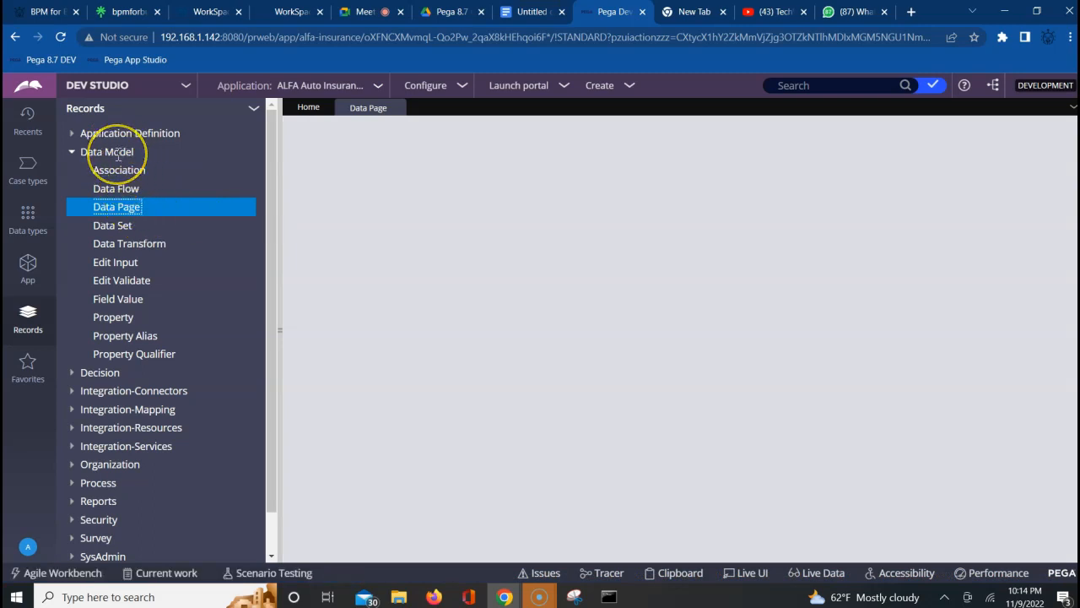
left_click(131, 218)
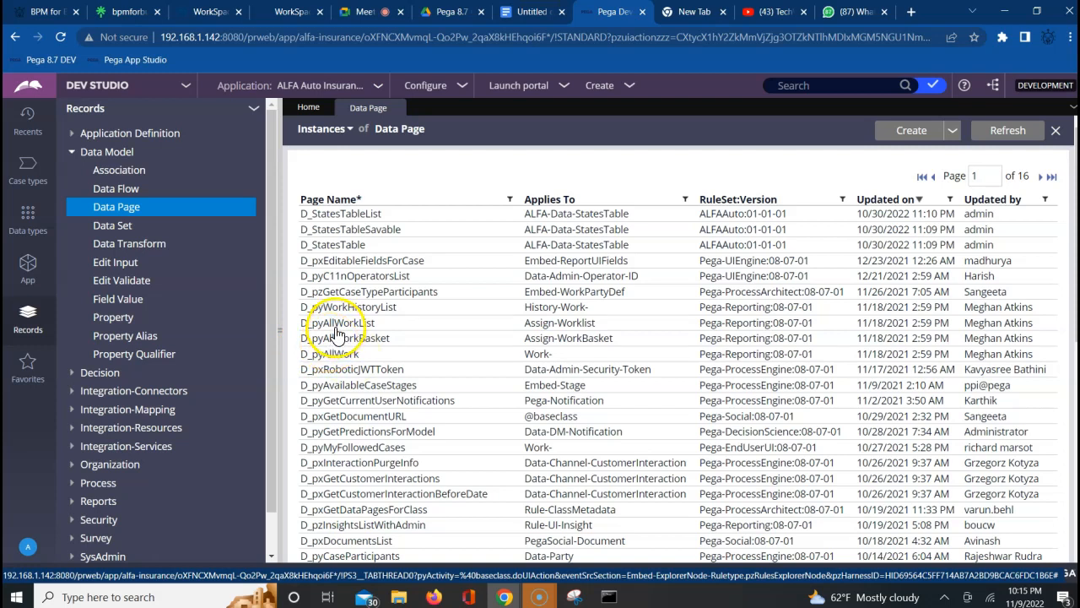
Open the D_pyAllWorkList data page record from the instance list.
double_click(339, 324)
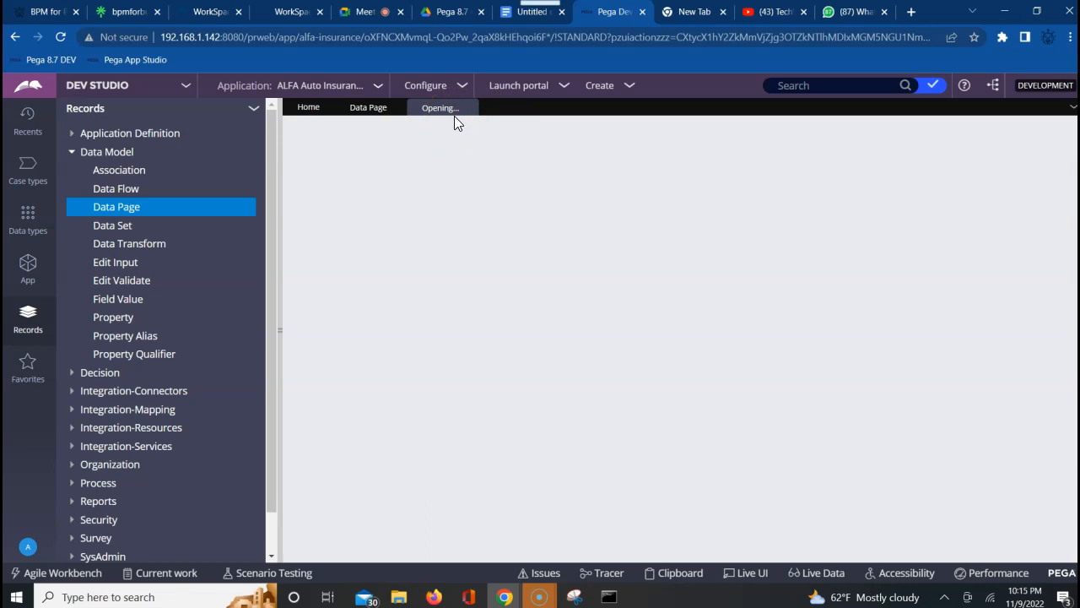
left_click(581, 339)
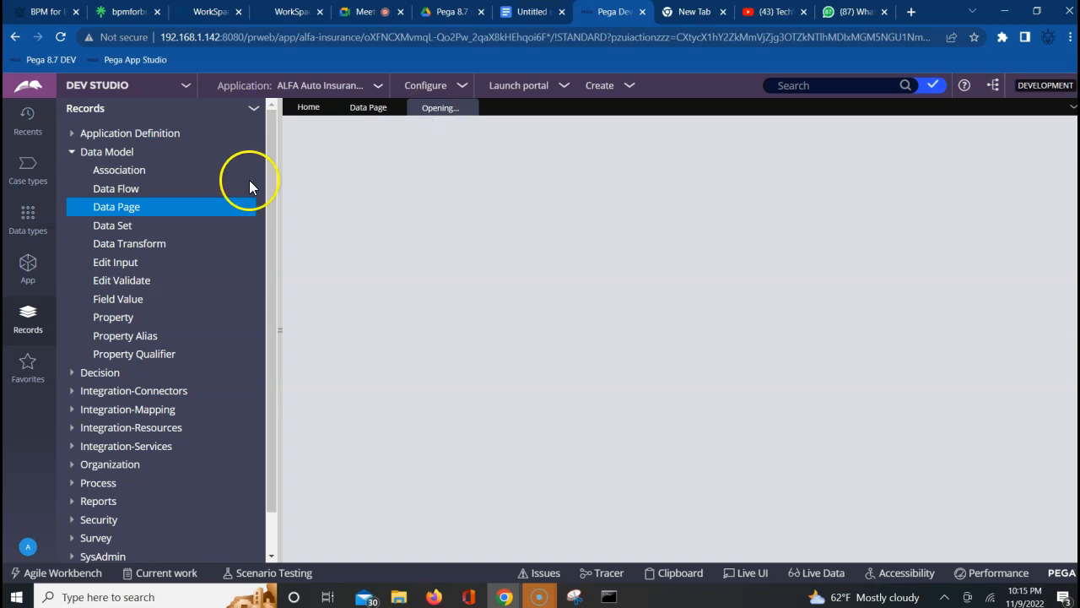
left_click(32, 277)
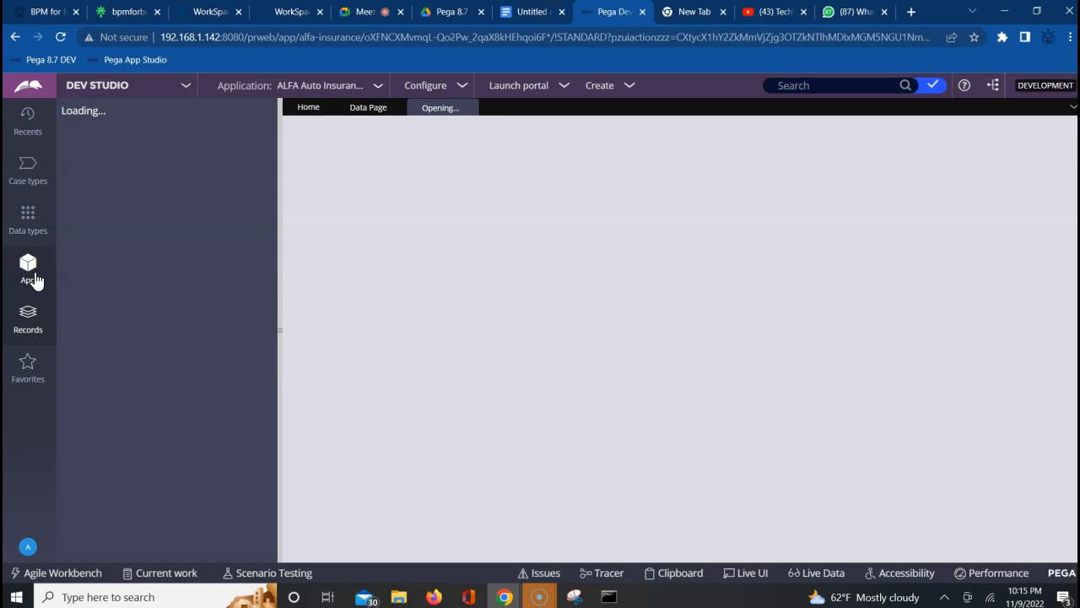
left_click(152, 275)
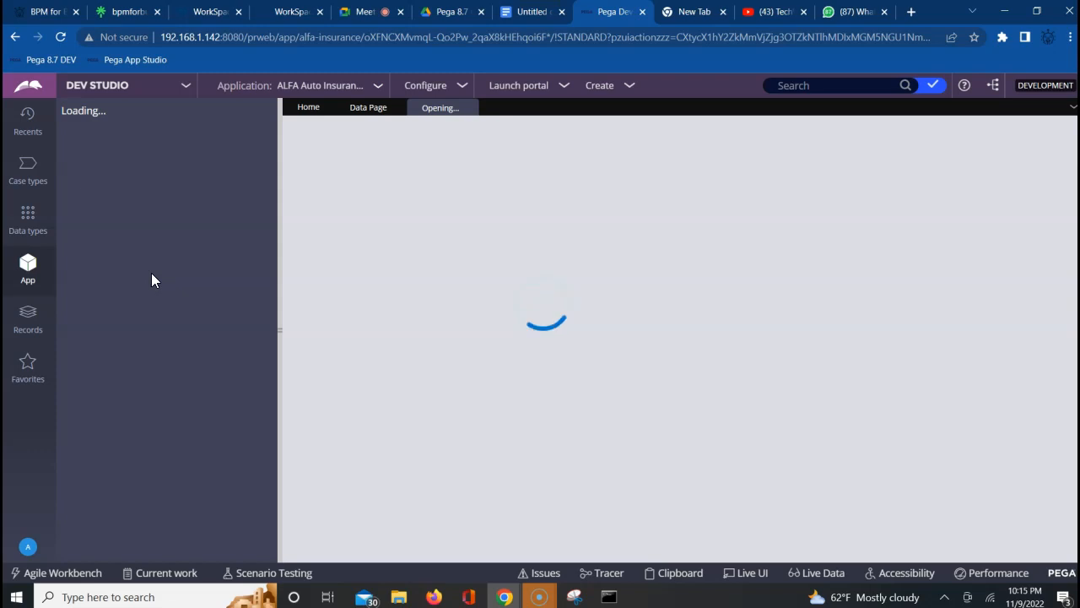
left_click(151, 272)
left_click(321, 300)
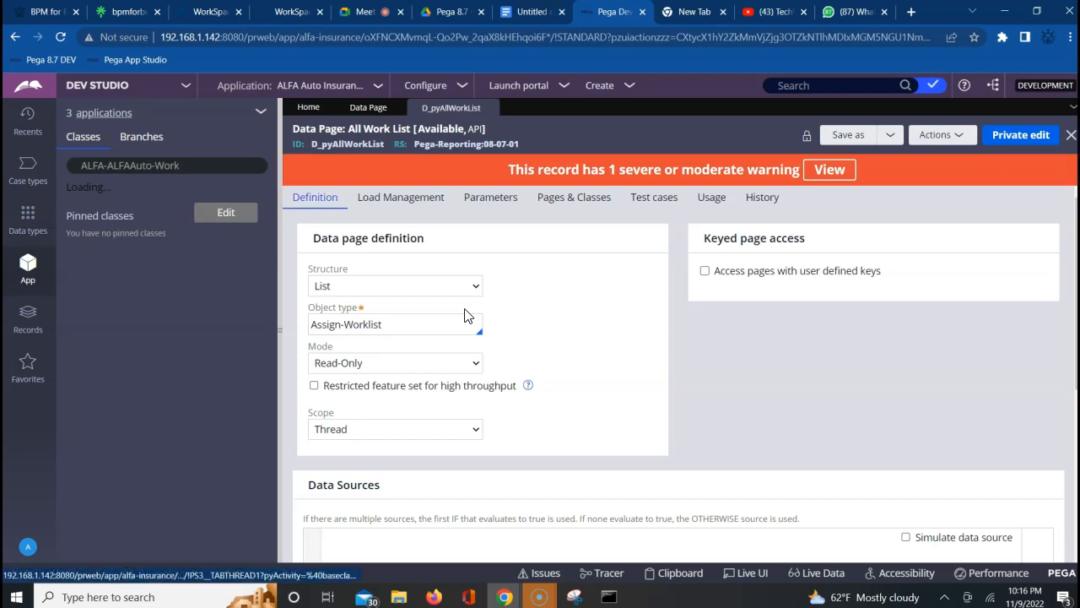
left_click(586, 334)
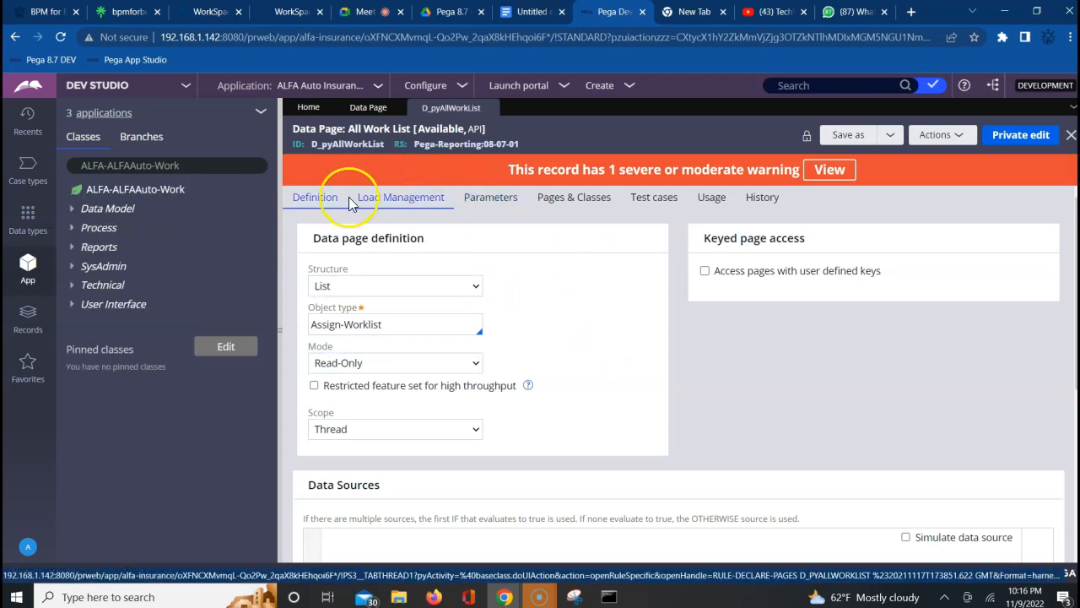
View the record's XML, search it for pxObj, and select the Rule-Declare-Pages class value.
left_click(939, 140)
left_click(901, 285)
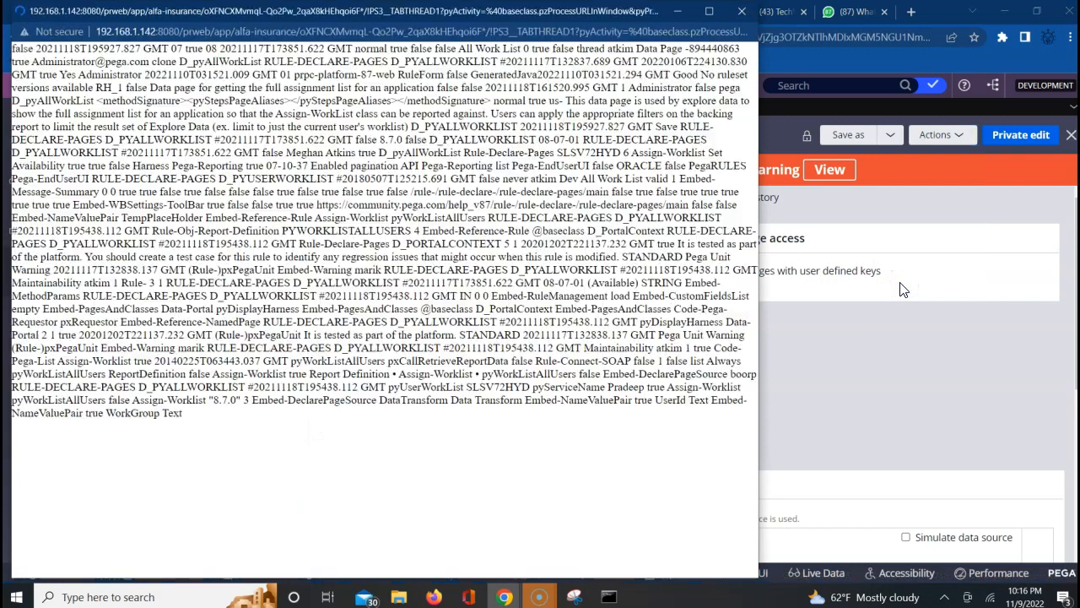
key("ctrl+f")
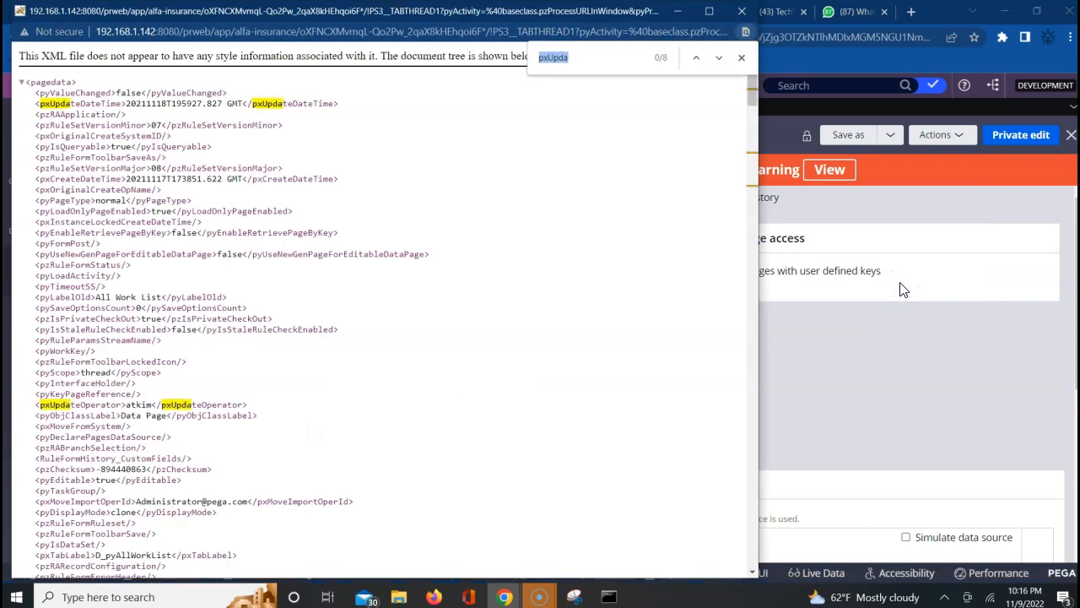
type("pxObj")
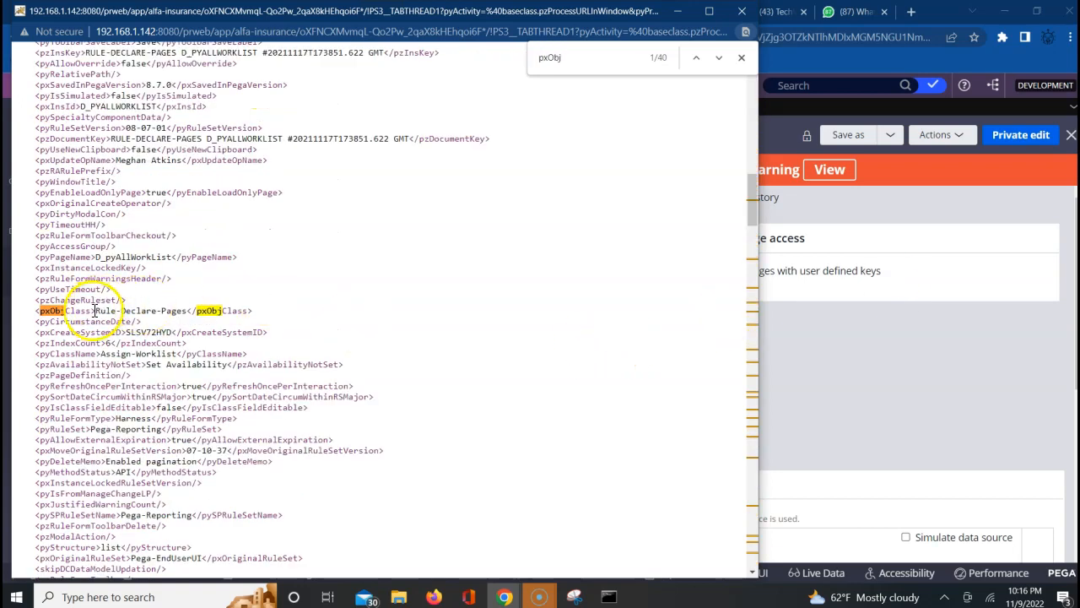
left_click_drag(96, 310, 193, 311)
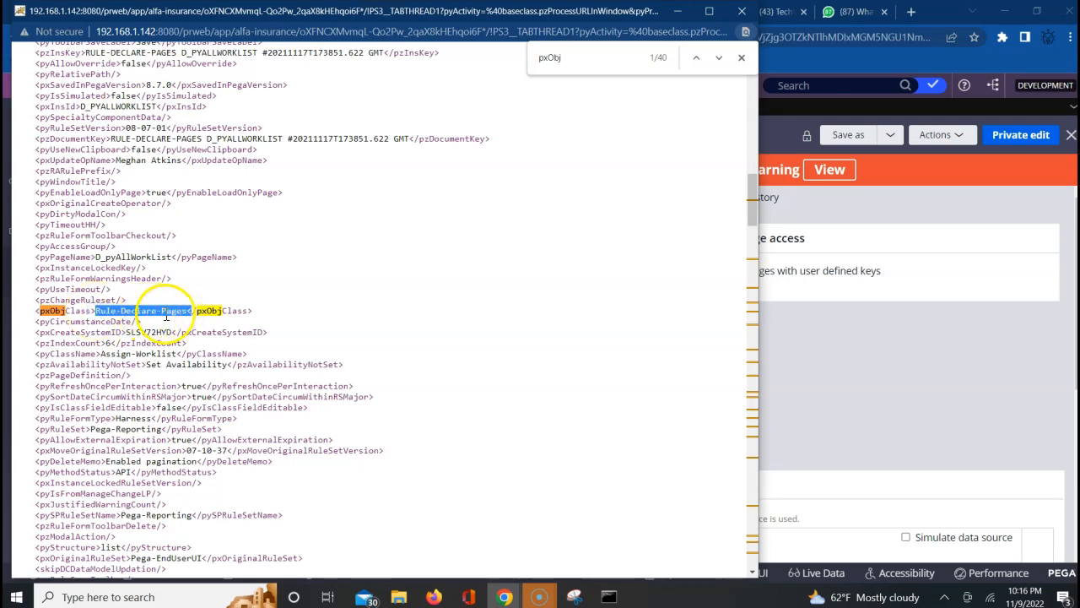
left_click(863, 349)
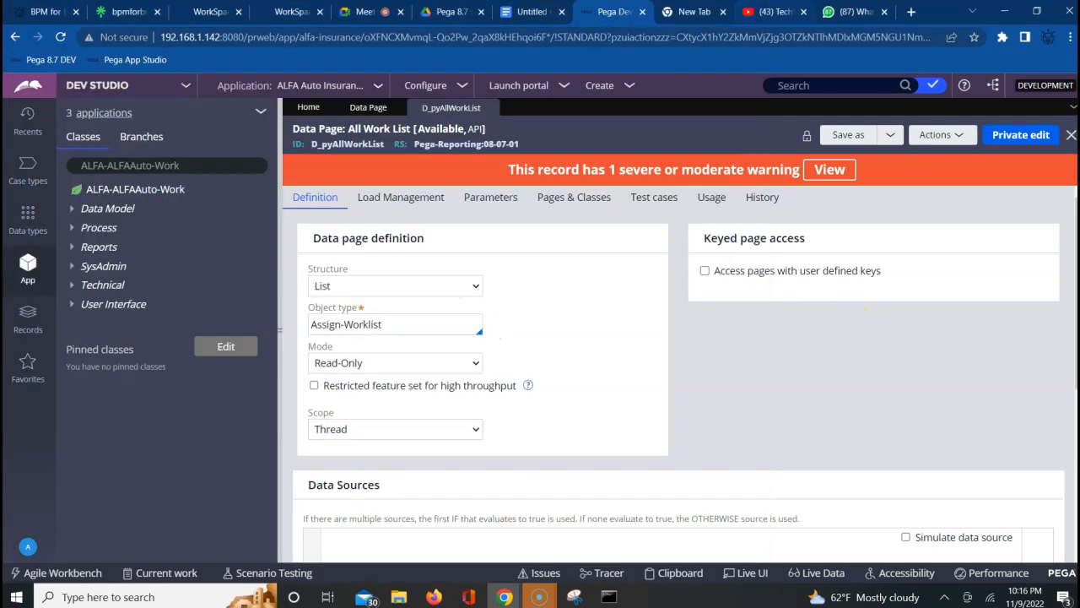
Check the shared screen in the Google Meet call, then return to the document.
left_click(372, 12)
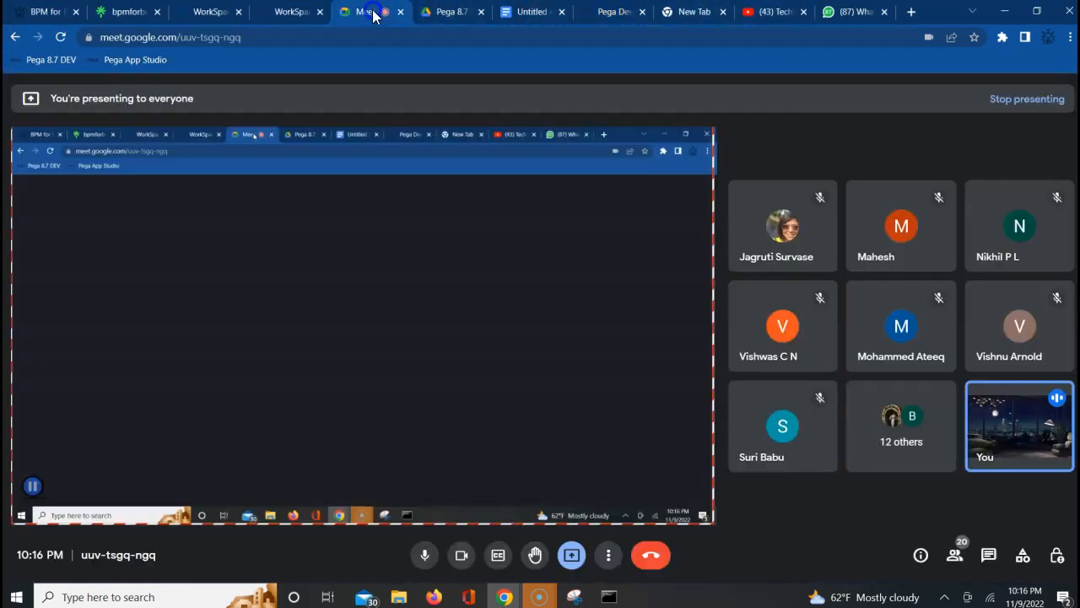
left_click(688, 153)
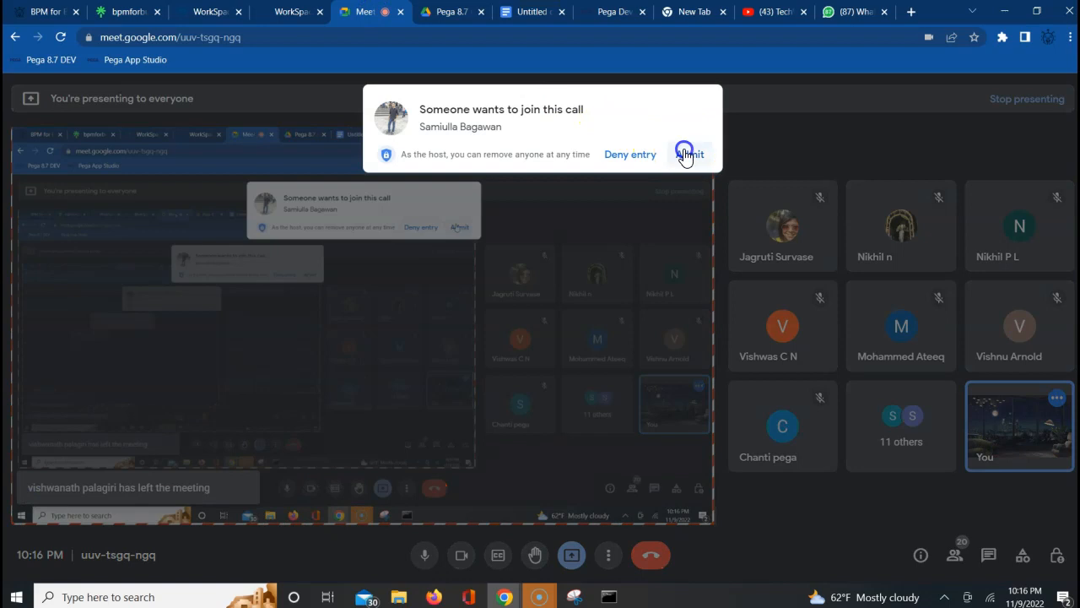
left_click(533, 13)
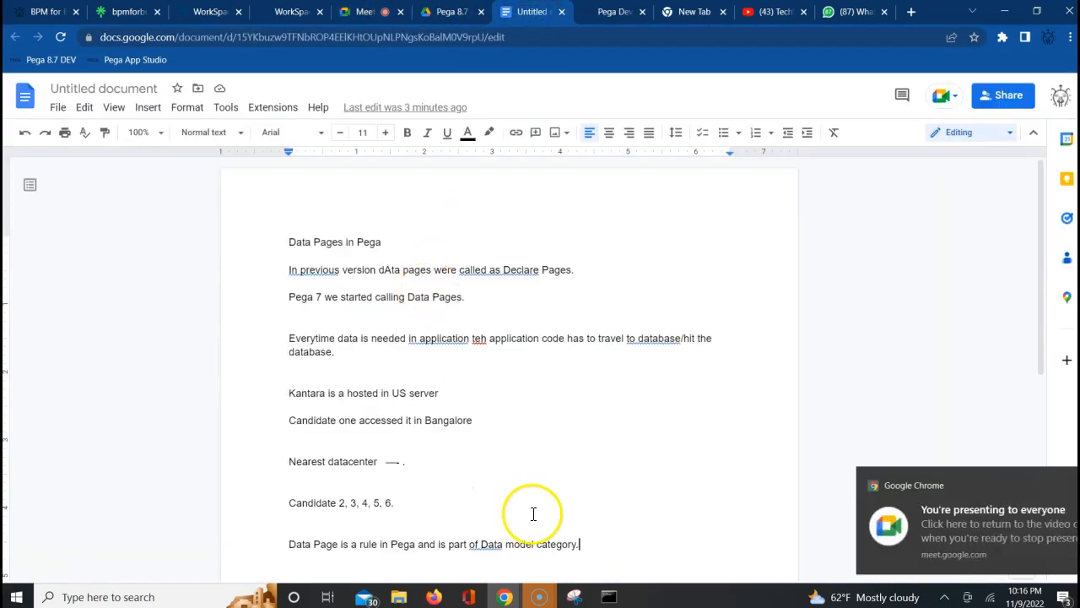
Paste 'Rule-Declare-Pages' on a new line below the Data Page rule line.
key("Return")
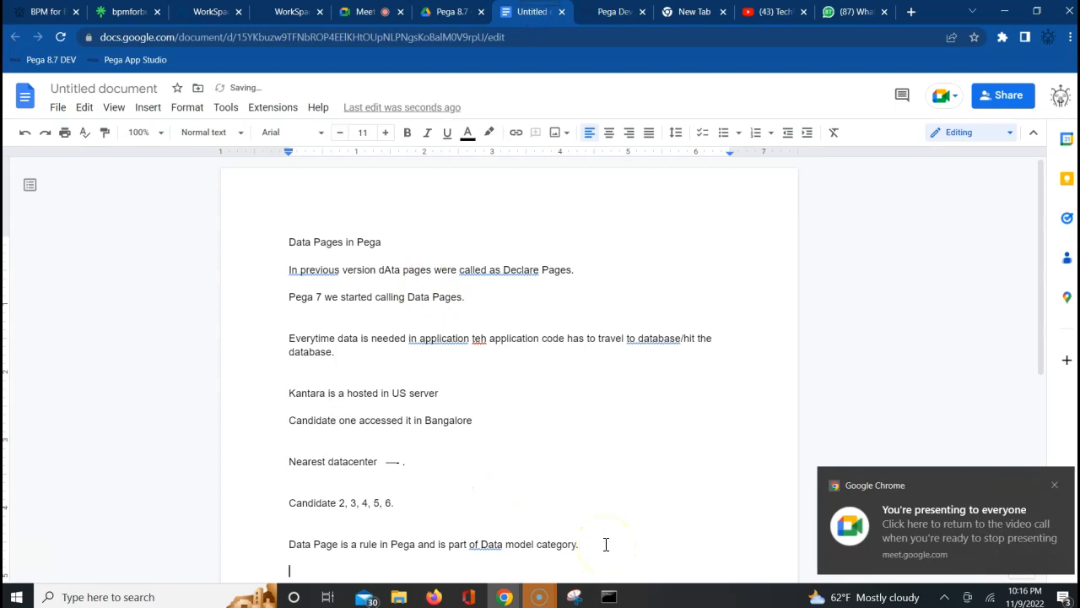
type("Rule-Declare-Pages<")
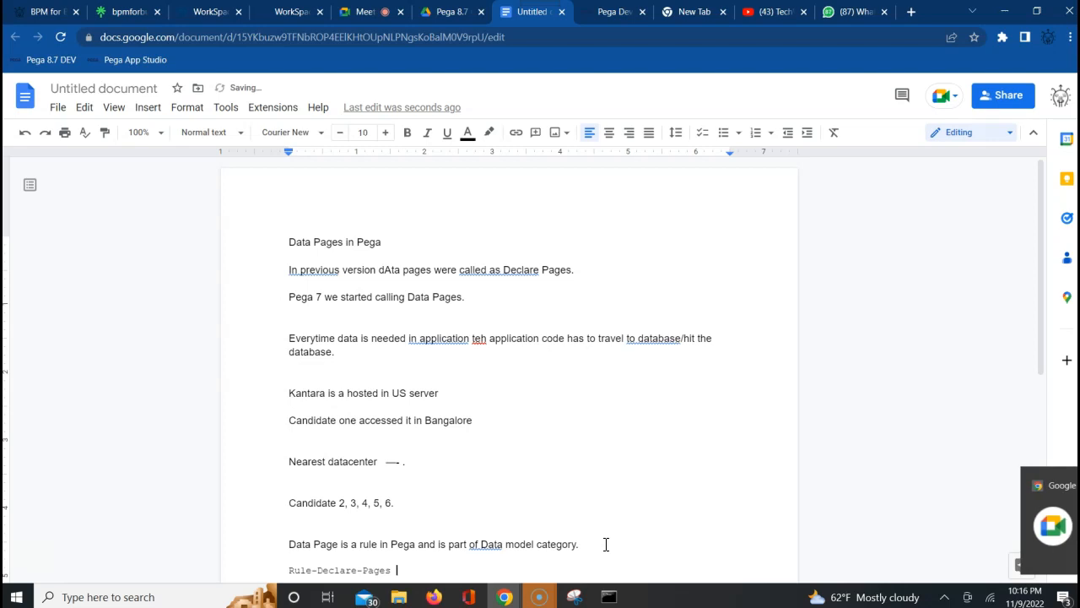
key("Return")
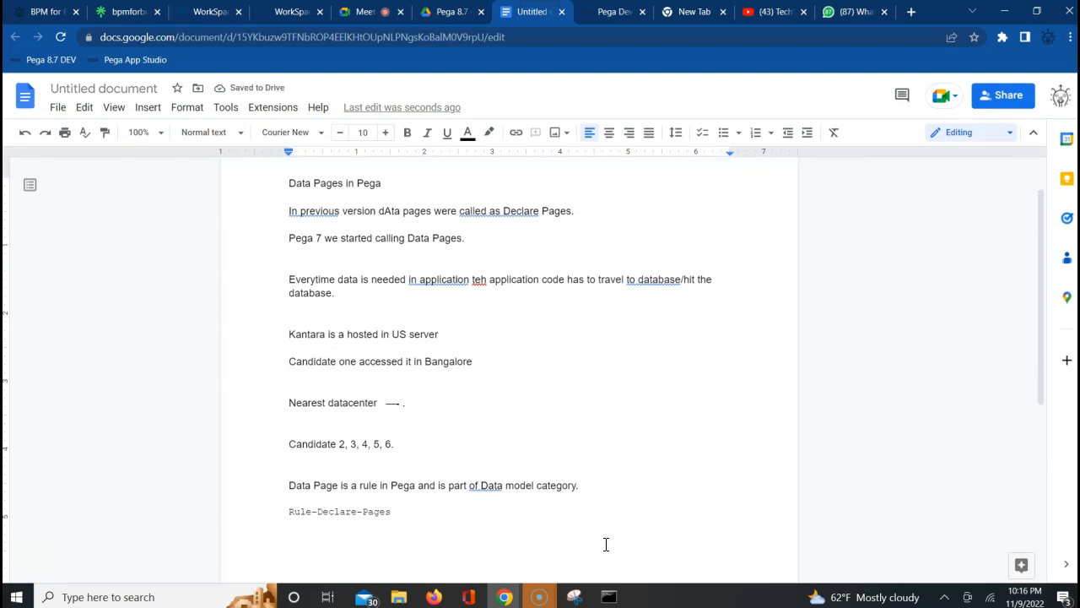
Prefix the pasted line with 'Pxobjclass of DataPages is '.
key("Up")
type("Px")
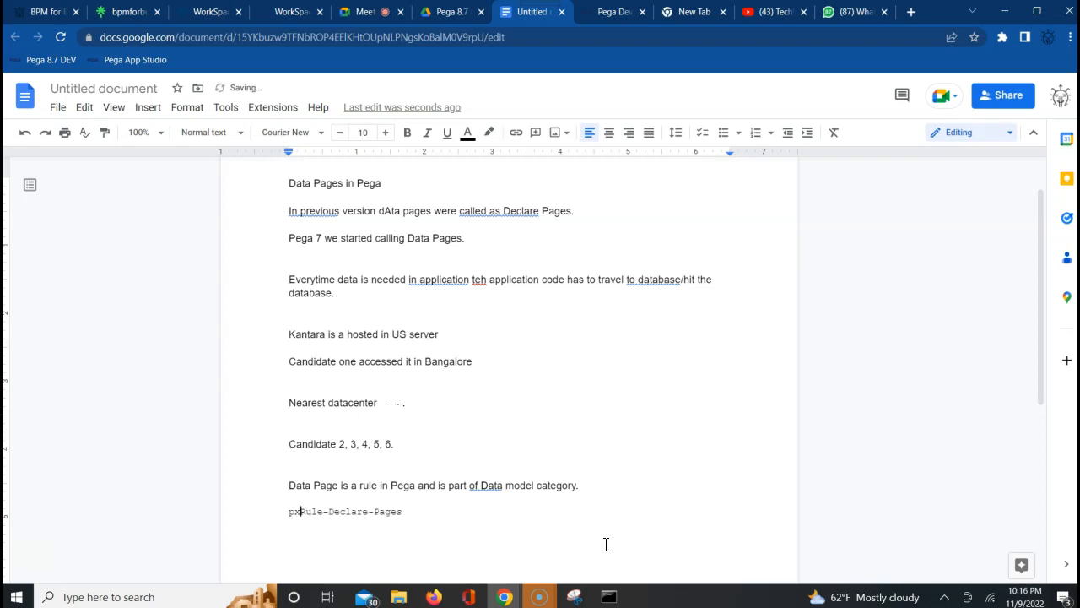
key("BackSpace")
type("obj")
type("class of ")
type("Data")
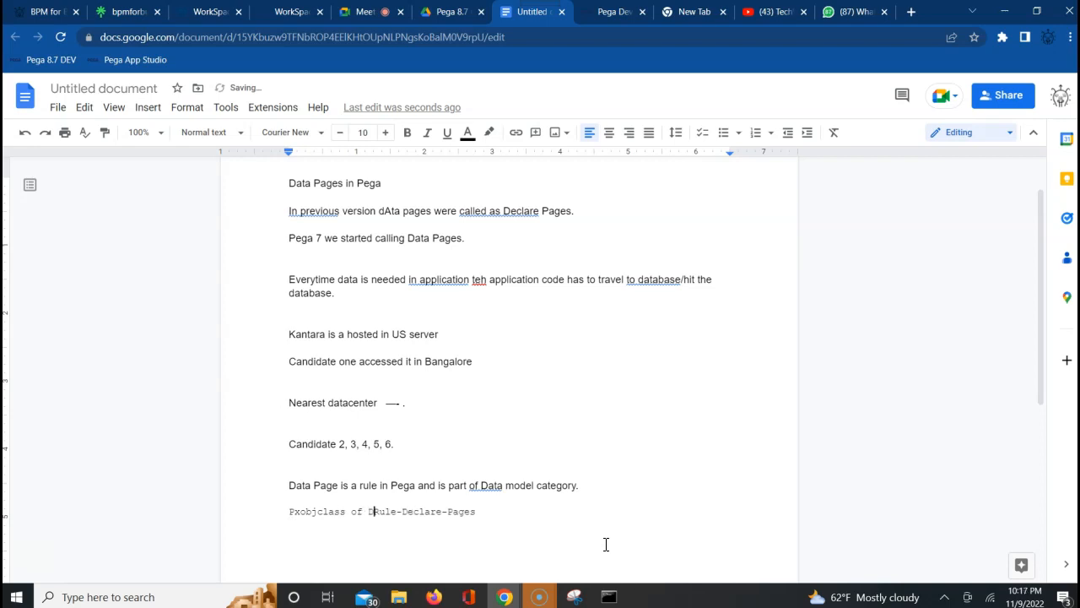
type("Pages is")
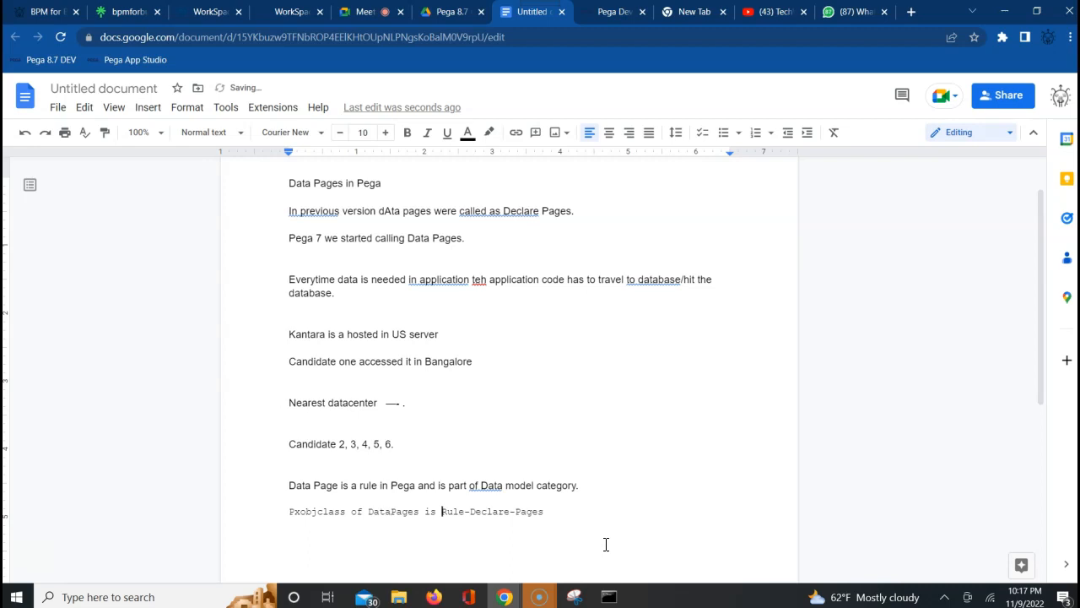
Make 'Rule-Declare-Pages' bold in the pxobjclass line.
key("shift+Right")
key("shift+Right")
key("shift+Right")
key("shift+Right")
key("shift+Right")
key("shift+Right")
key("shift+Right")
key("shift+Right")
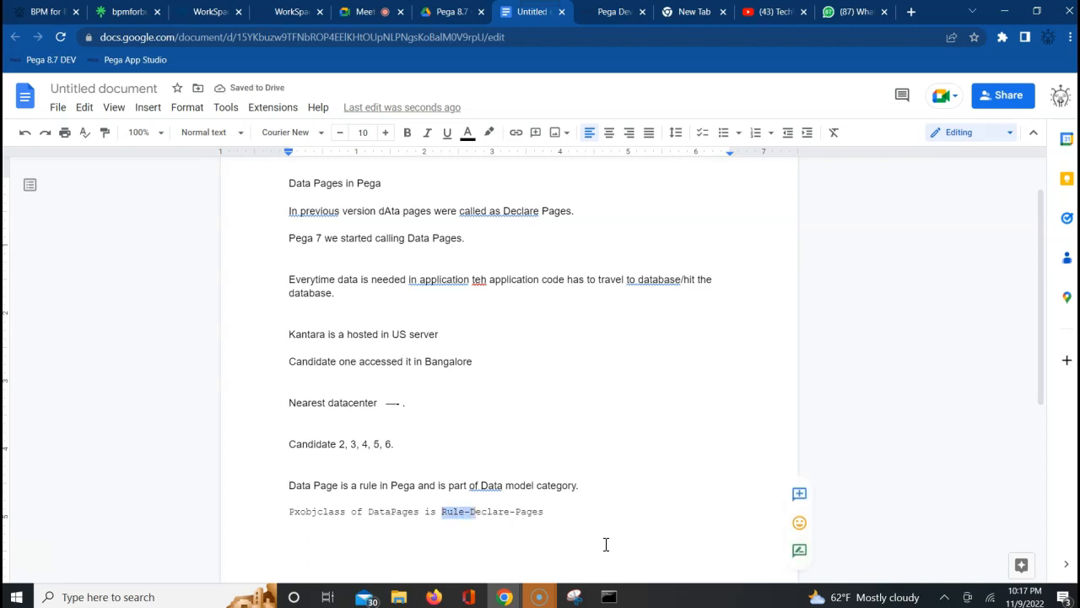
key("shift+Right")
key("shift+Right")
key("shift+Right")
key("shift+Right")
key("shift+Right")
key("shift+Right")
key("shift+Right")
key("shift+Right")
key("shift+Right")
key("shift+Right")
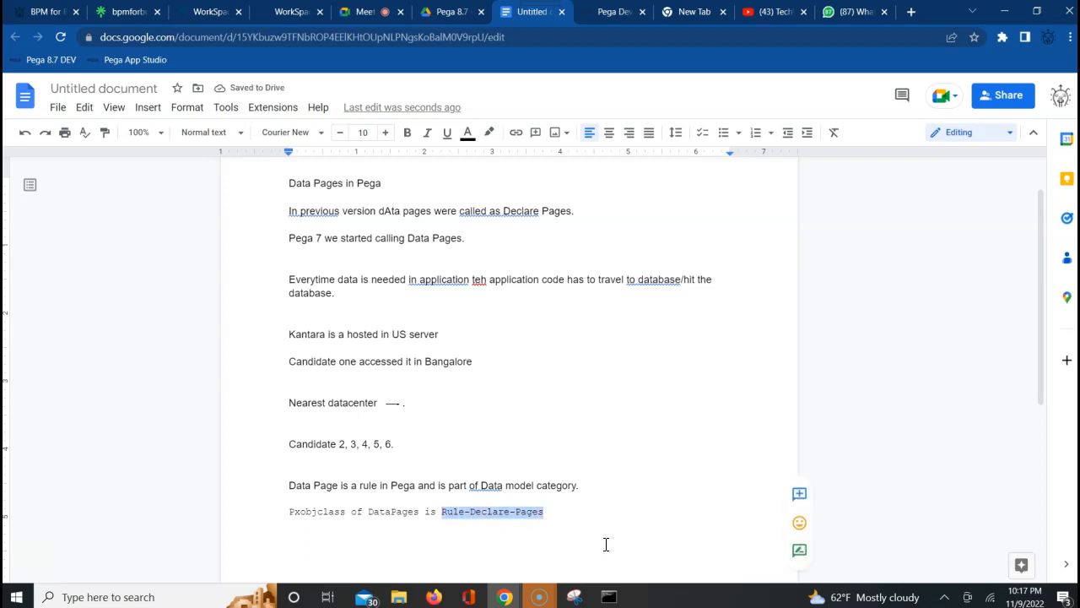
key("ctrl+b")
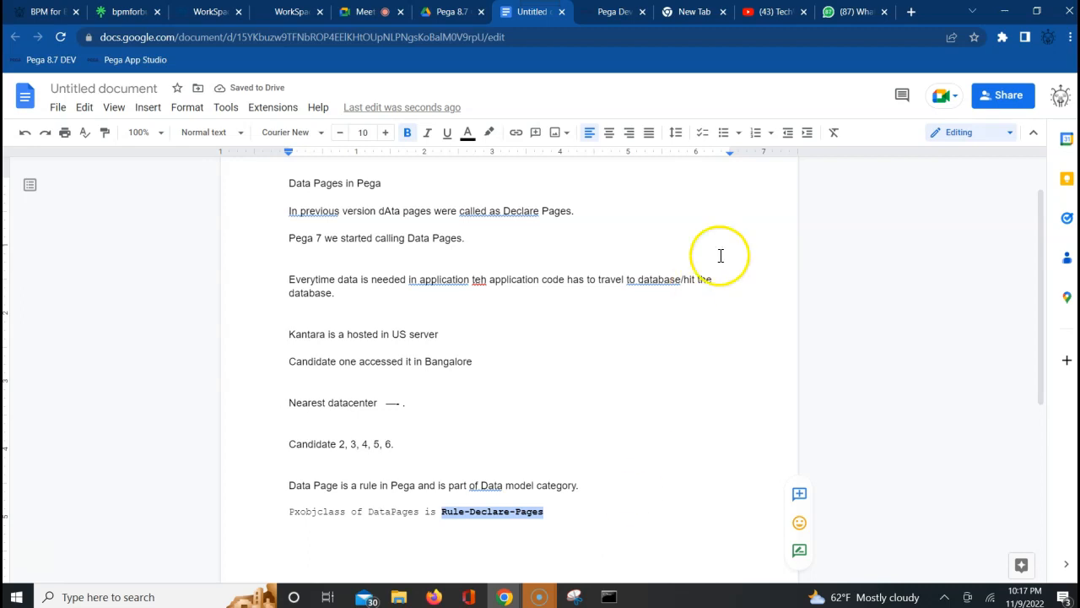
Return to the D_pyAllWorkList data page in Dev Studio.
left_click(603, 12)
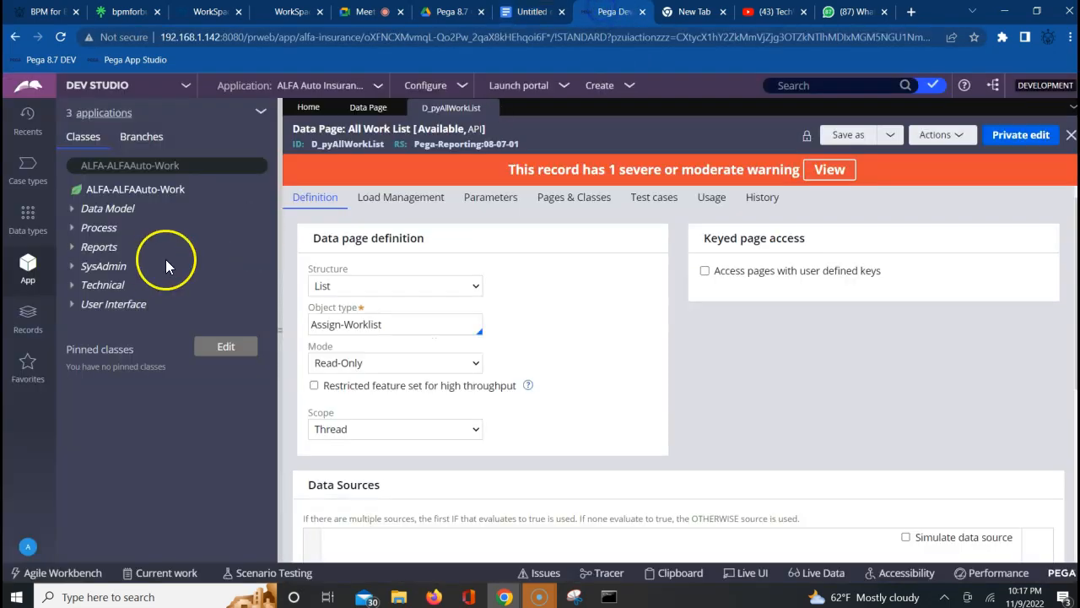
Inspect the data page rule's XML for its pxObjClass entry in Dev Studio.
left_click(70, 214)
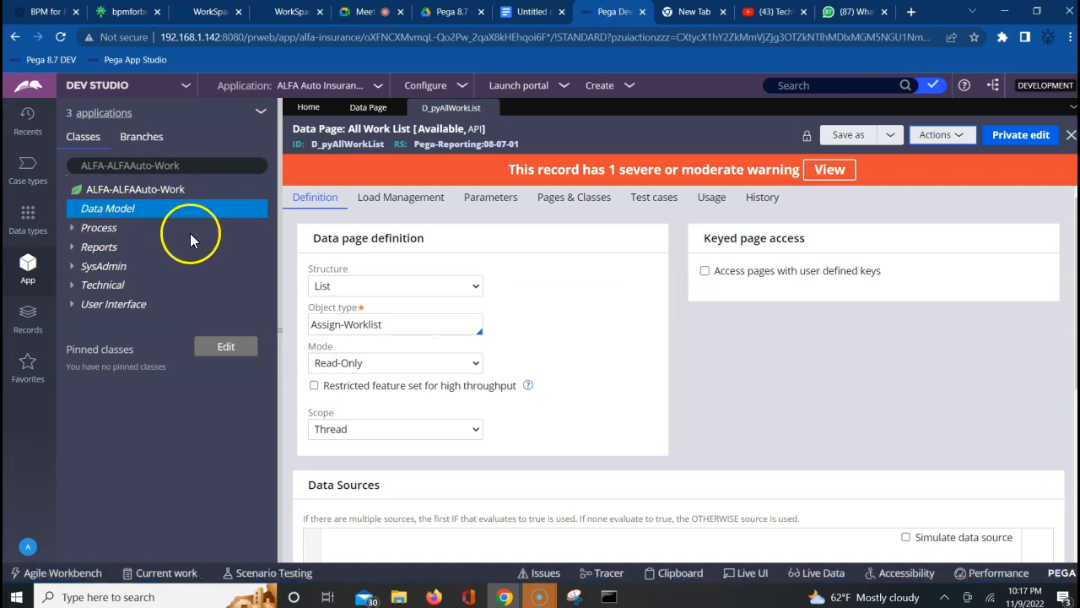
triple_click(314, 131)
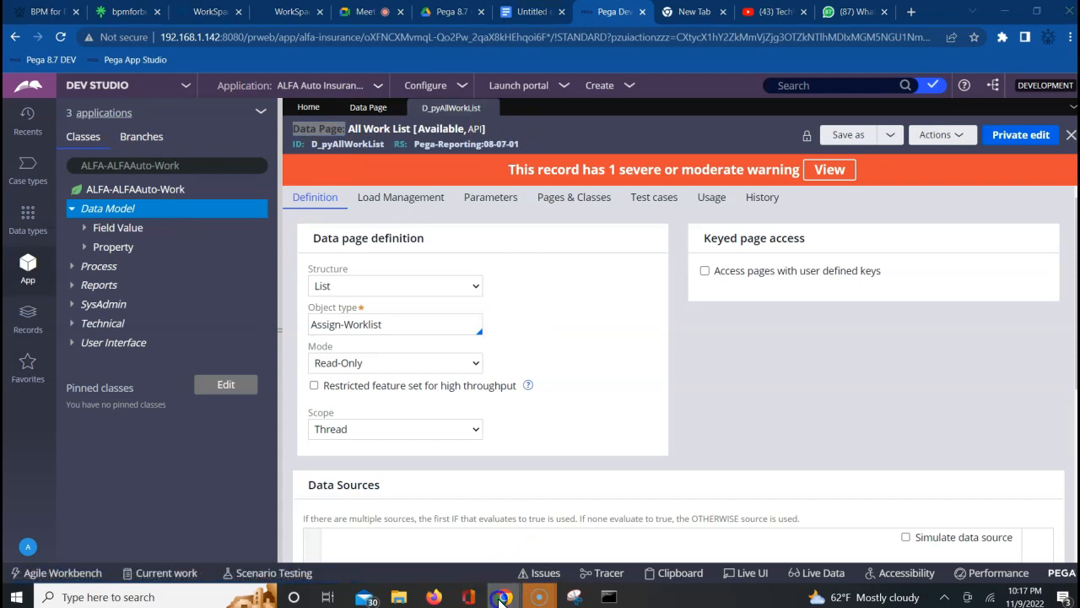
mouse_move(504, 597)
left_click(722, 559)
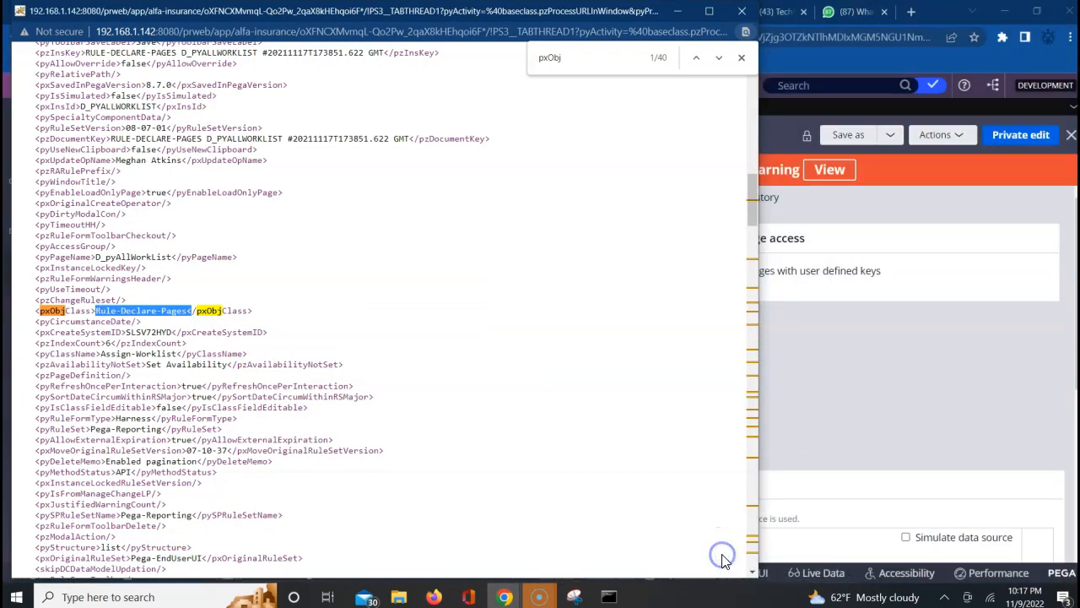
triple_click(133, 311)
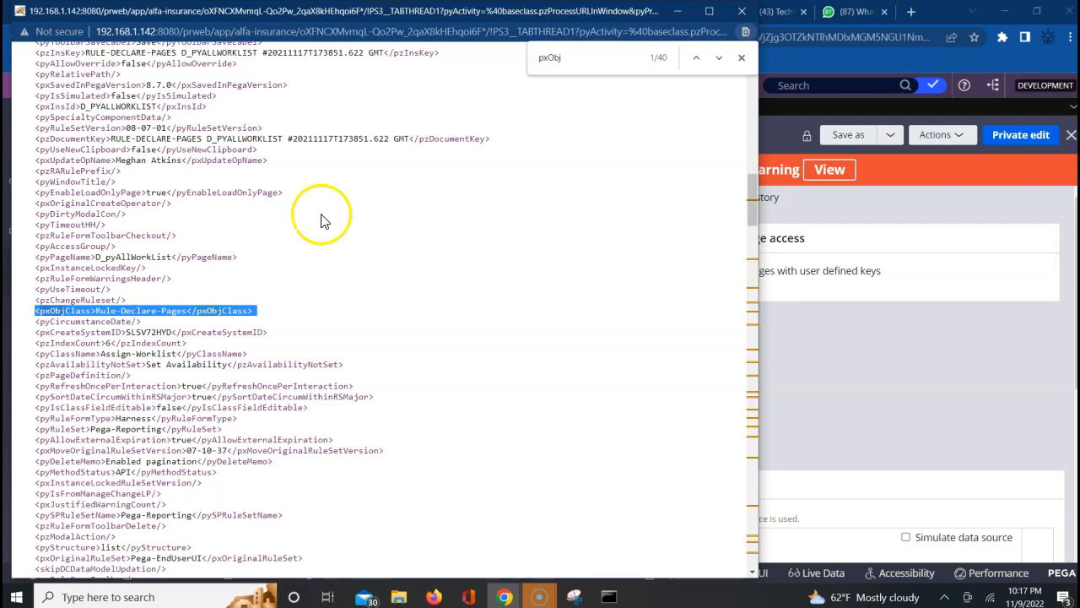
left_click(742, 12)
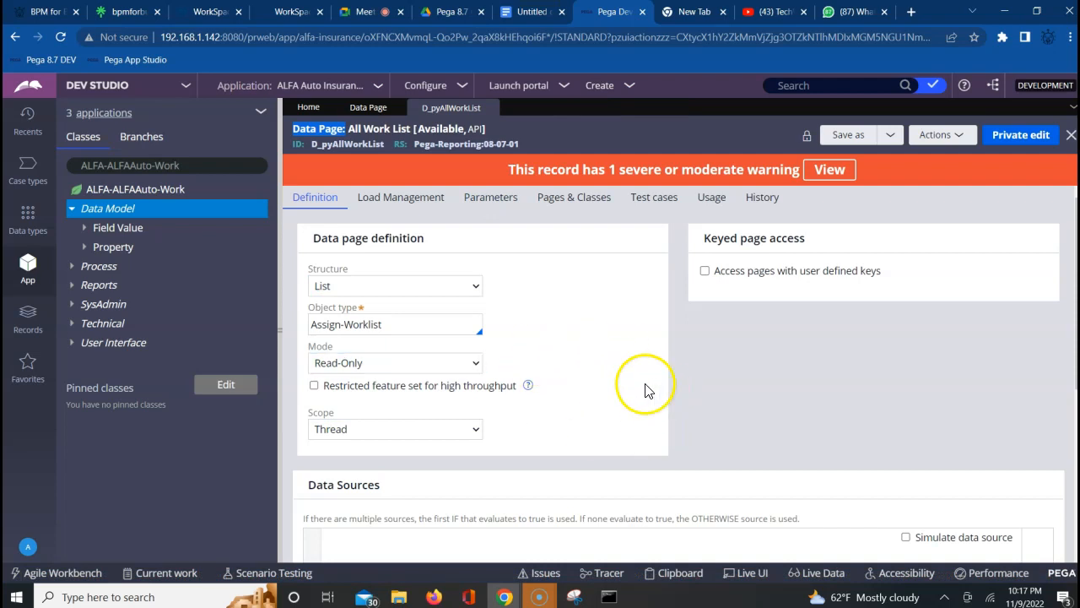
Open the list of Data Page instances from the rule's header.
left_click(314, 144)
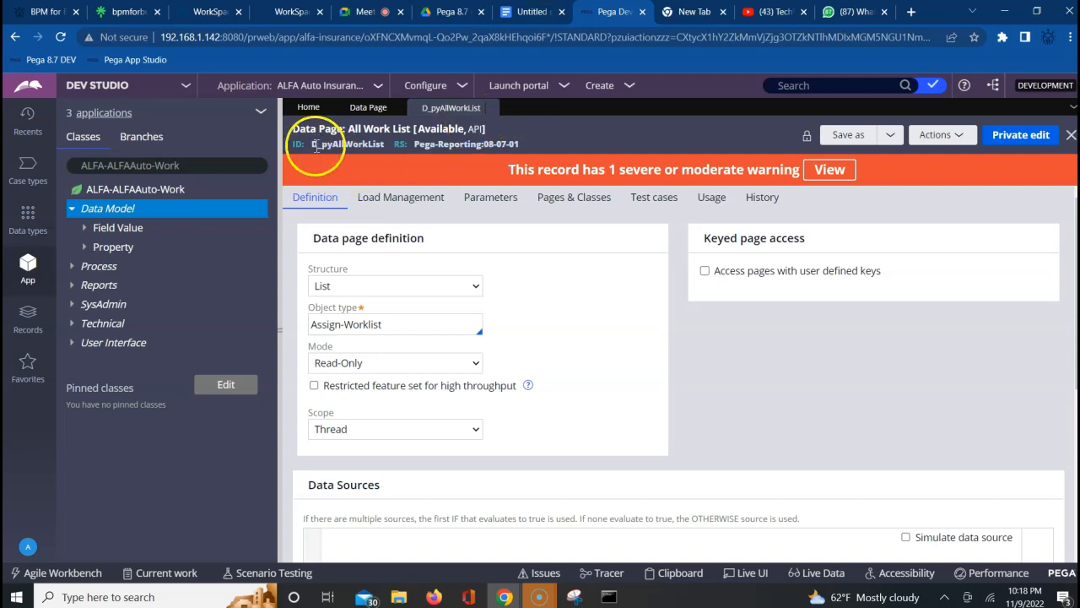
left_click(376, 112)
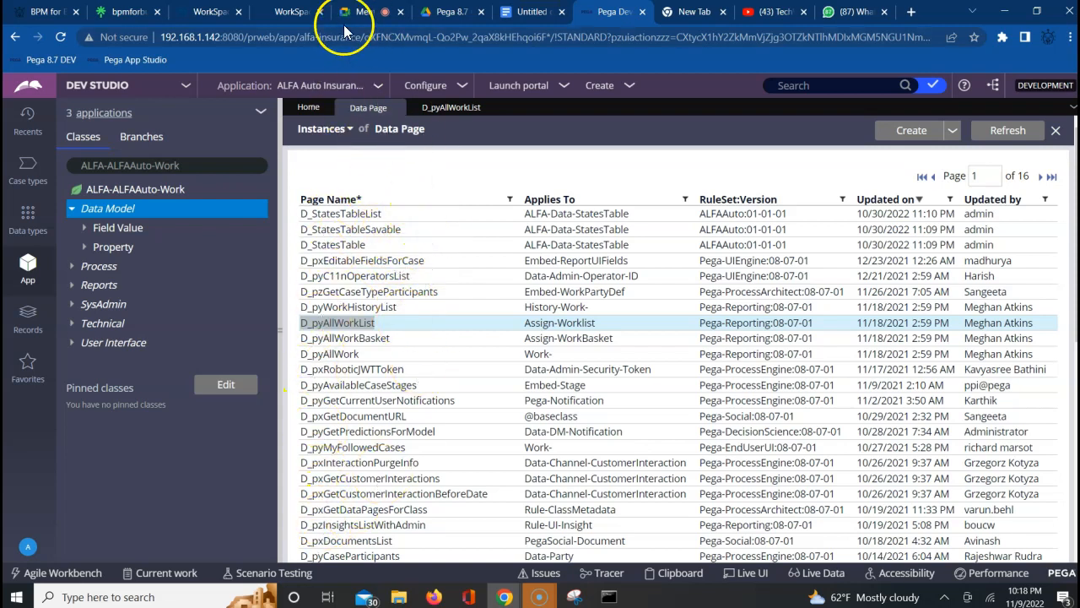
Add the note 'dAta pages start with D_' on a new line below the Data Page rule line.
left_click(519, 13)
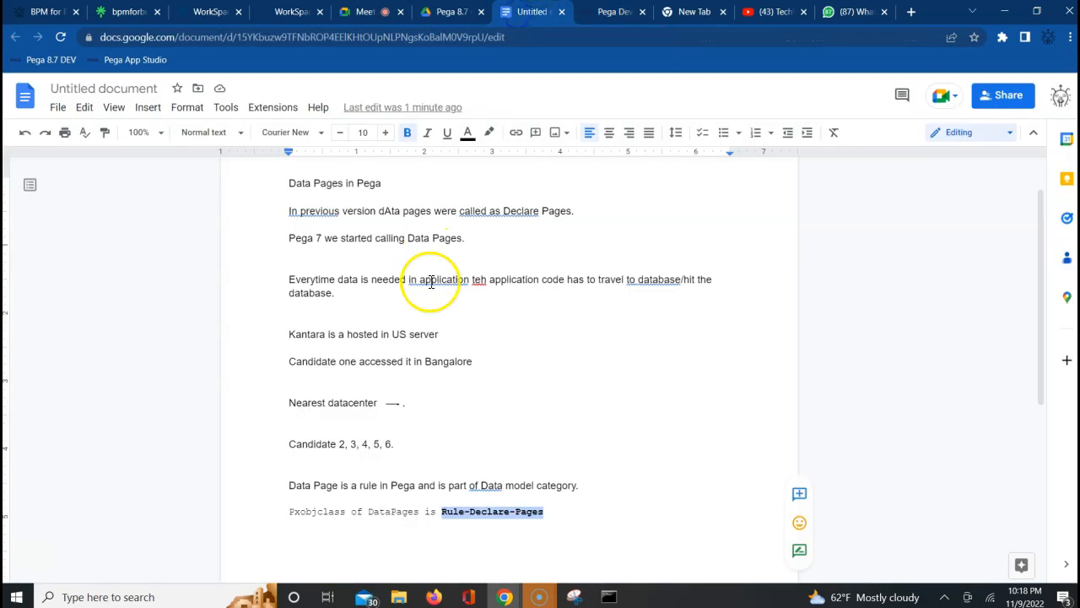
key("End")
key("Return")
key("Return")
type("Data")
key("BackSpace")
key("BackSpace")
key("BackSpace")
key("BackSpace")
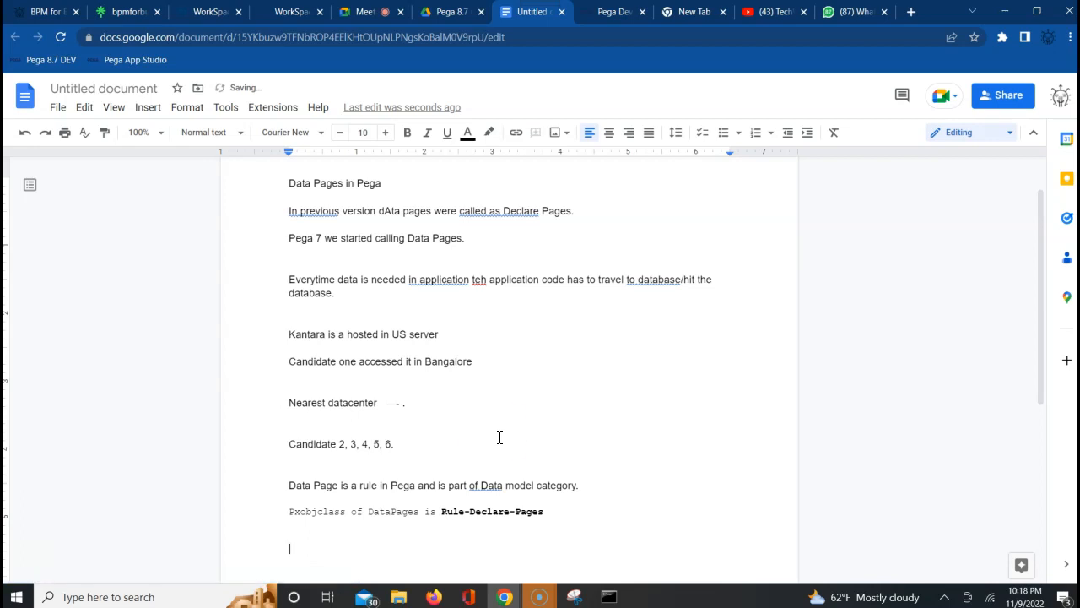
left_click(589, 483)
key("Return")
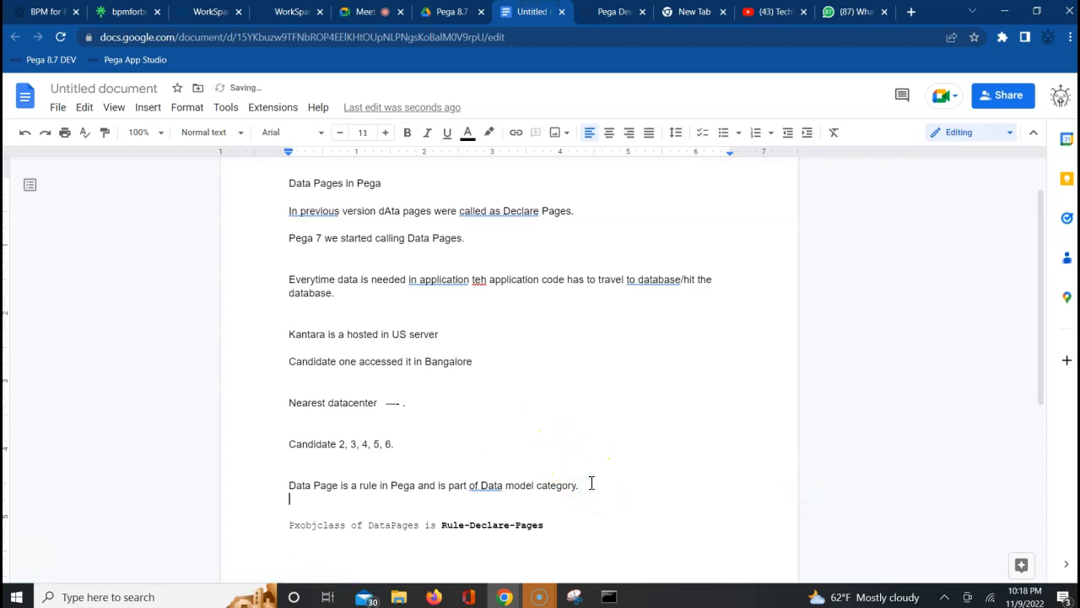
type("dAta pages sta")
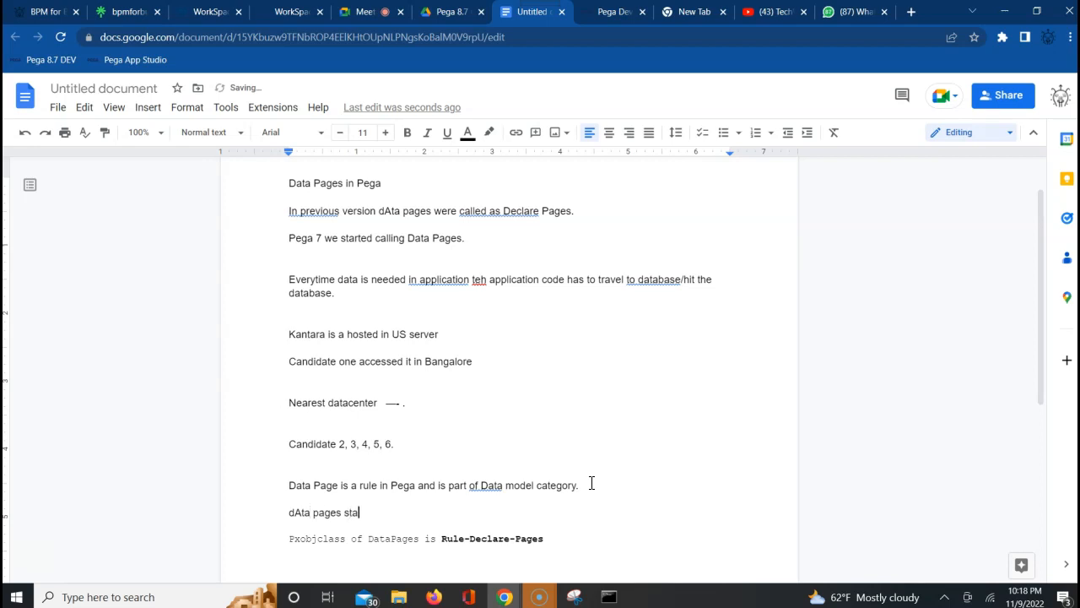
type("rt with D_")
Copy the D_ note line and paste it on a new line below the pxobjclass line.
key("shift+Up")
key("ctrl+c")
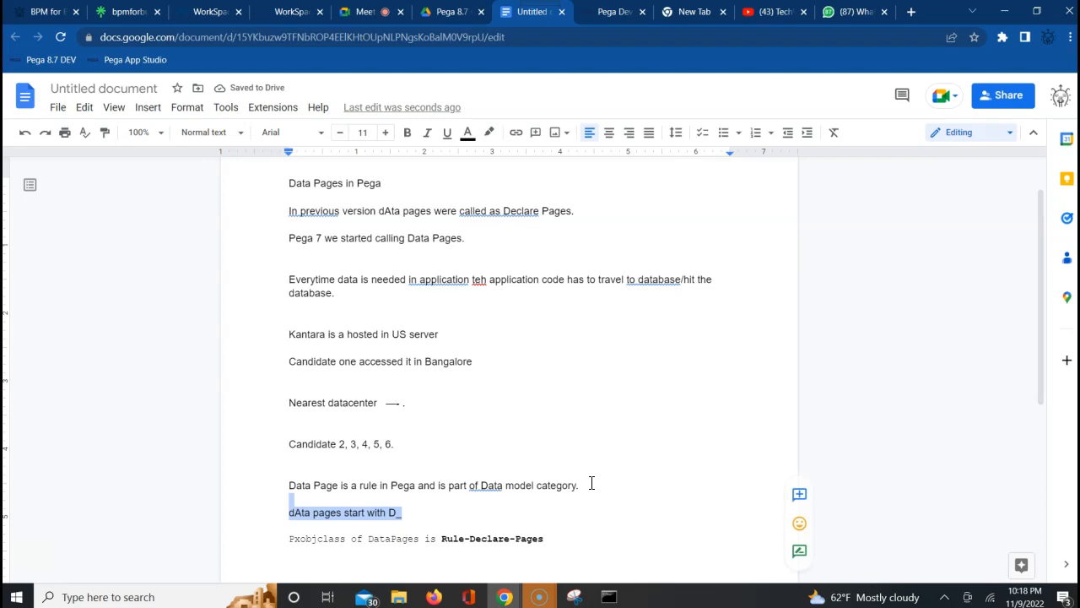
key("Down")
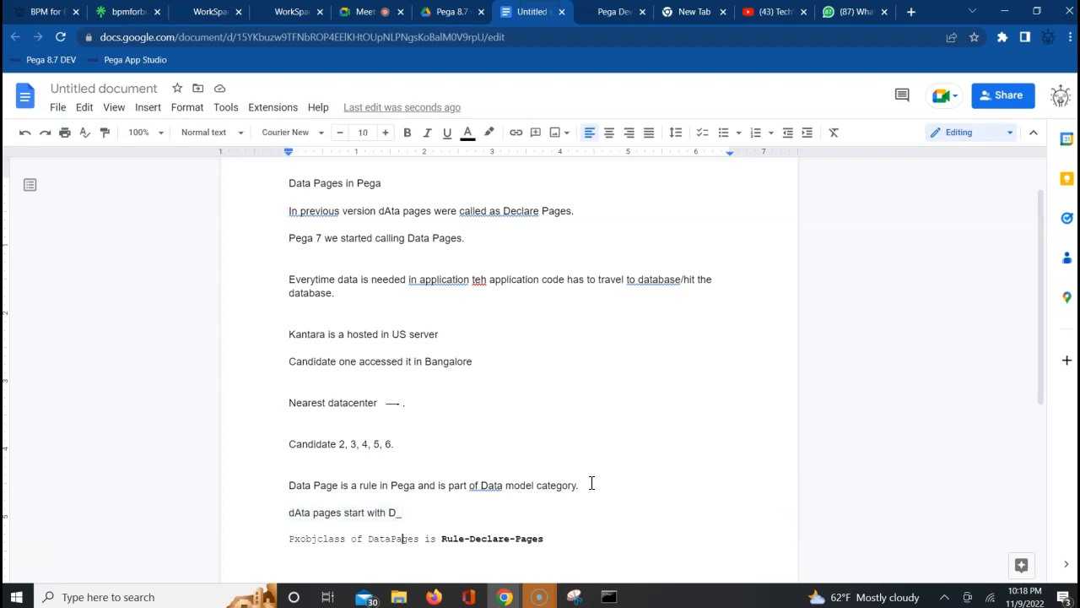
key("End")
key("Return")
key("Return")
key("ctrl+v")
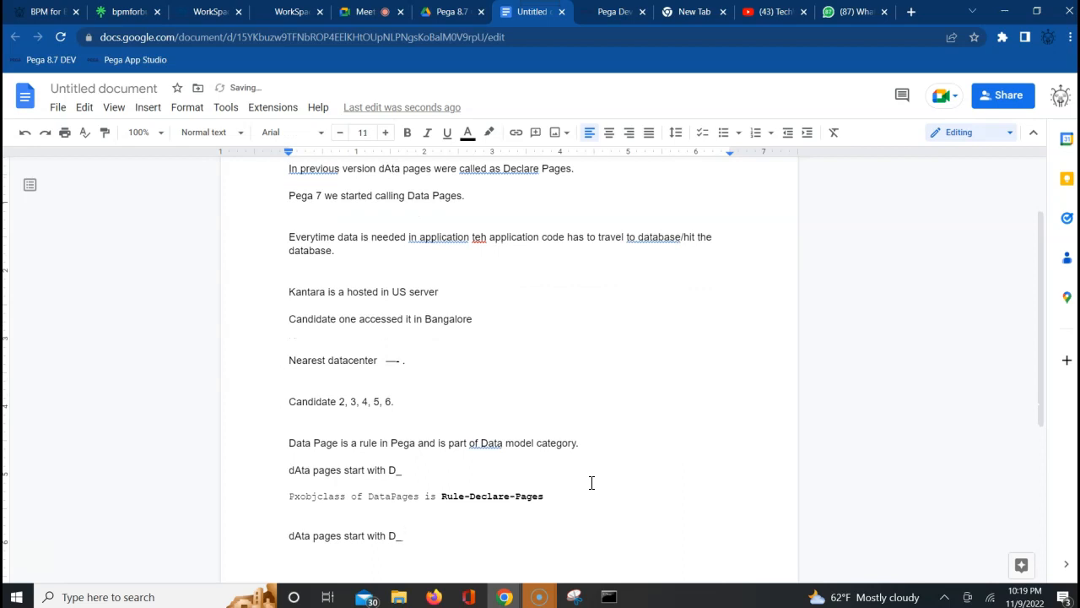
Correct the pasted line's capitalization to 'Data pages start with D_'.
left_click(295, 536)
key("BackSpace")
type("D")
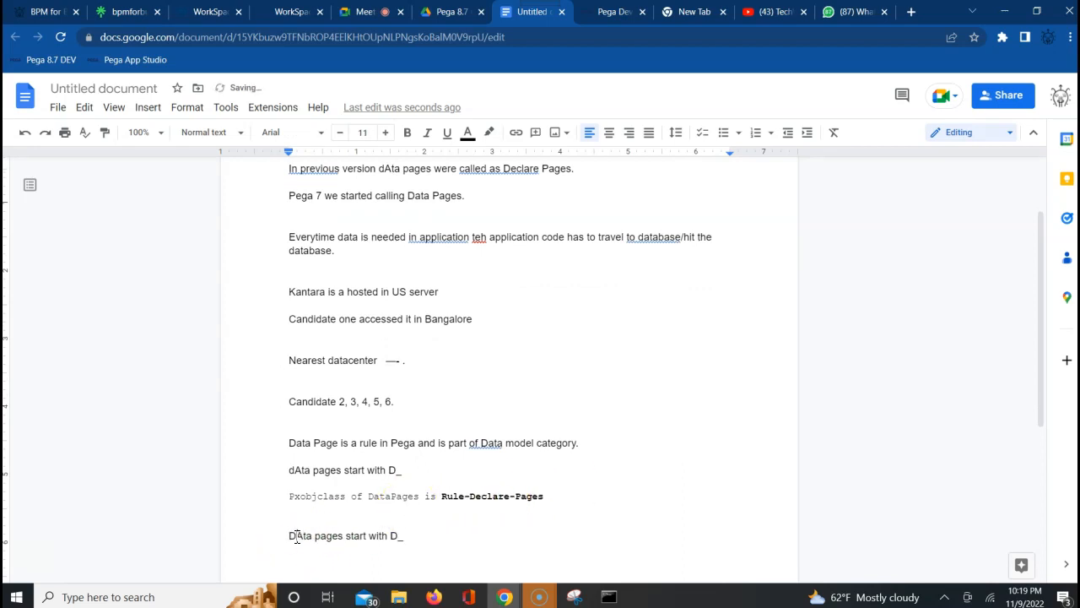
key("Delete")
type("a")
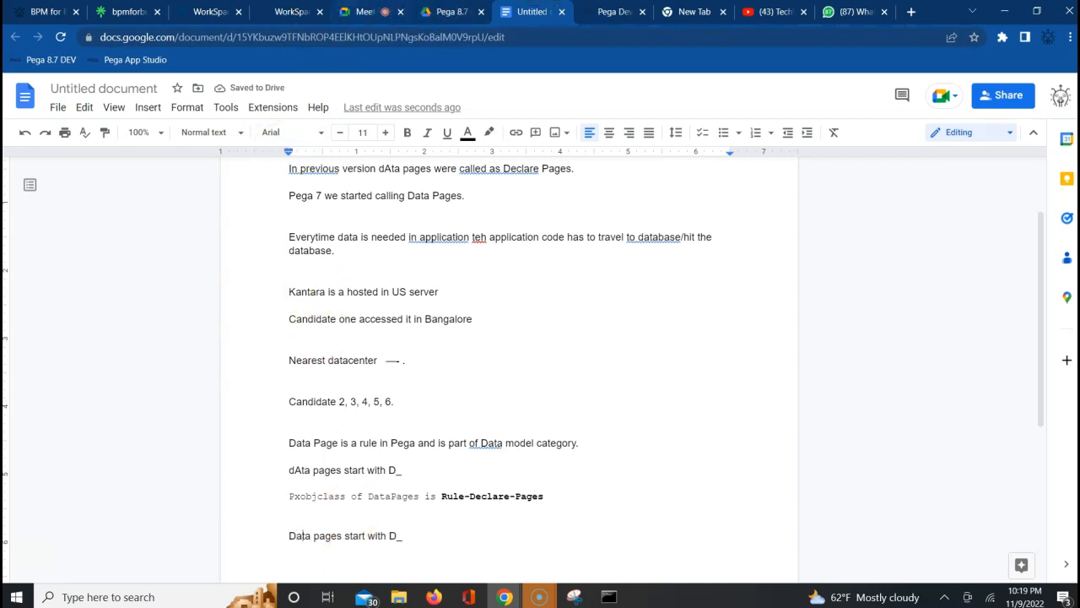
Admit the participant waiting to join the Meet call, and return to the notes document.
left_click(358, 17)
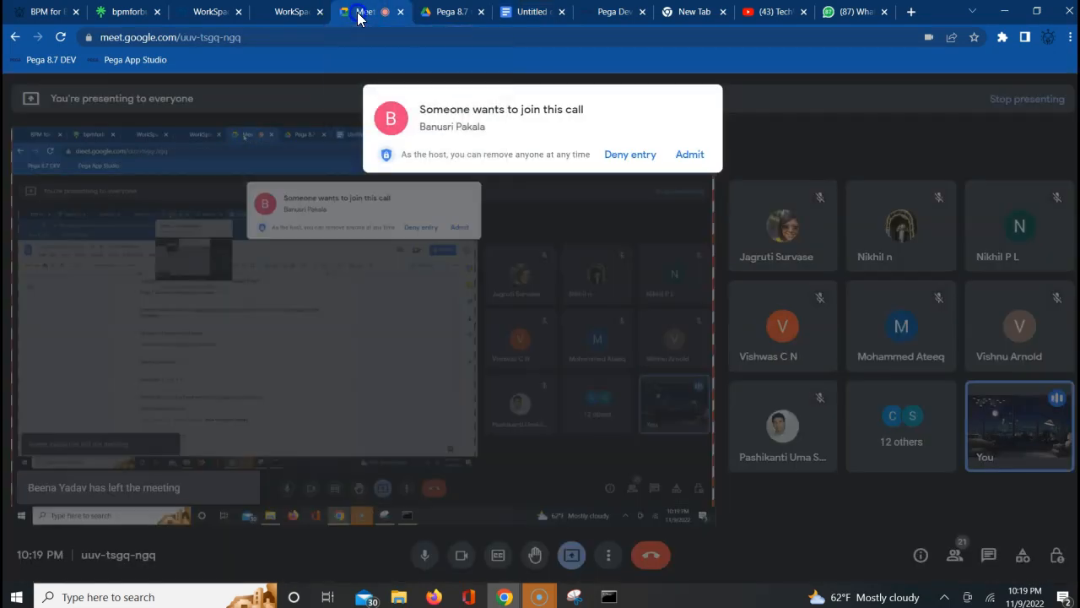
left_click(688, 154)
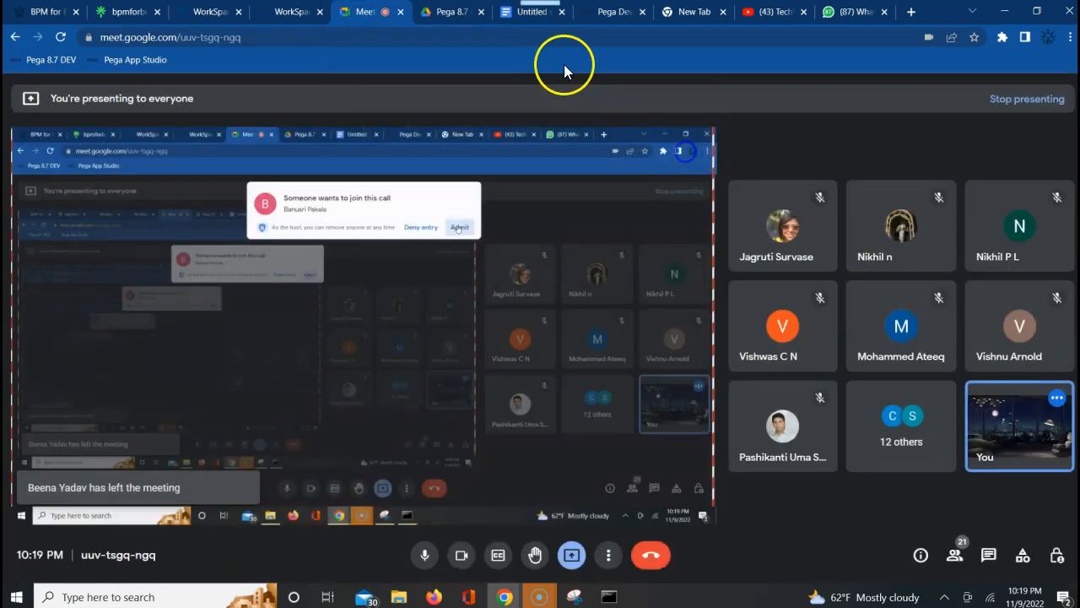
left_click(527, 11)
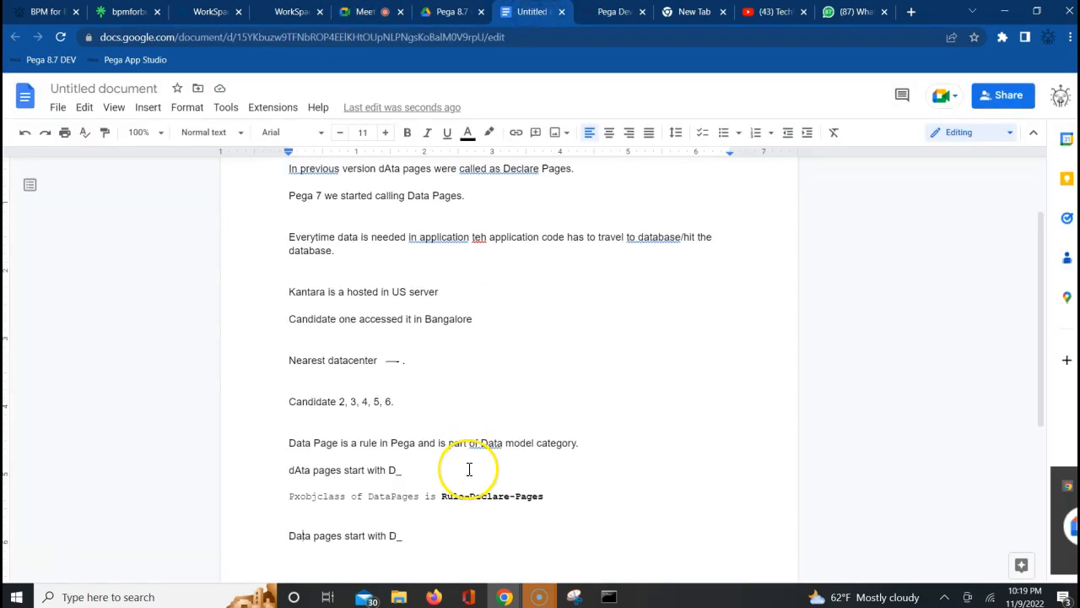
Add the note 'With RD and Obj-Browse the challenge was hitting DB everytime we needed data.' below the D_ line.
left_click(439, 535)
key("Return")
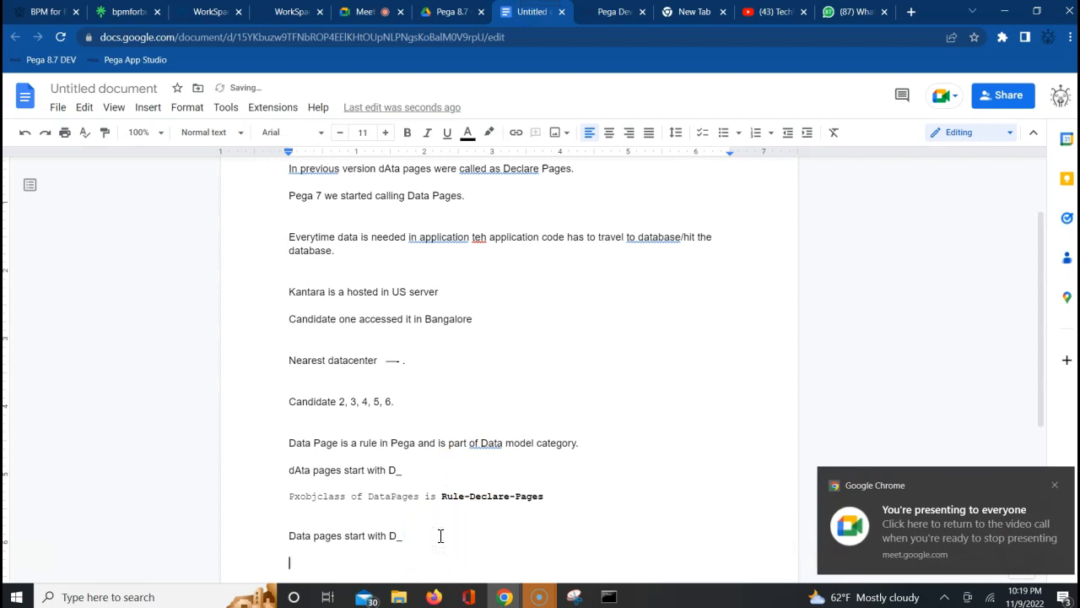
type("With RD and Obj-Browse the")
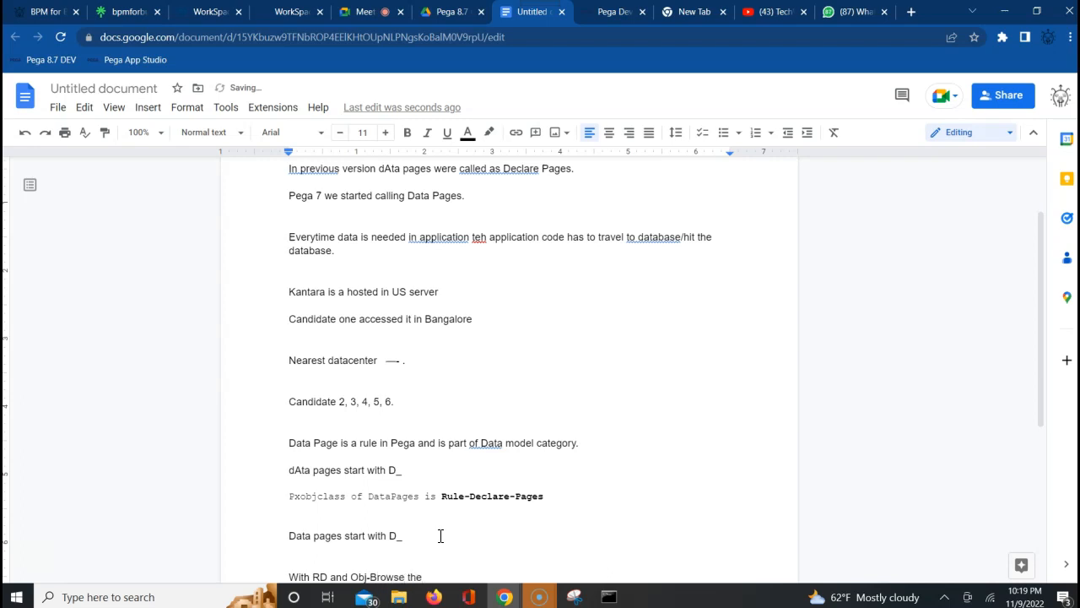
type(" challenge was hitting D")
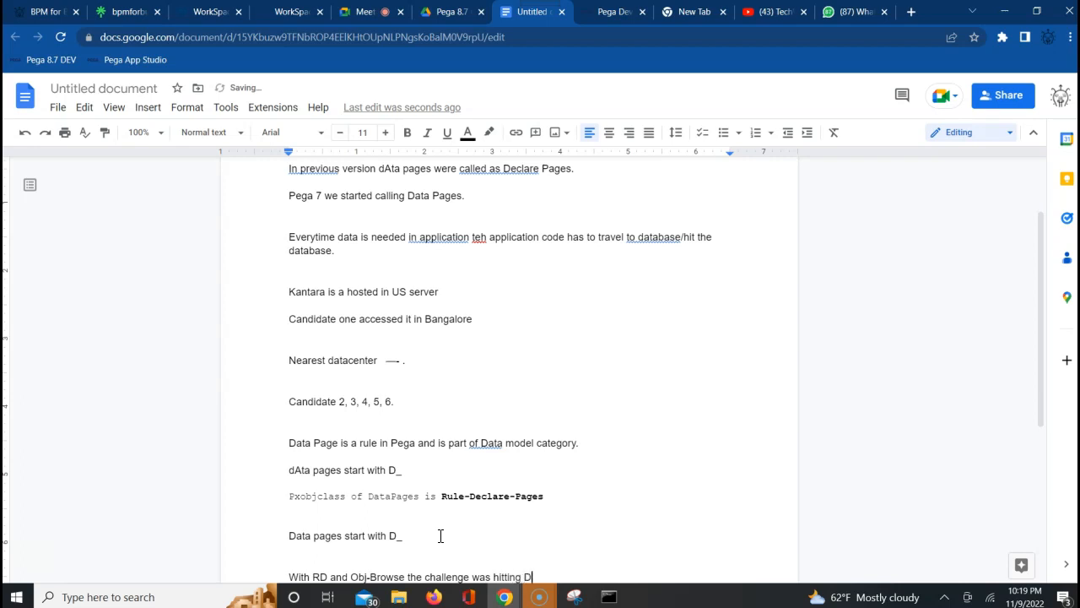
type("B everytime we ne")
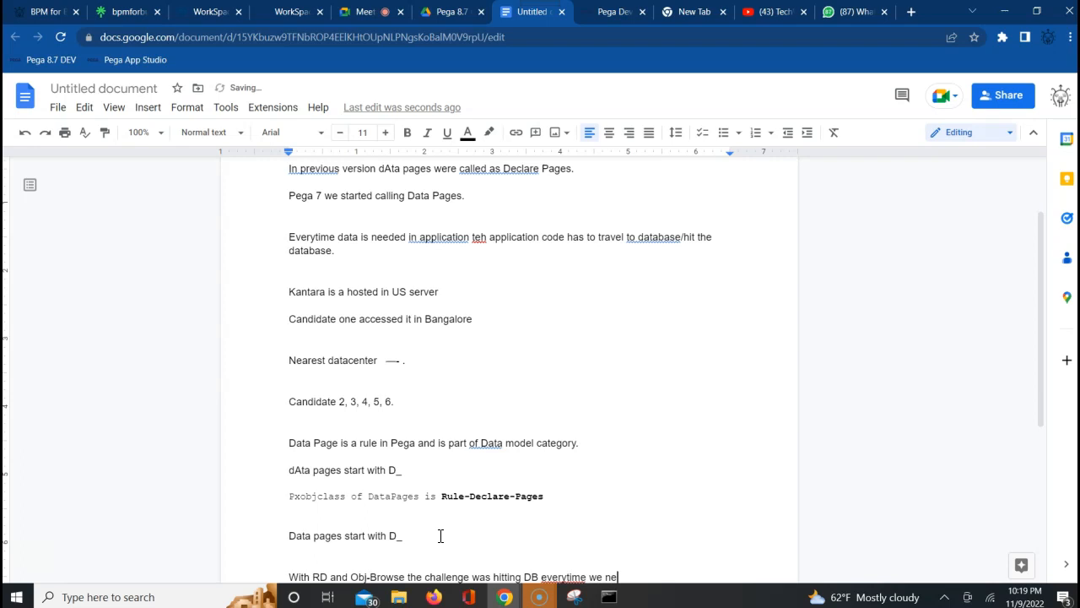
type("eded data.")
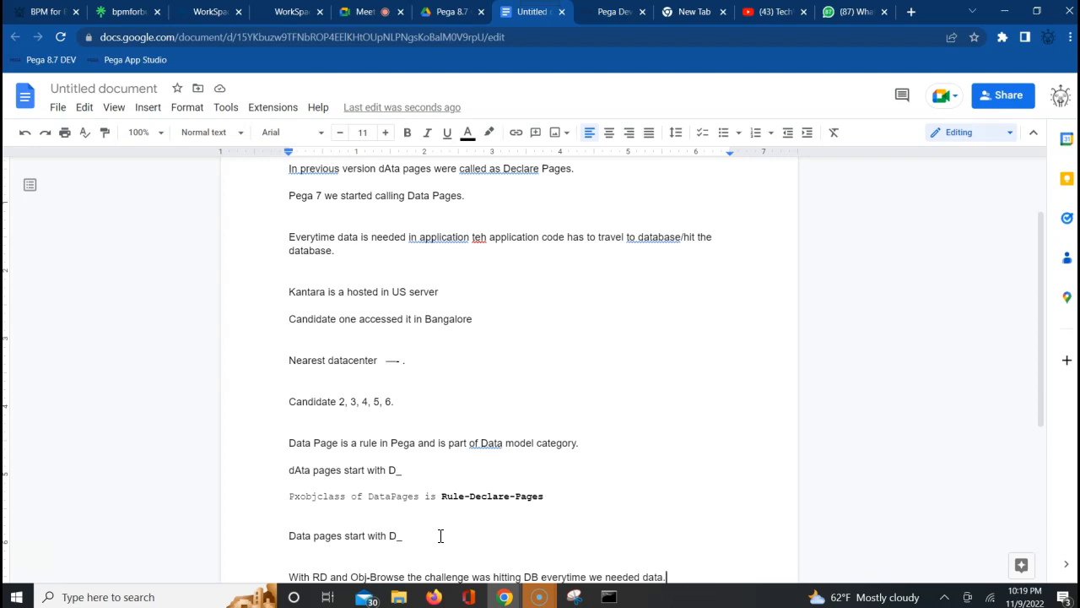
Add the line 'The request response time was huge. This impacted application performance.' below it.
key("Return")
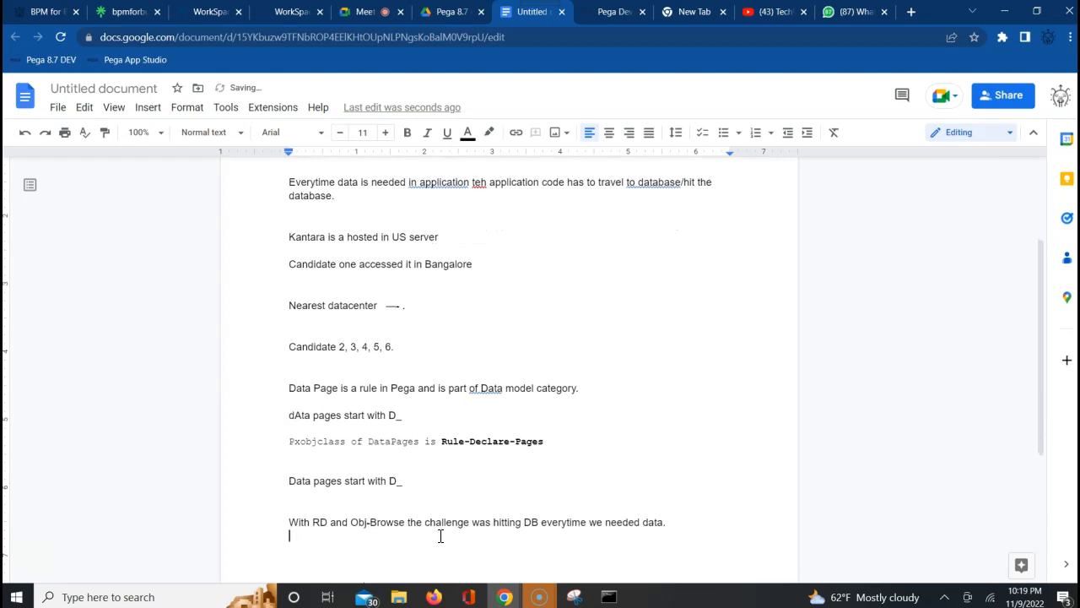
type("The request respon")
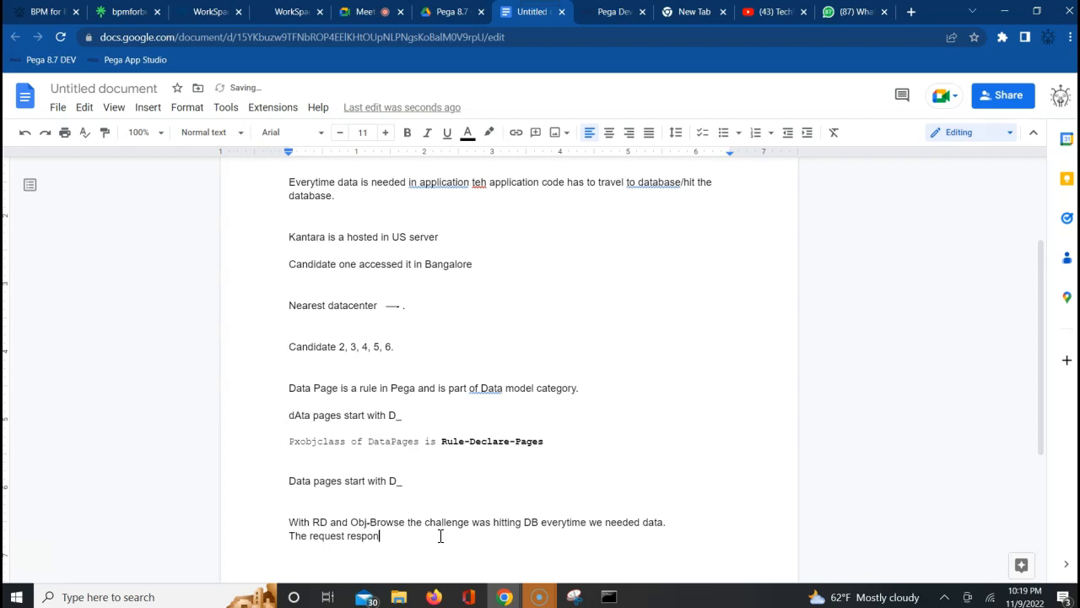
type("se time was huge. This impacted applica")
type("tion performance.")
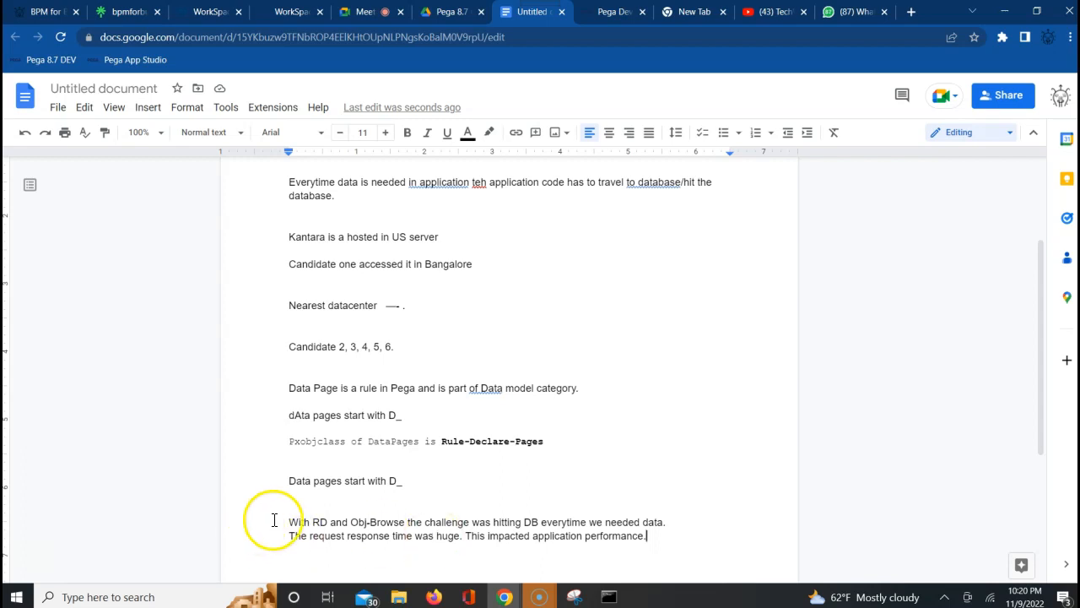
Insert blank lines after the RD and Obj-Browse performance note.
left_click(323, 525)
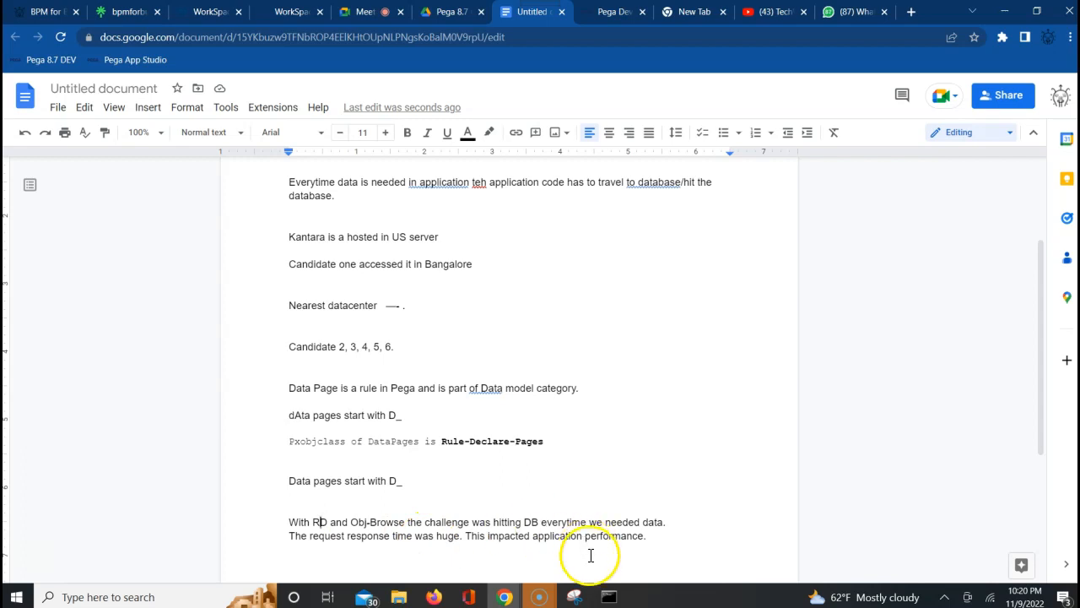
left_click(656, 544)
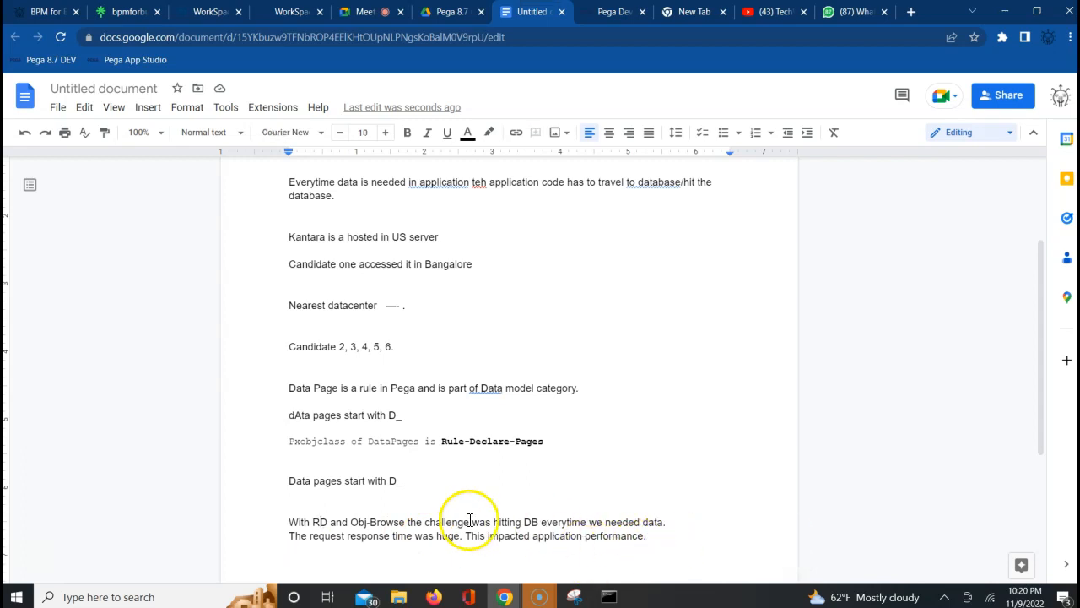
double_click(320, 522)
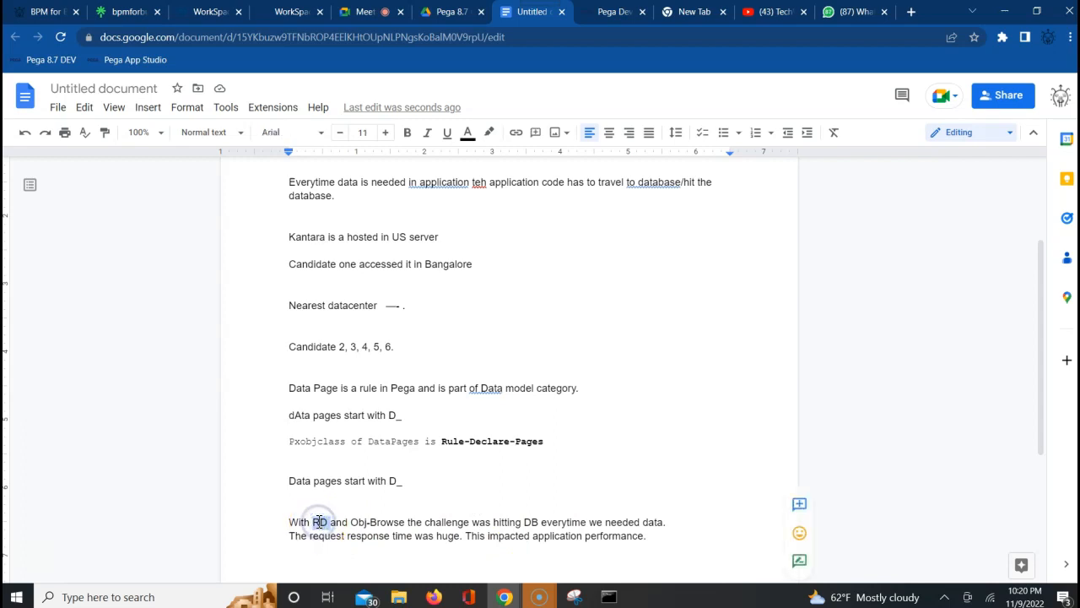
triple_click(372, 521)
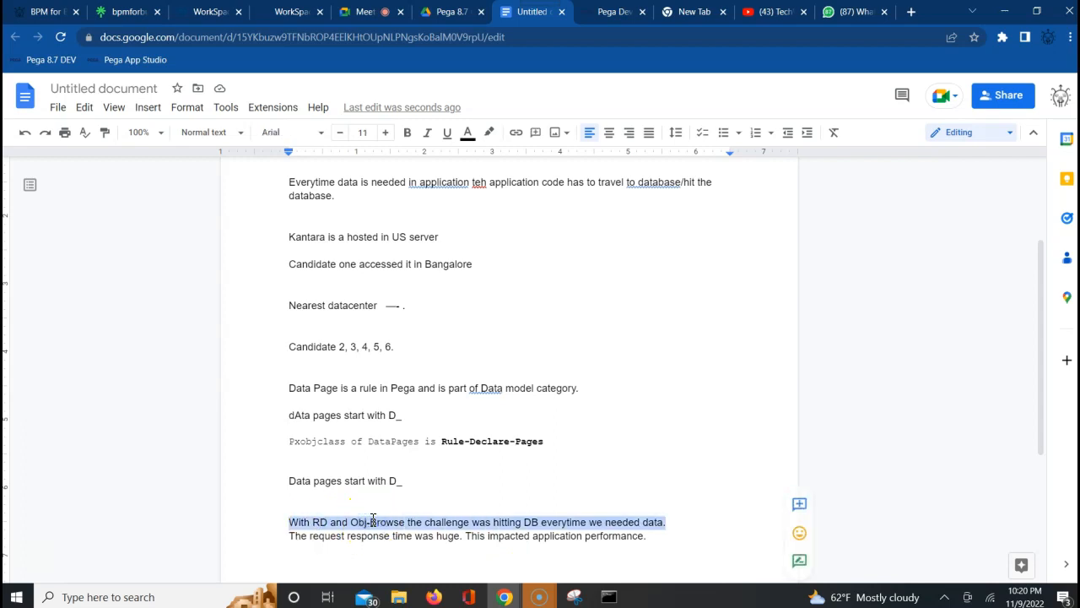
left_click(675, 535)
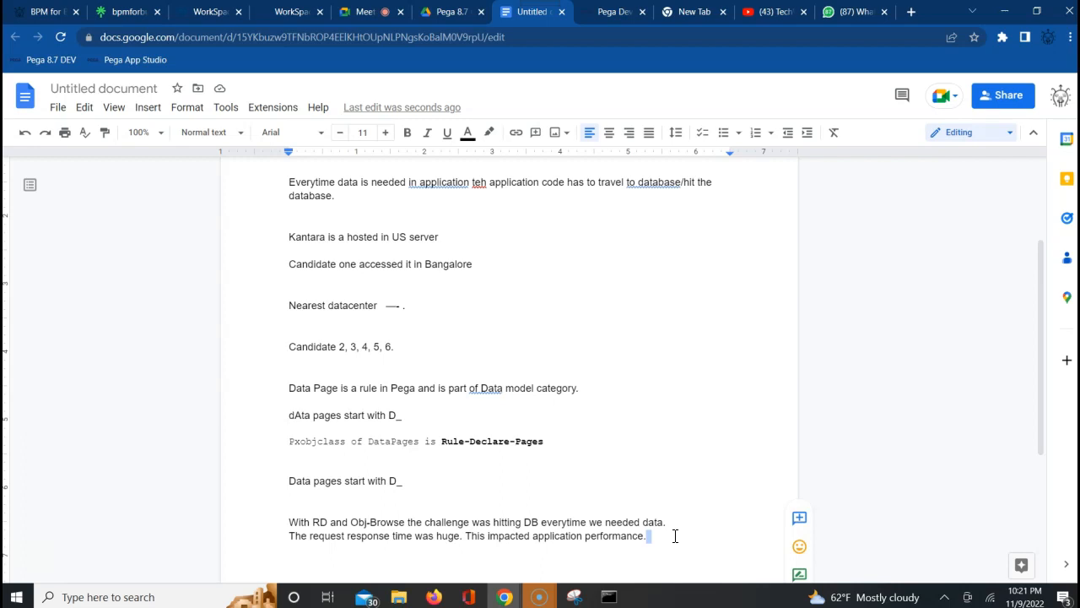
key("Return")
key("Return")
key("Return")
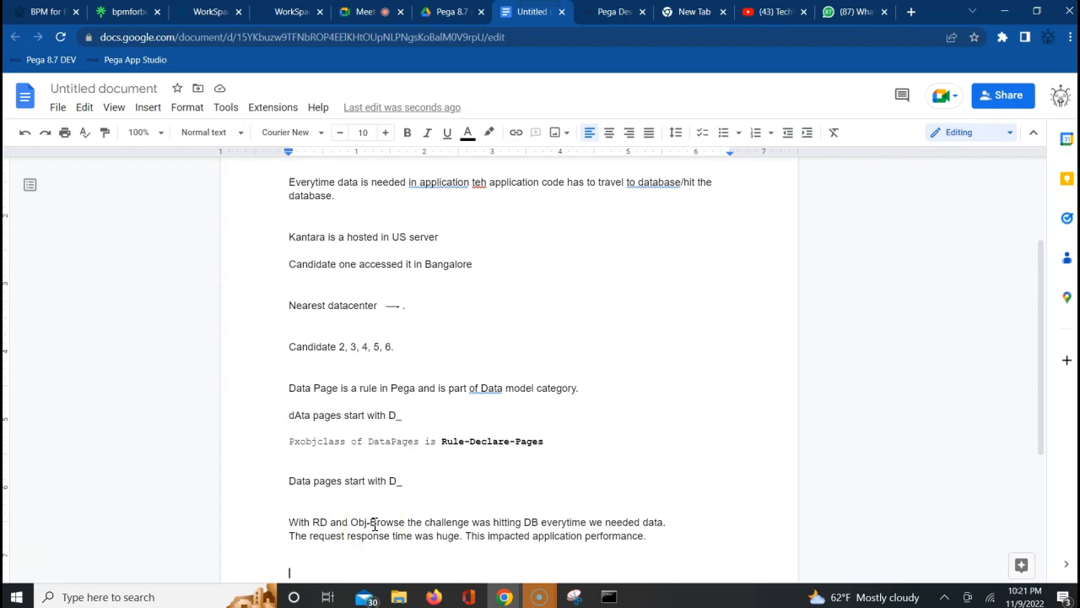
triple_click(315, 481)
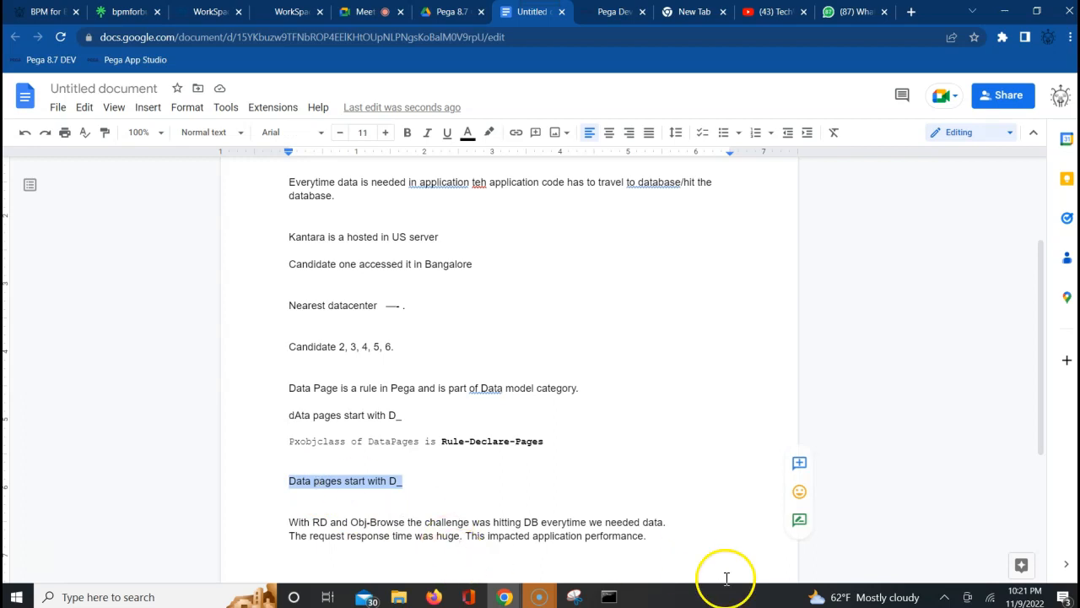
left_click(660, 542)
key("Return")
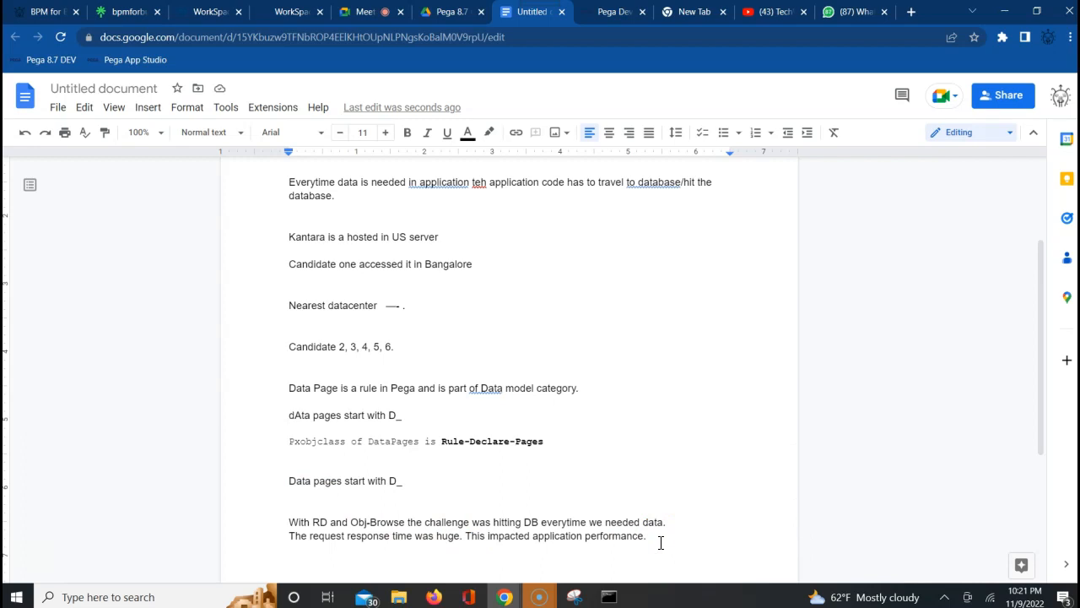
Add the line 'The source will be called only once in Data Pages.' below the performance note and start a new line.
type("The source will ")
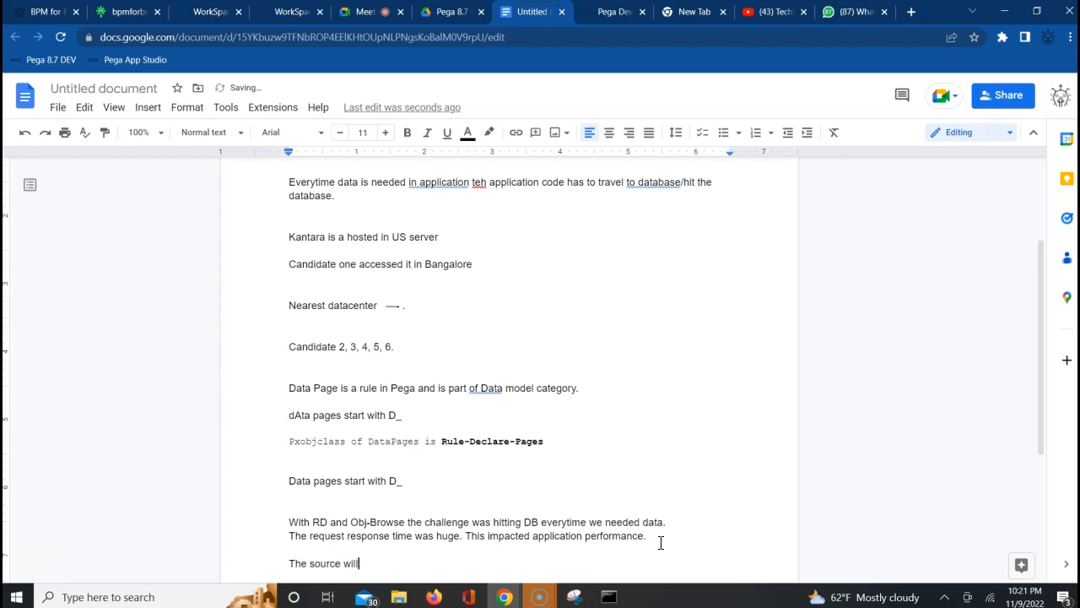
type("be called only once in Data ")
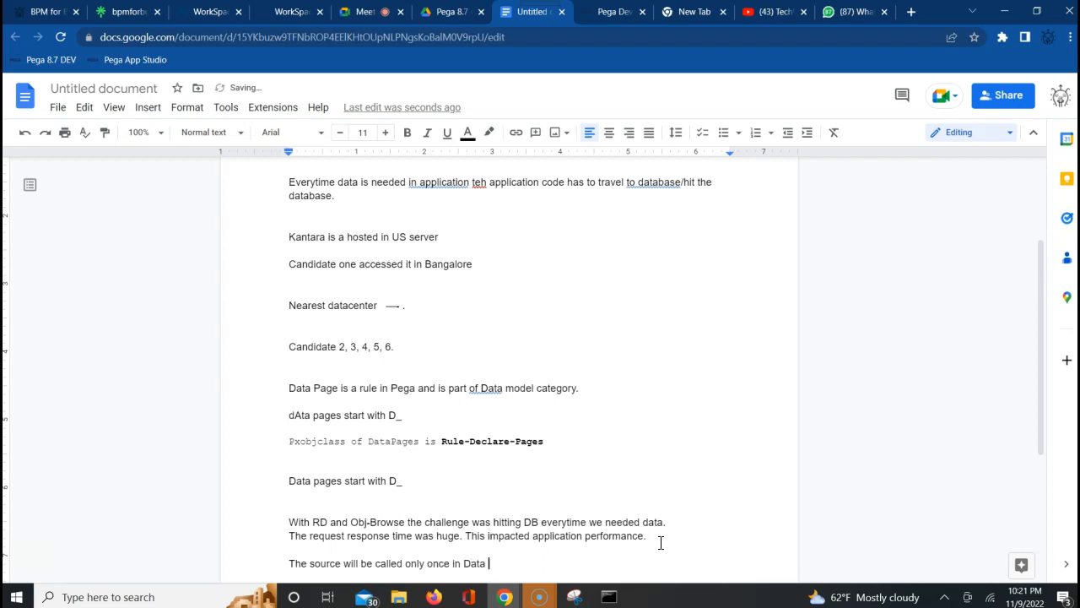
type("Pages.")
key("Return")
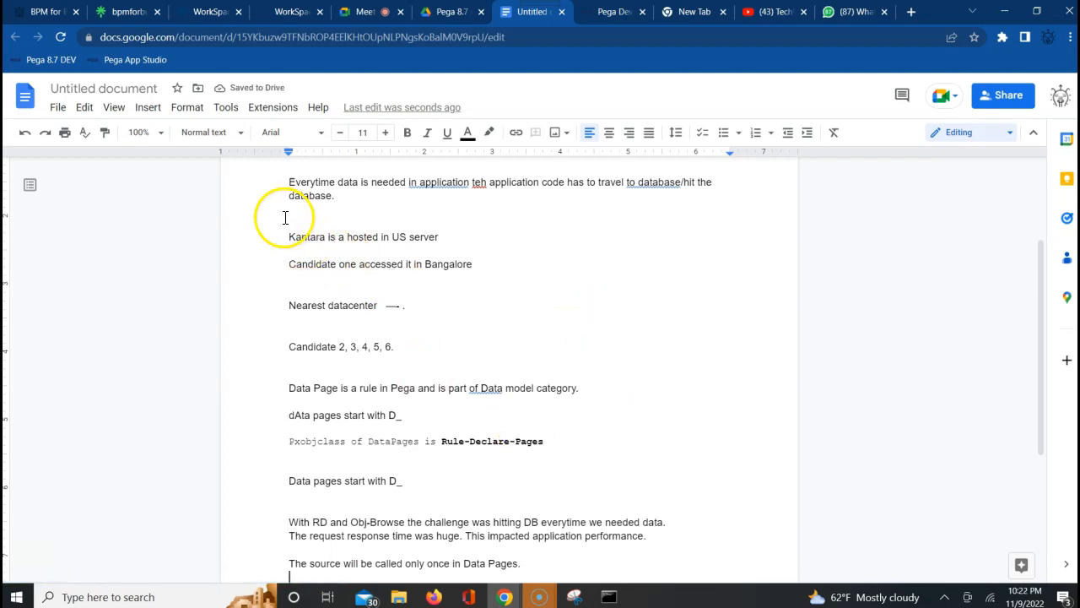
double_click(307, 239)
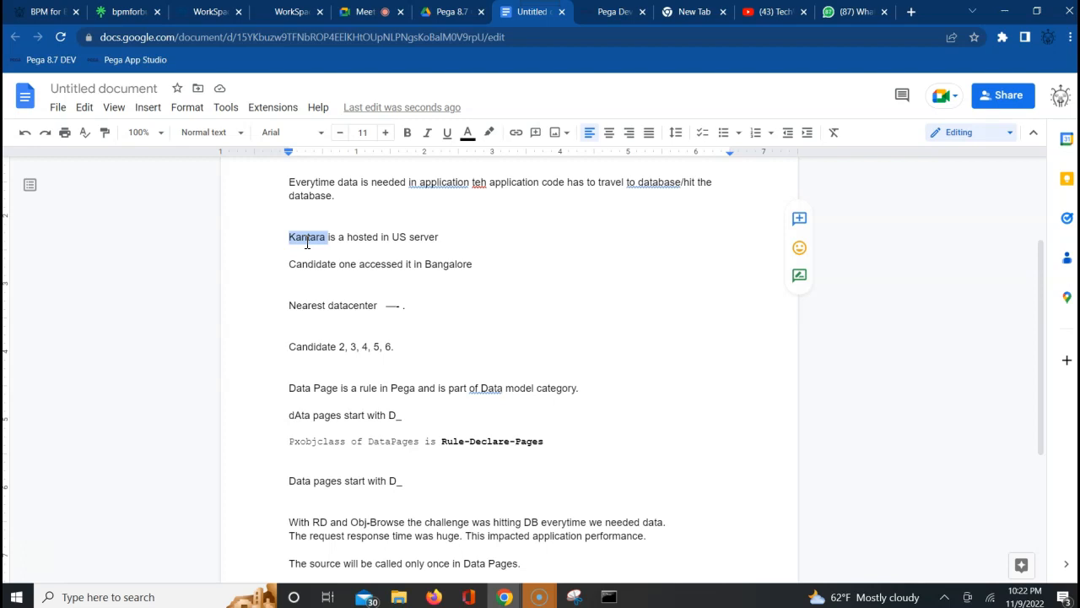
left_click(307, 242)
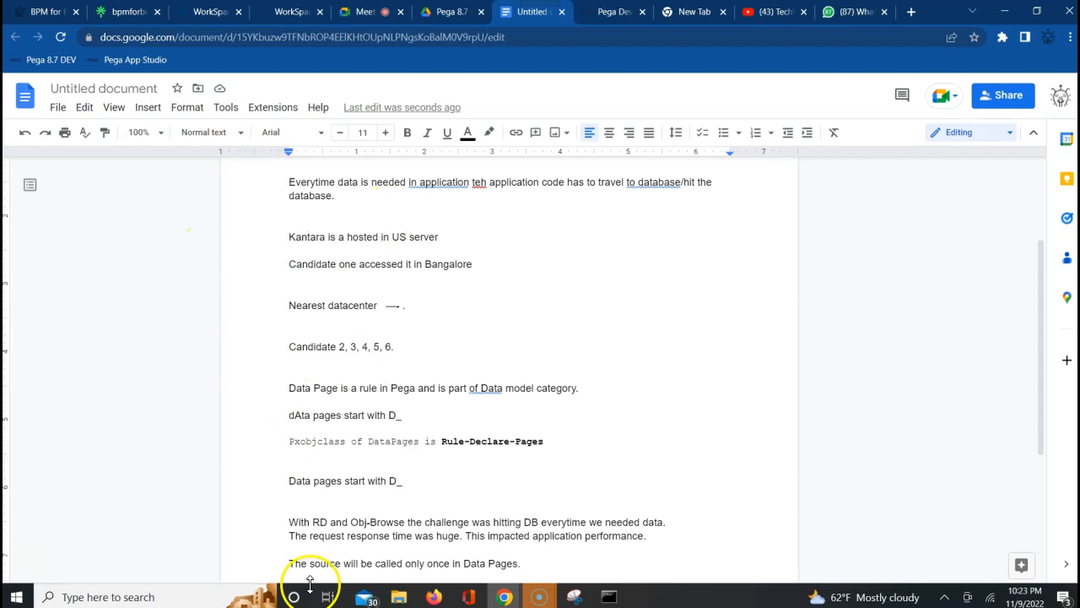
mouse_move(503, 596)
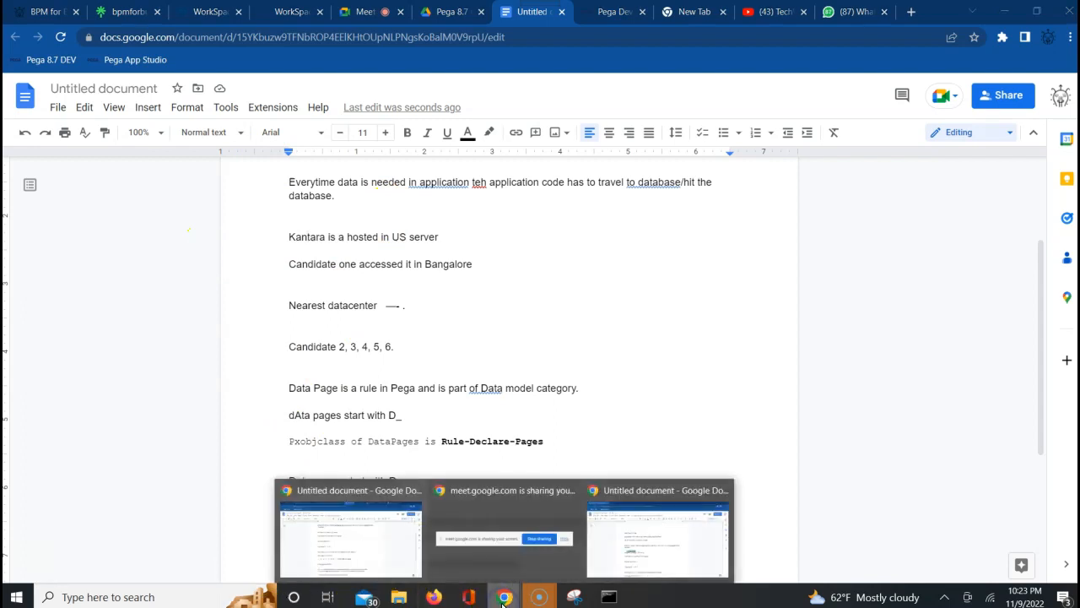
left_click(383, 557)
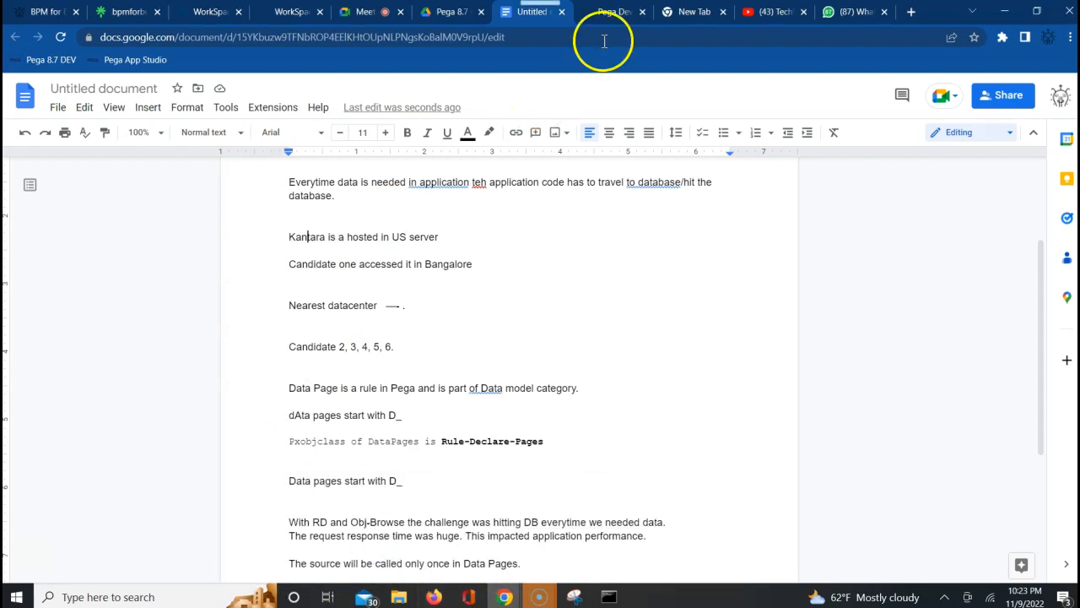
Switch to Dev Studio and open the instance list of the ALFA-ALFAAuto-Work class.
left_click(611, 14)
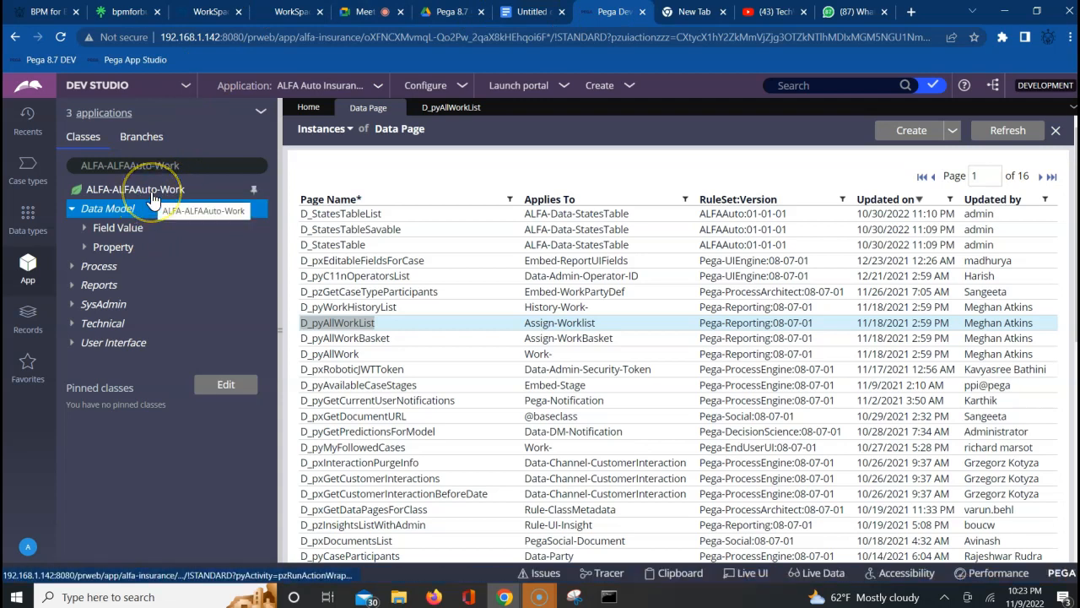
left_click(491, 111)
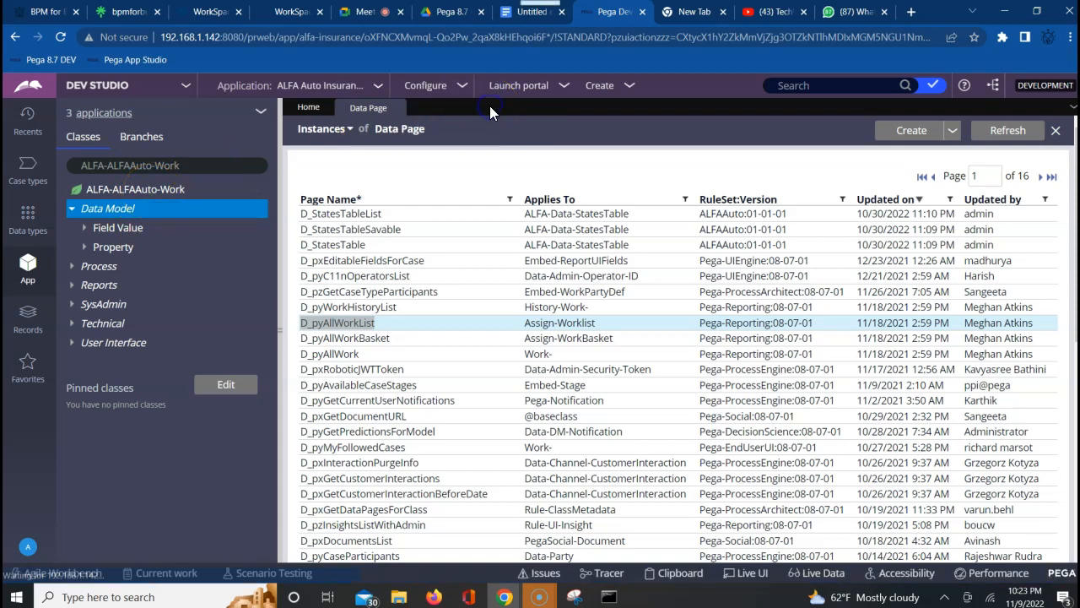
right_click(150, 194)
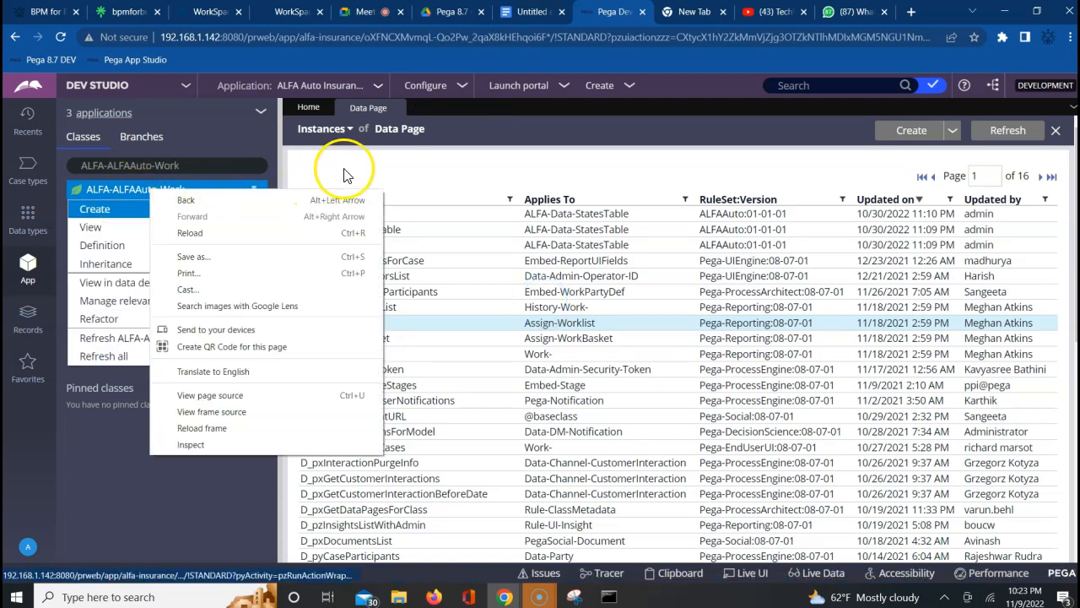
left_click(448, 175)
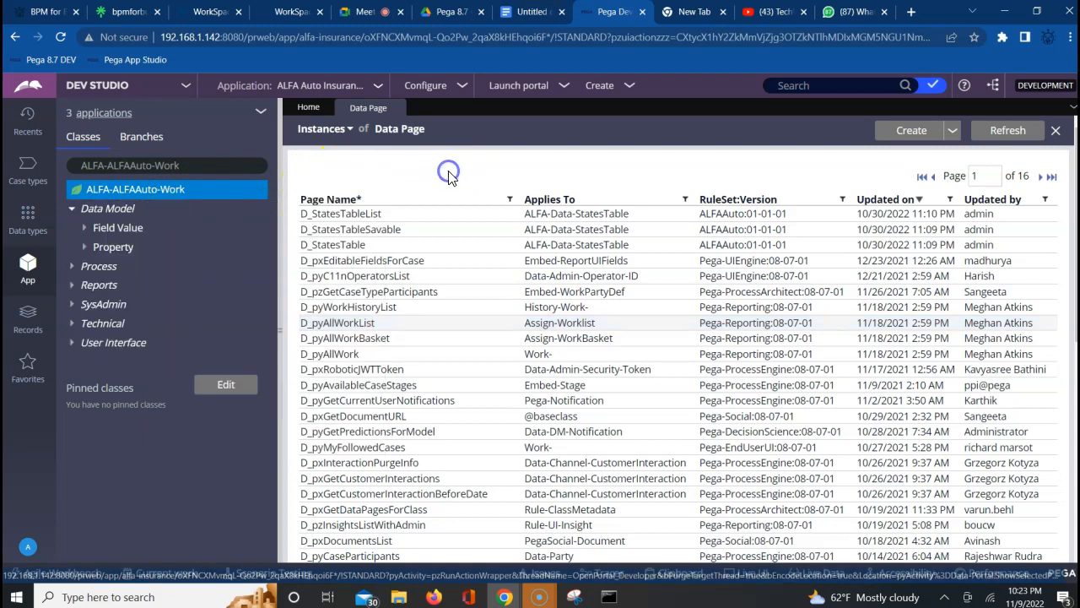
right_click(169, 192)
left_click(170, 194)
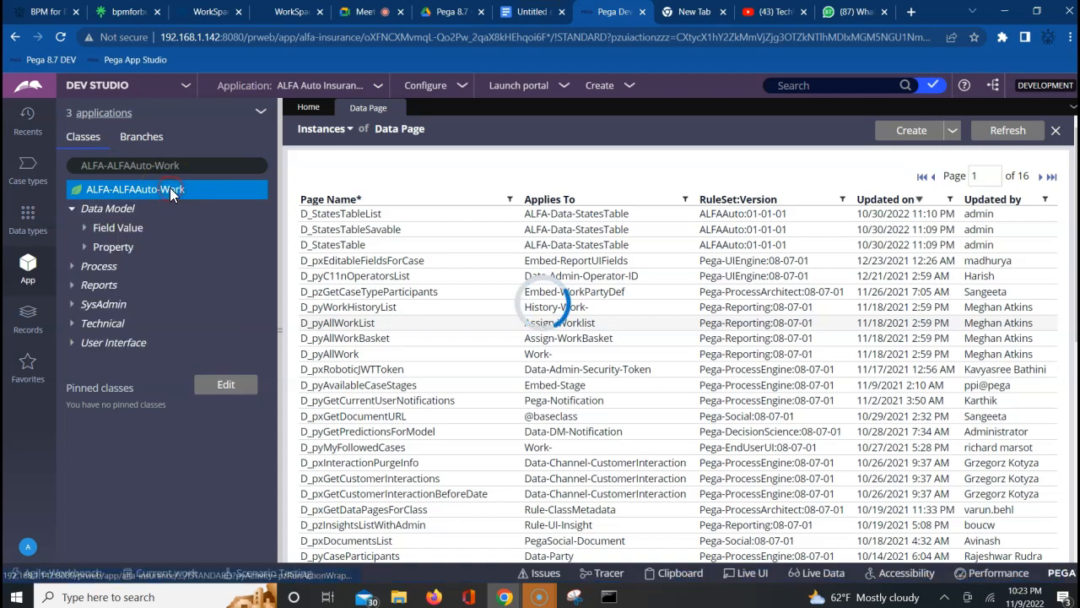
right_click(173, 192)
left_click(168, 211)
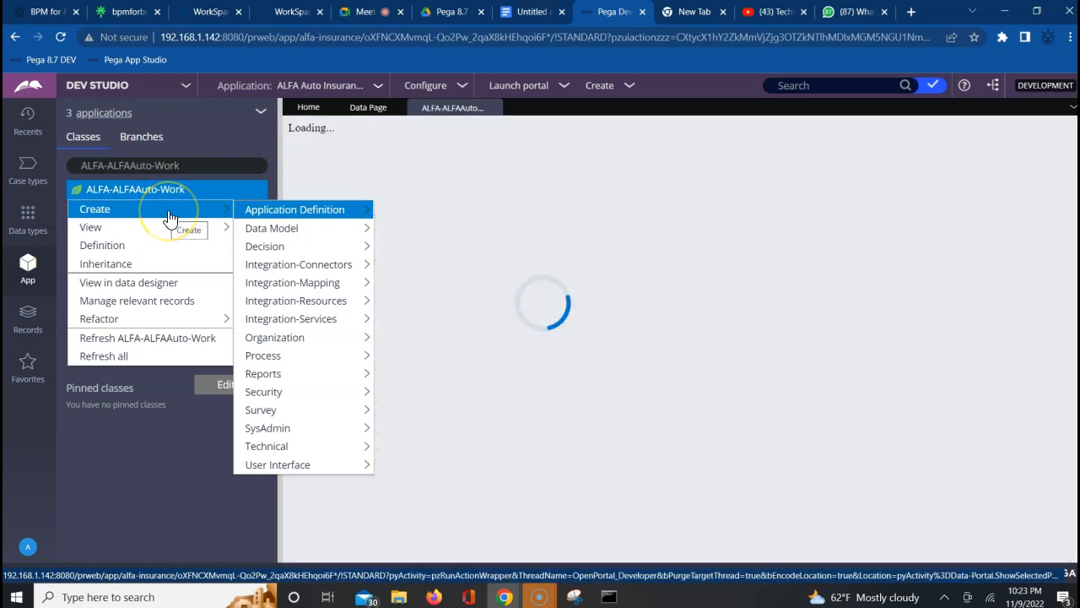
right_click(182, 189)
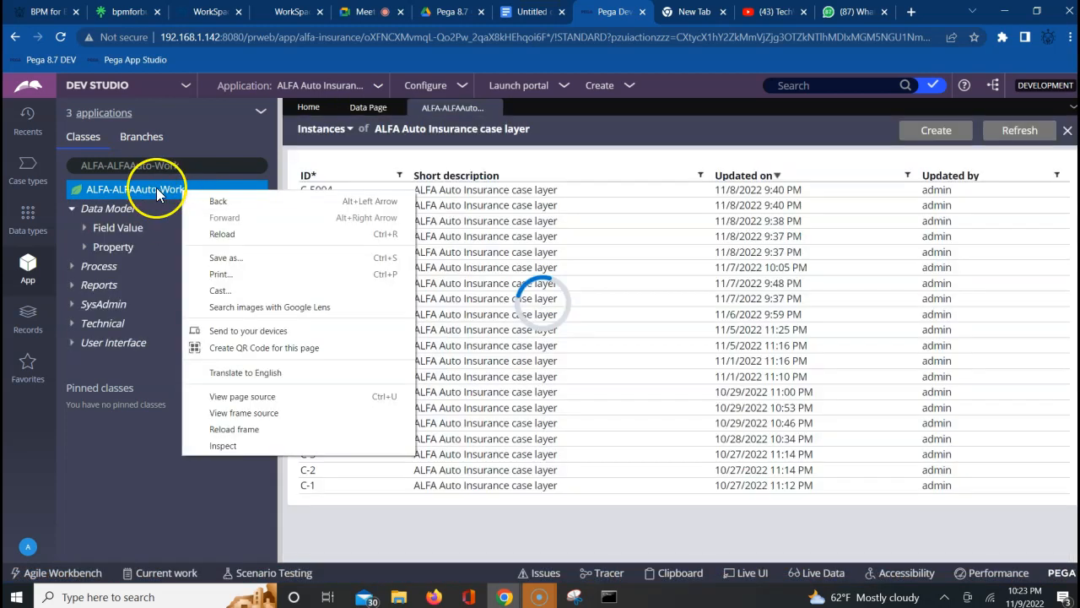
left_click(156, 187)
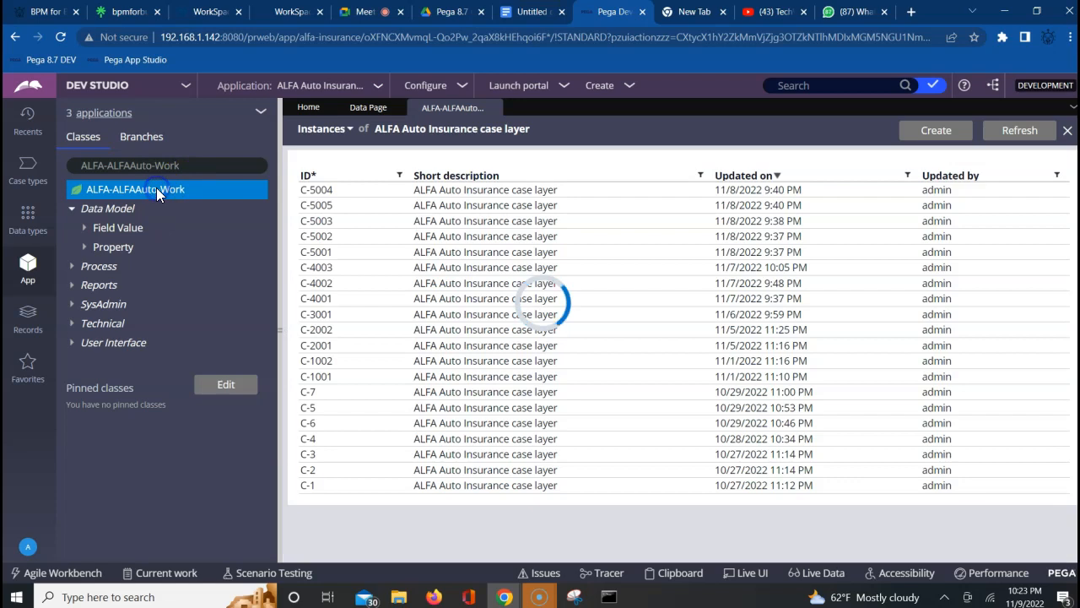
Check the Meet presentation window, then return to Dev Studio.
right_click(156, 187)
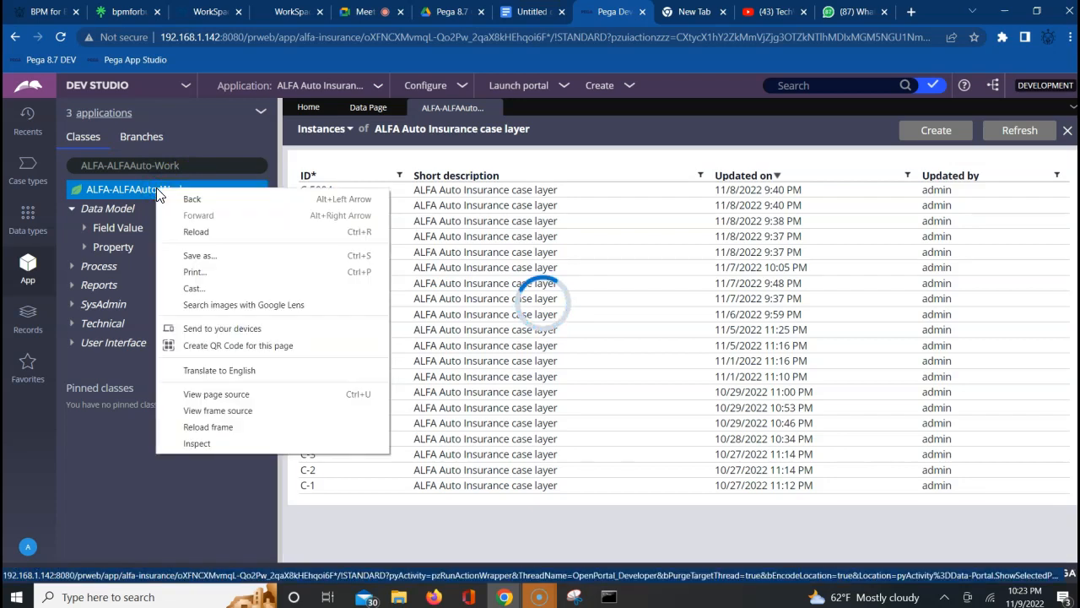
left_click(373, 12)
left_click(690, 155)
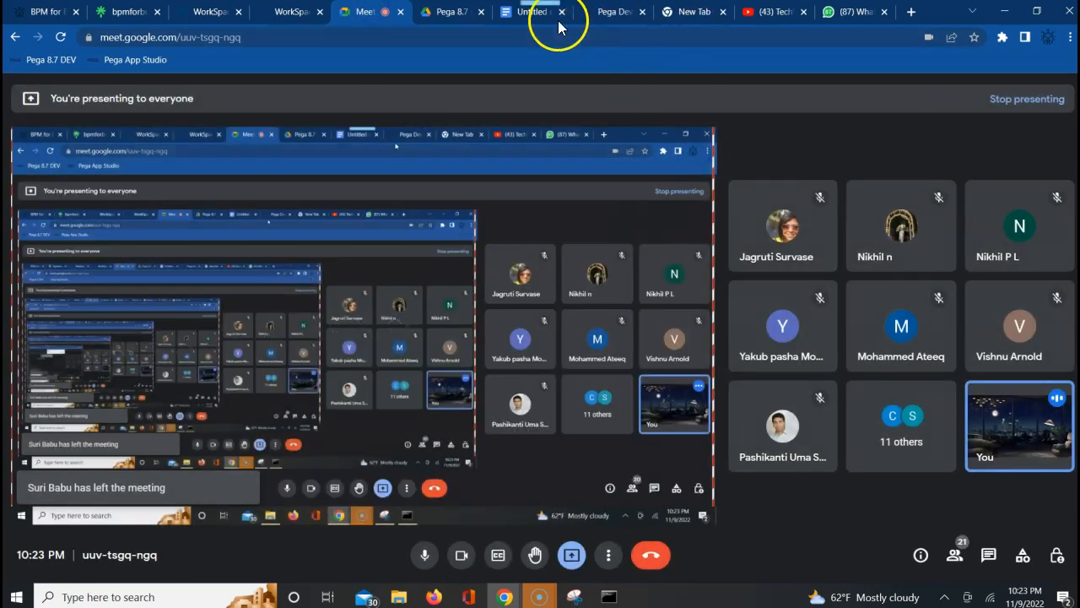
left_click(606, 12)
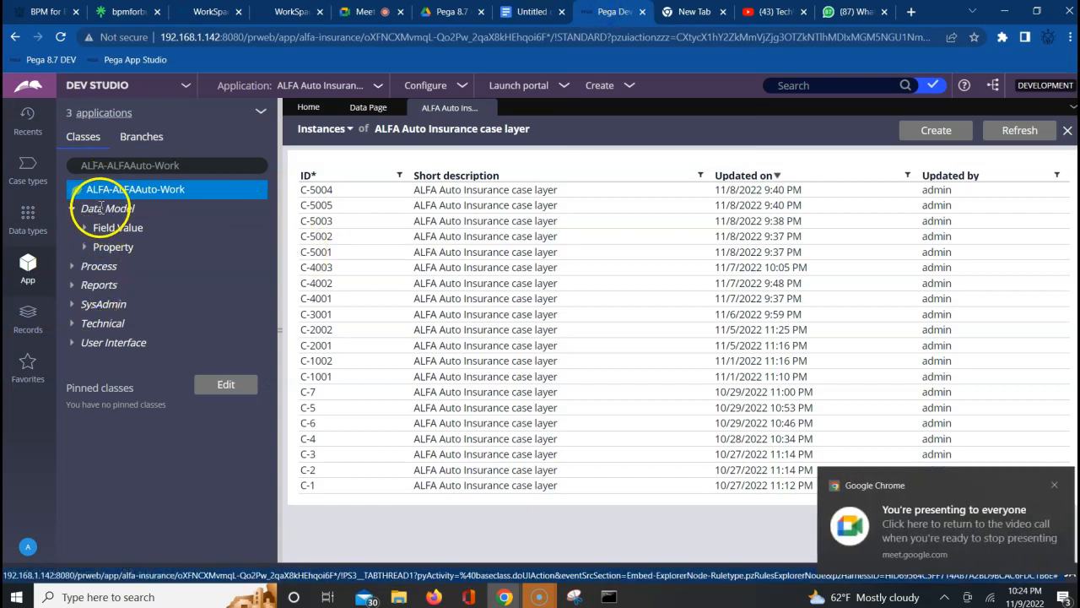
Start a new Data Page from the work class's Data Model category with the label GetStates.
right_click(101, 208)
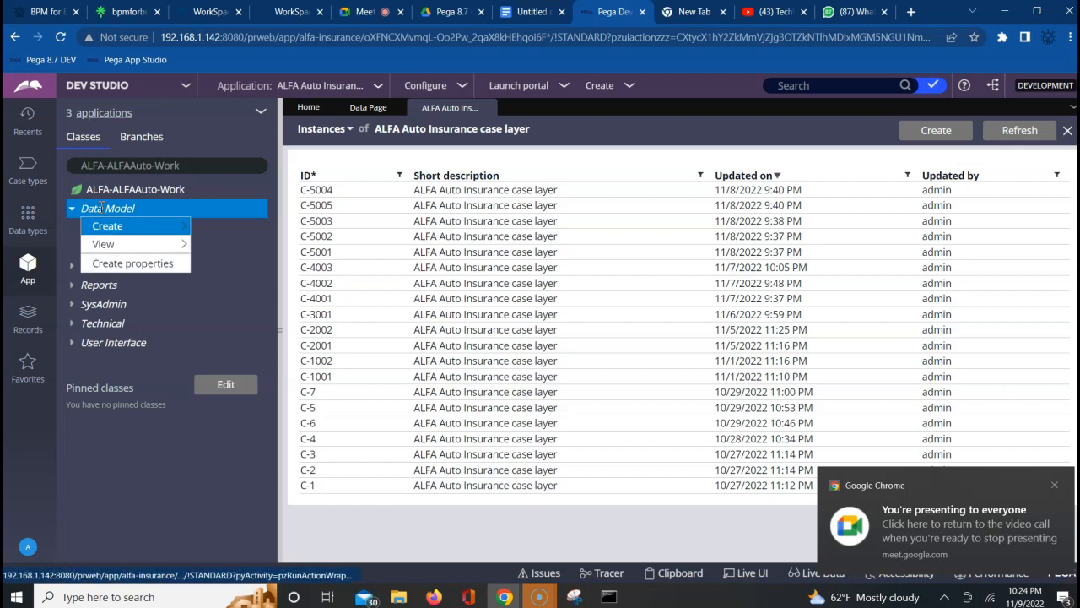
mouse_move(136, 224)
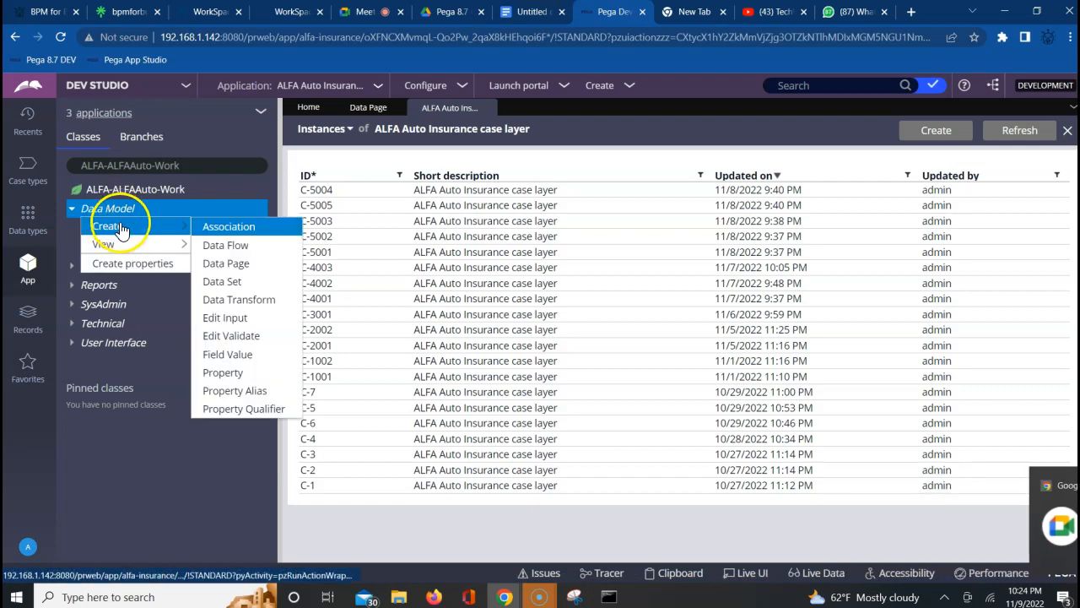
left_click(225, 276)
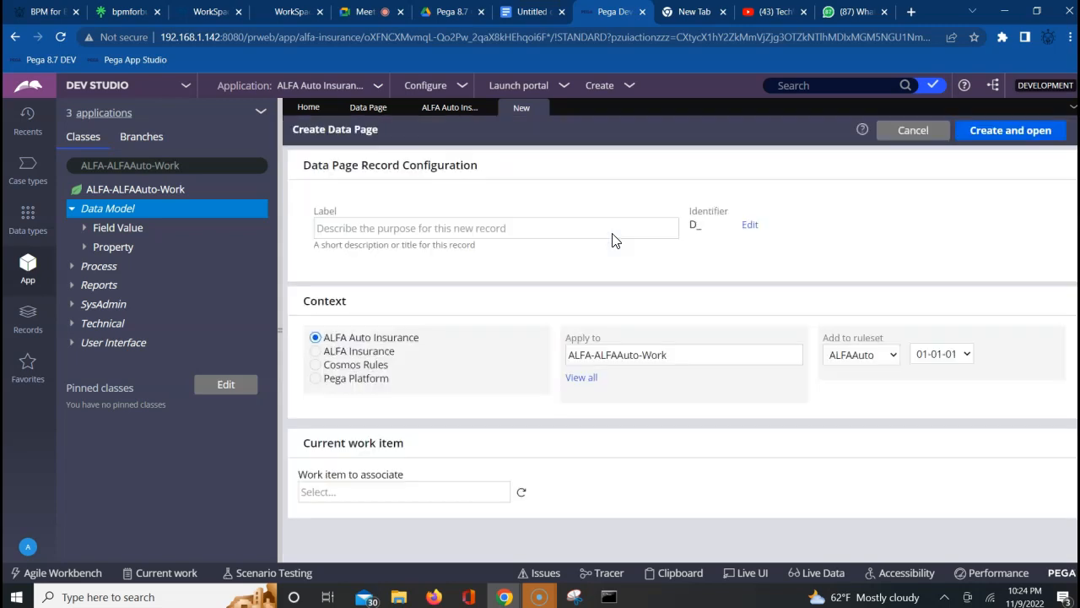
left_click(410, 228)
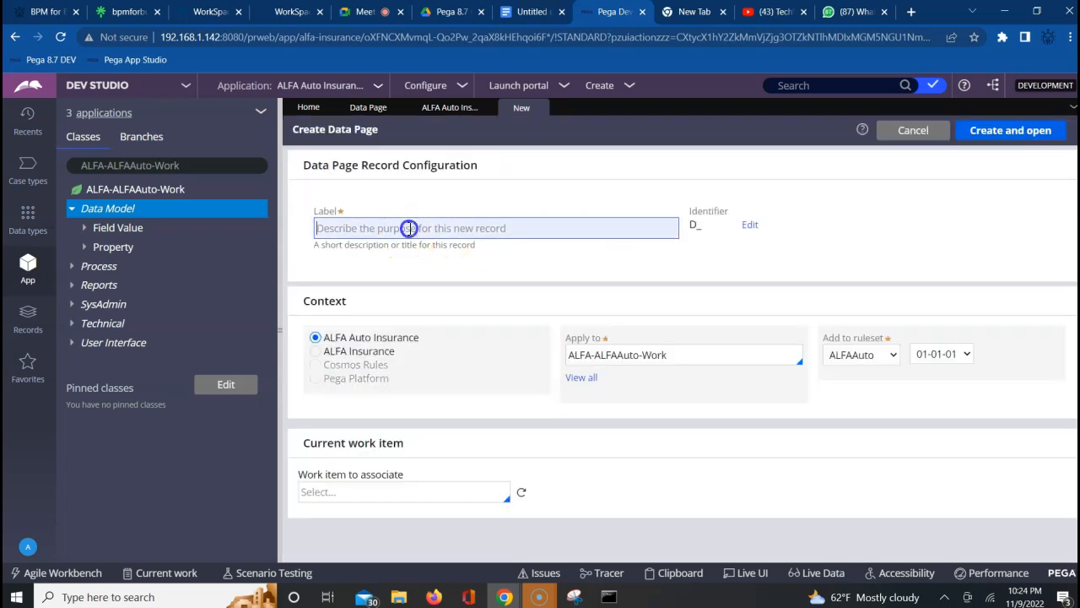
type("GE")
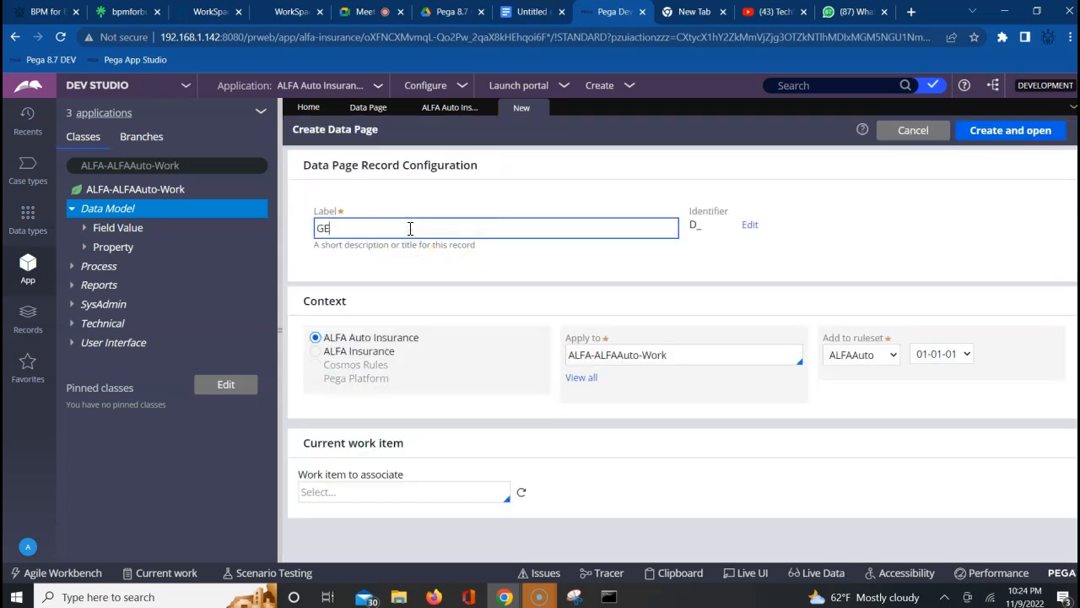
type("tStates")
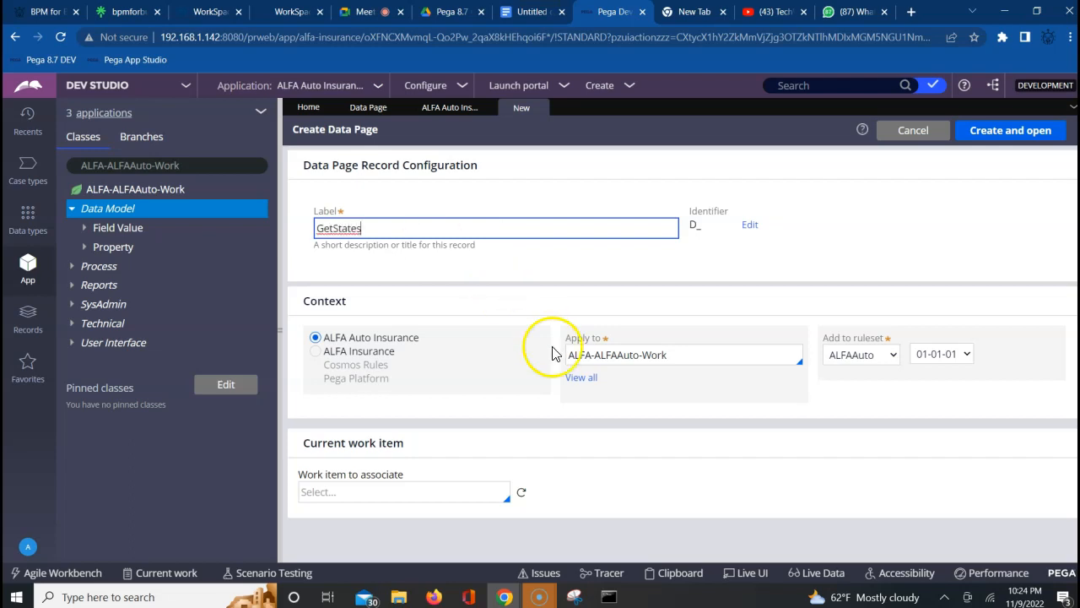
Set the new data page's Apply to class to ALFA-Data-StatesTable.
left_click(678, 358)
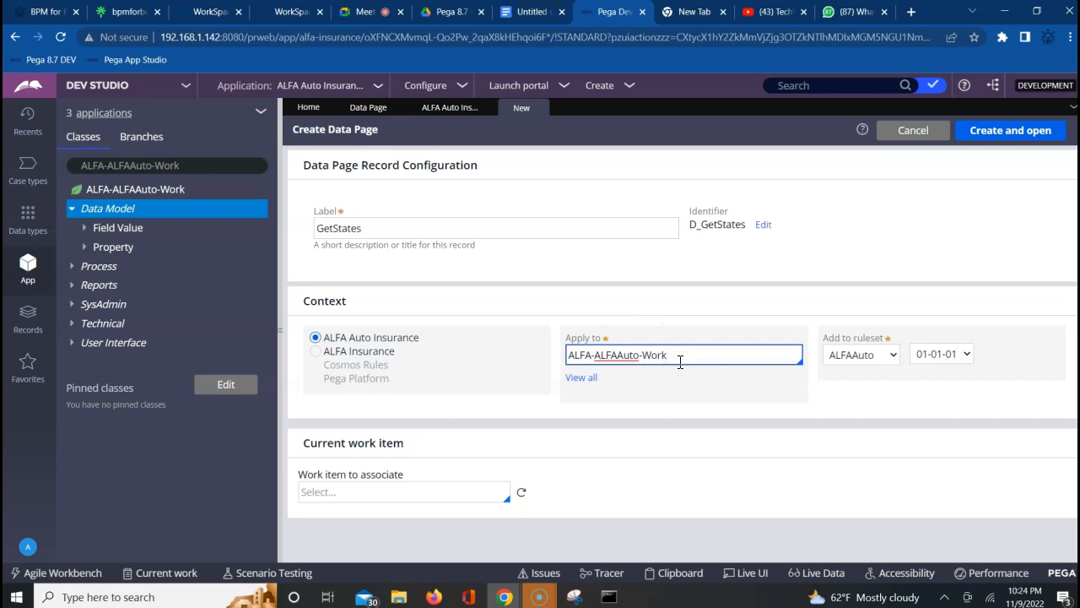
key("Down")
key("Down")
key("Down")
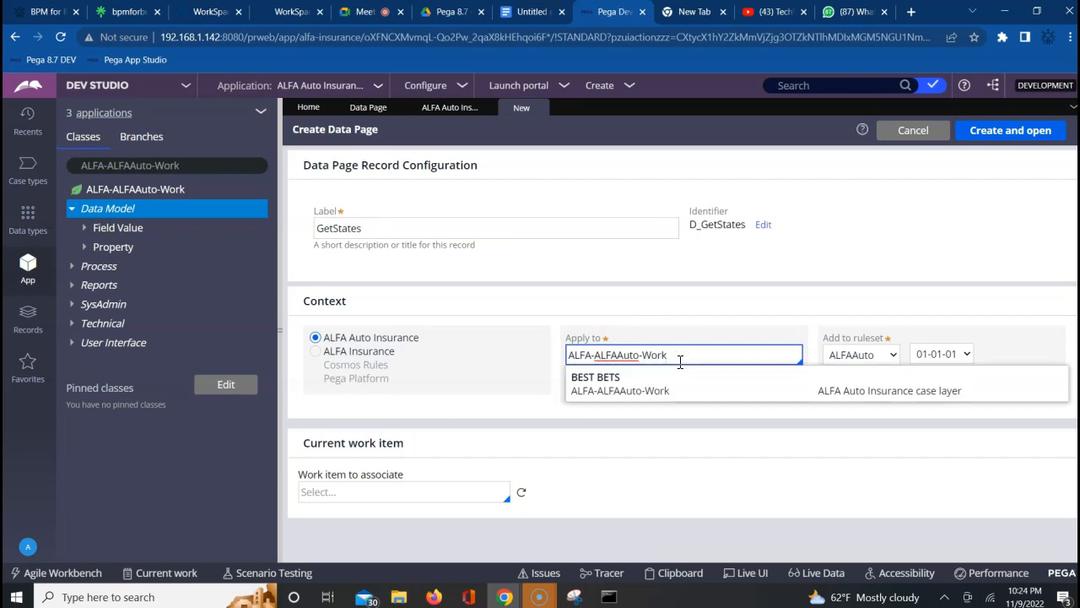
key("BackSpace")
key("BackSpace")
key("BackSpace")
key("BackSpace")
key("BackSpace")
key("BackSpace")
key("BackSpace")
key("BackSpace")
key("BackSpace")
key("BackSpace")
key("BackSpace")
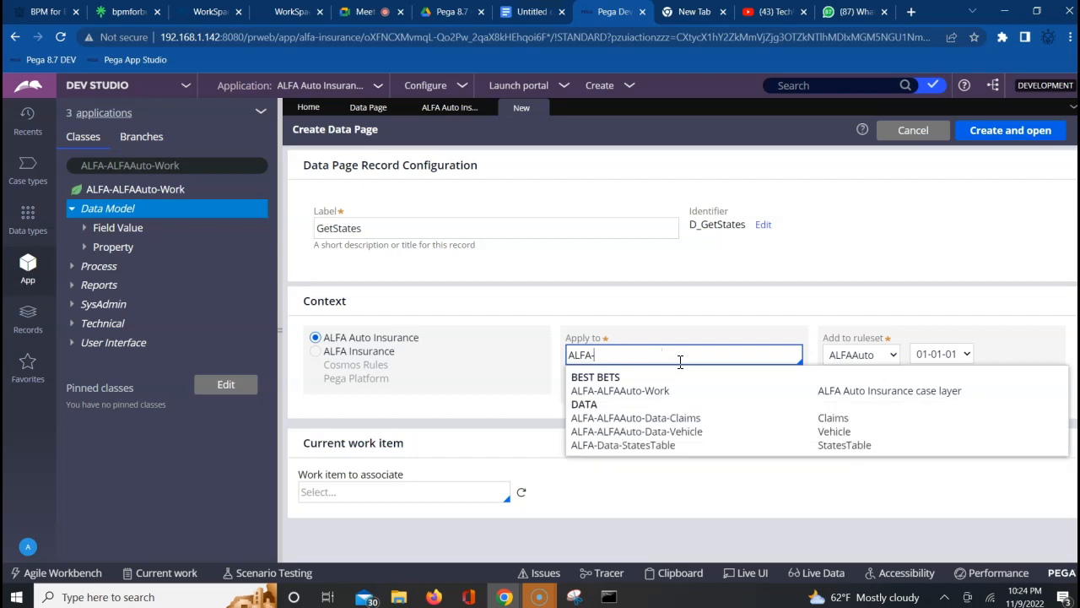
key("Down")
key("Down")
key("Down")
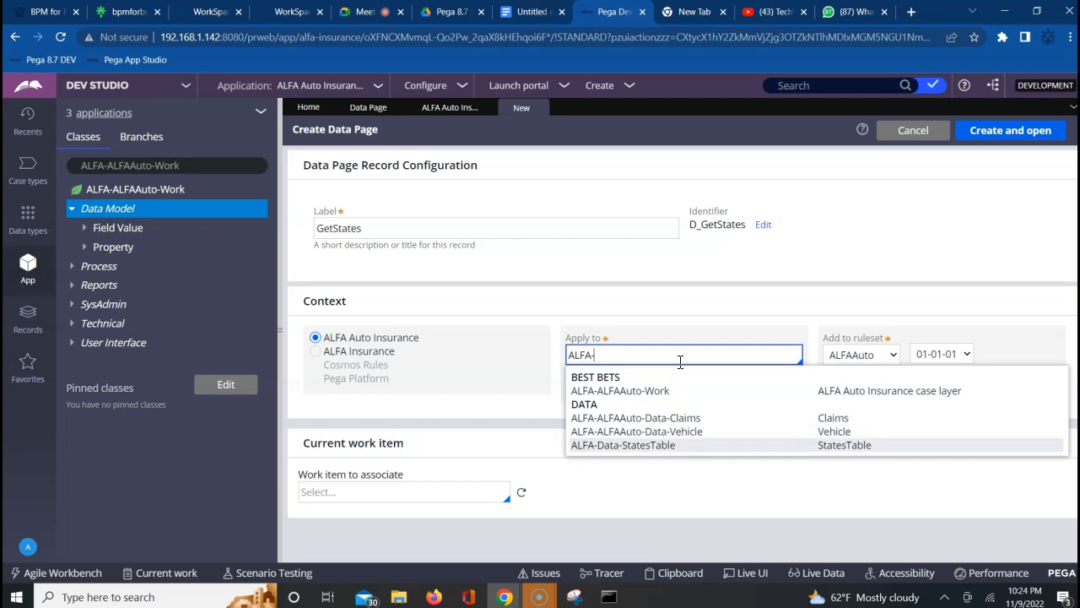
key("Return")
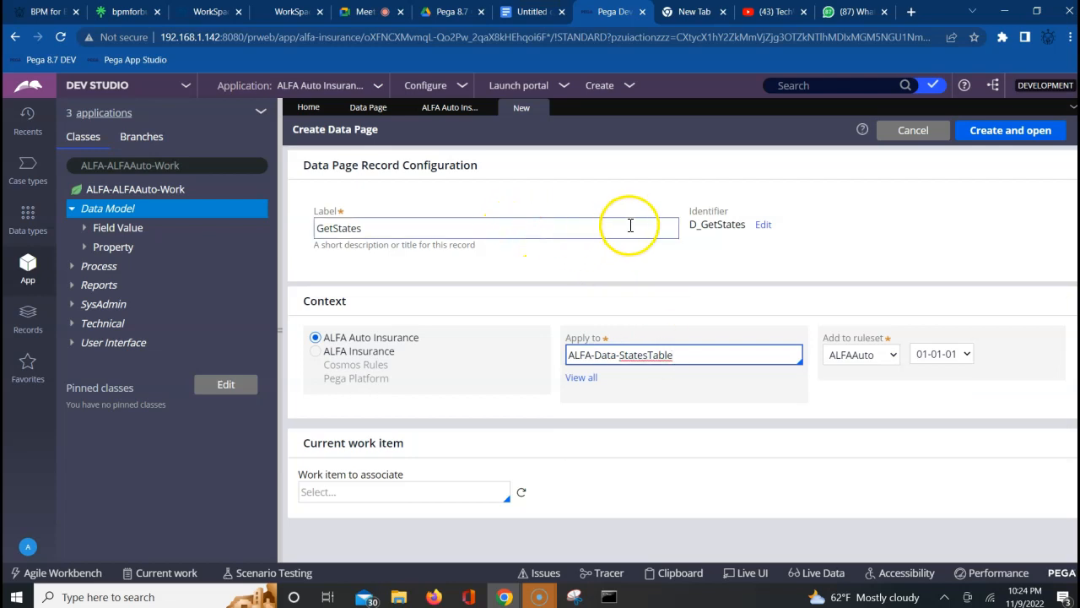
Cancel the new data page form and discard its unsaved changes.
double_click(699, 225)
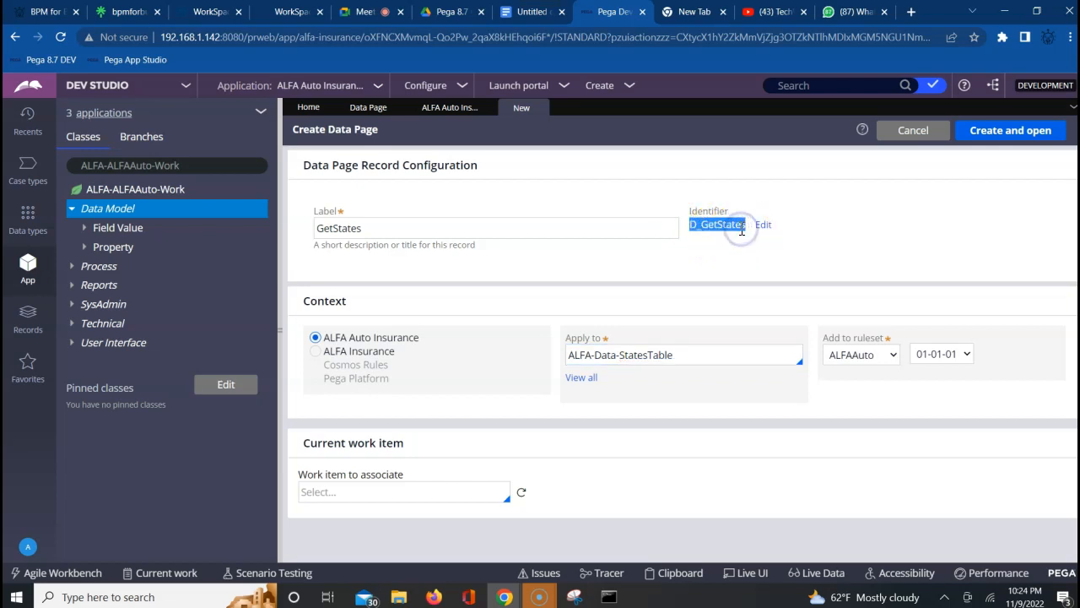
left_click(729, 252)
double_click(718, 225)
left_click(702, 252)
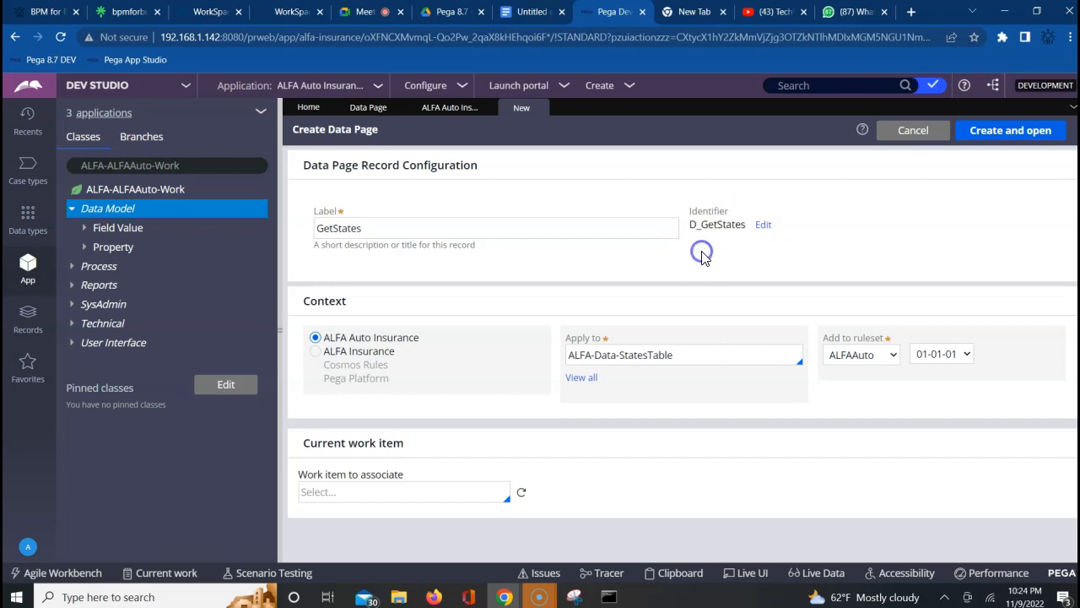
left_click(709, 225)
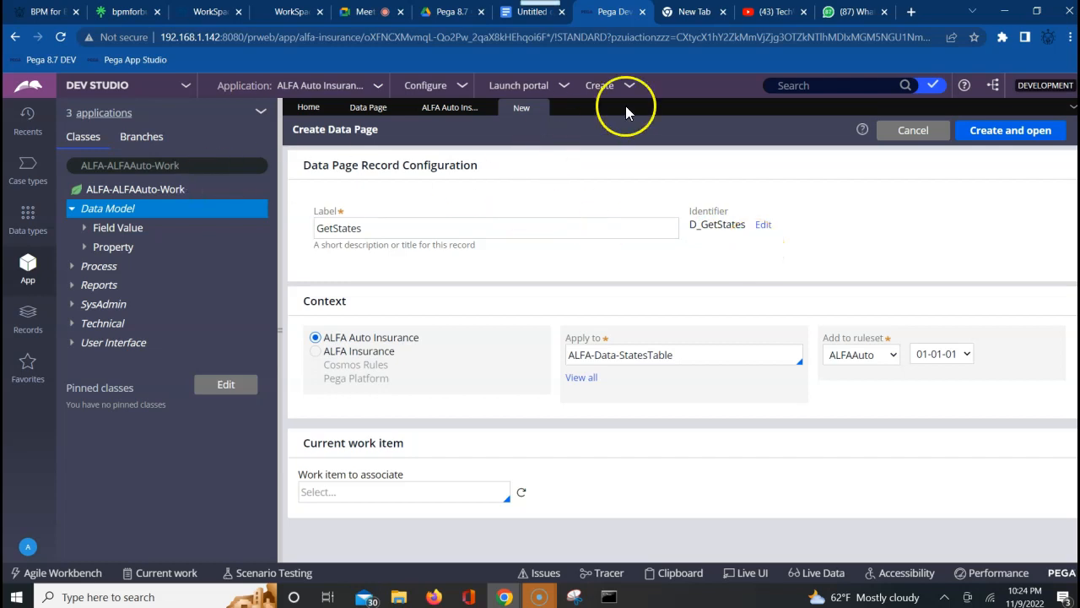
left_click(920, 130)
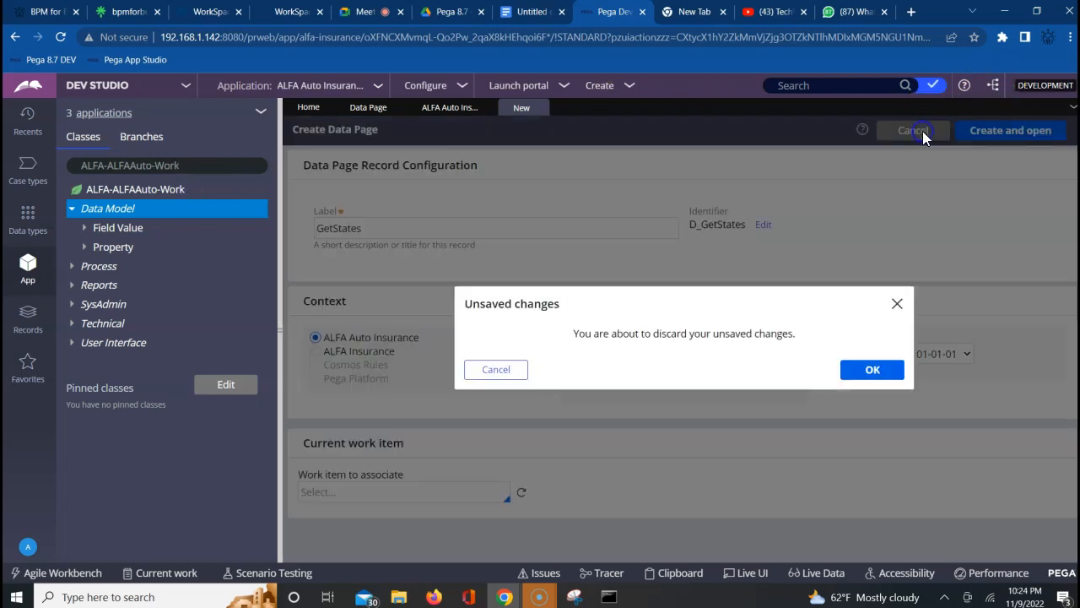
left_click(872, 369)
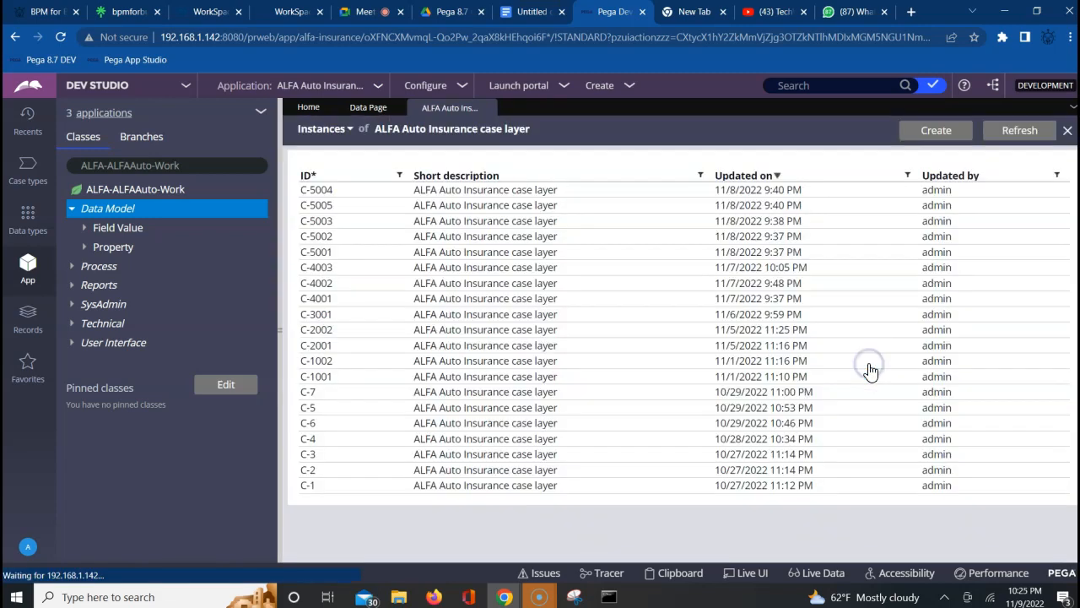
Open a new Data Page form from the work class's Data Model category and label it GetStates.
right_click(147, 210)
left_click(157, 232)
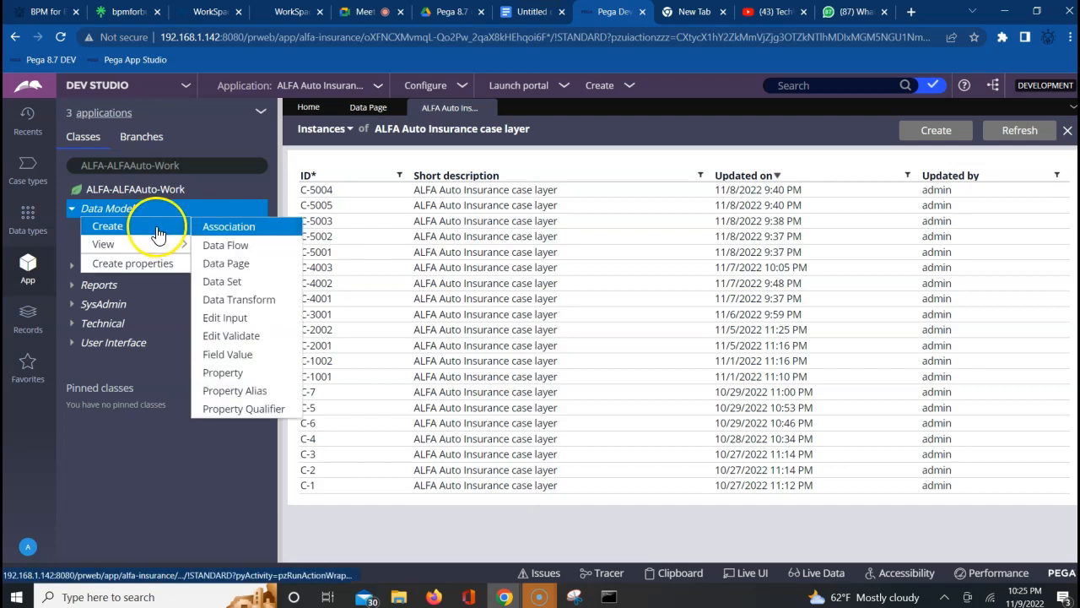
left_click(225, 265)
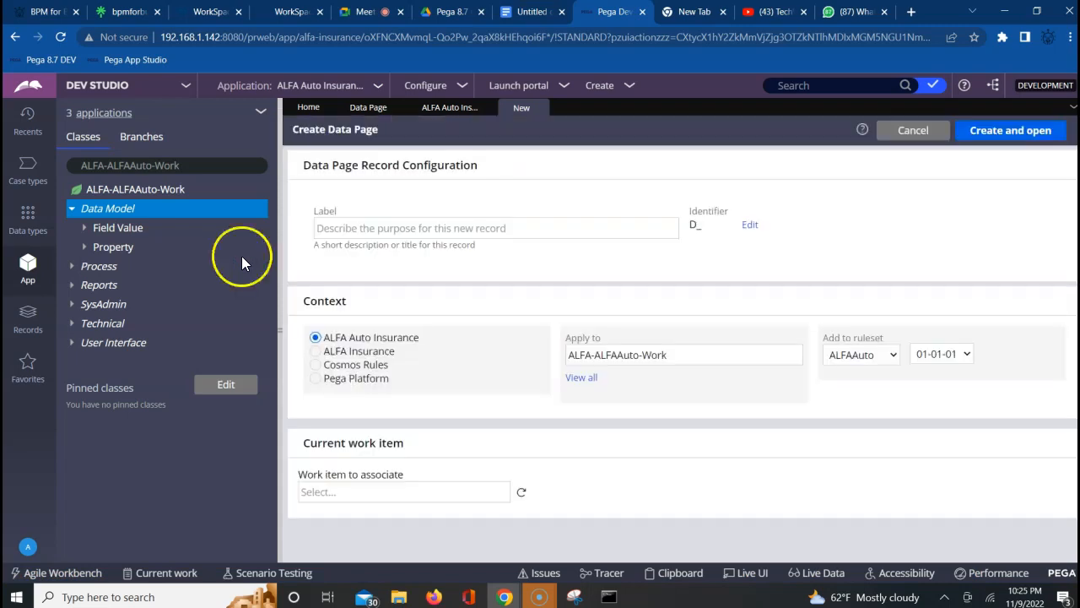
left_click(390, 228)
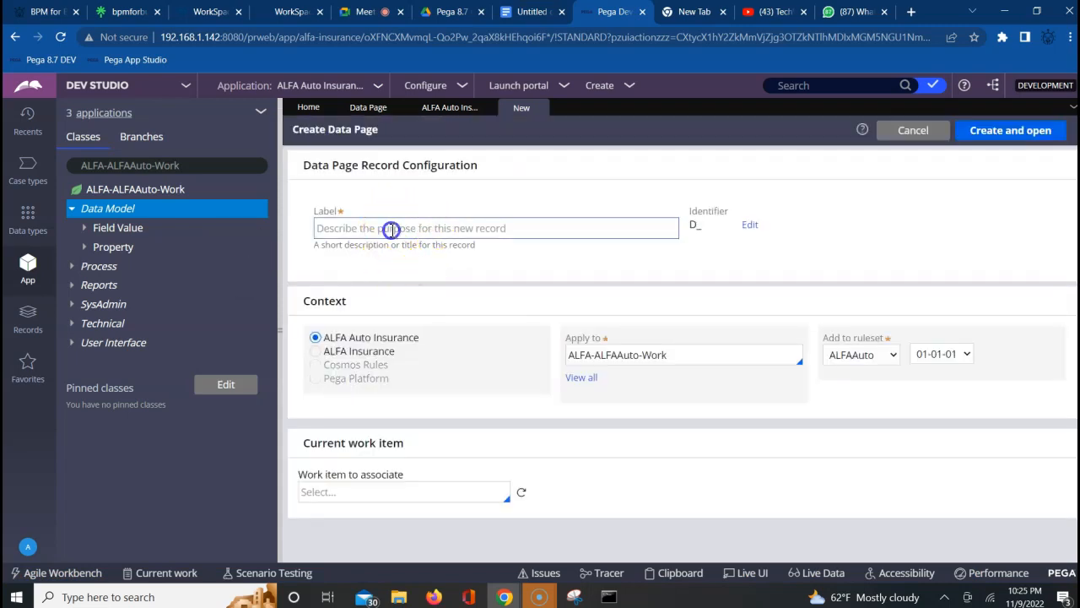
type("Ge")
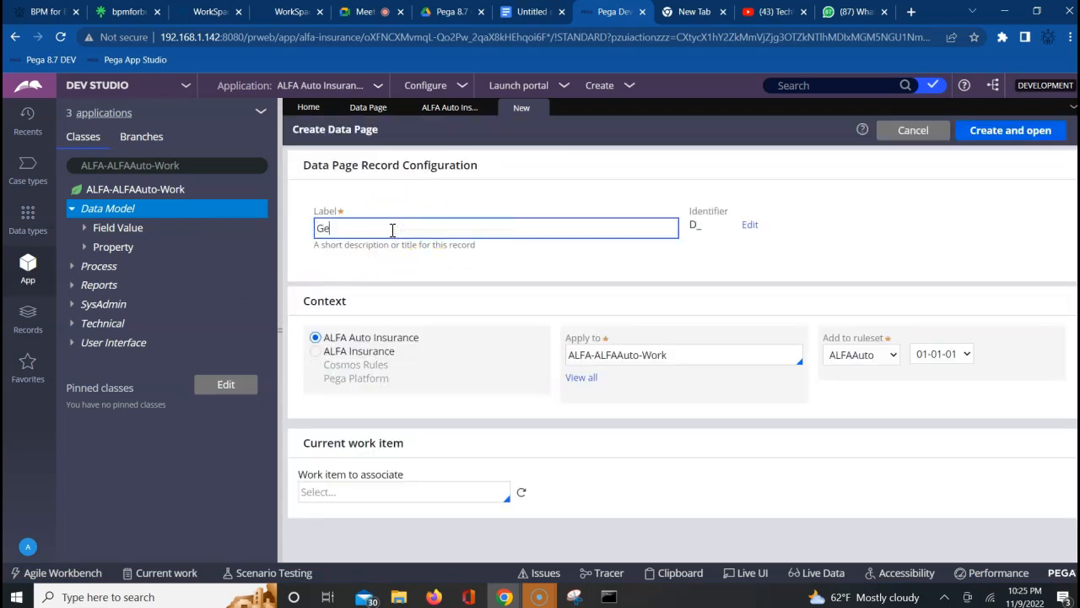
type("tStates")
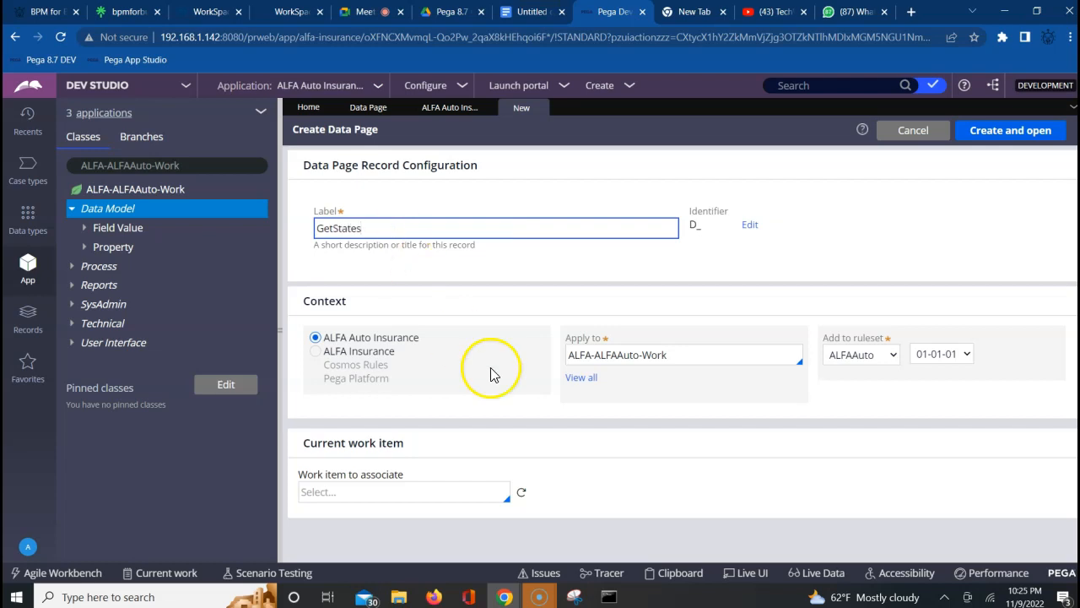
Set the Apply to class to ALFA-Data-StatesTable and create and open the data page.
left_click(680, 355)
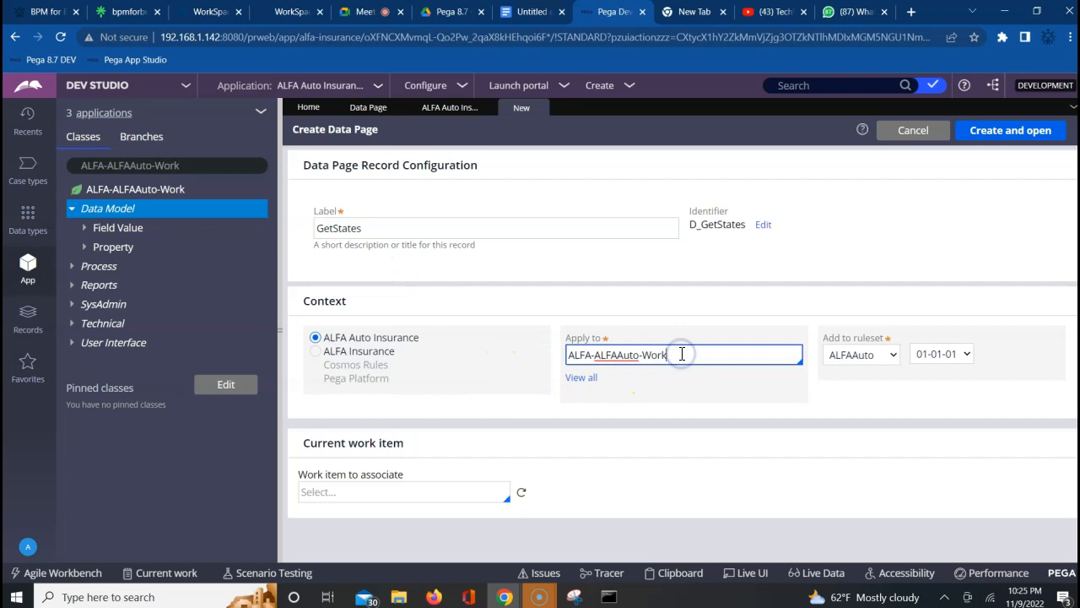
key("BackSpace")
key("BackSpace")
key("BackSpace")
key("BackSpace")
key("BackSpace")
key("BackSpace")
key("BackSpace")
key("BackSpace")
key("BackSpace")
key("BackSpace")
key("BackSpace")
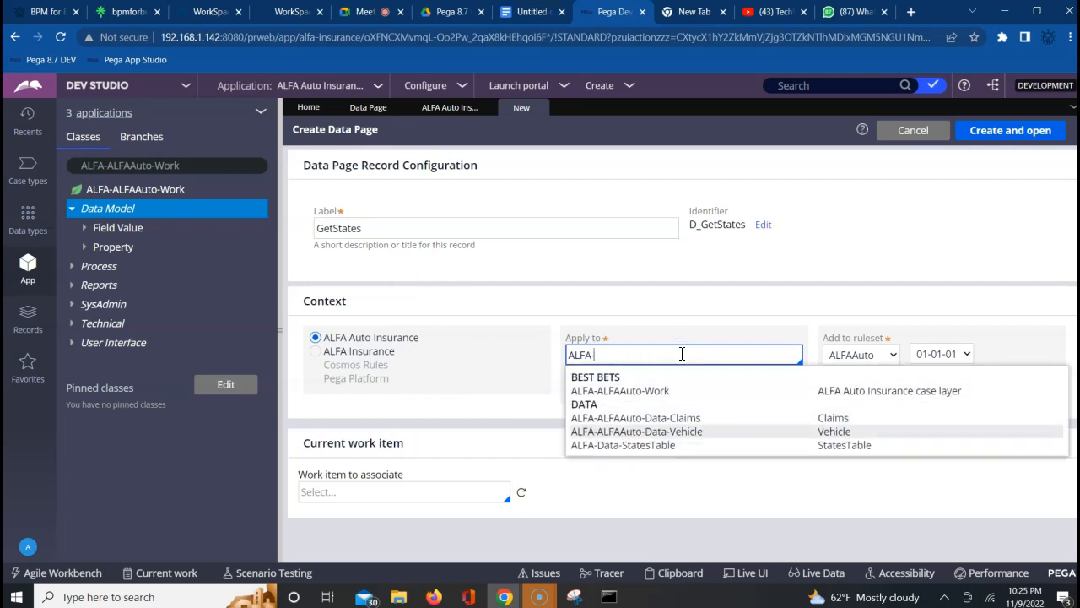
key("Down")
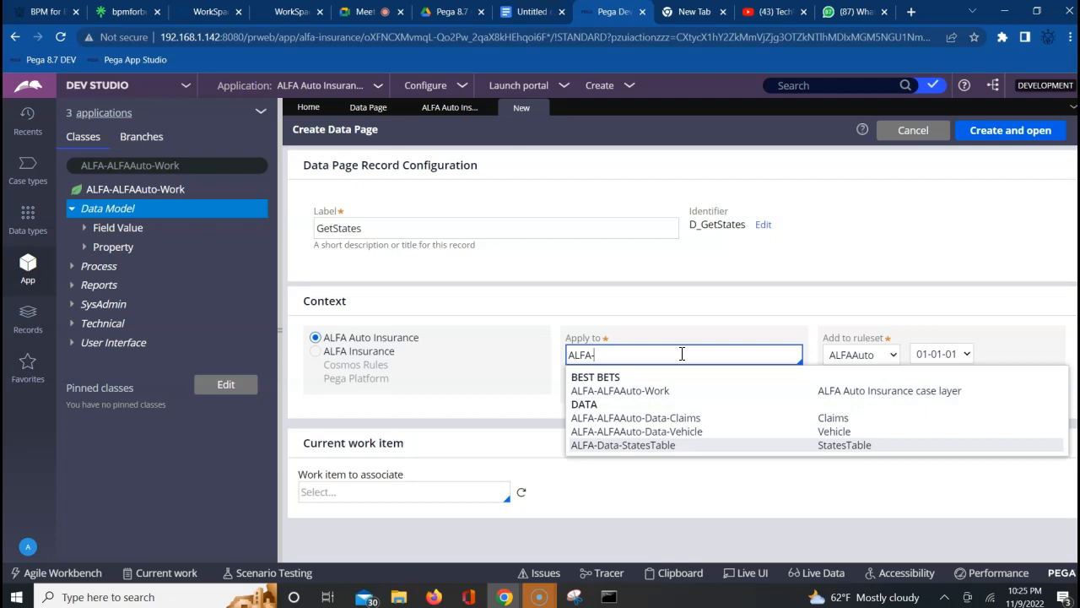
key("Return")
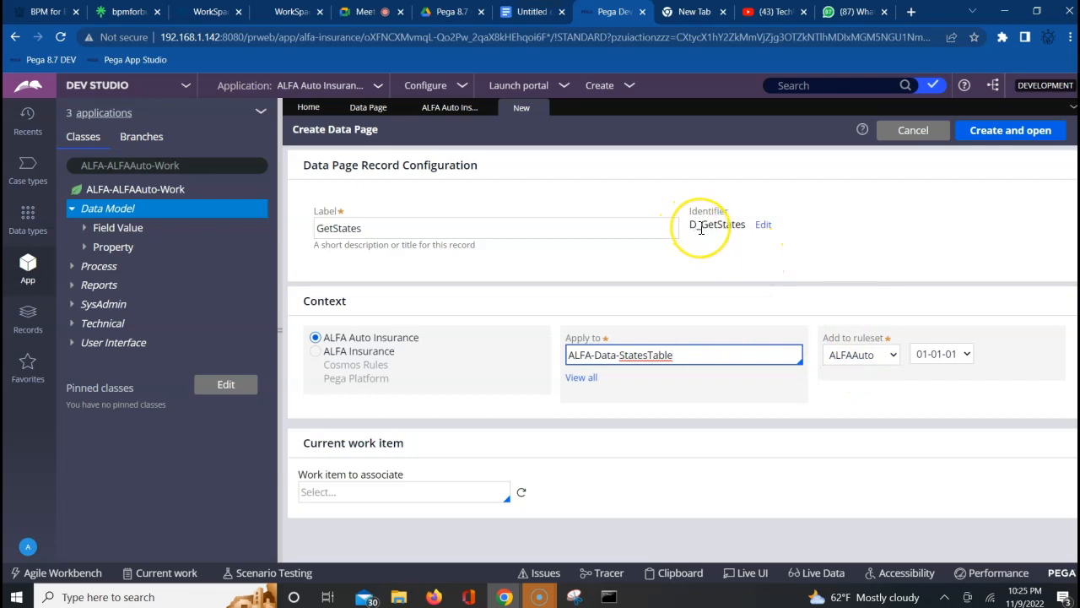
left_click(1011, 130)
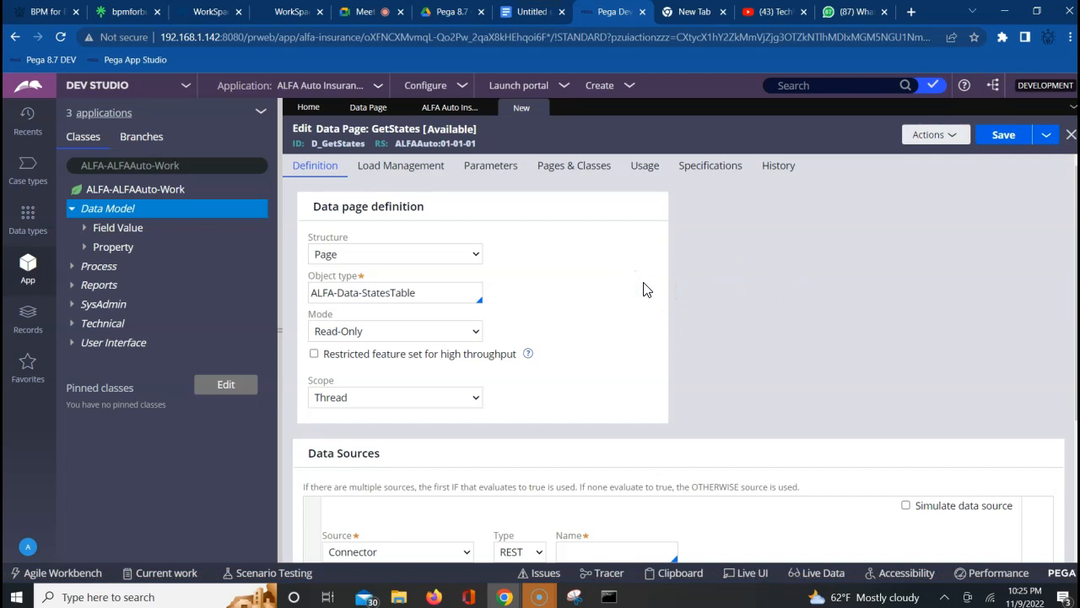
Set the data page's Structure to List.
left_click(394, 250)
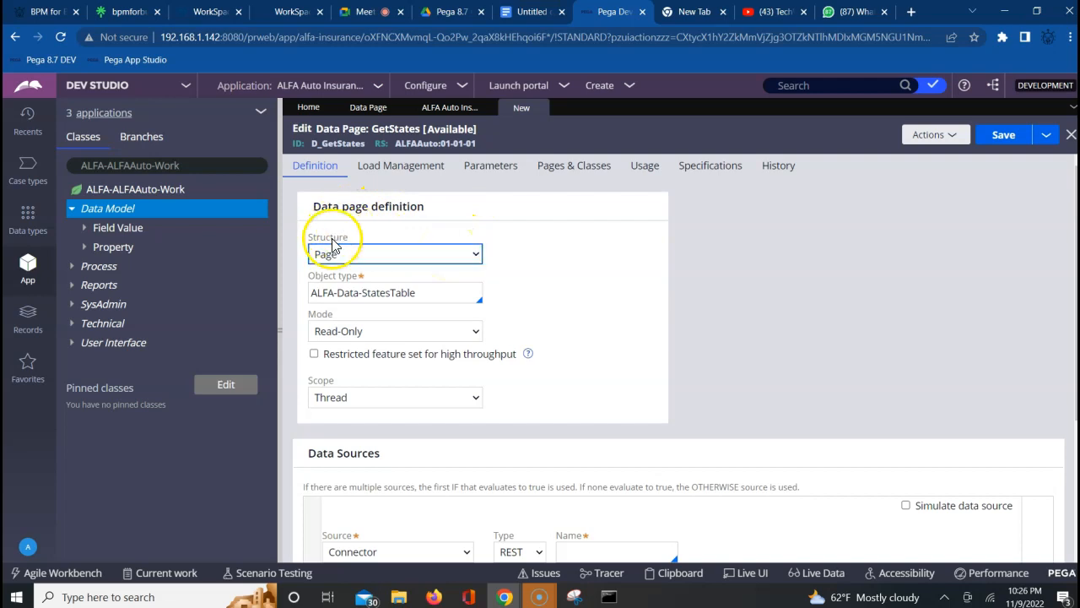
left_click(386, 257)
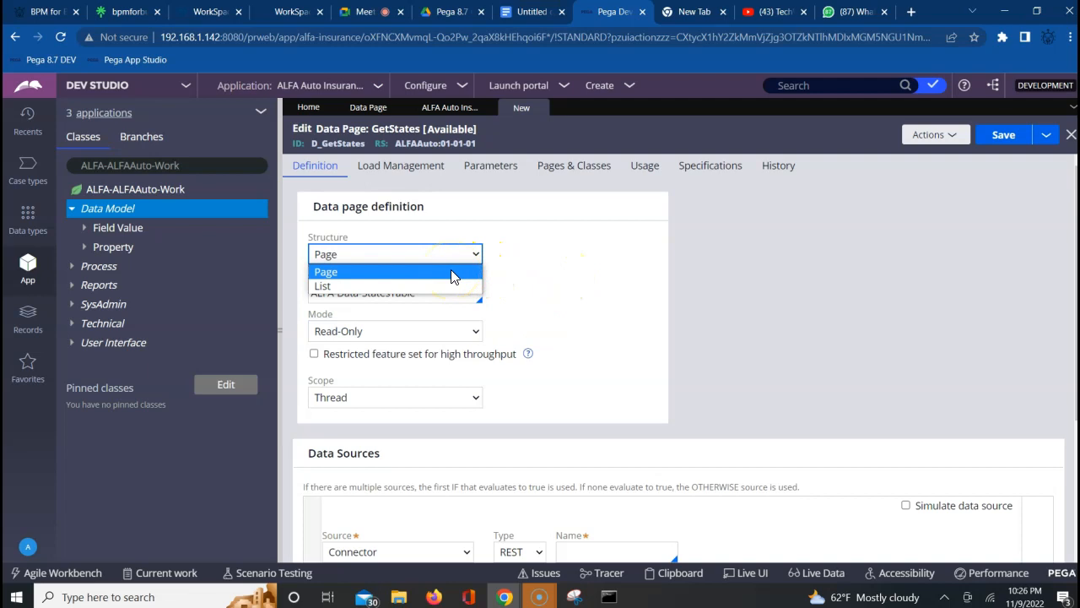
left_click_drag(451, 276, 412, 294)
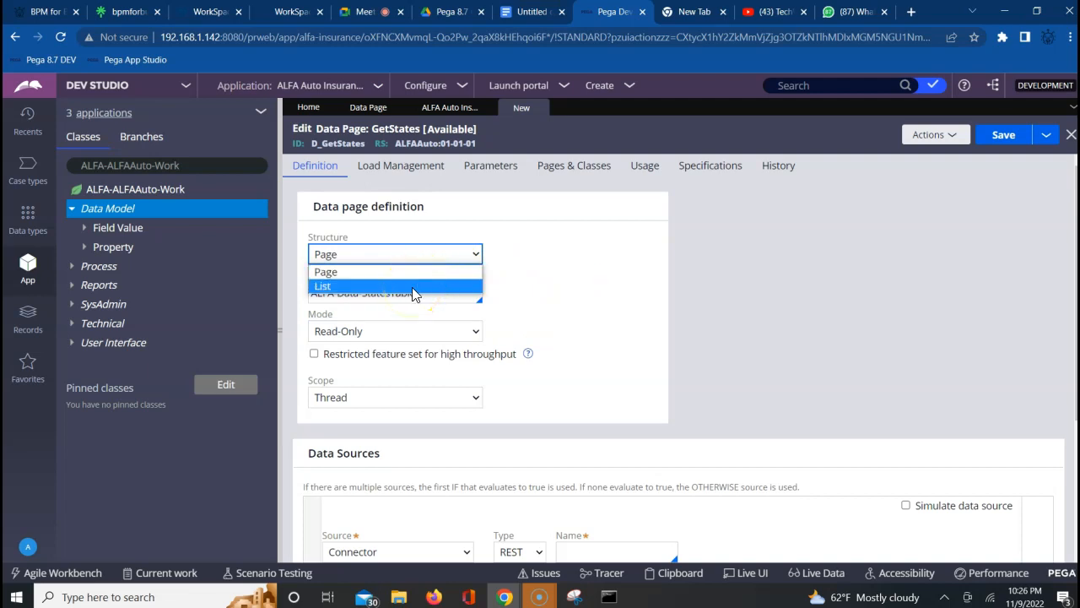
left_click(411, 287)
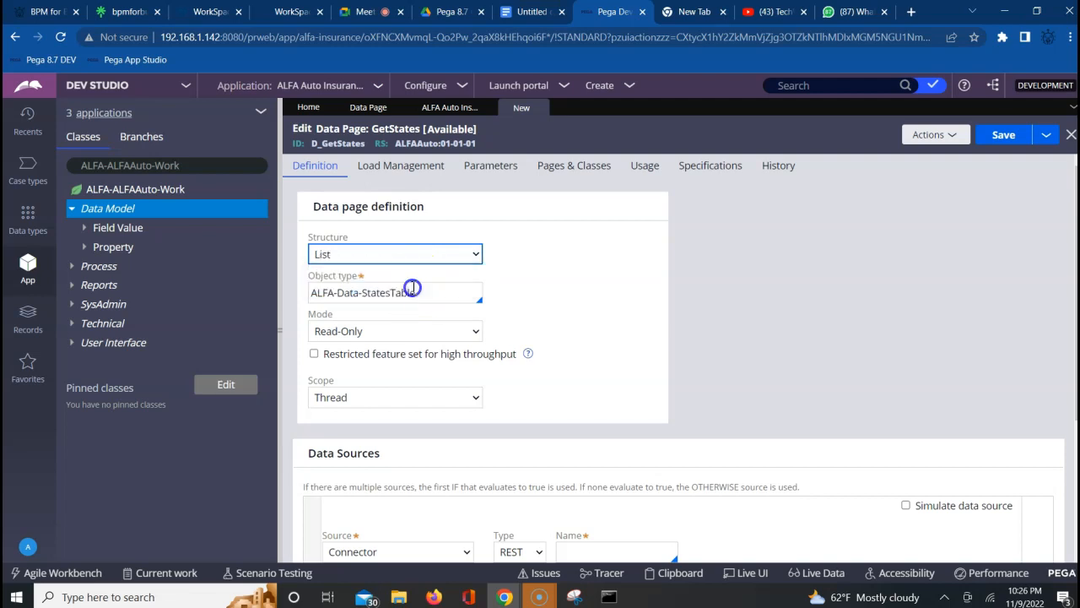
left_click(299, 249)
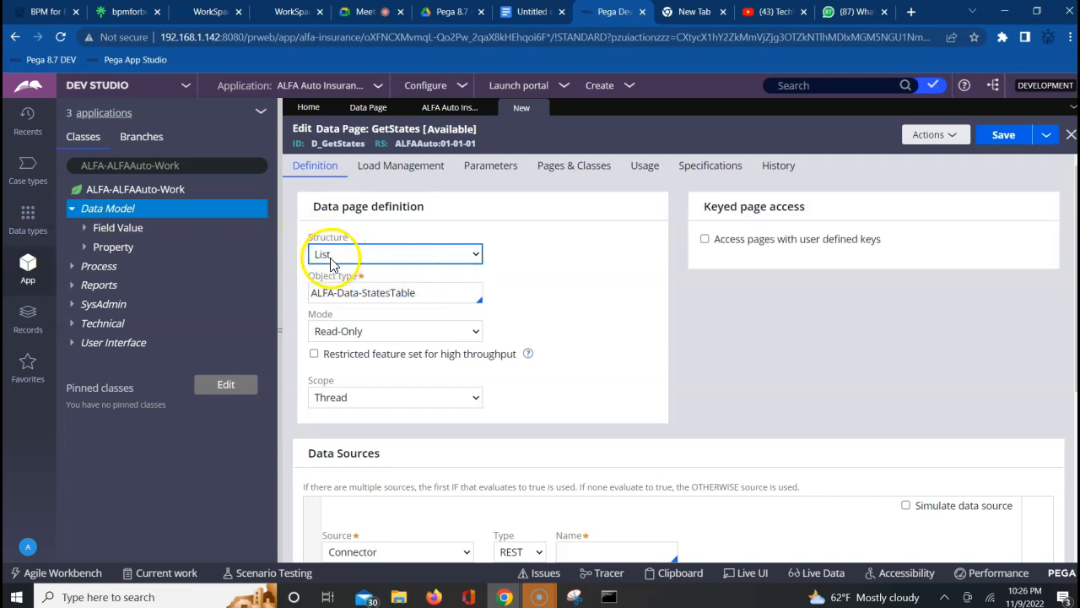
left_click(655, 309)
left_click(393, 251)
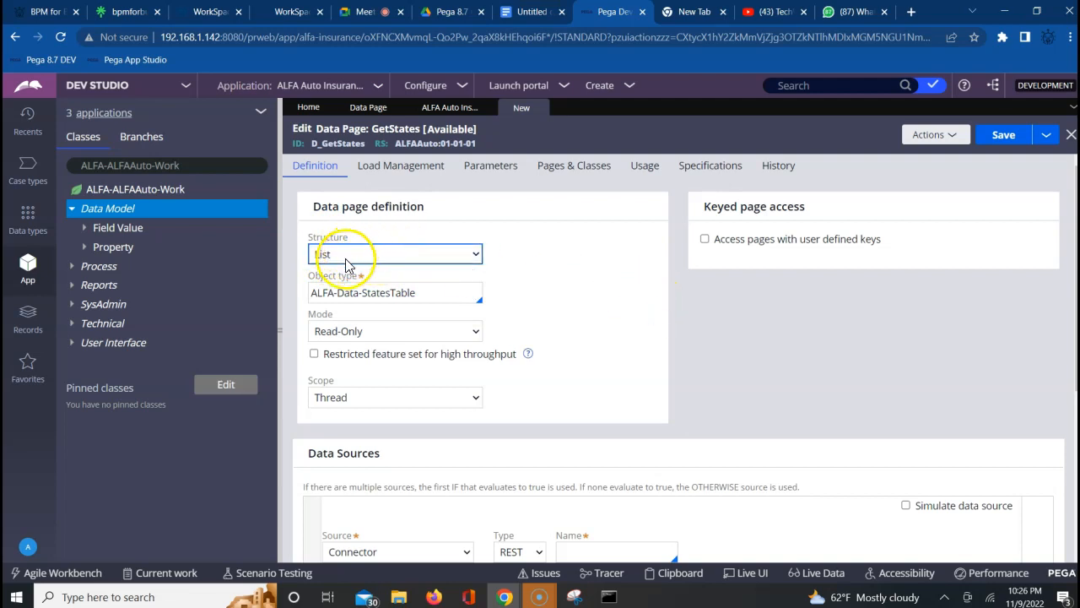
left_click(565, 284)
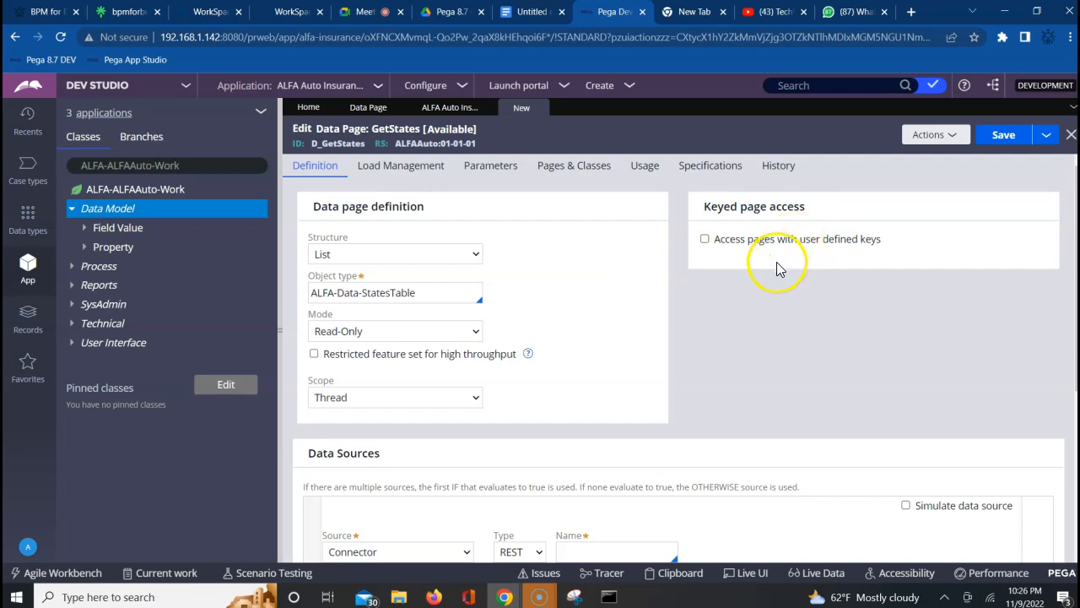
left_click(357, 256)
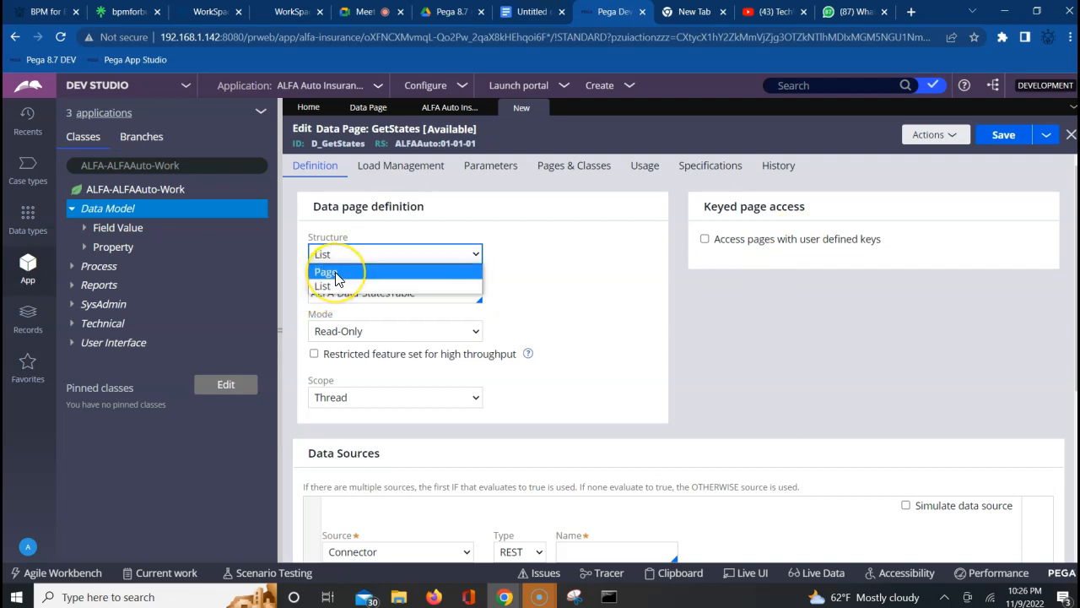
left_click(613, 291)
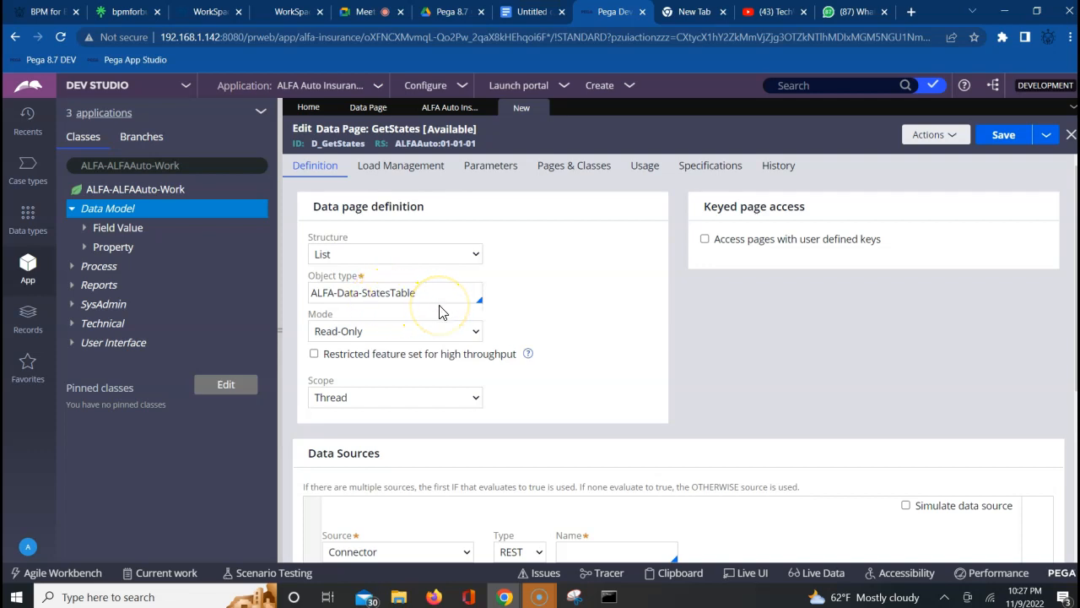
Open the data page's Mode options to review the available choices.
left_click(544, 301)
left_click(540, 326)
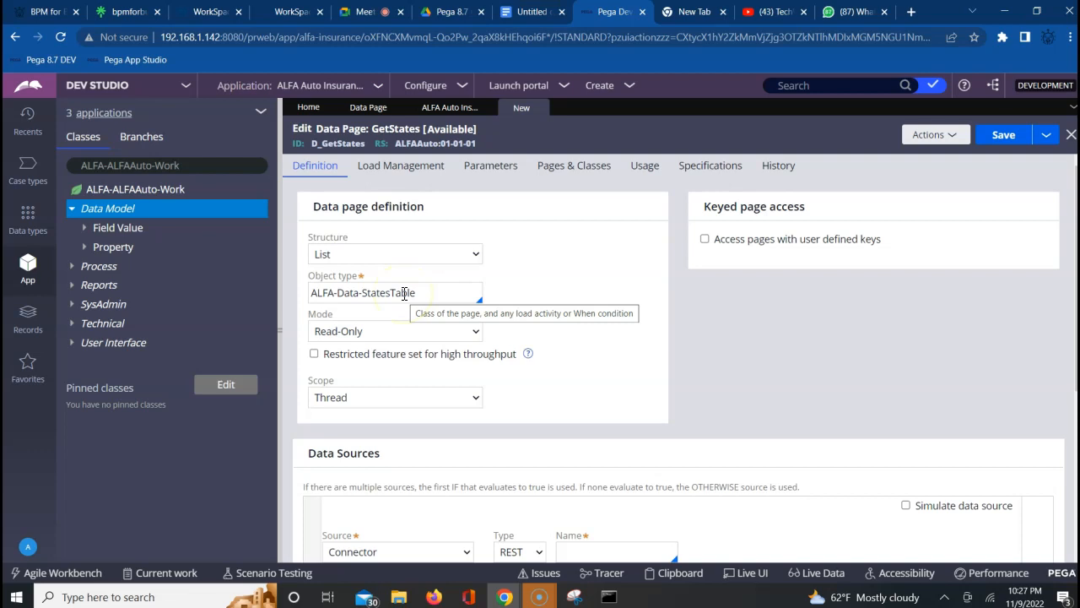
left_click(428, 333)
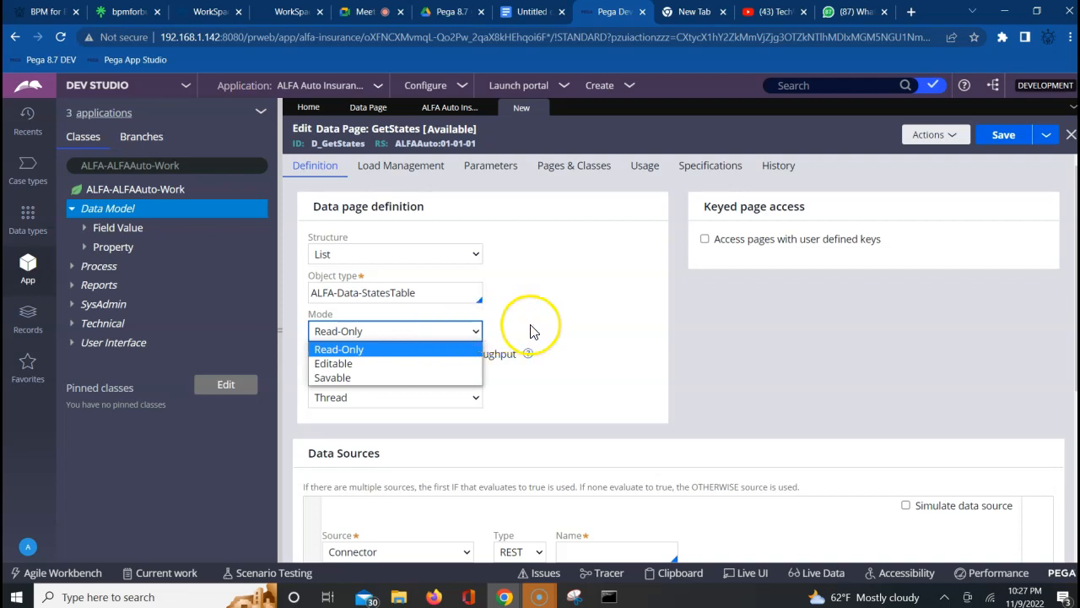
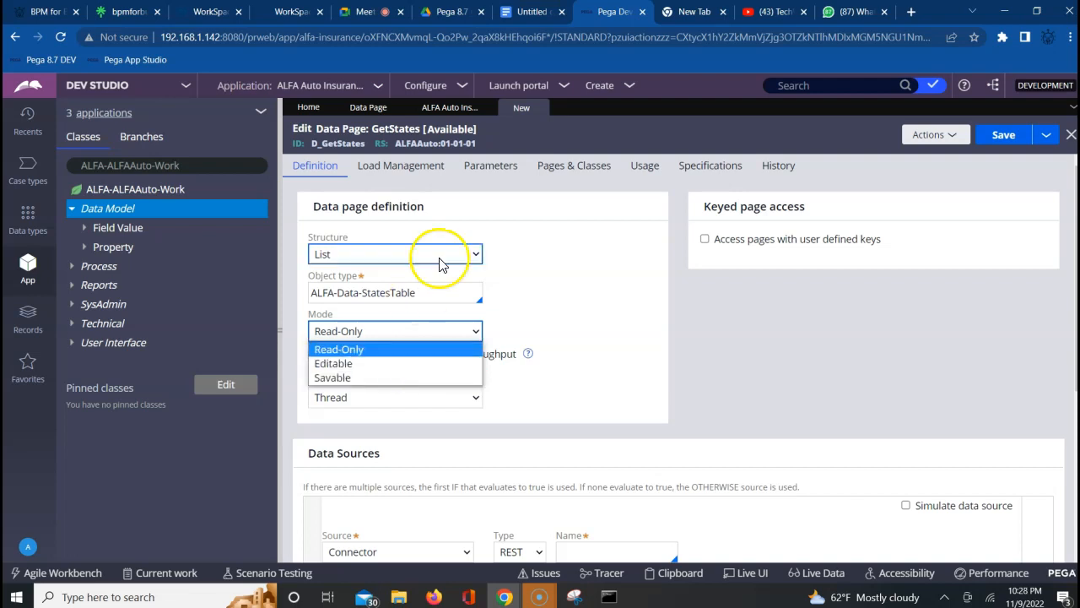
Admit the person waiting to join the Meet call and return to the data page.
left_click(376, 13)
left_click(375, 13)
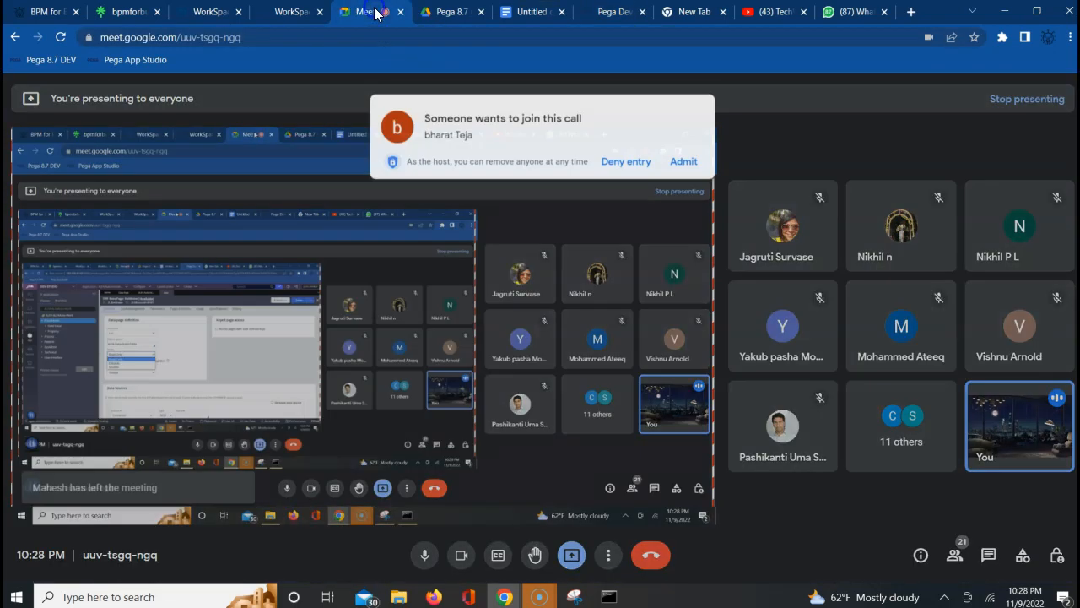
left_click(683, 155)
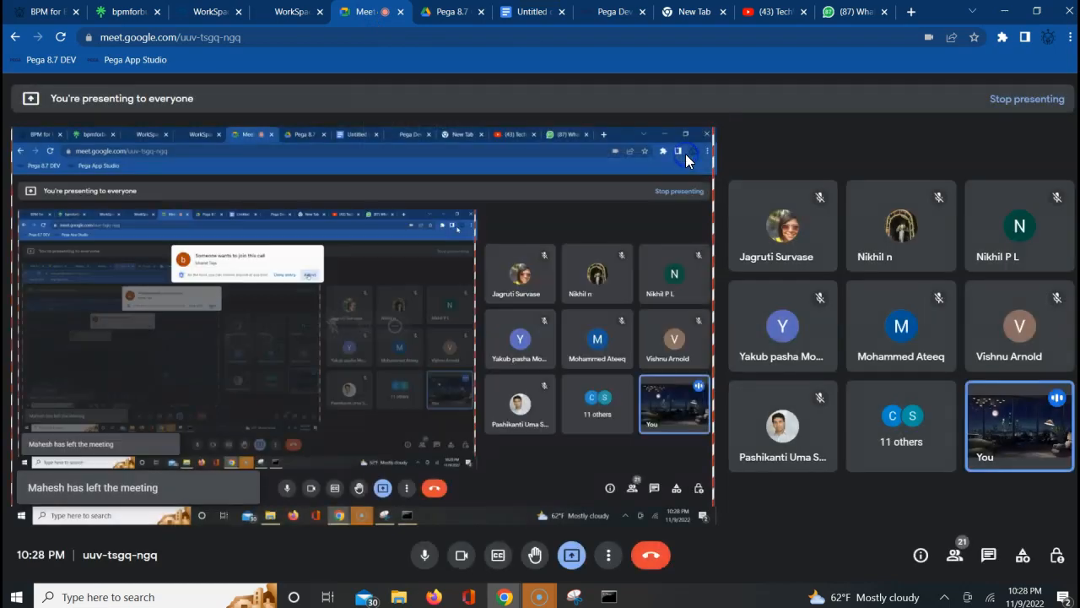
left_click(619, 13)
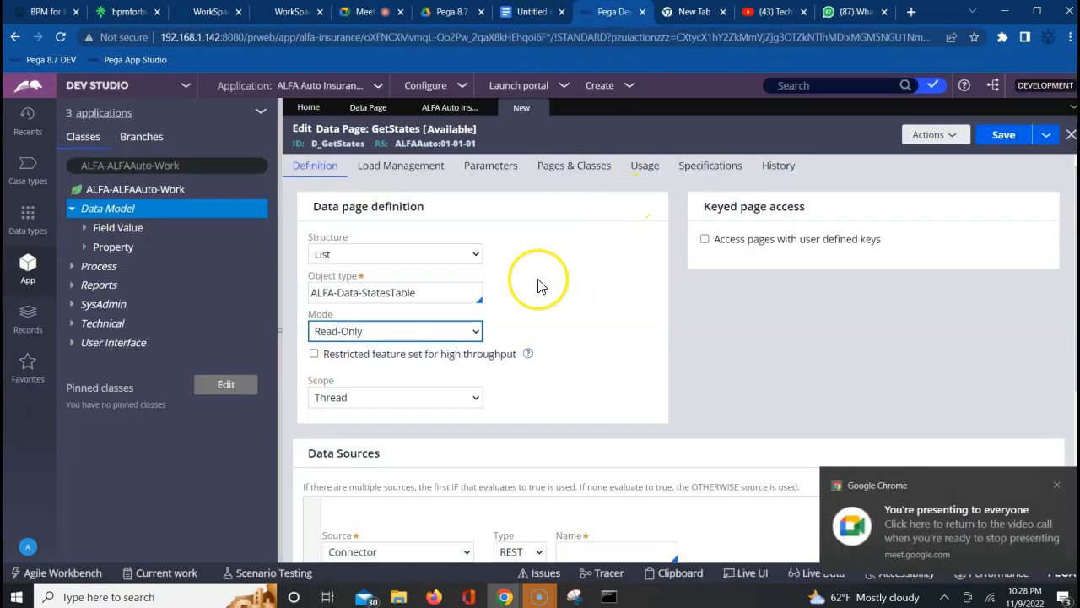
Review the data page's Mode and Scope options without changing them.
left_click(470, 333)
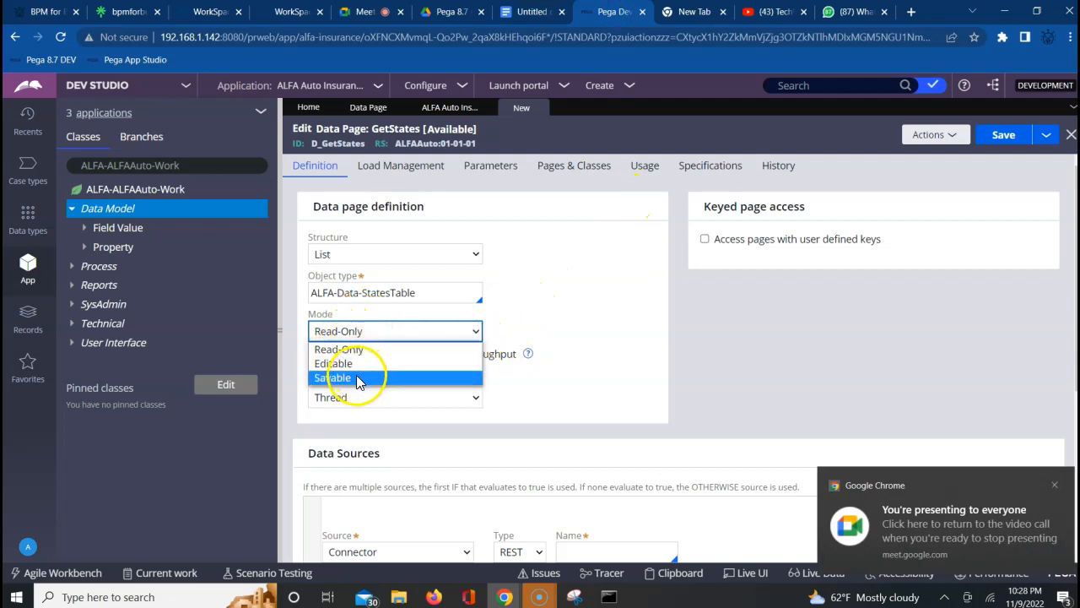
left_click(572, 390)
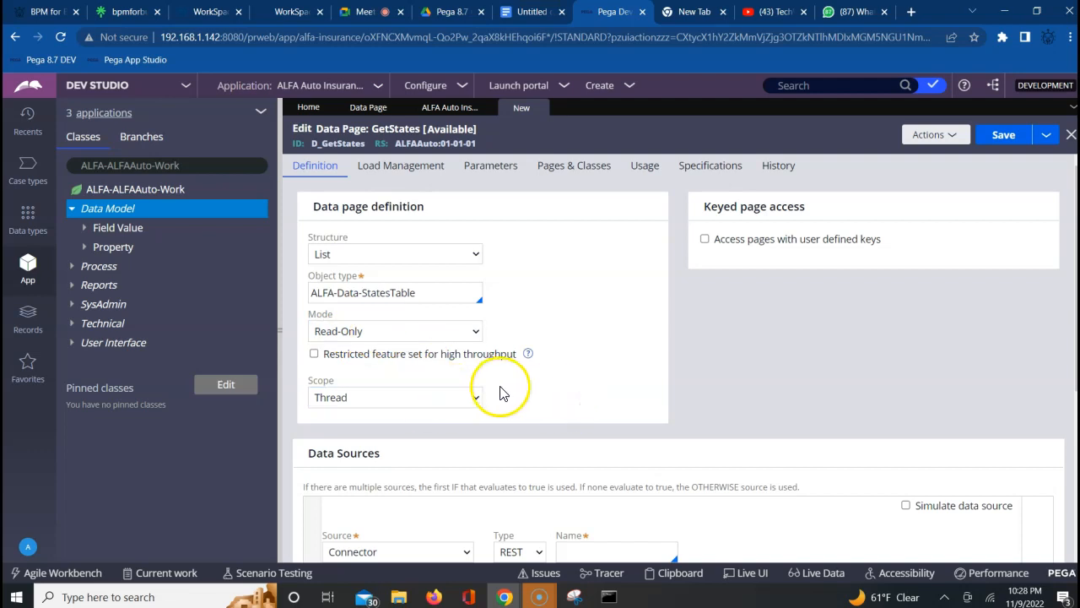
left_click(459, 398)
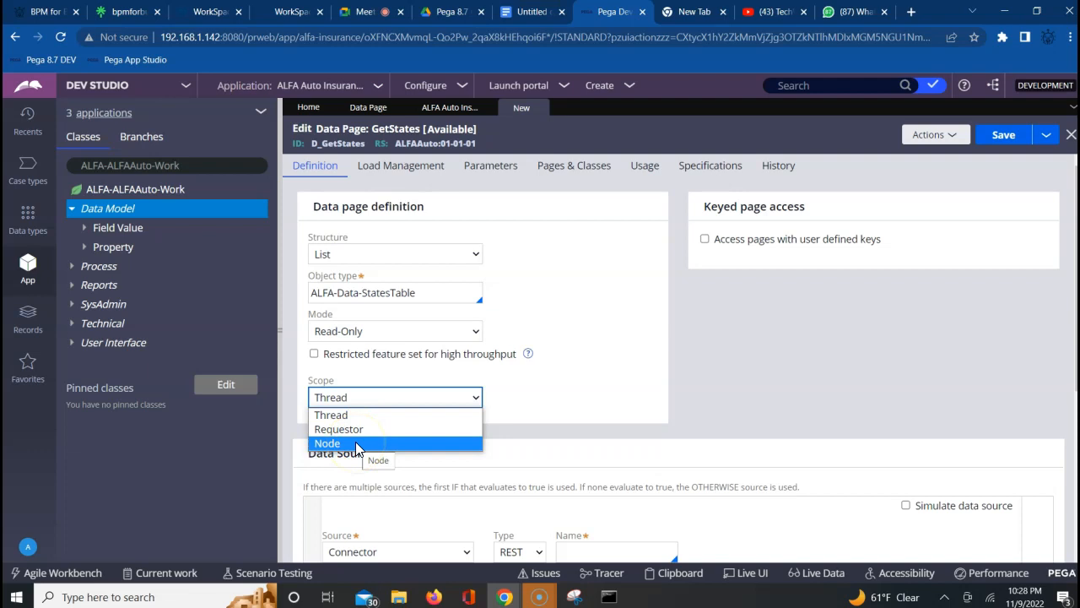
left_click(538, 403)
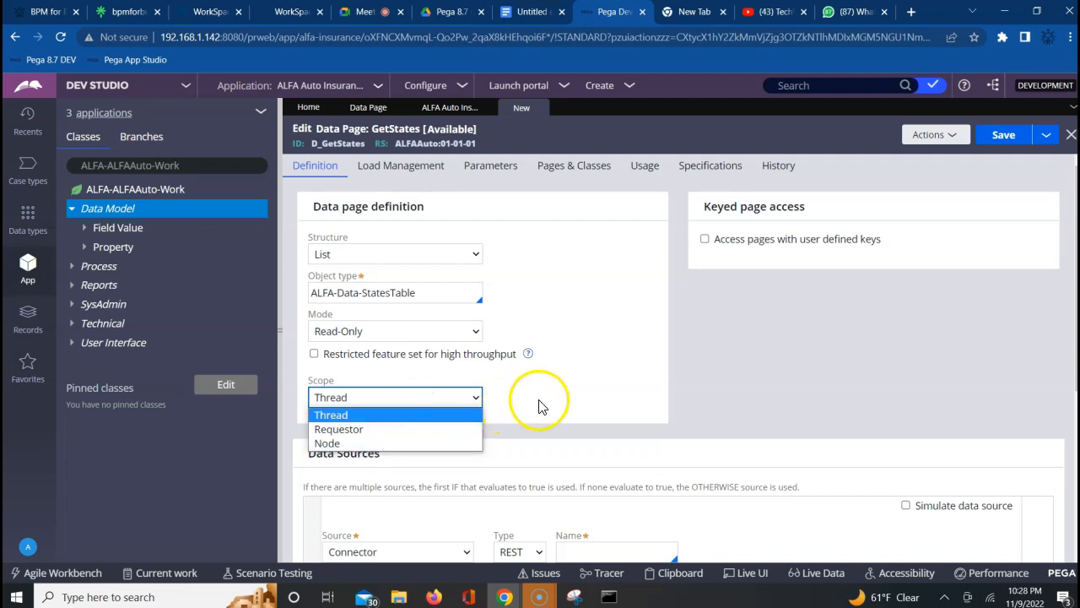
left_click(538, 406)
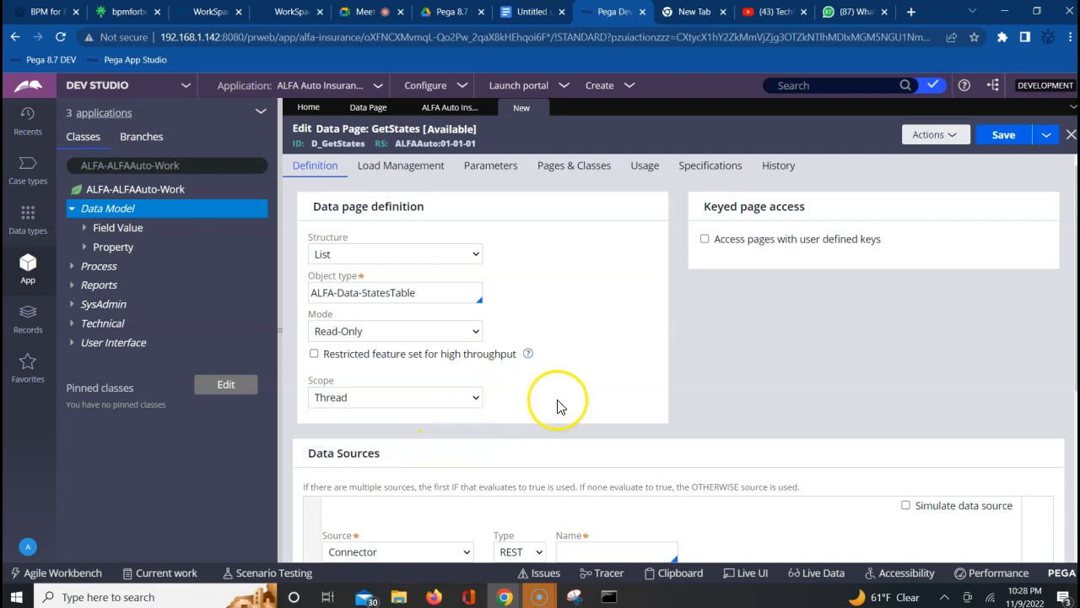
left_click(571, 407)
Set the data page's data source to Report definition.
left_click(520, 456)
scroll(520, 456, "down", 2)
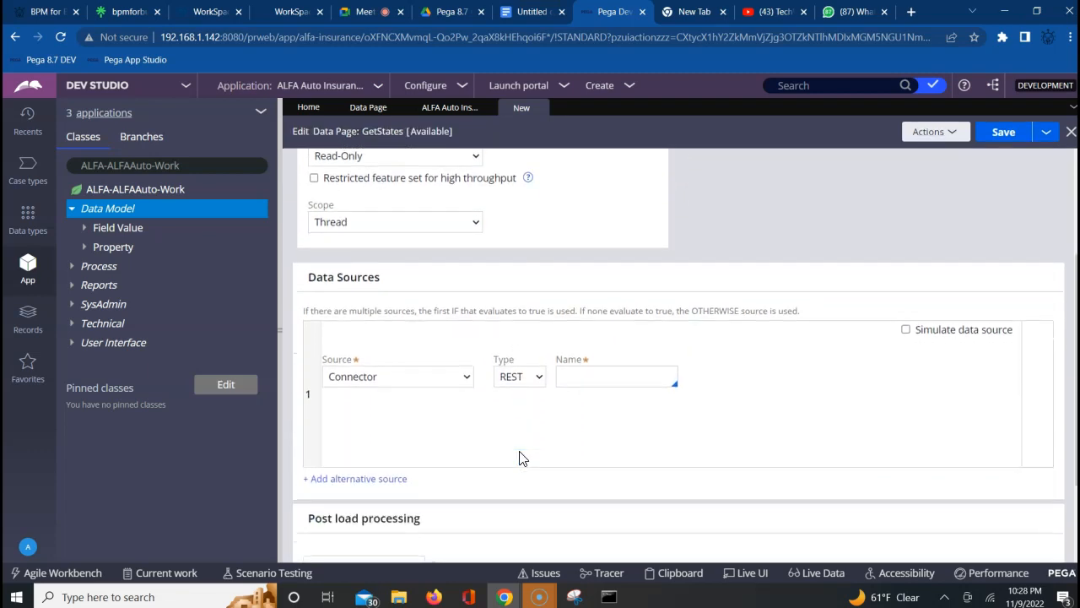
left_click(417, 378)
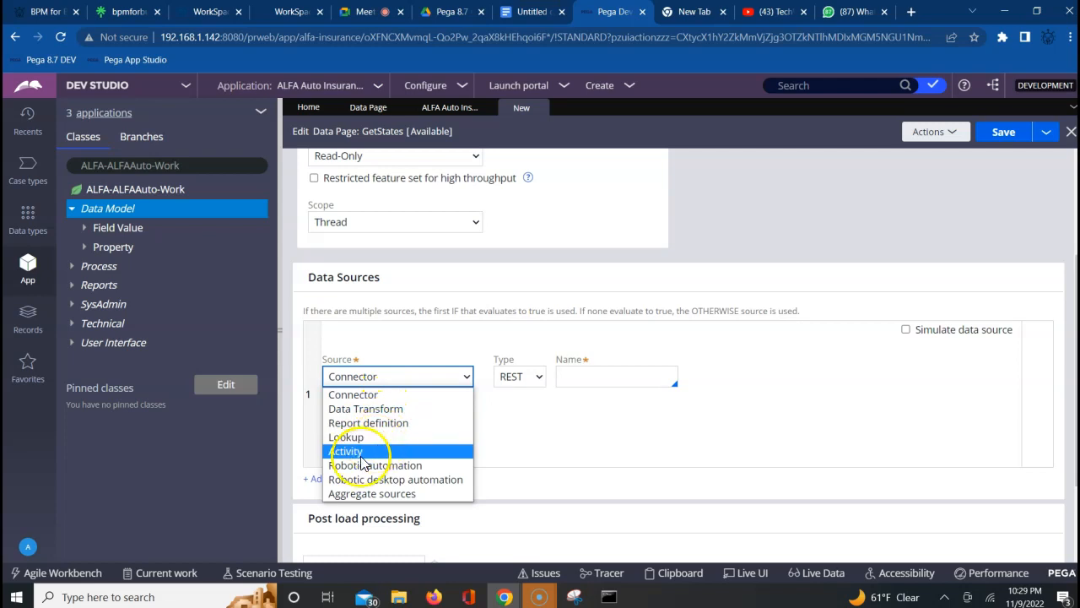
left_click(410, 423)
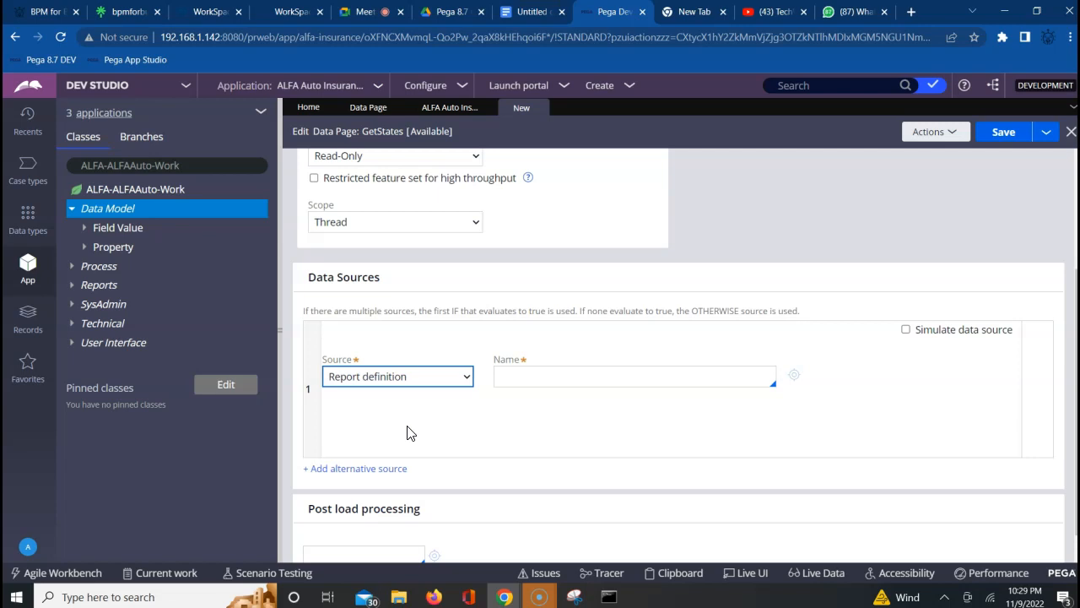
left_click(526, 382)
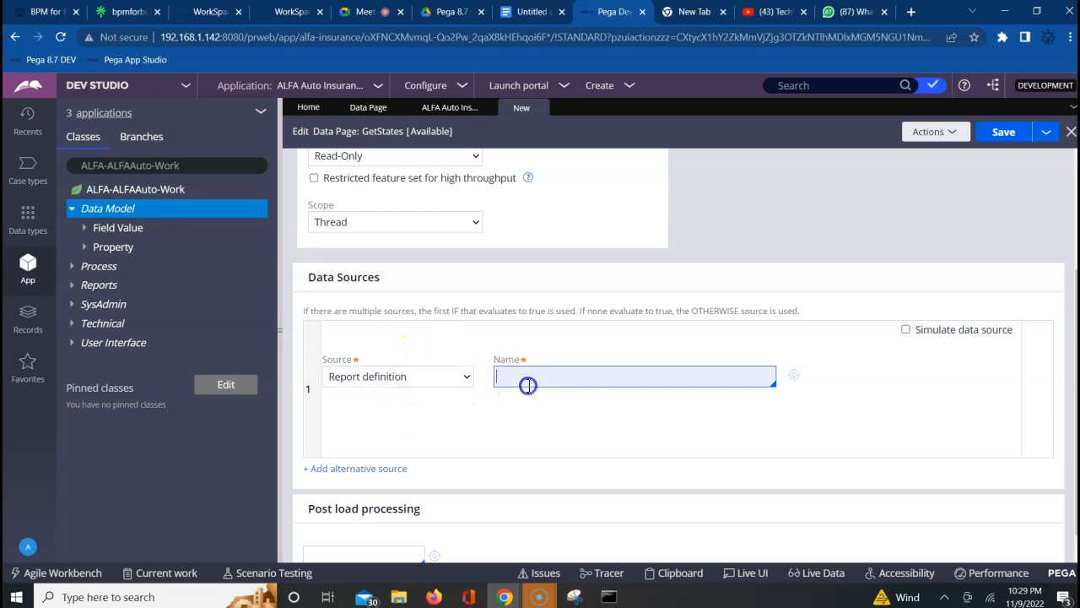
Admit another person waiting to join the Meet call and return to the data page.
left_click(365, 11)
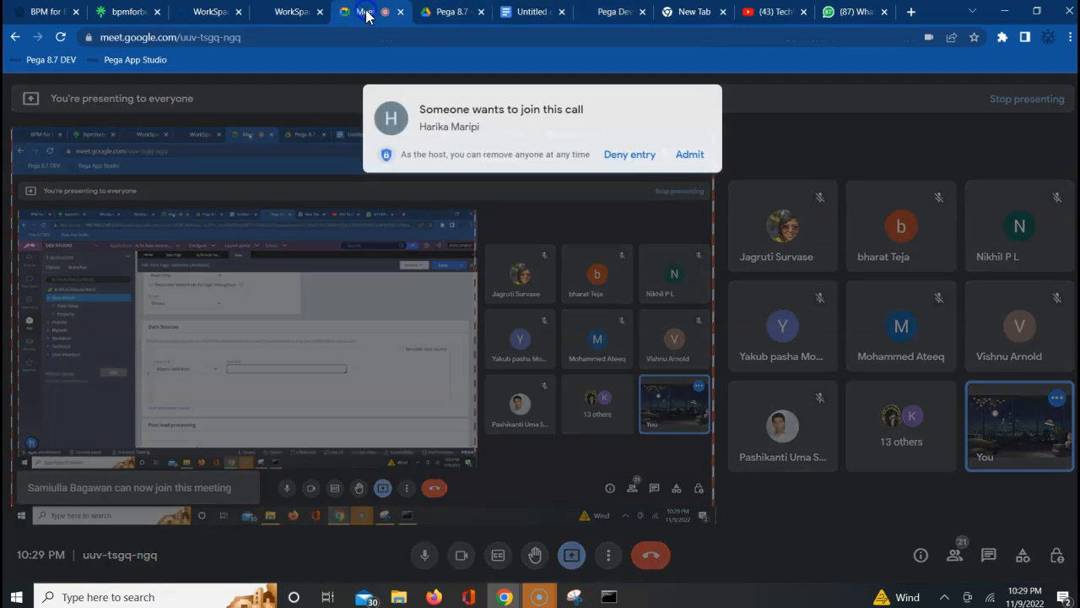
left_click(687, 156)
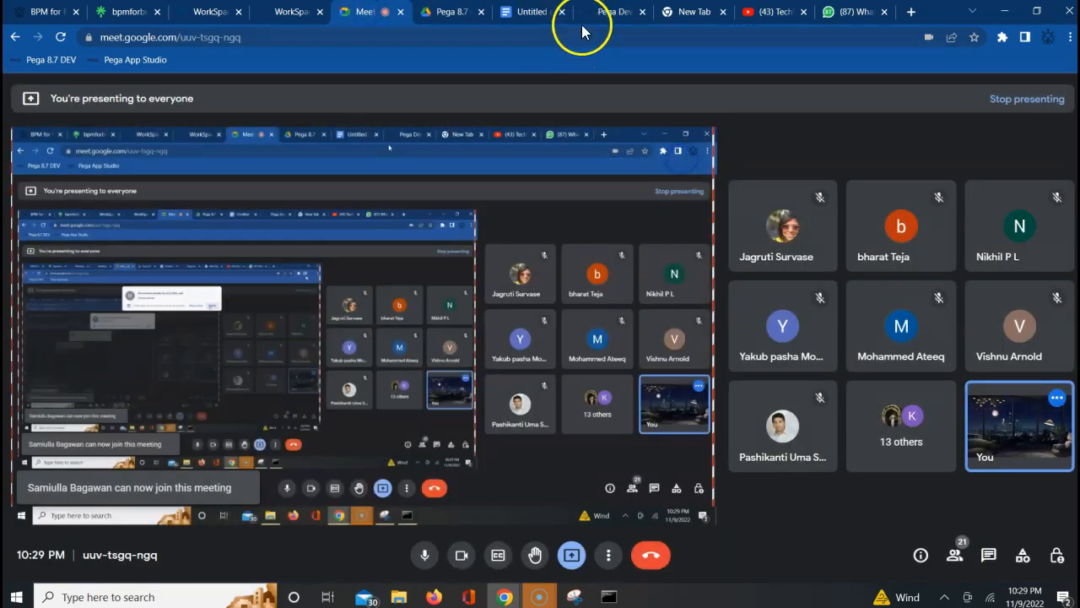
left_click(605, 13)
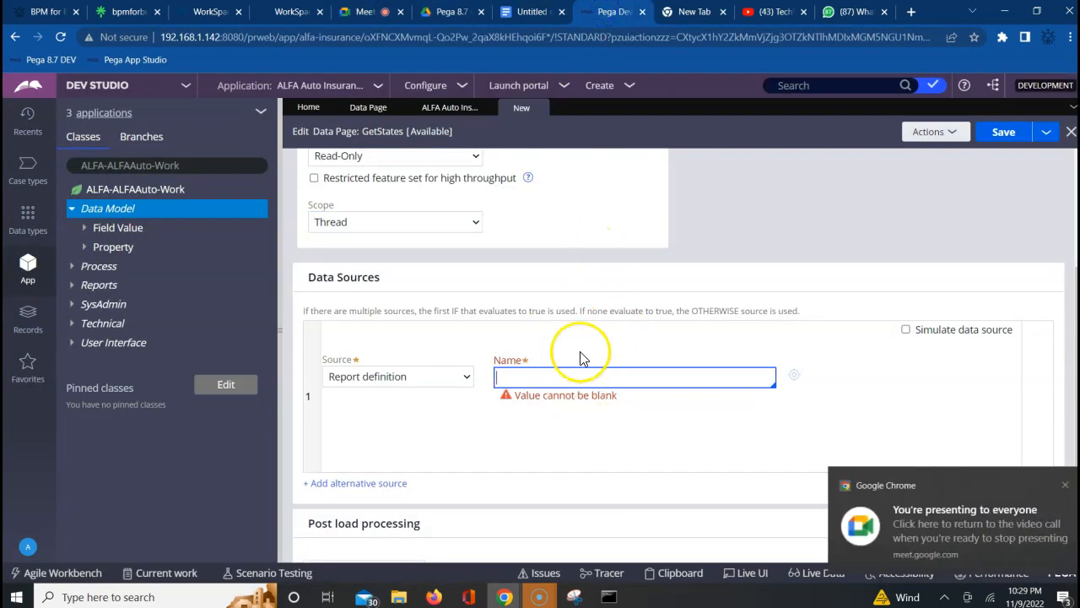
Choose GetStatesReport from ALFA-Data-StatesTable as the report definition name.
left_click(573, 378)
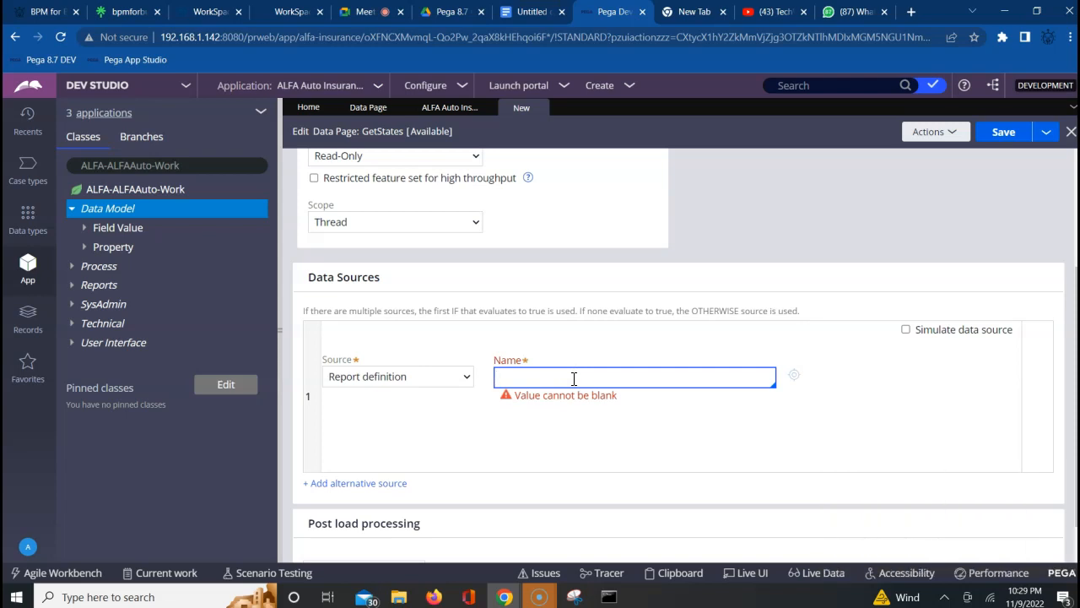
left_click(601, 378)
left_click(603, 377)
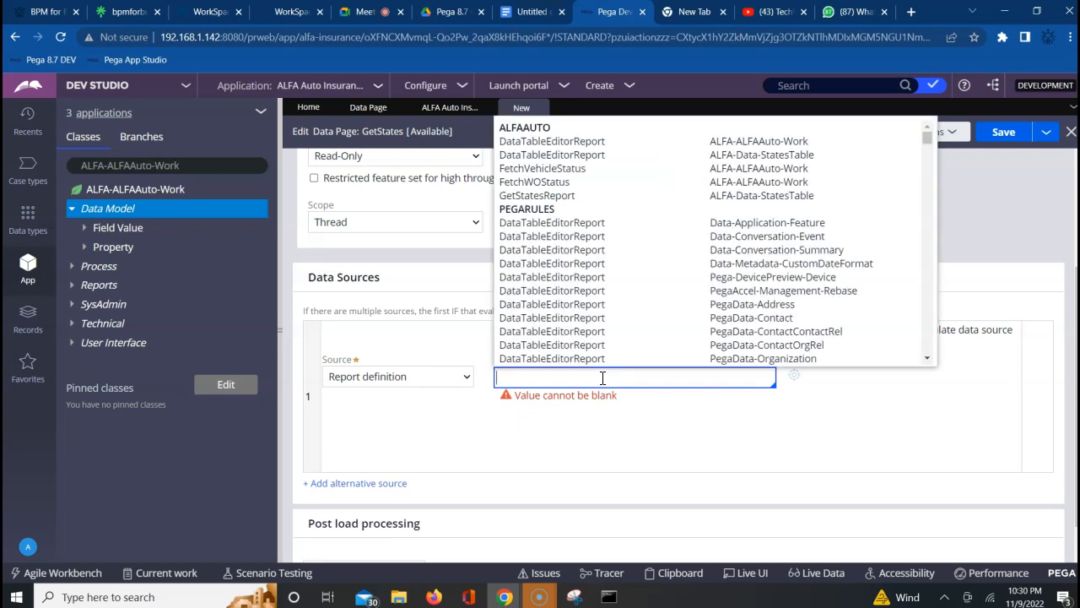
key("Down")
key("Down")
key("Down")
key("Down")
key("Down")
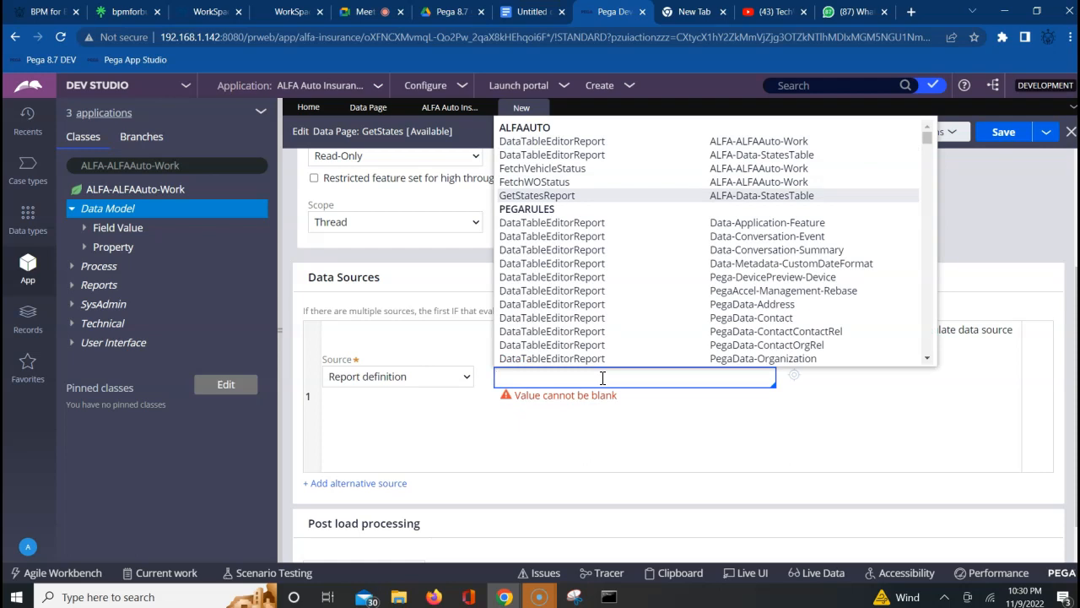
key("Return")
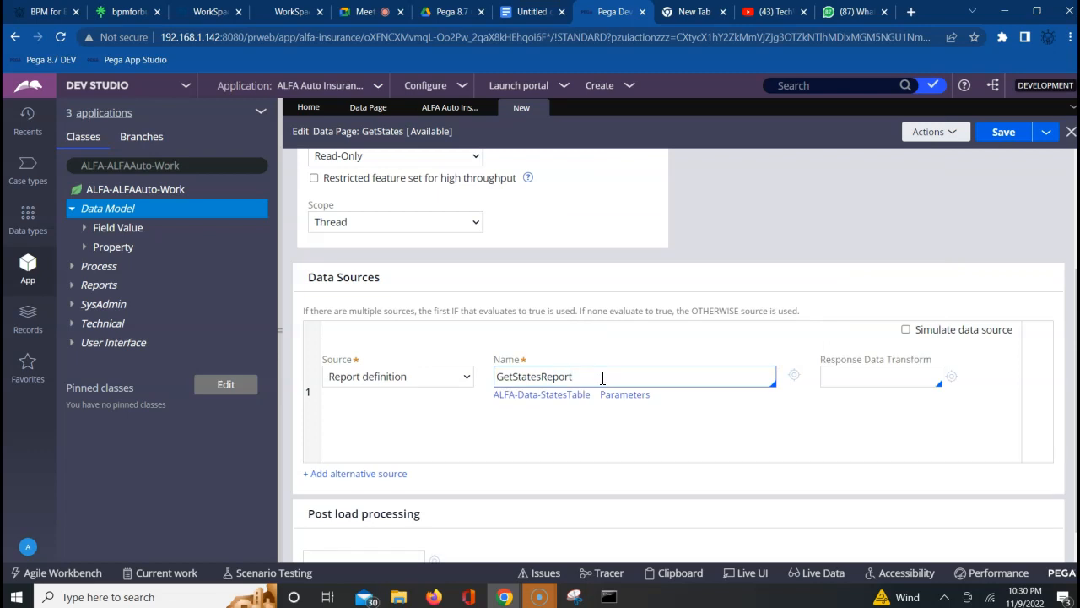
Open the GetStatesReport report definition and review its history and query columns.
left_click(793, 379)
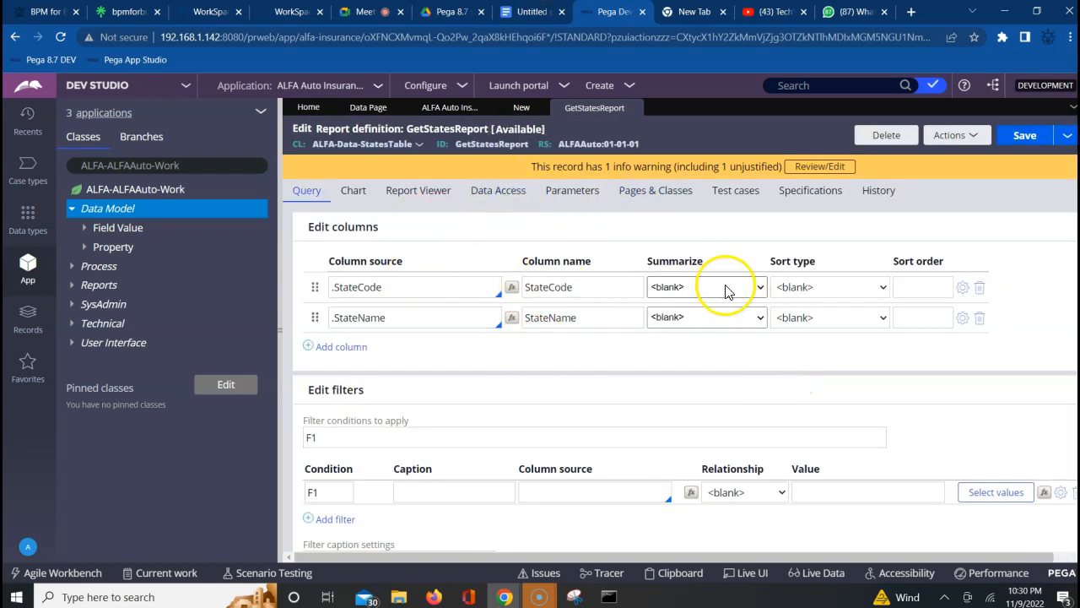
left_click(869, 202)
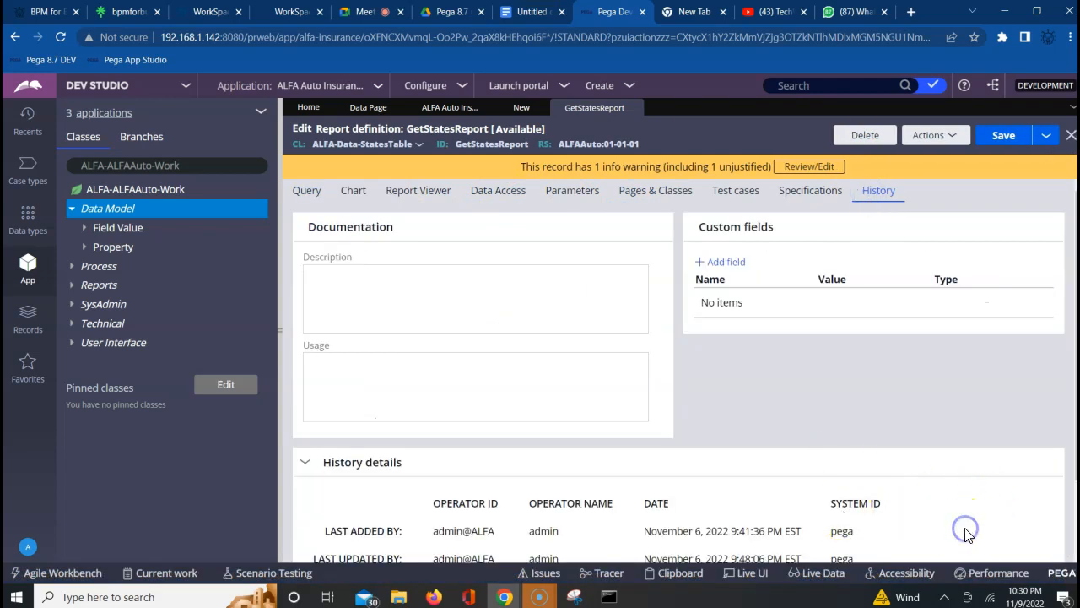
scroll(967, 527, "down", 1)
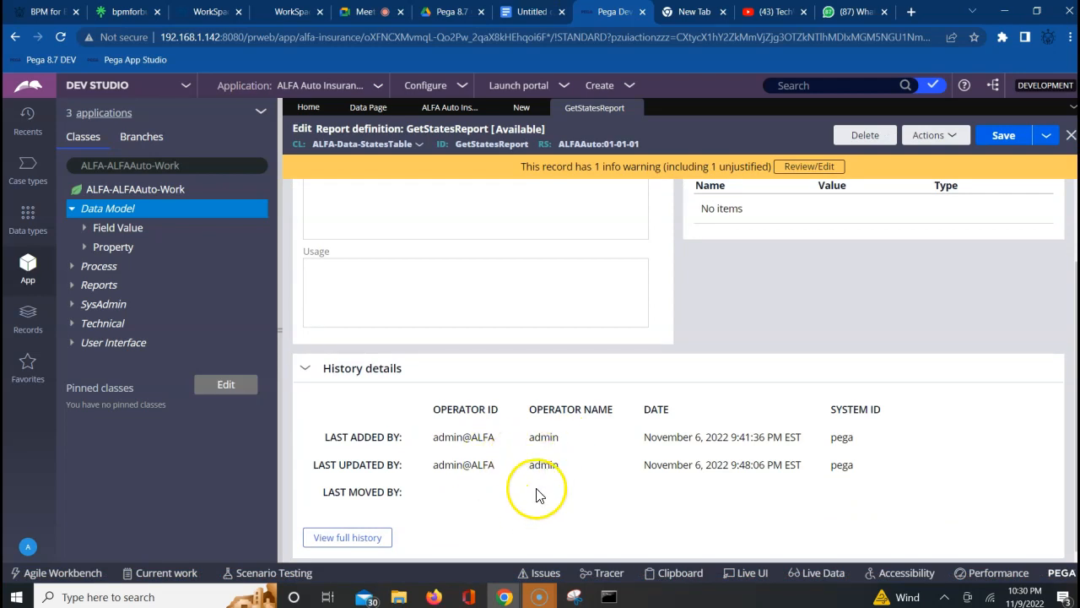
scroll(541, 495, "up", 1)
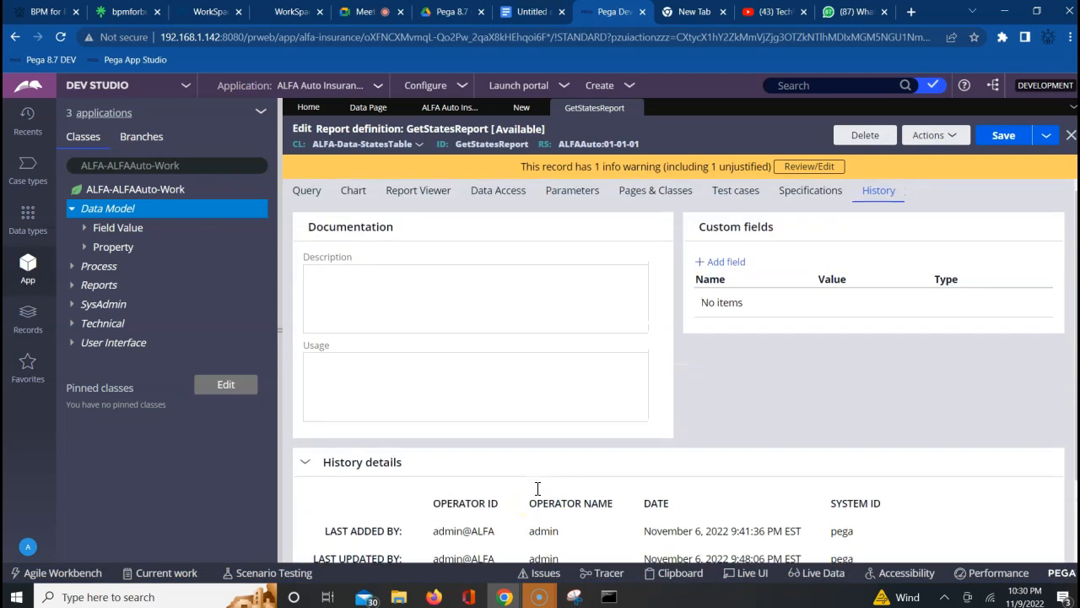
left_click(309, 191)
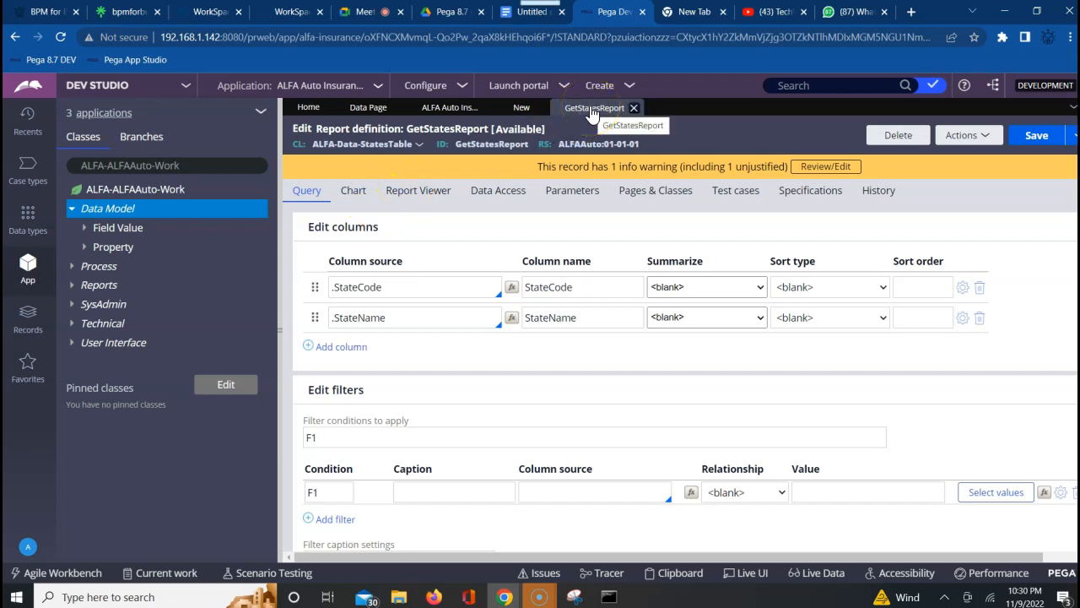
Open CustomerDetailsSection and review the State dropdown's report definition list source settings.
left_click(72, 346)
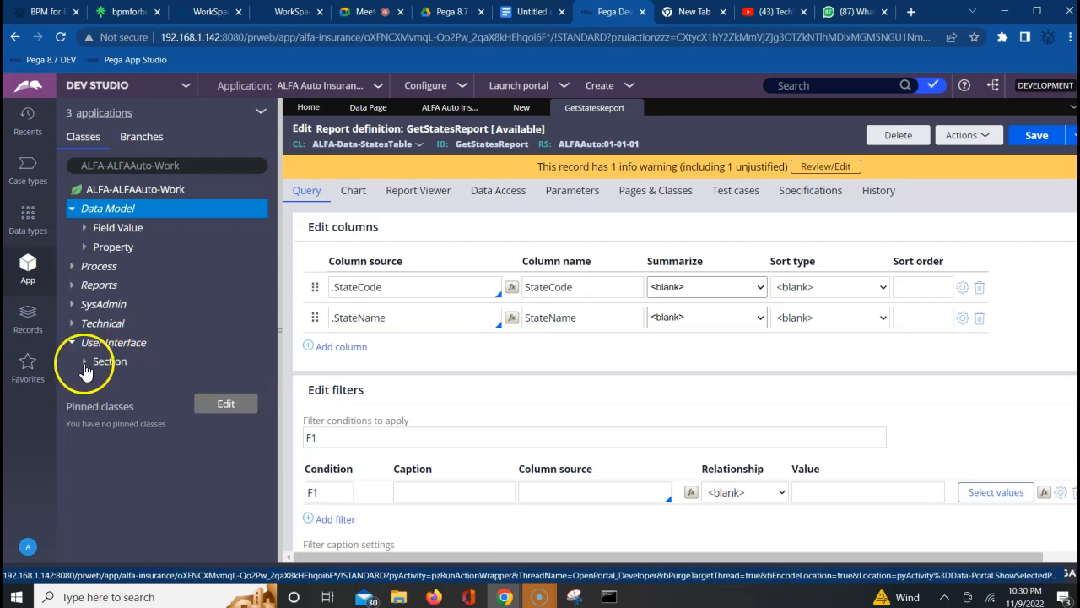
left_click(84, 366)
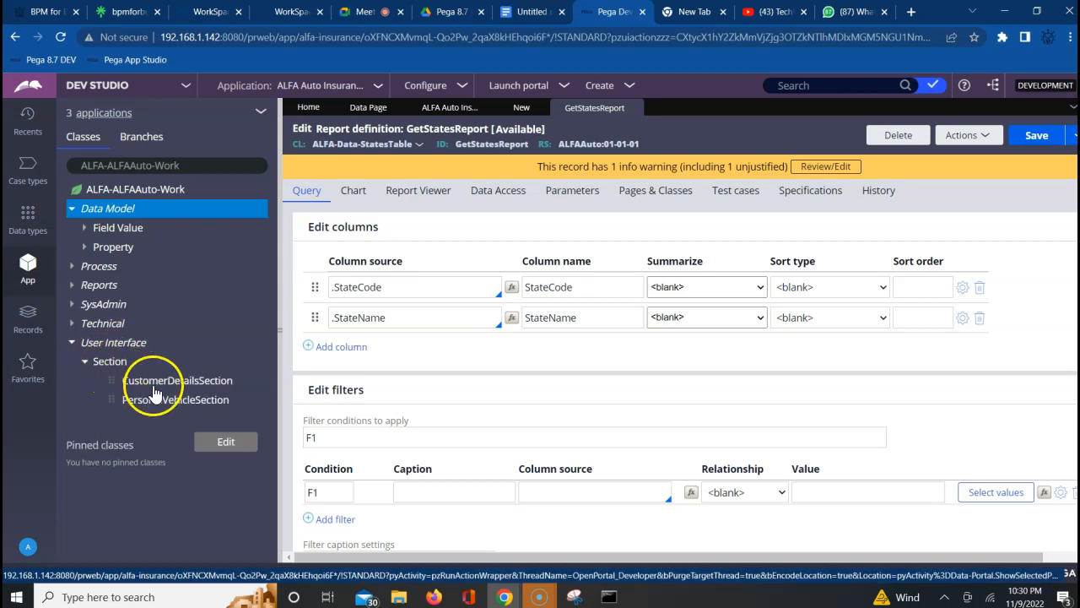
left_click(159, 385)
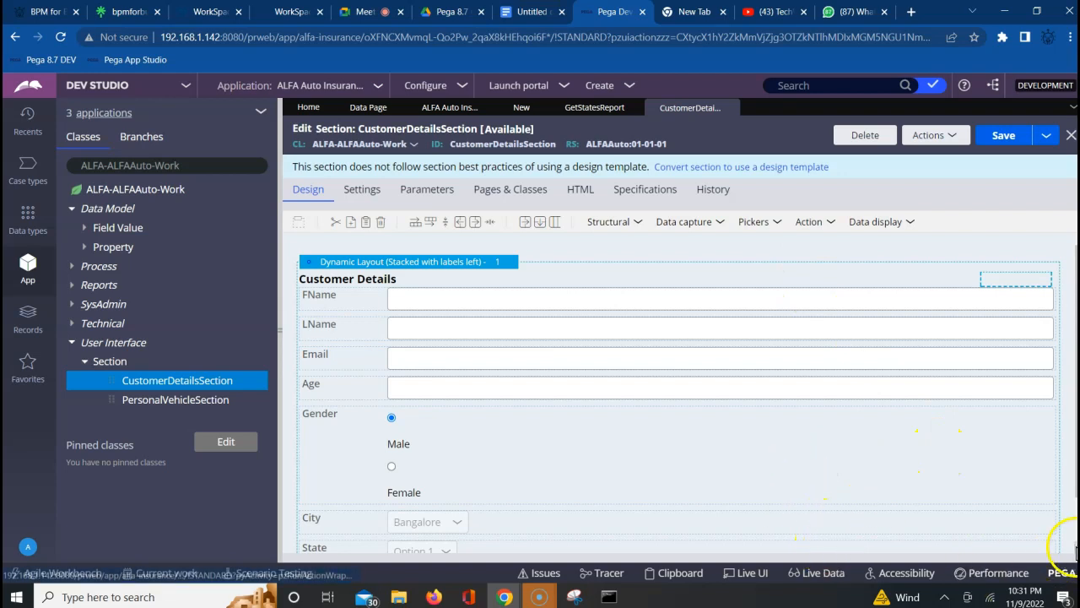
scroll(1072, 549, "down", 1)
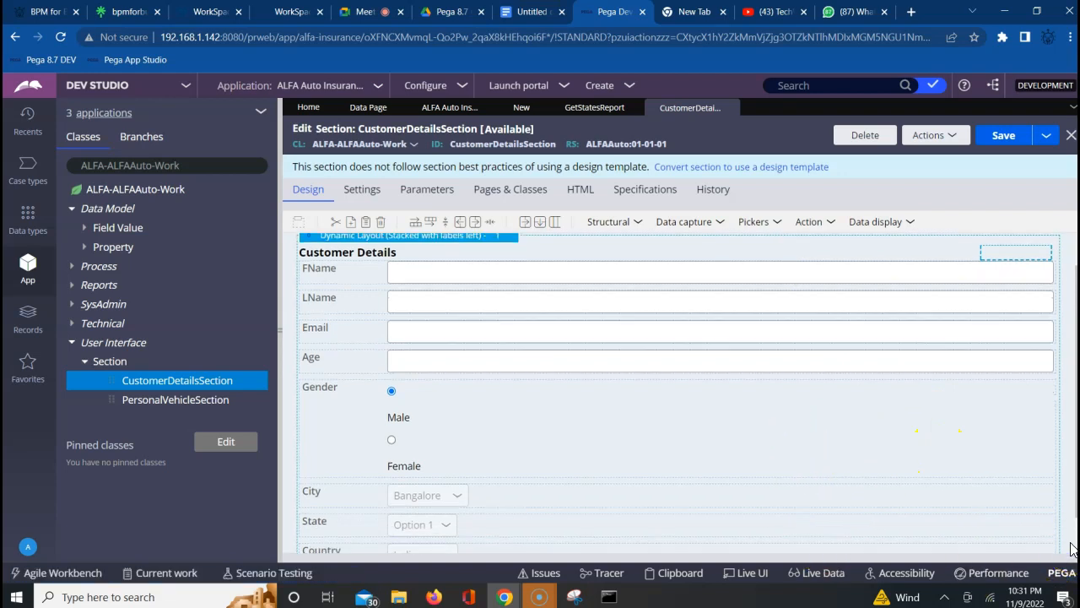
scroll(1071, 550, "down", 1)
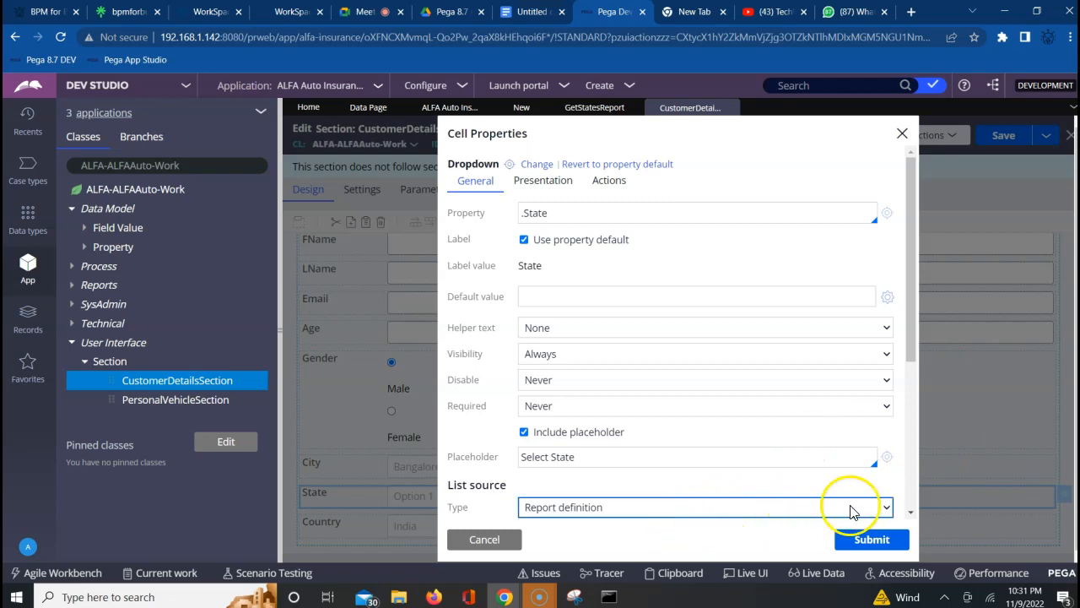
scroll(903, 509, "down", 3)
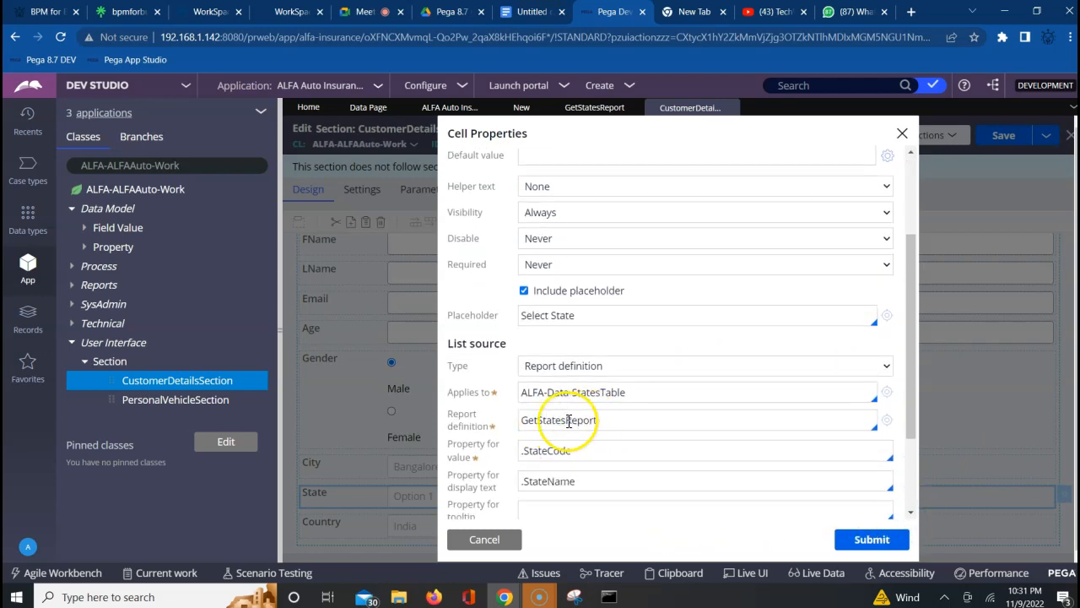
left_click(486, 540)
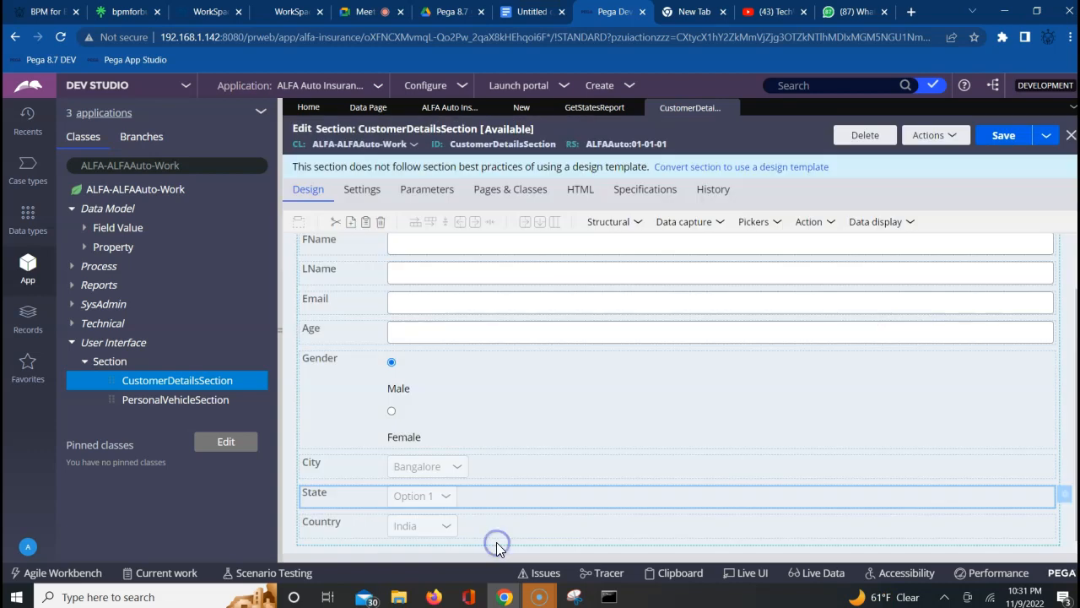
Return to the GetStates data page and review its Report definition data source.
left_click(522, 108)
left_click(406, 377)
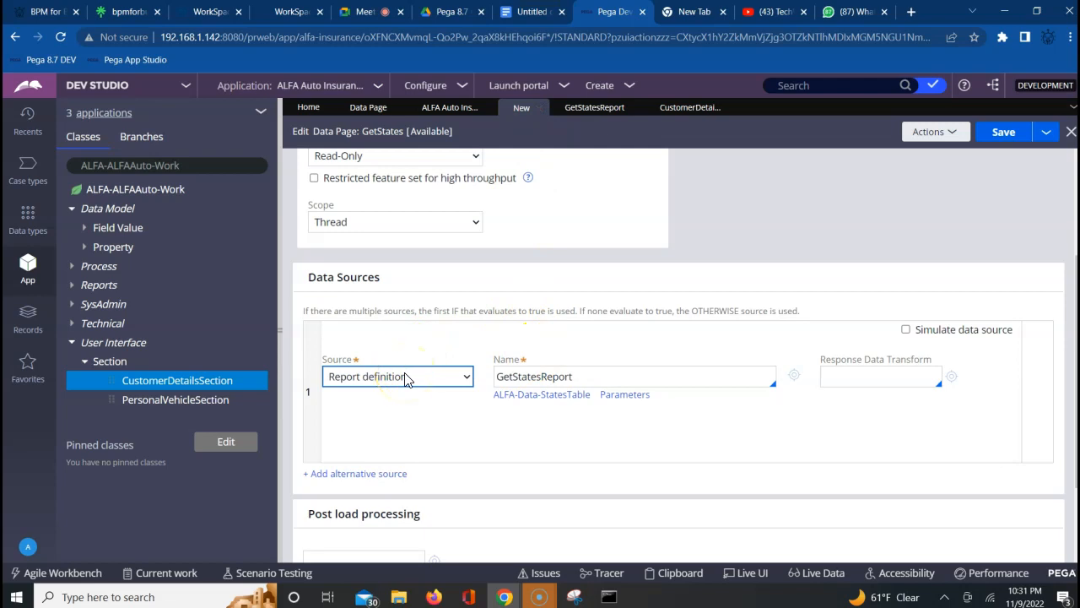
left_click(527, 378)
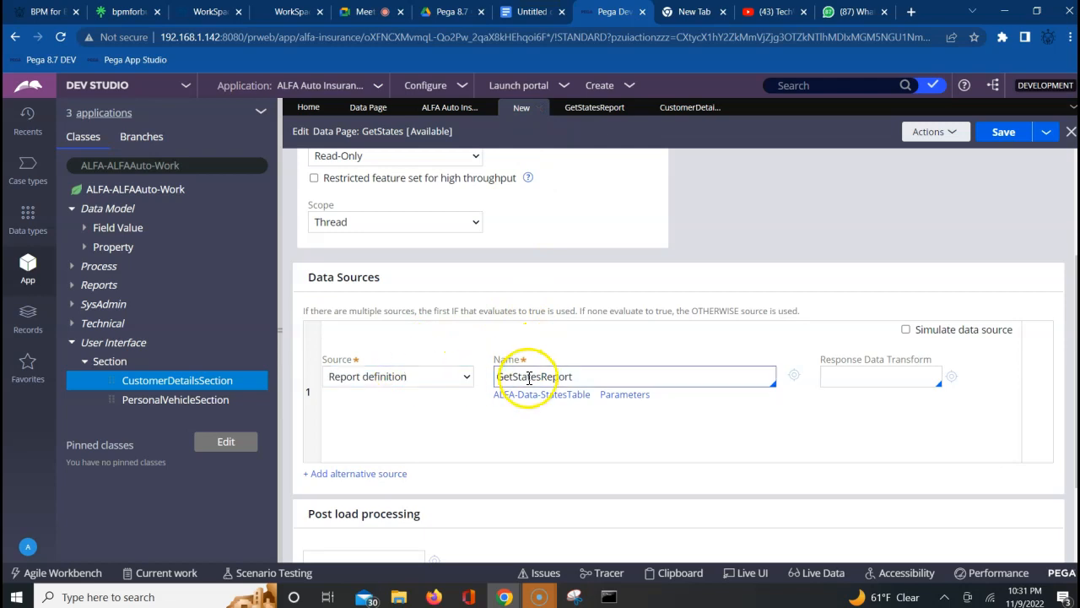
double_click(526, 378)
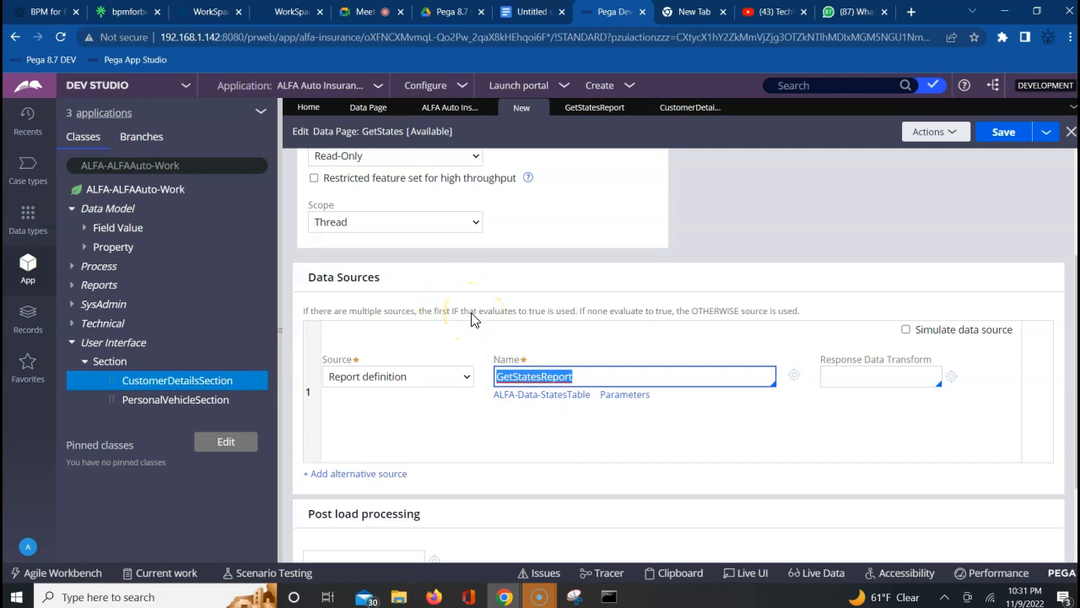
left_click_drag(383, 282, 346, 281)
triple_click(346, 281)
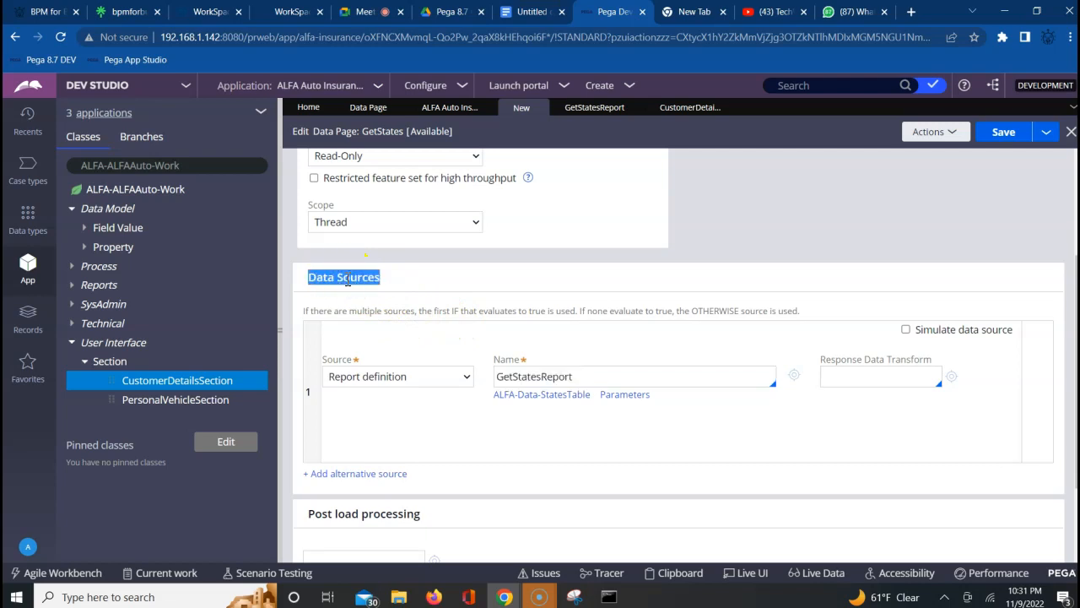
left_click(405, 377)
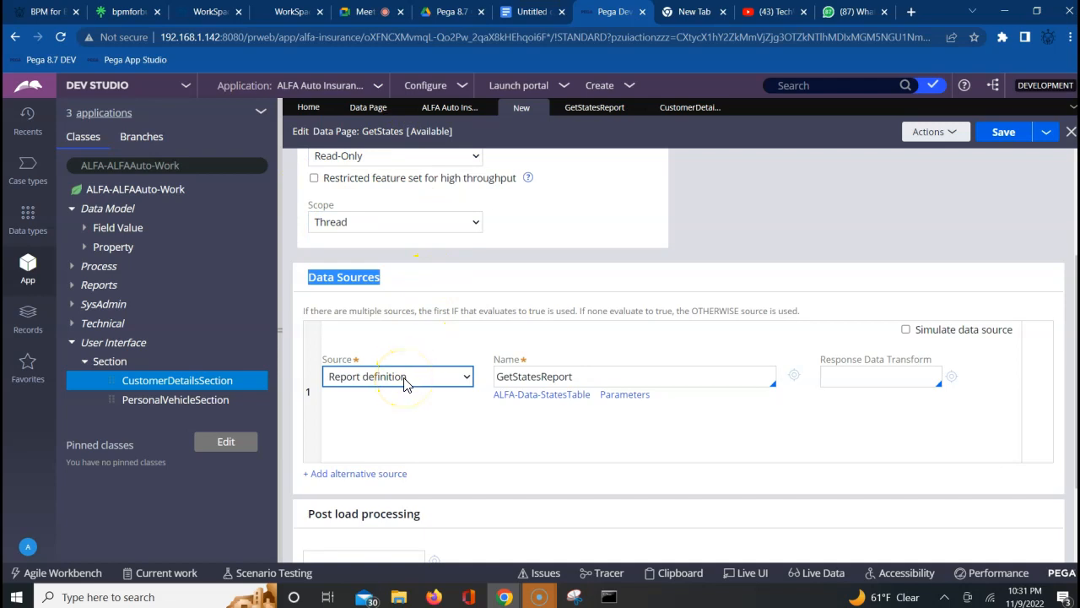
left_click(515, 377)
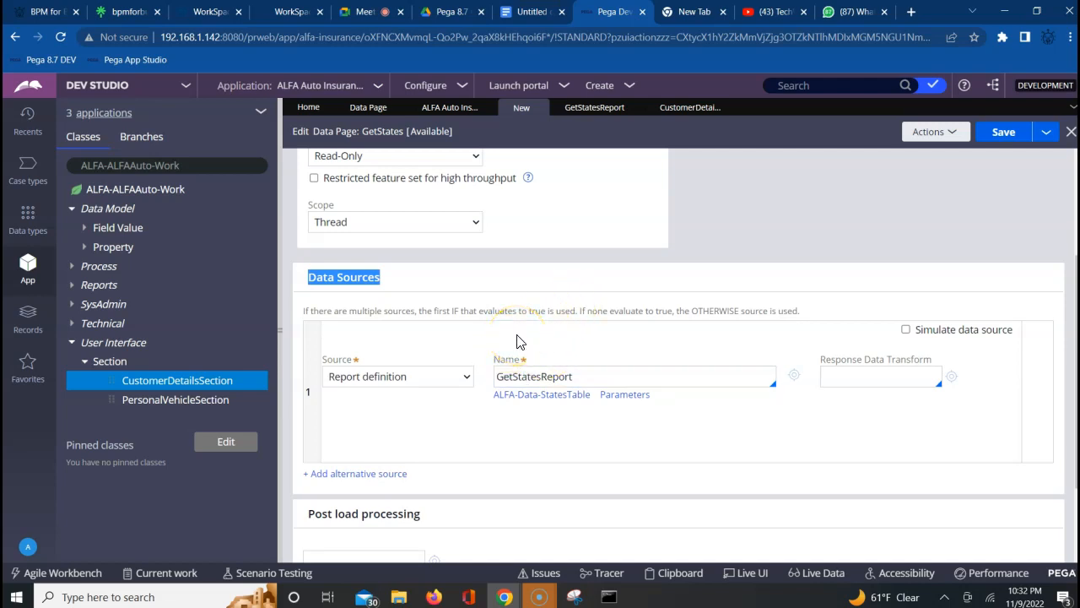
double_click(493, 340)
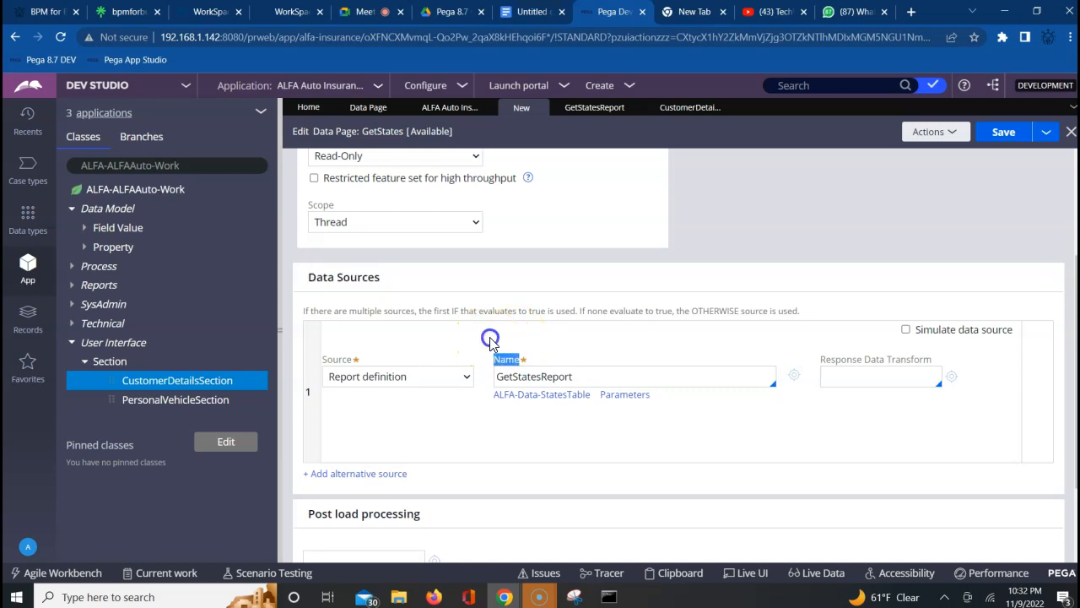
left_click(518, 13)
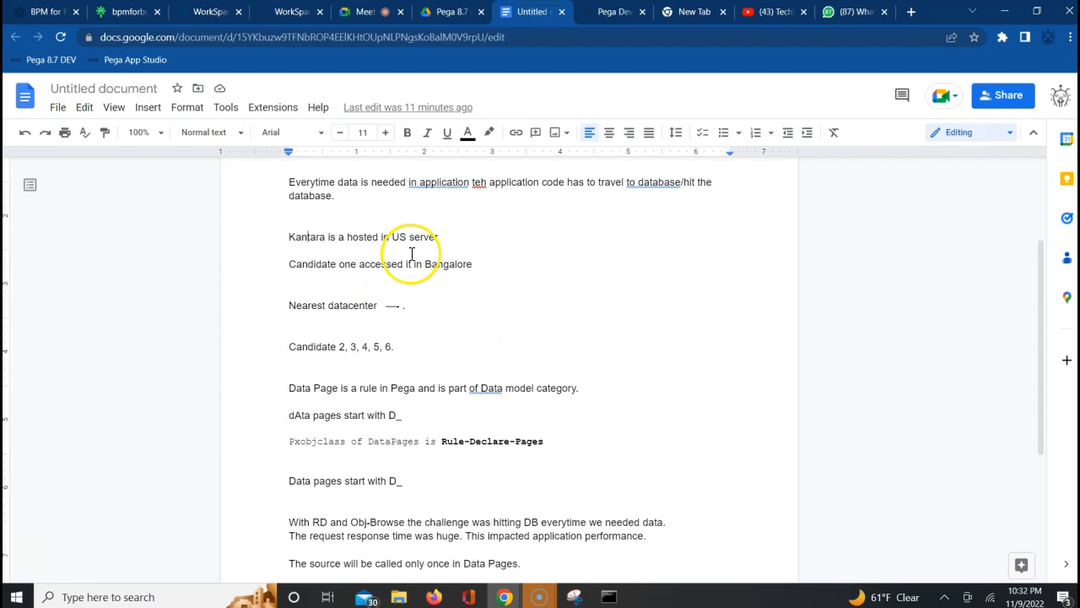
double_click(316, 264)
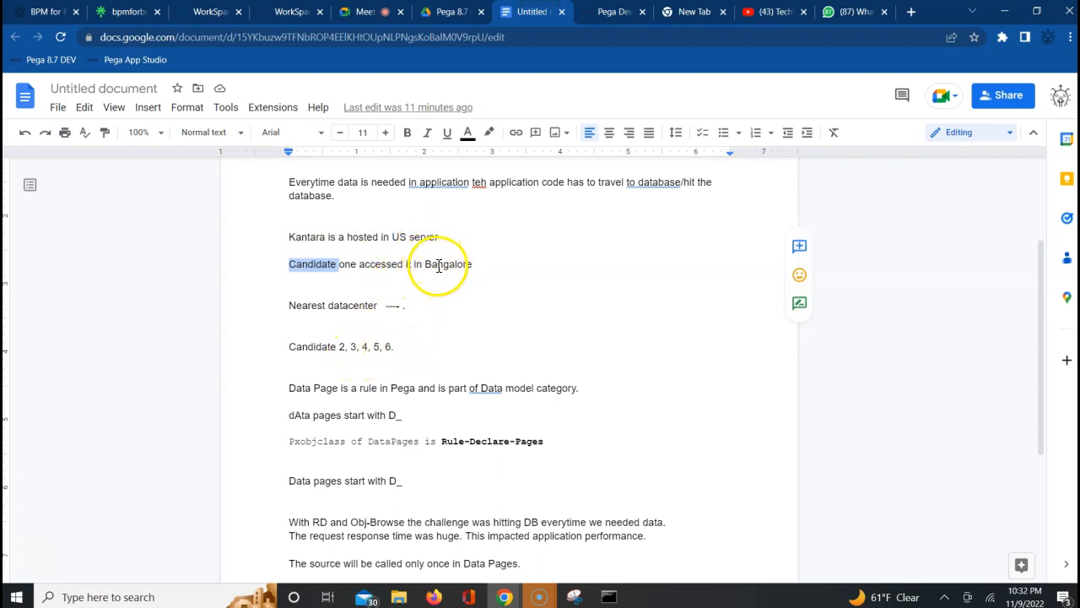
left_click_drag(394, 346, 409, 346)
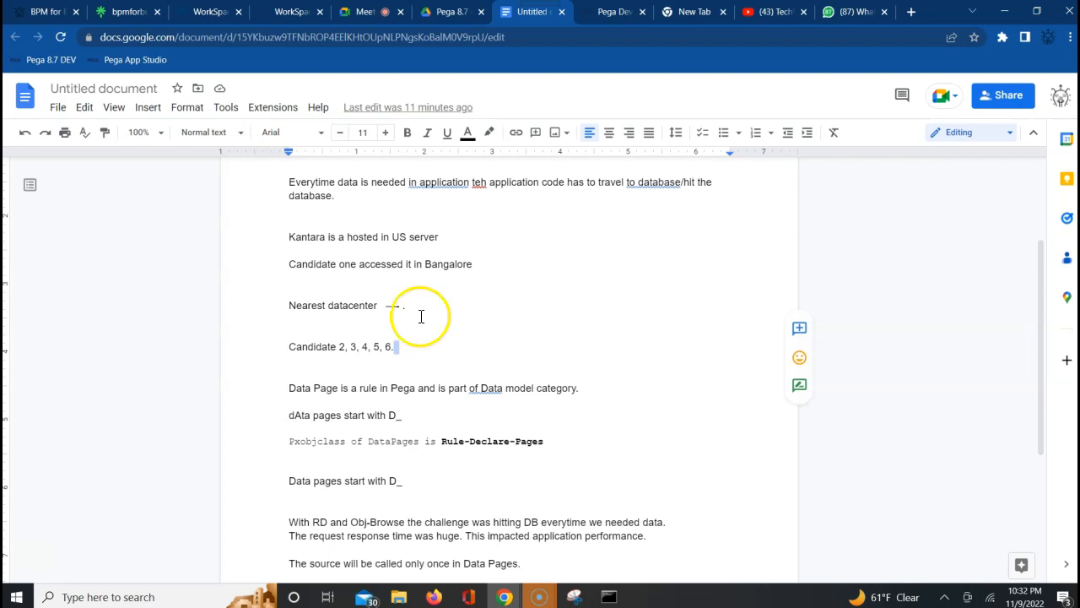
left_click(607, 13)
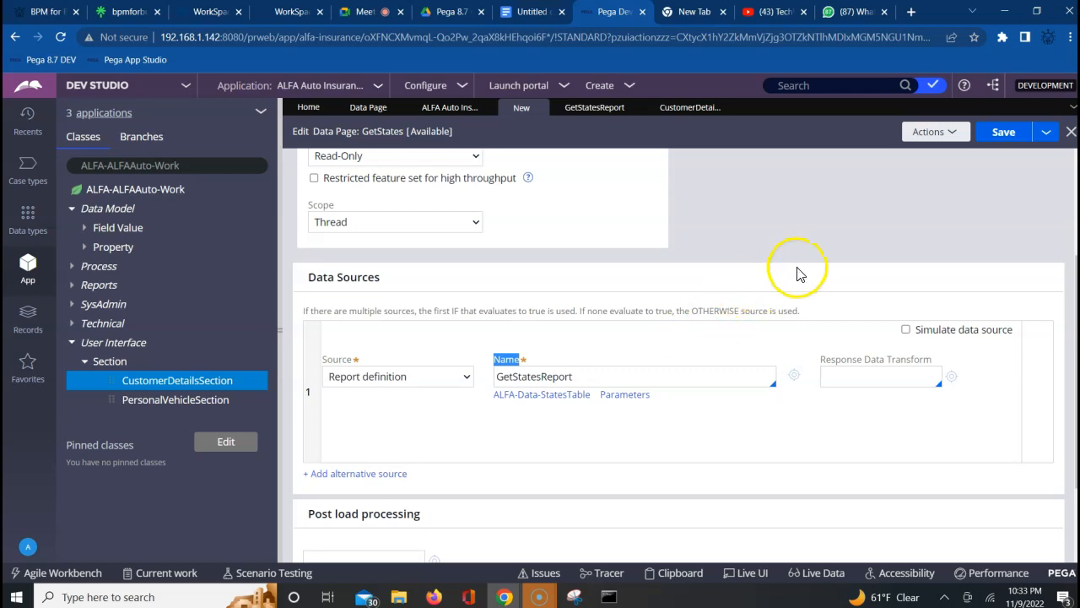
Save the GetStates data page.
left_click(1002, 133)
left_click(812, 235)
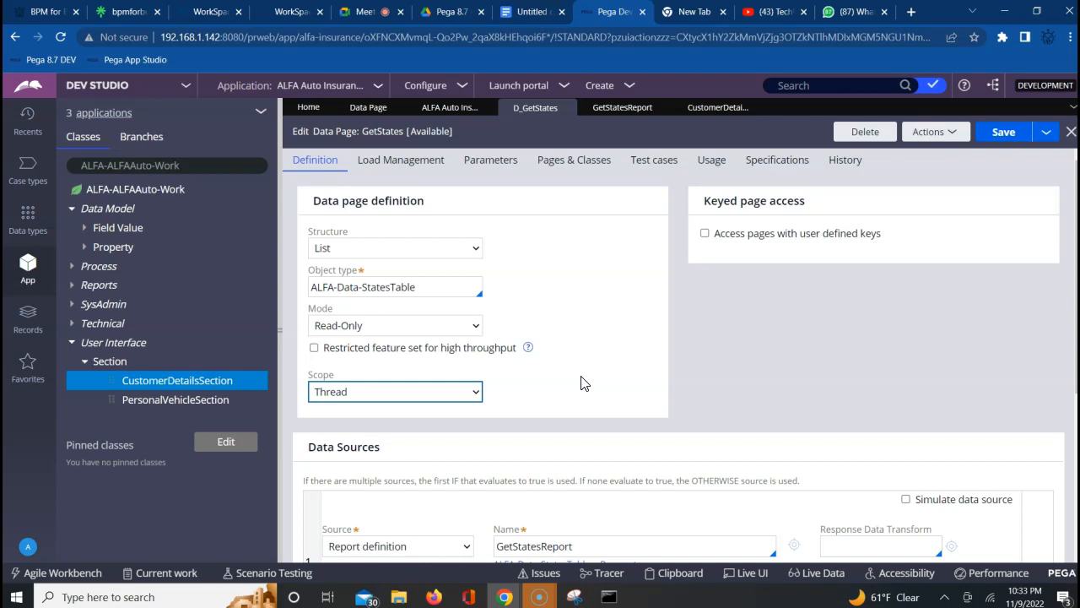
left_click(790, 357)
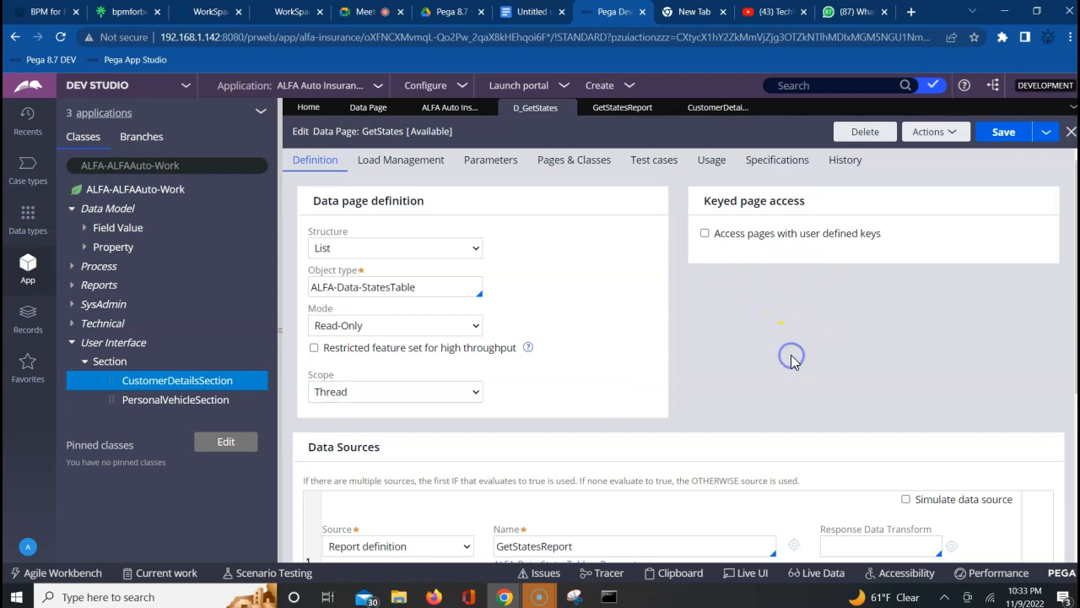
Open the State dropdown's cell properties in CustomerDetailsSection and switch its list source type to Data page.
left_click(699, 108)
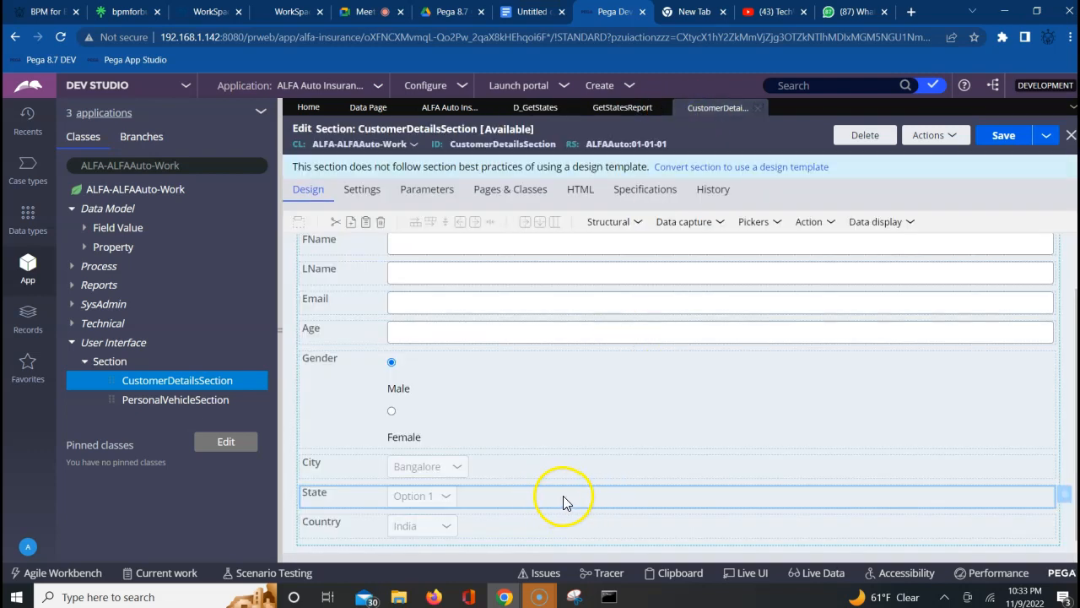
left_click(1065, 498)
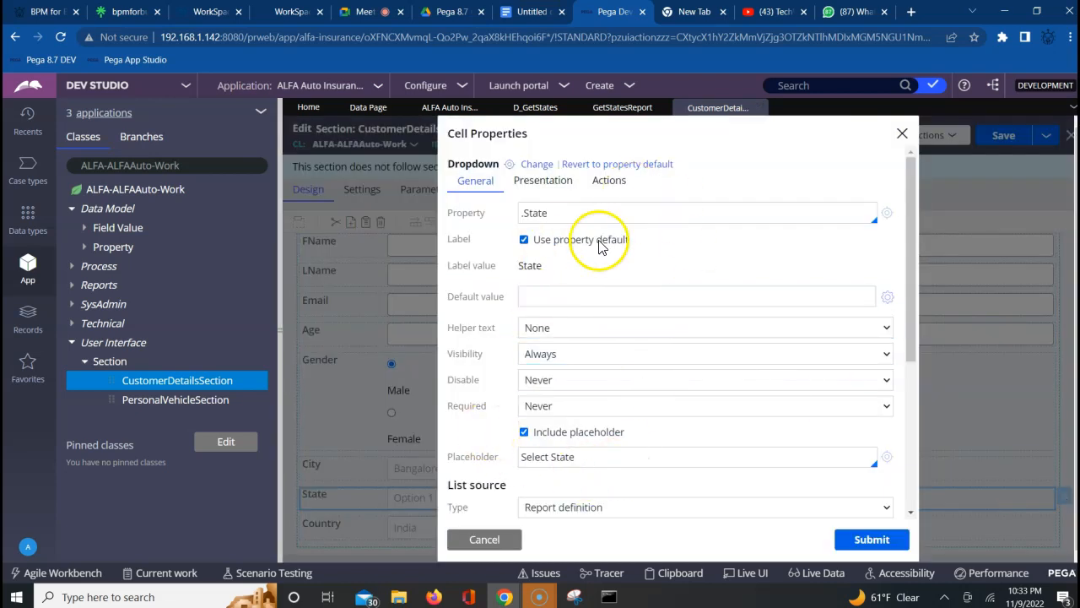
left_click(597, 406)
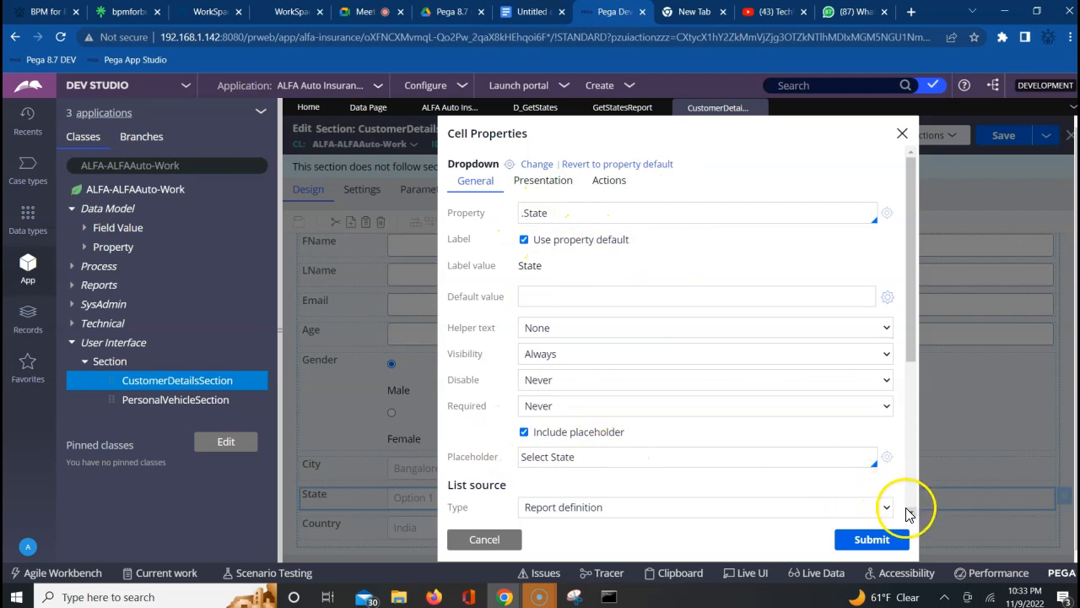
left_click(911, 509)
left_click(912, 508)
left_click(602, 397)
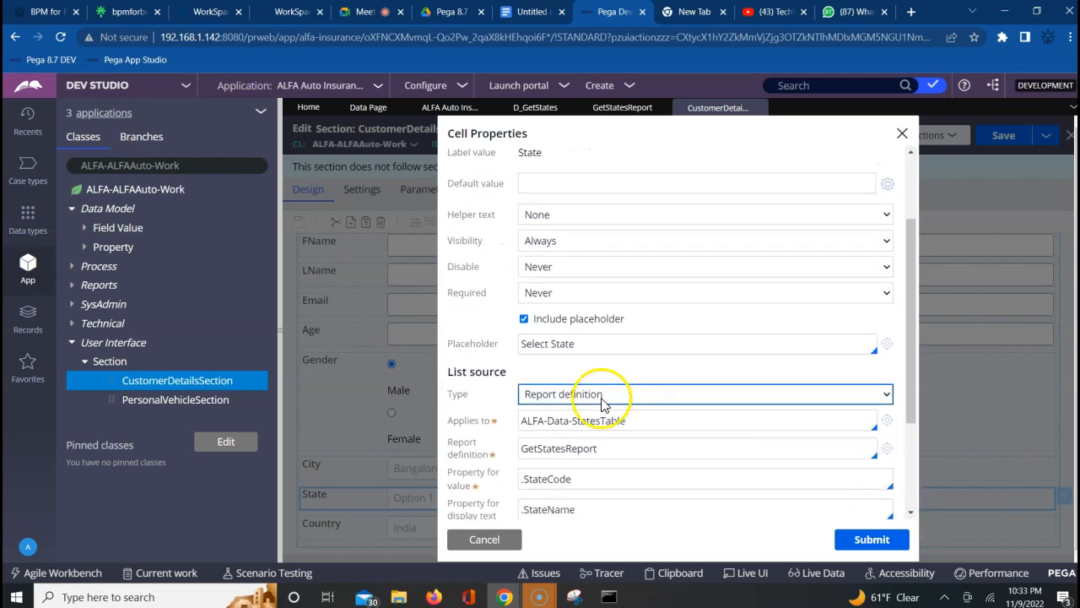
left_click(573, 398)
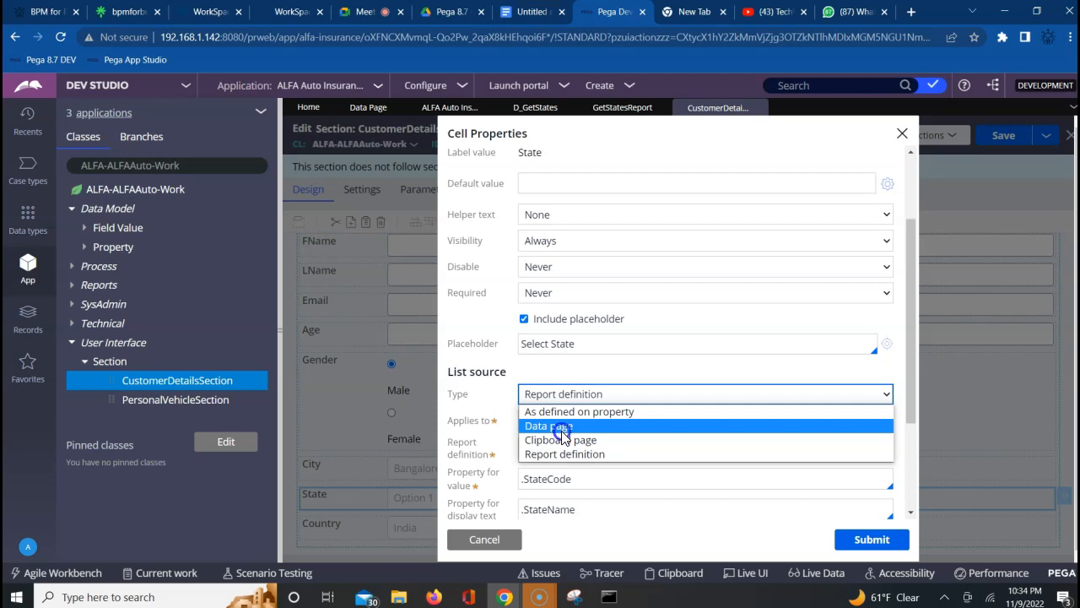
left_click(564, 426)
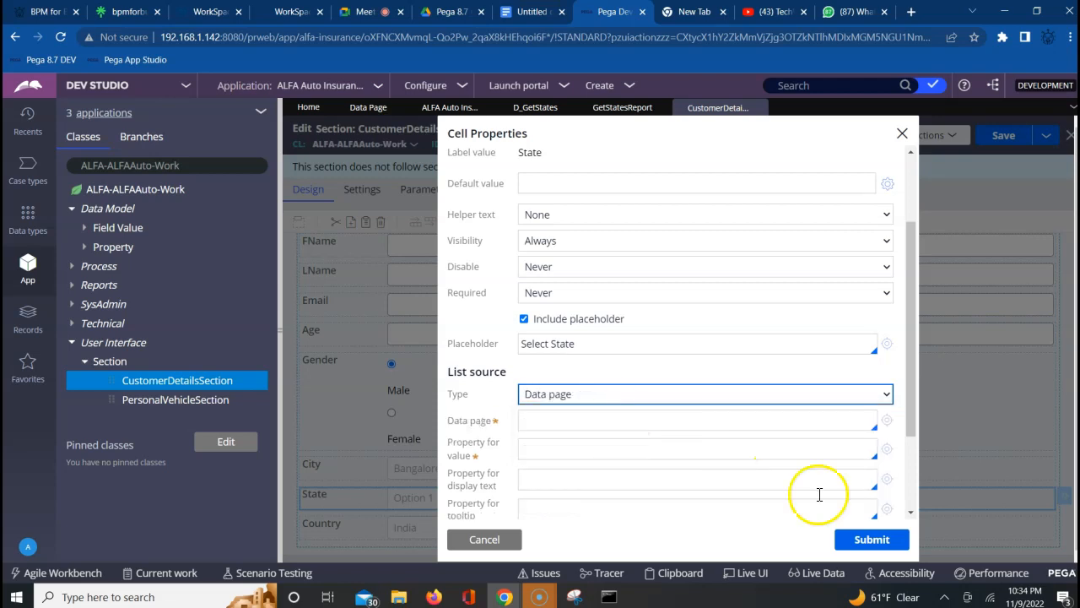
Set the list source data page to D_GetStates.
left_click(627, 420)
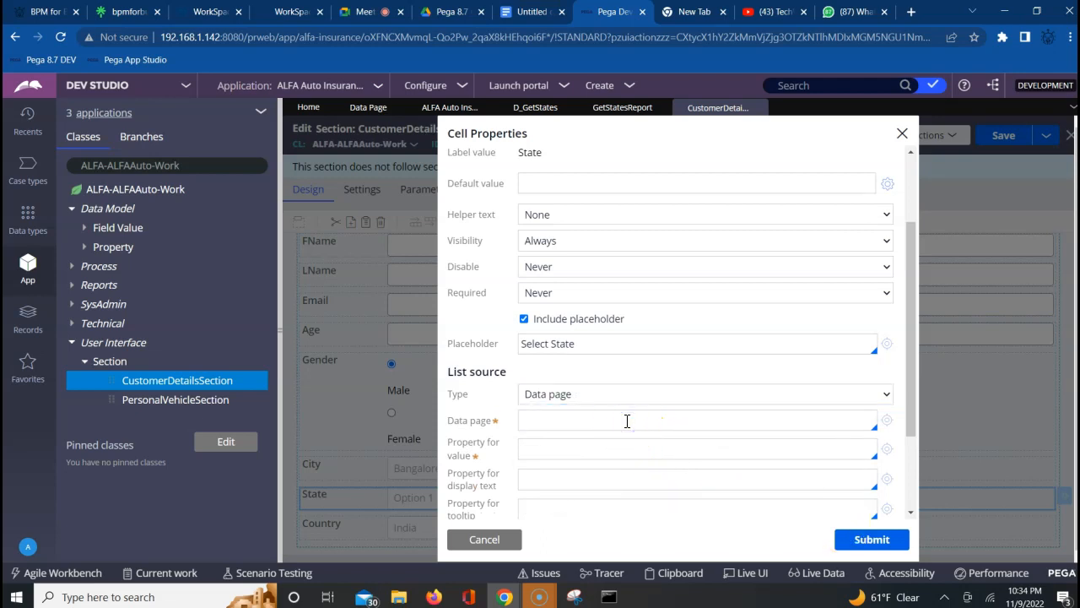
key("Down")
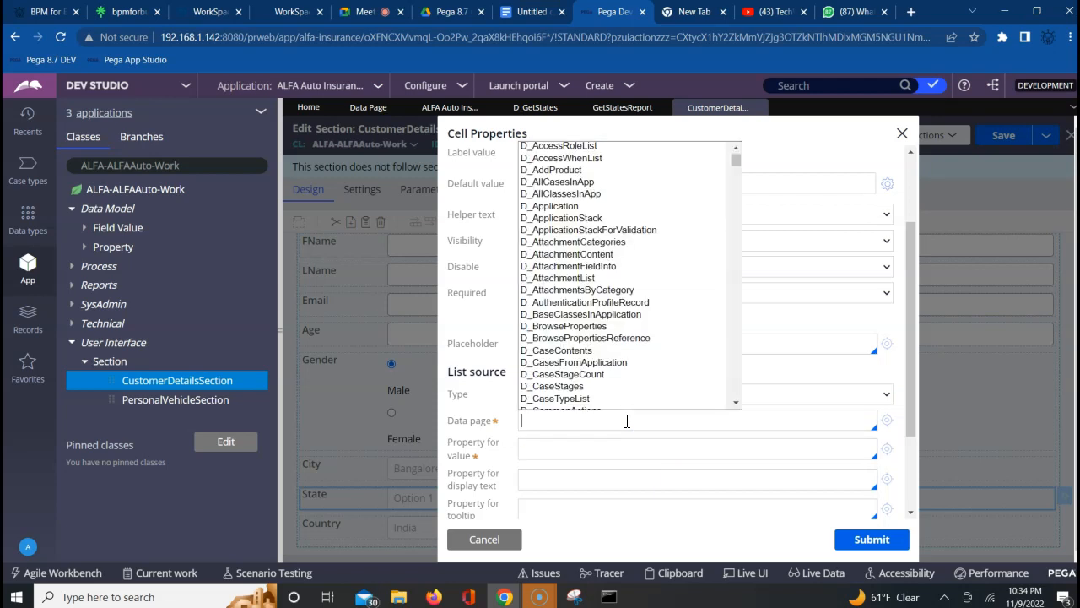
key("Down")
key("Down")
key("Down")
key("Down")
key("Down")
key("Down")
key("Down")
key("Down")
key("Down")
key("Down")
key("Down")
key("Down")
key("Down")
key("Down")
key("Down")
key("Down")
key("Down")
key("Down")
key("Down")
key("Down")
key("Down")
key("Down")
key("Down")
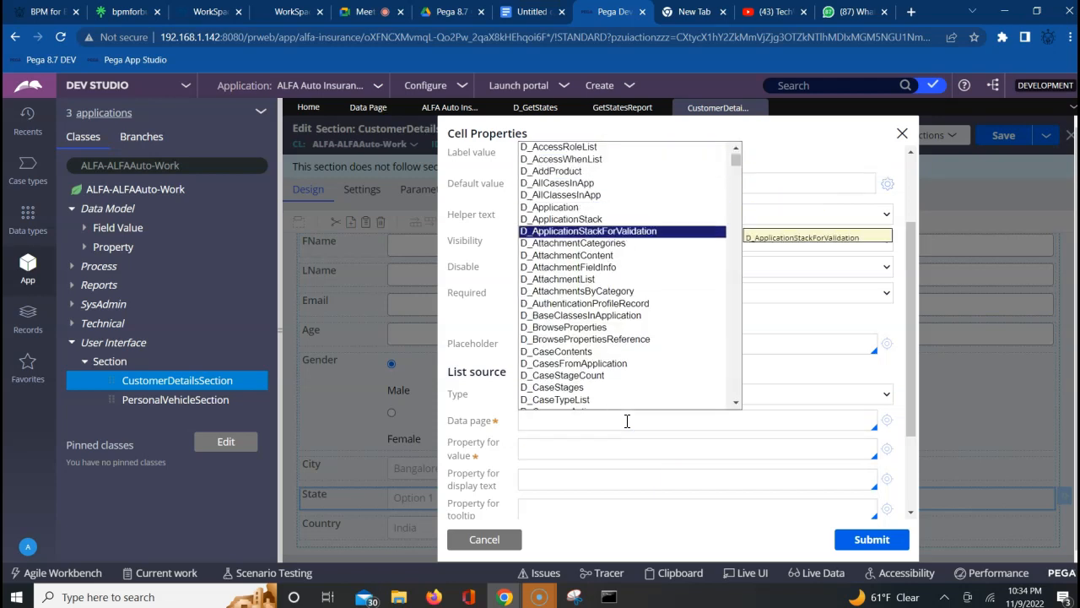
key("Down")
key("Down")
key("Down")
key("Down")
key("Down")
key("Down")
key("Down")
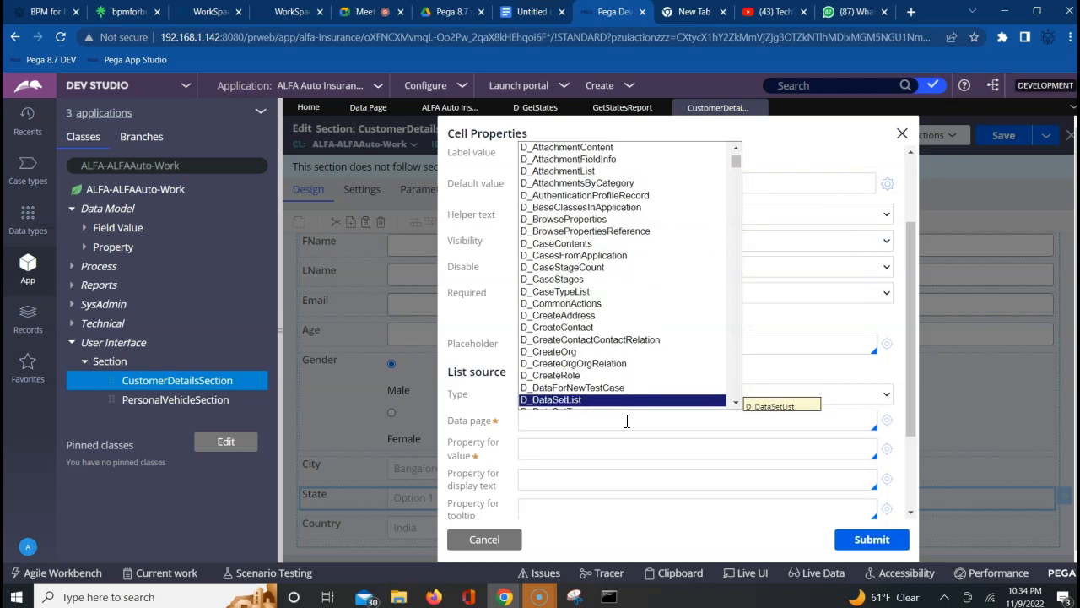
key("Down")
key("Down")
key("Down")
key("Down")
key("Down")
key("Down")
key("Down")
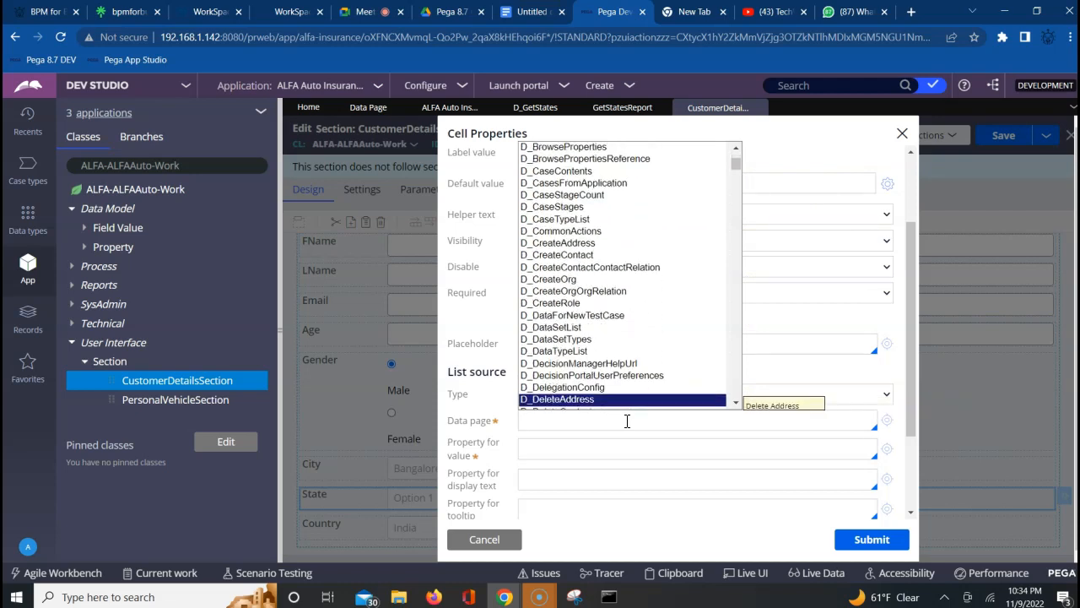
type("D_get")
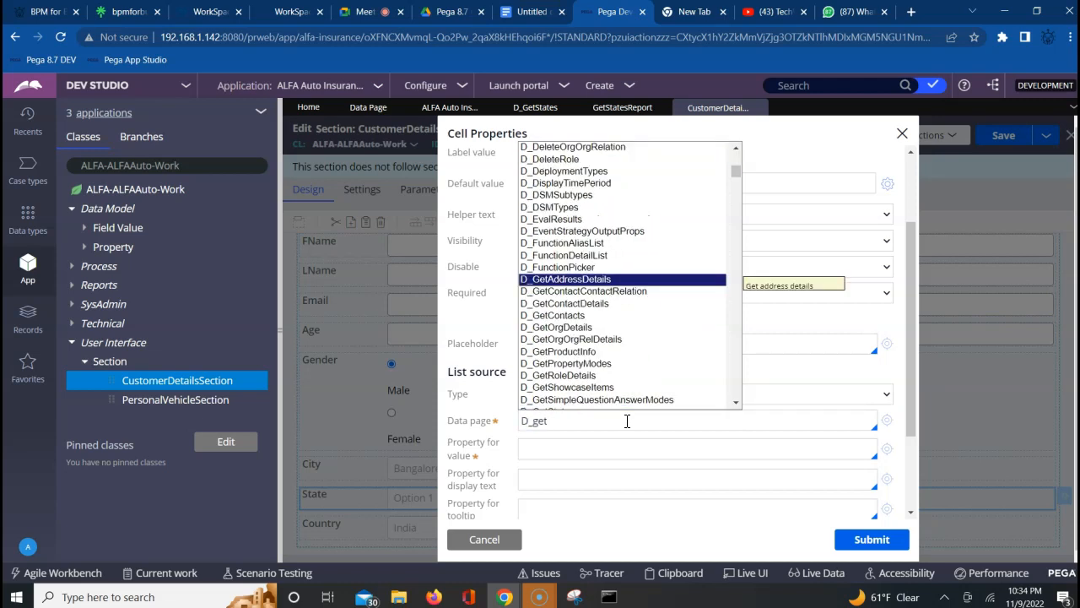
key("Down")
key("Down")
key("Down")
key("Down")
key("Down")
key("Down")
key("Down")
key("Down")
key("Down")
key("Down")
key("Down")
key("Down")
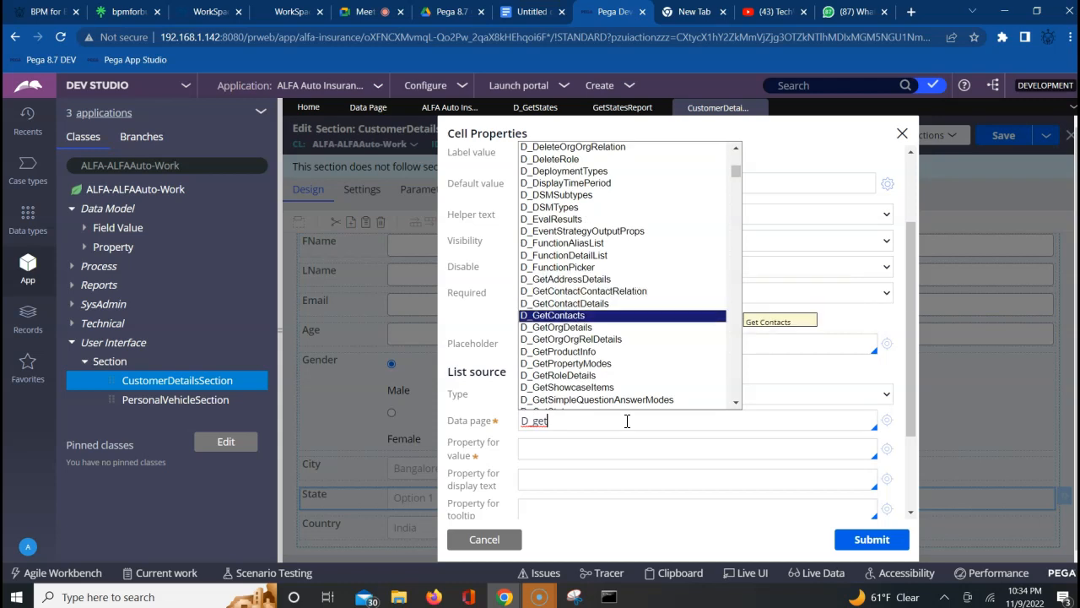
key("Up")
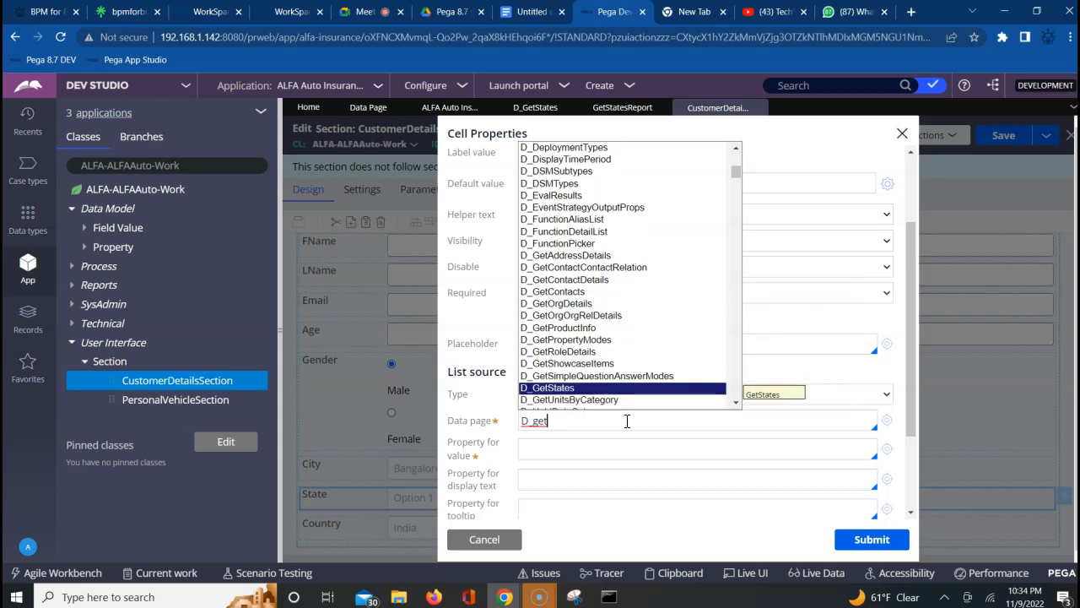
key("Return")
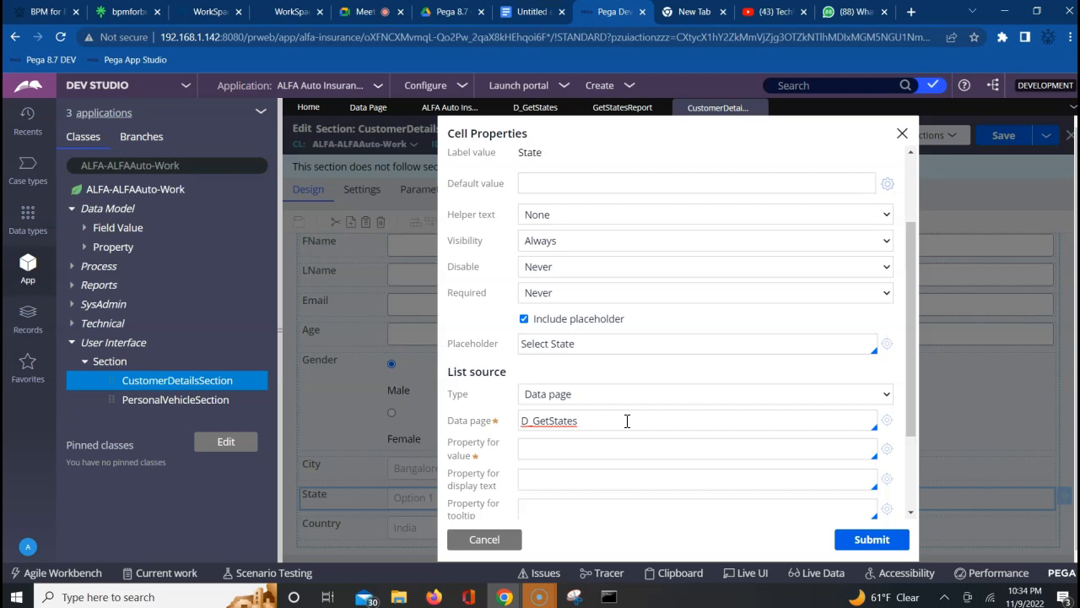
Set the property for value to .StateCode and display text to .StateName, then cancel the cell properties dialog.
left_click(556, 452)
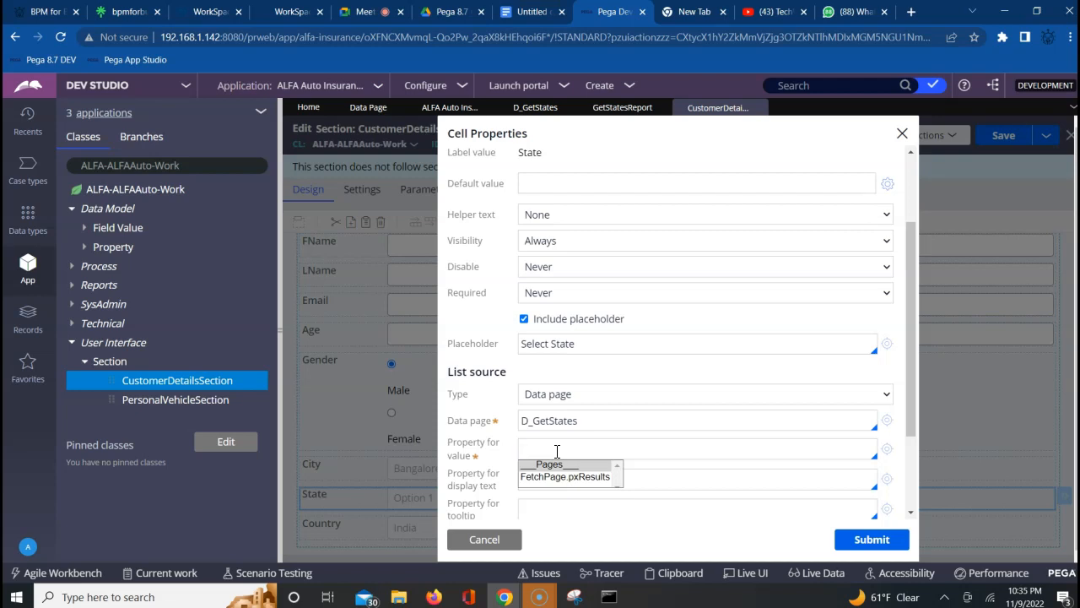
type(".")
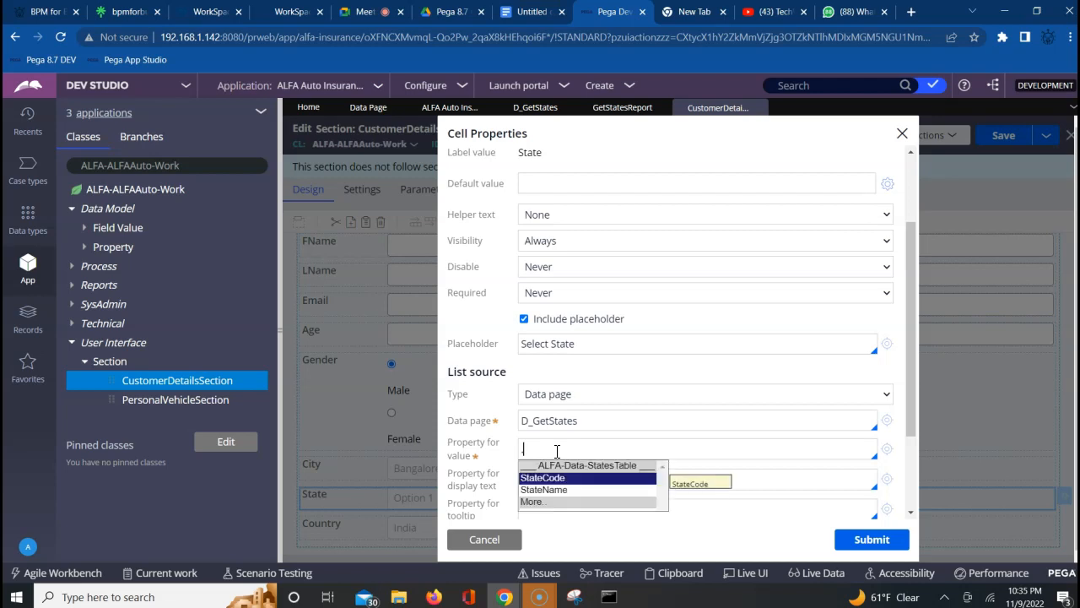
key("Return")
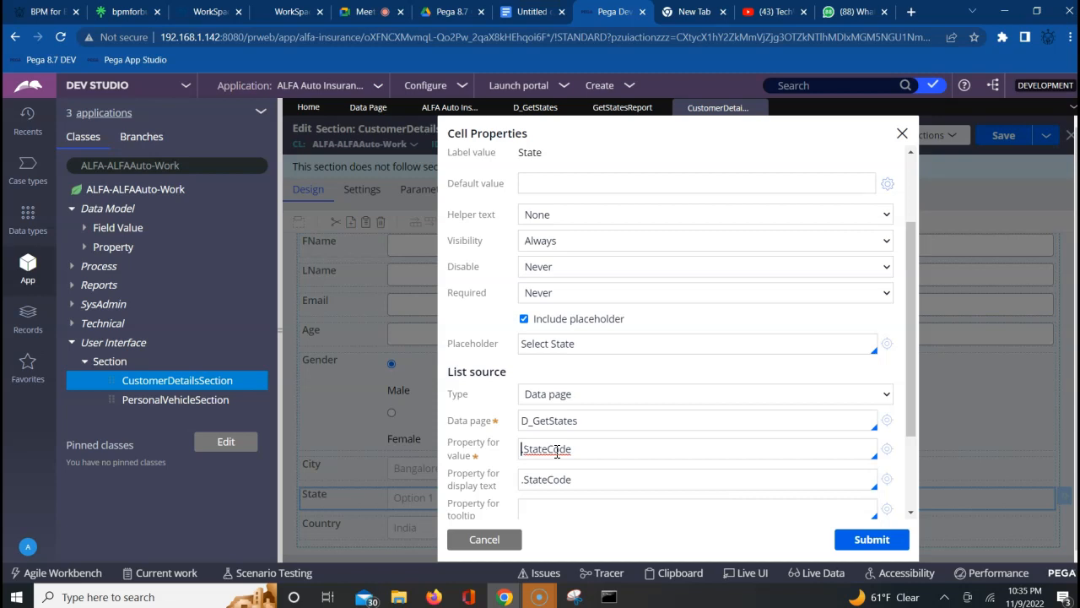
left_click(578, 482)
key("BackSpace")
key("BackSpace")
key("BackSpace")
key("BackSpace")
key("Down")
key("Return")
left_click(473, 541)
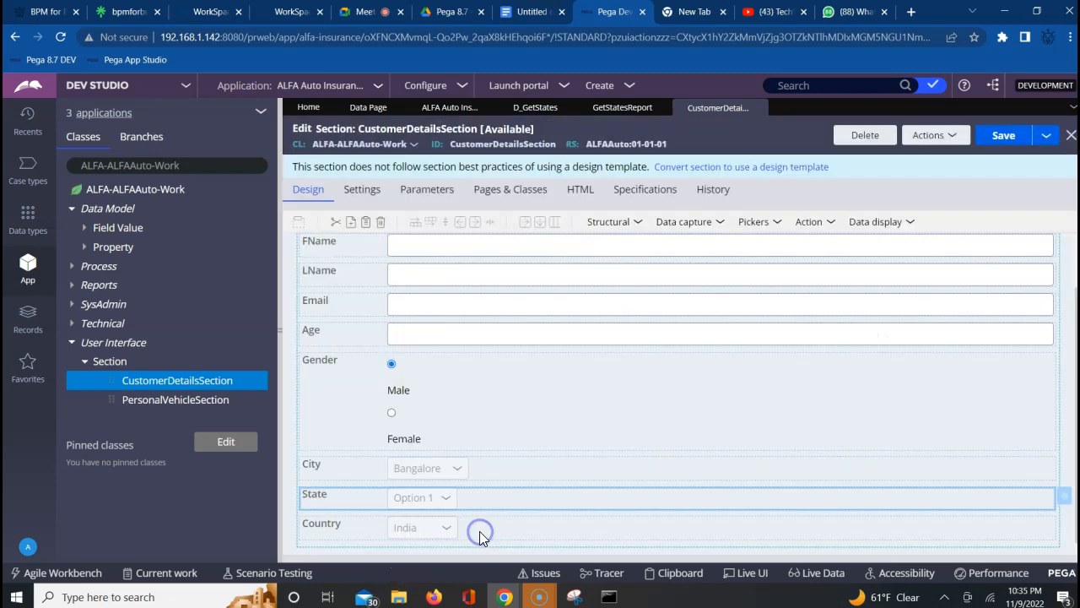
Reopen the State dropdown's cell properties and change its list source type to Data page.
mouse_move(757, 114)
left_click(1066, 499)
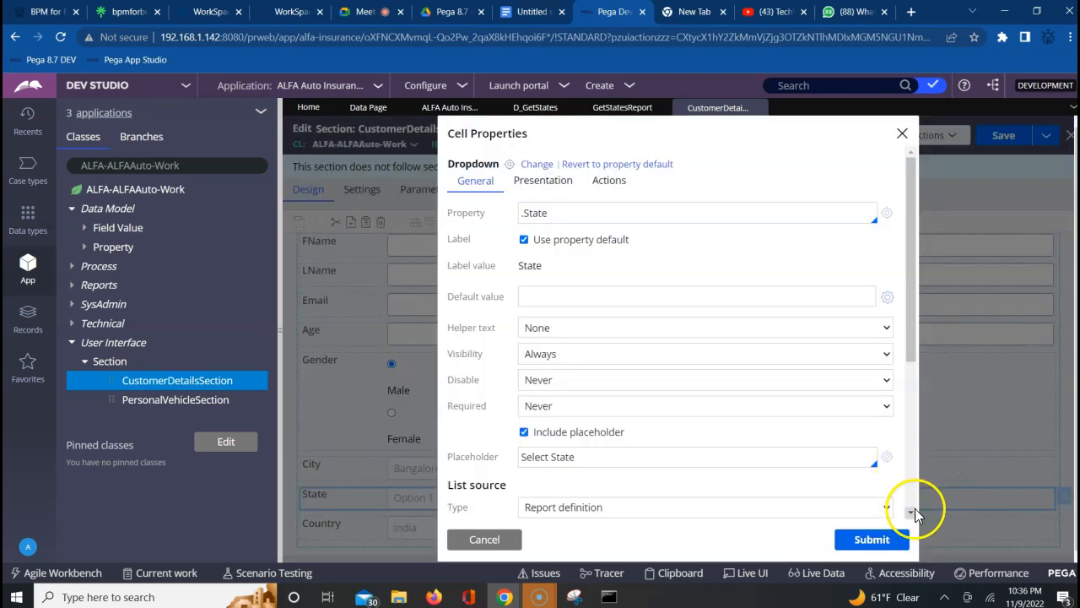
scroll(914, 509, "down", 3)
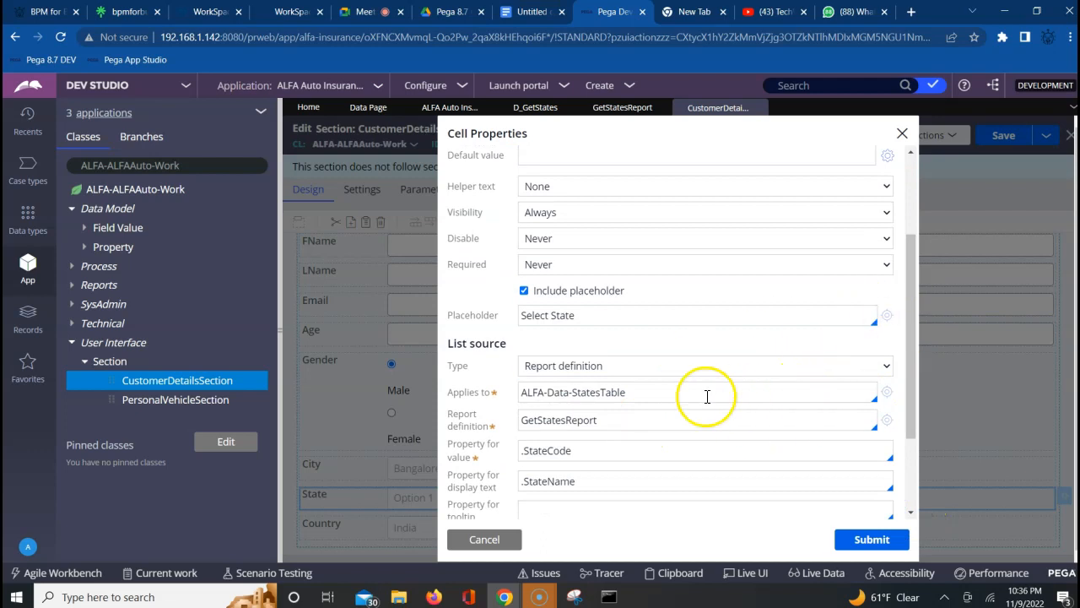
left_click(604, 369)
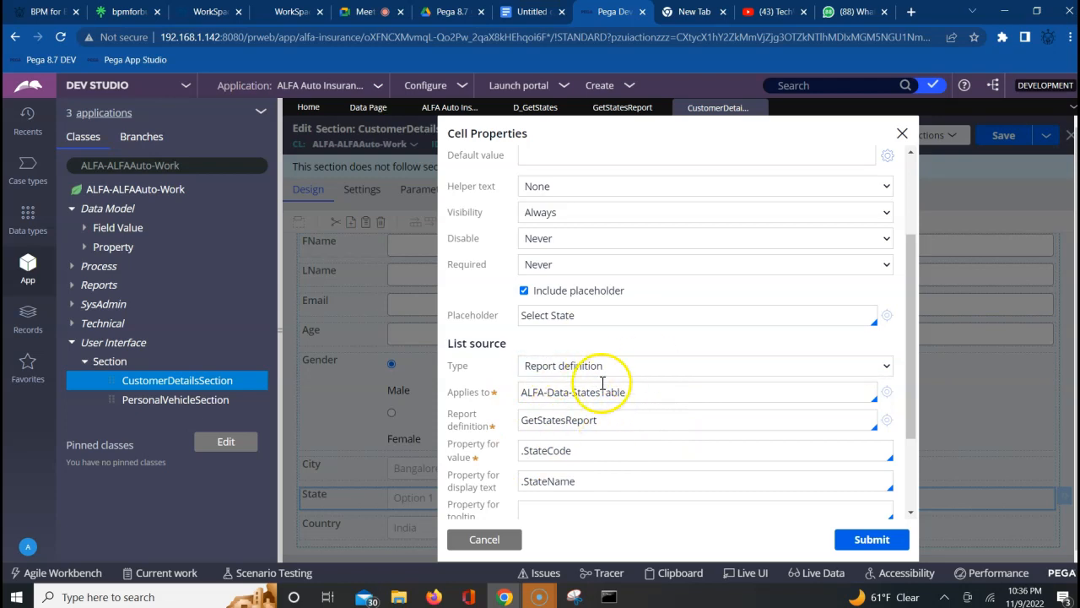
left_click(650, 368)
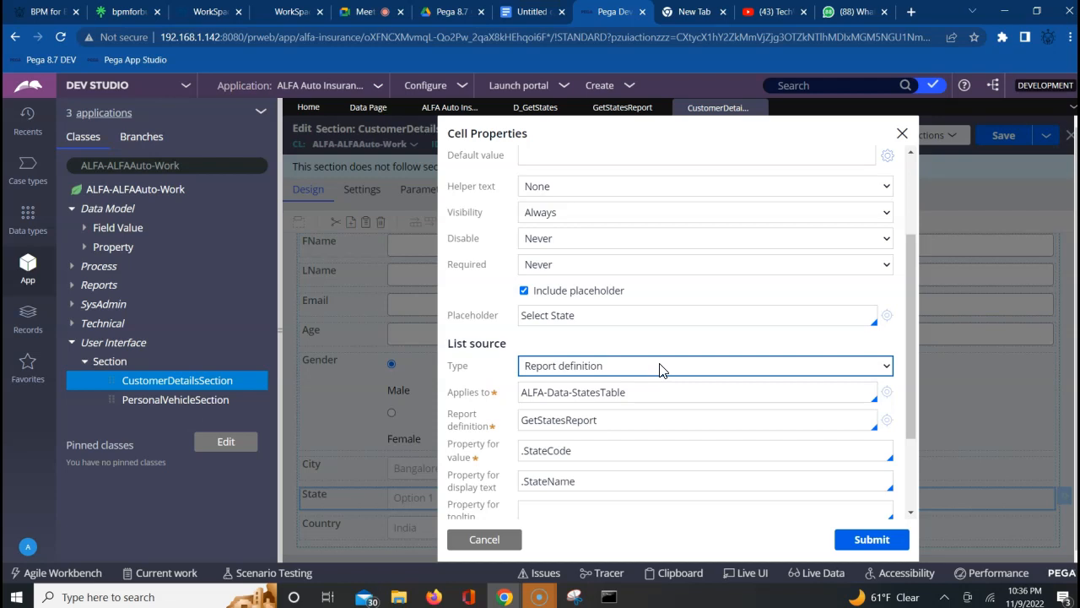
left_click(660, 370)
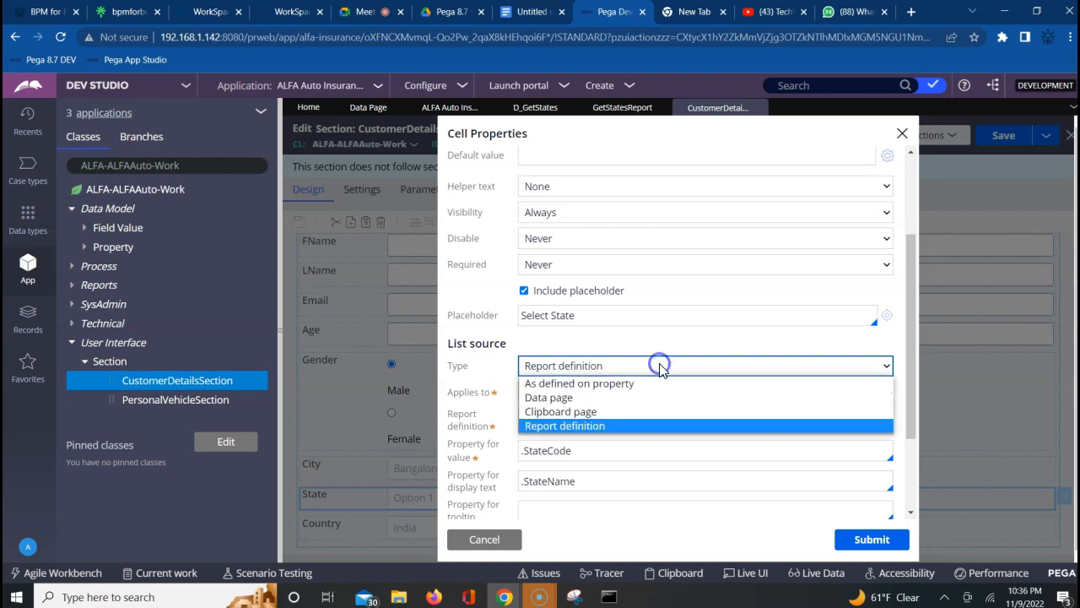
left_click(582, 399)
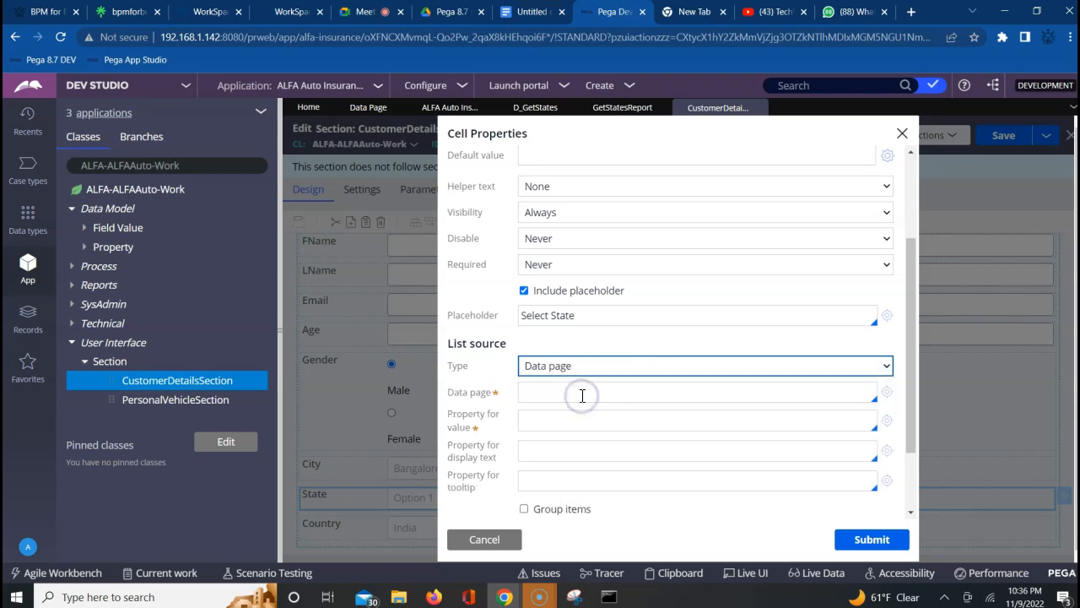
Set the list source data page to D_GetStates.
left_click(584, 394)
left_click(584, 394)
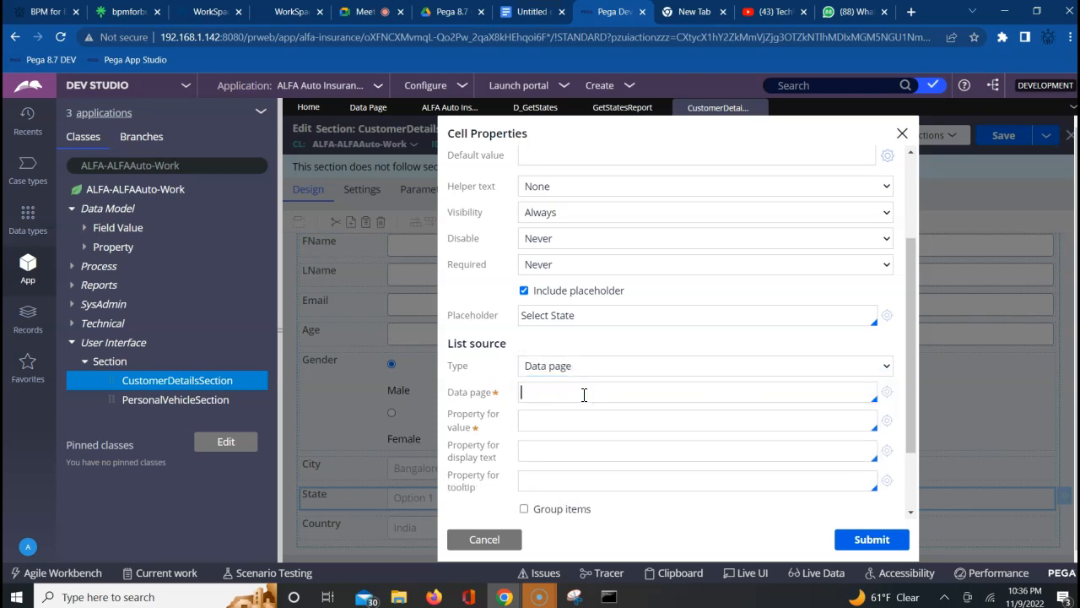
type("D_GetS")
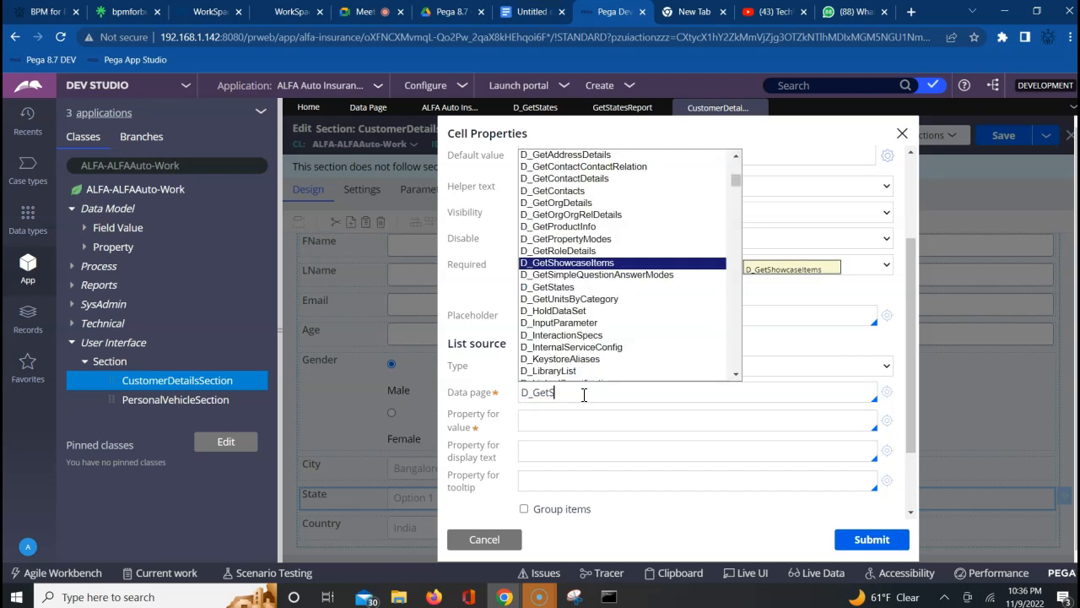
key("Down")
key("Down")
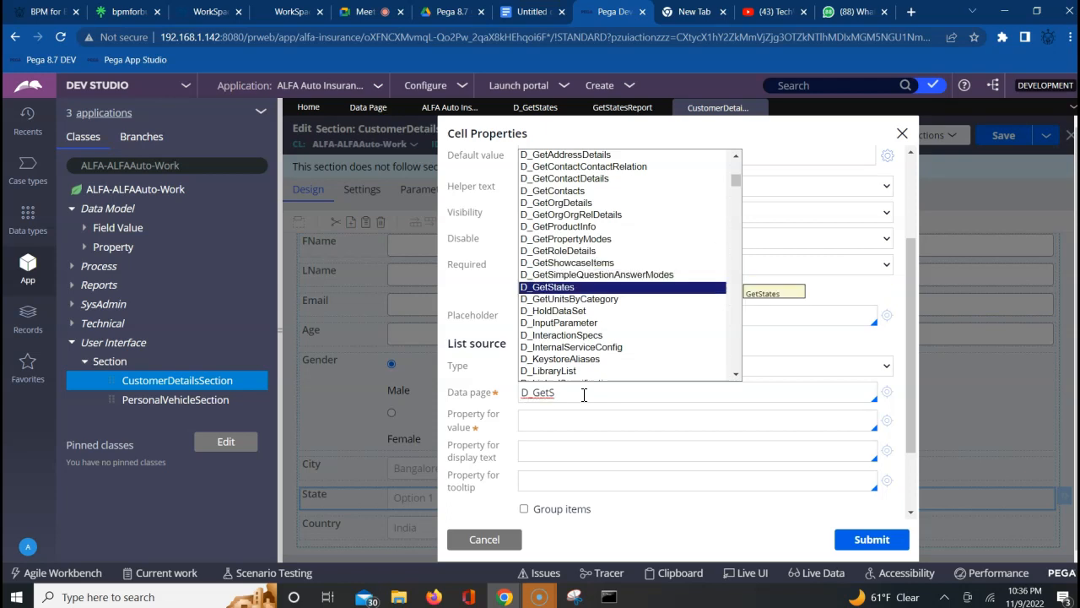
key("Return")
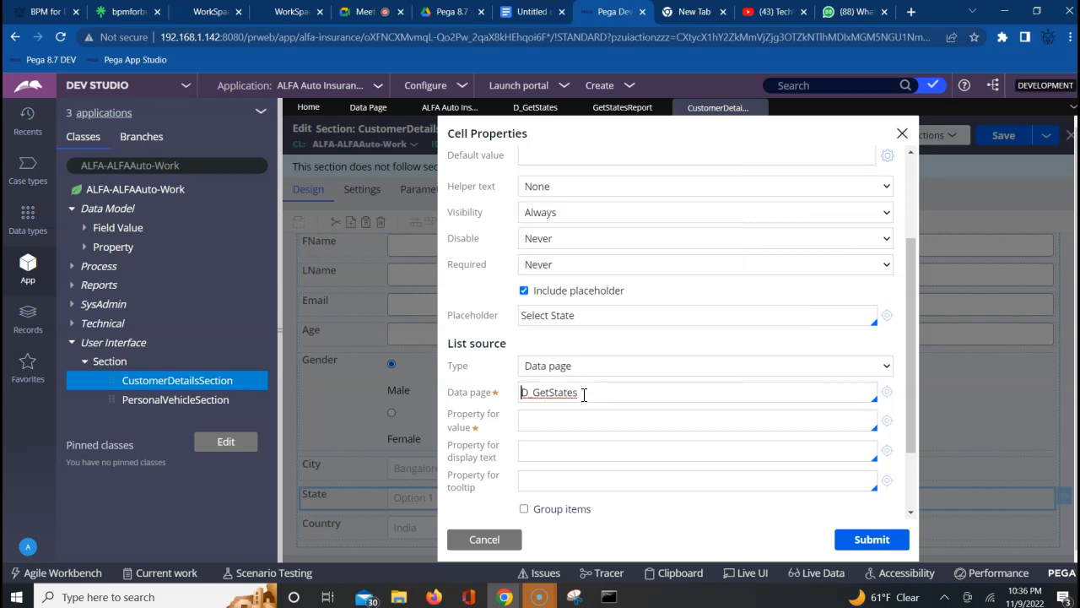
Set the property for value to .StateCode and display text to .StateName, submit the cell properties, and save the section.
left_click(548, 427)
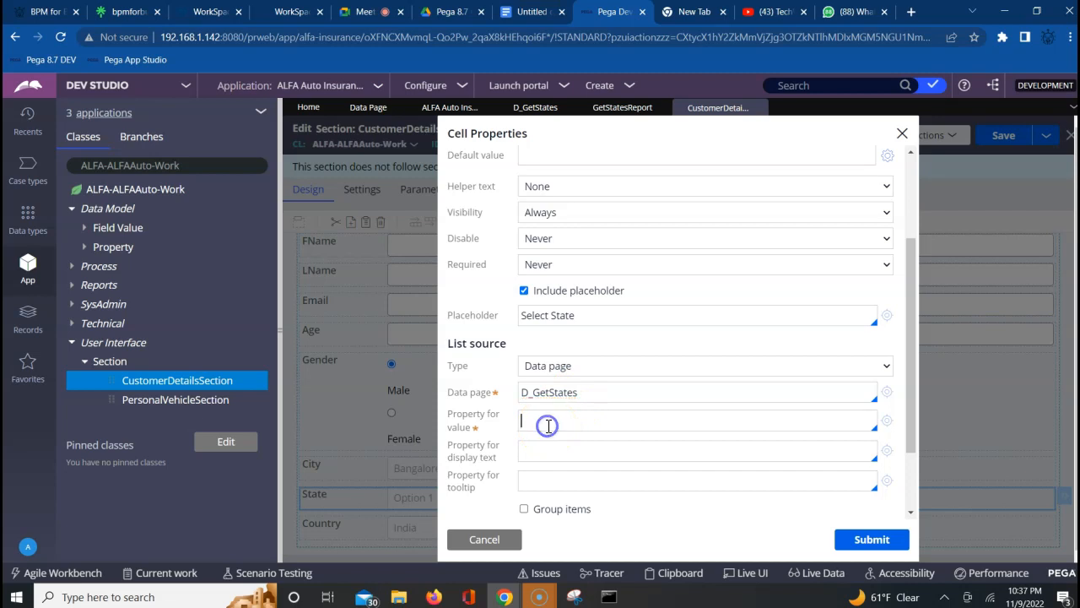
type(".")
key("Down")
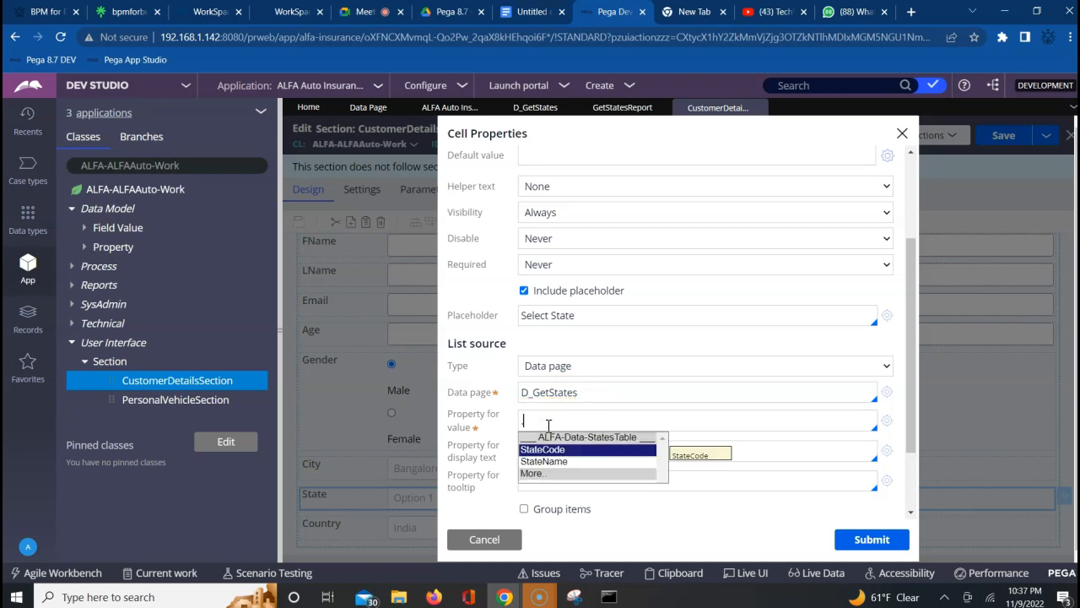
key("Return")
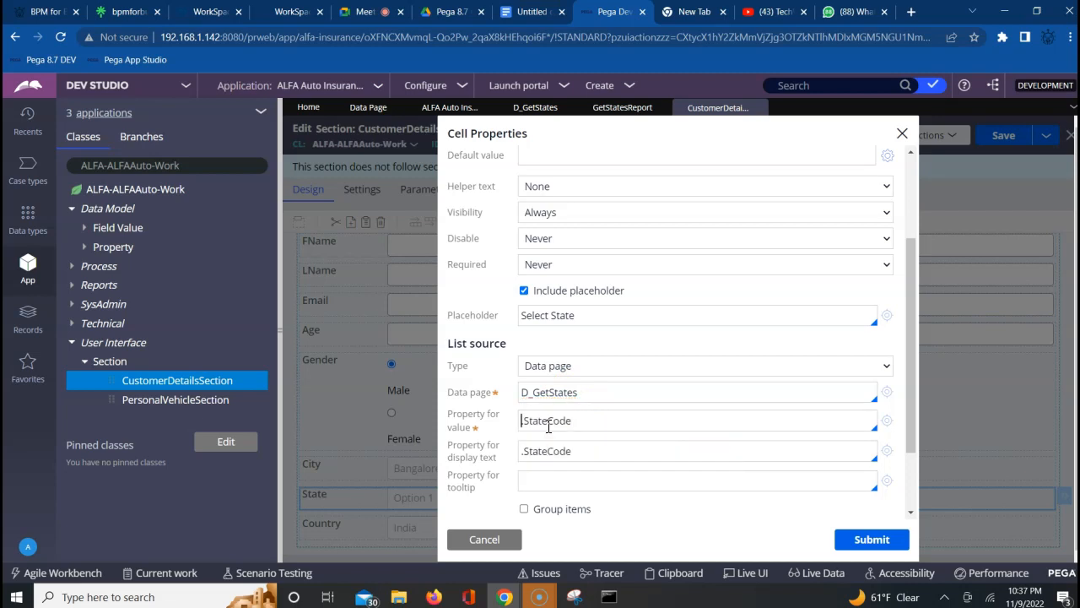
left_click(589, 451)
key("BackSpace")
key("BackSpace")
key("BackSpace")
key("BackSpace")
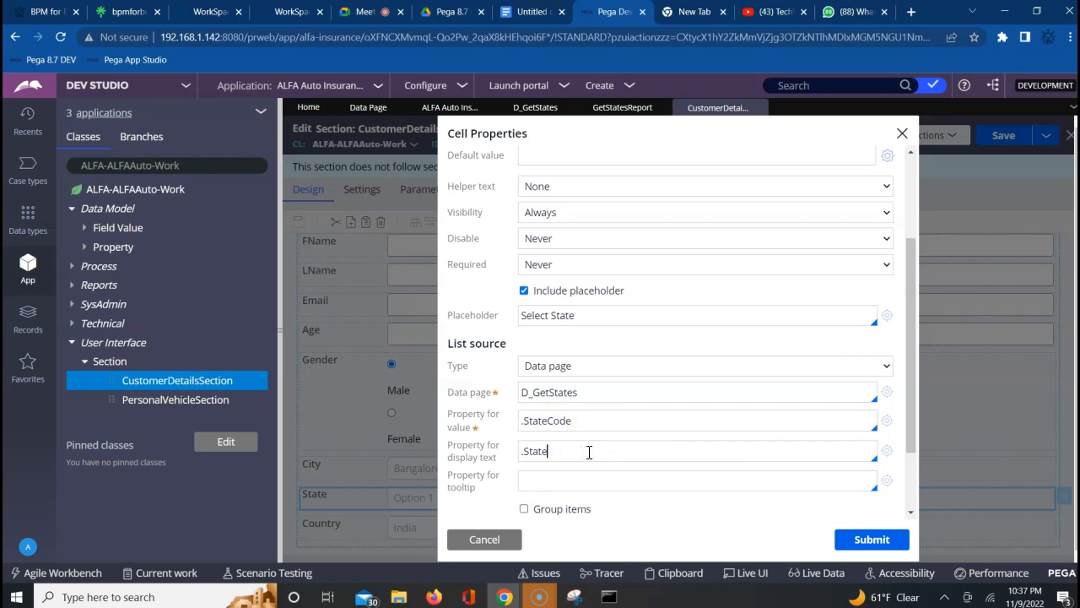
key("Down")
key("Down")
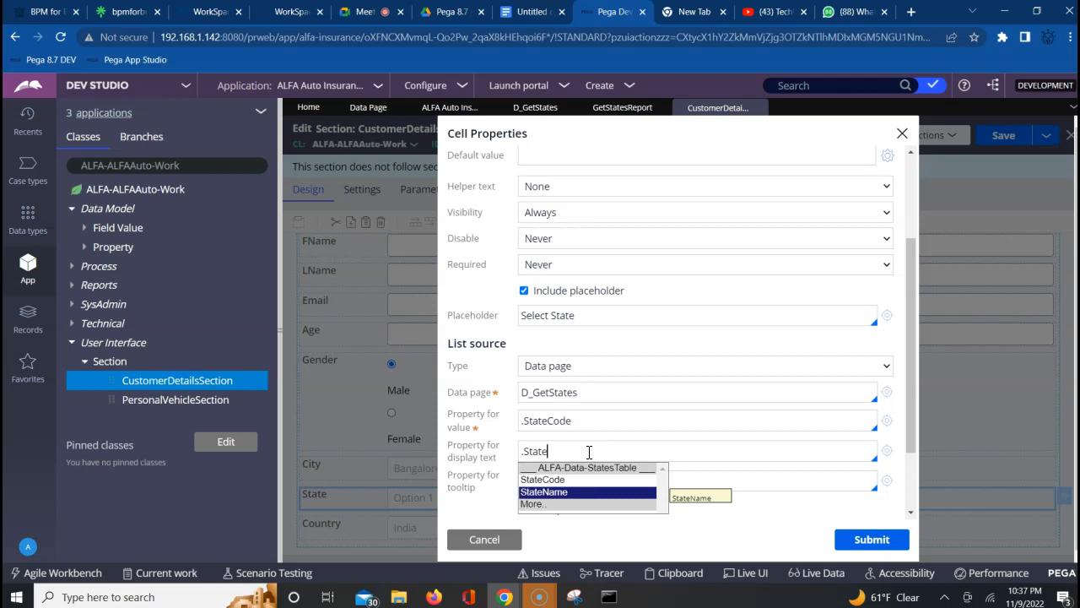
key("Return")
left_click(873, 540)
left_click(1002, 140)
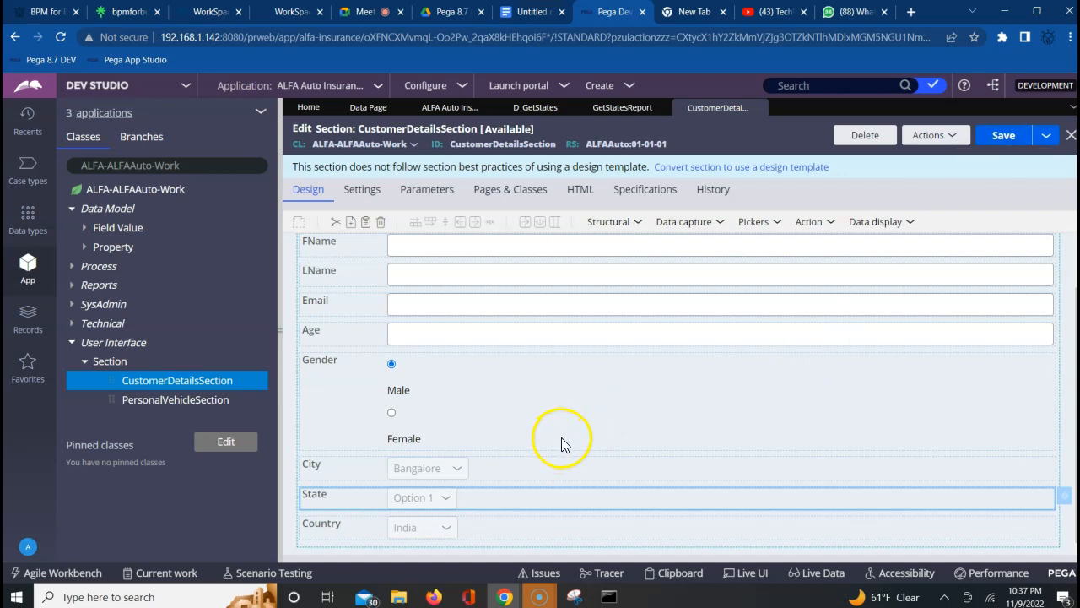
Copy the State dropdown row in CustomerDetailsSection and open PersonalVehicleSection.
left_click(503, 500)
right_click(503, 496)
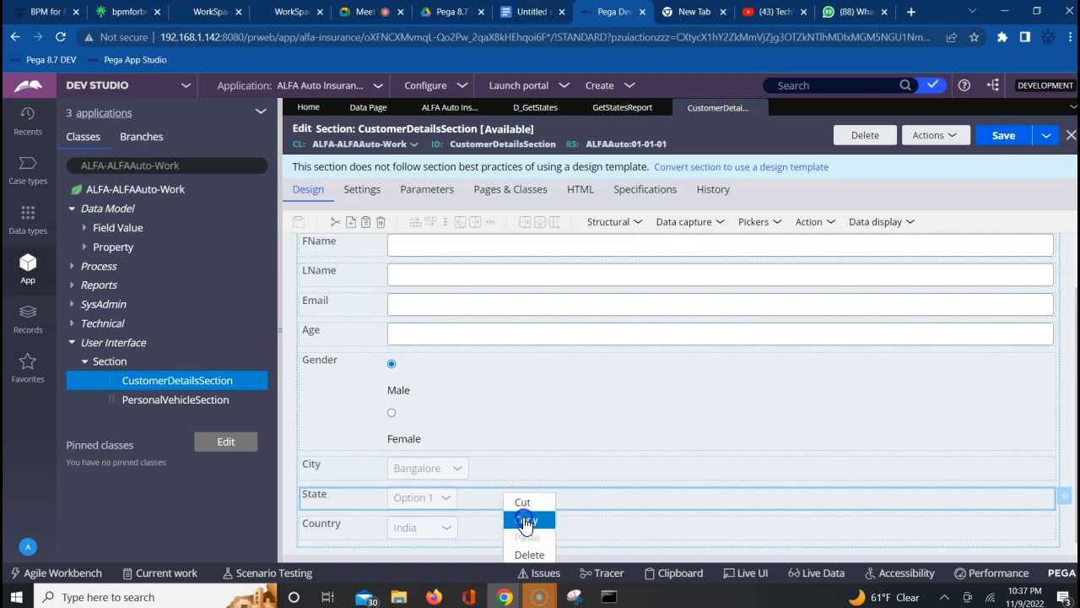
left_click(525, 520)
left_click(176, 401)
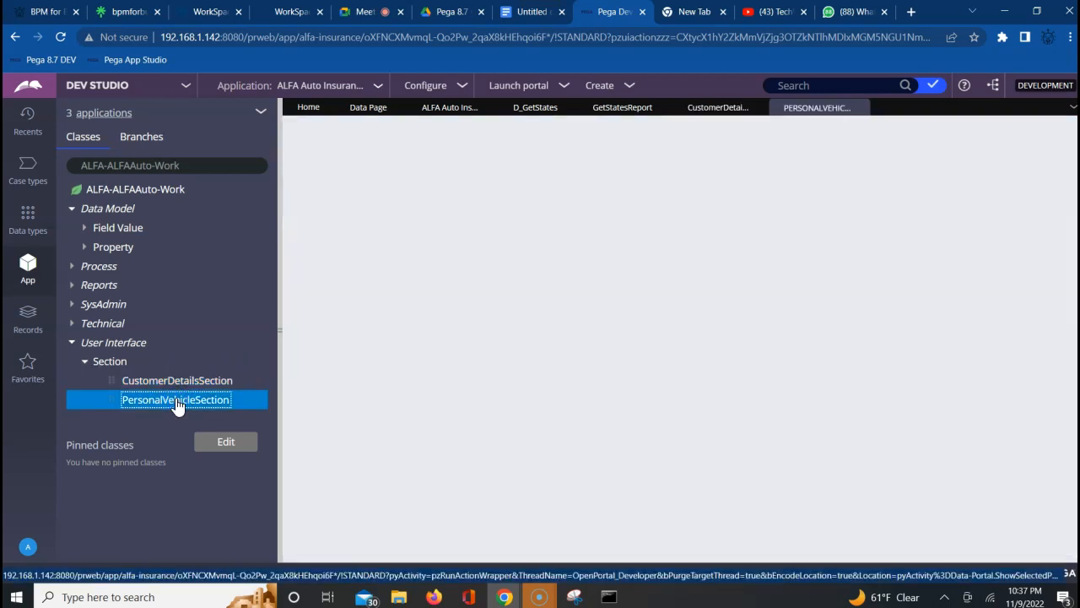
left_click(176, 402)
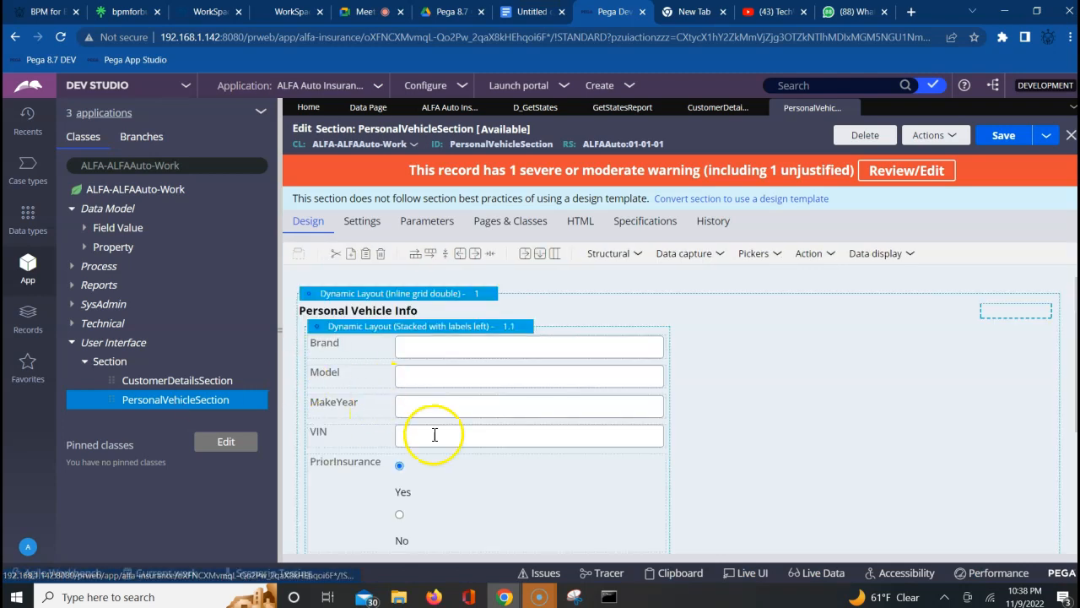
left_click(713, 469)
scroll(713, 469, "down", 3)
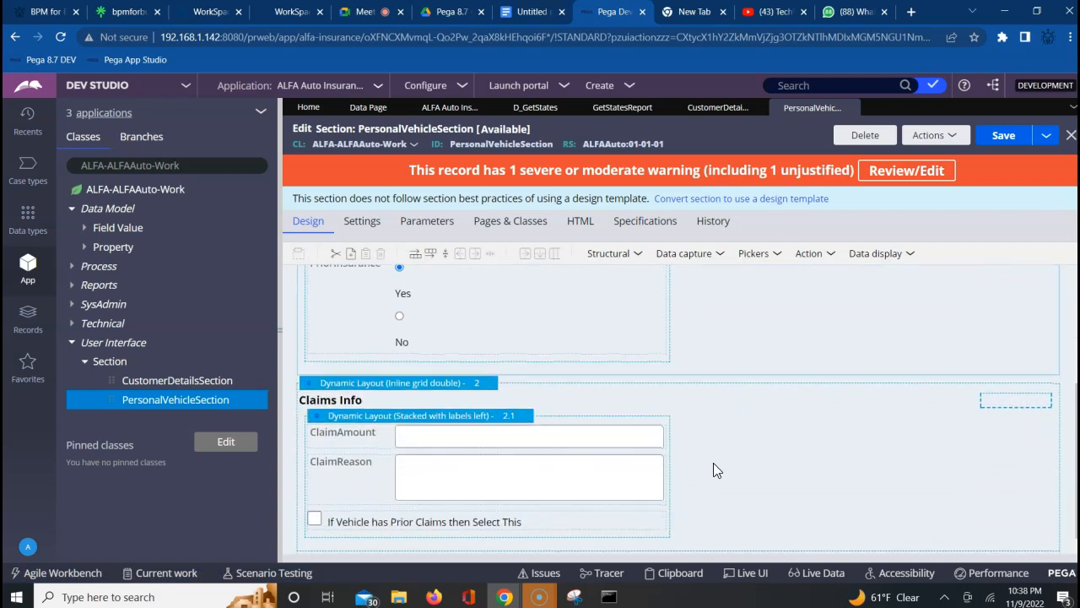
left_click(554, 346)
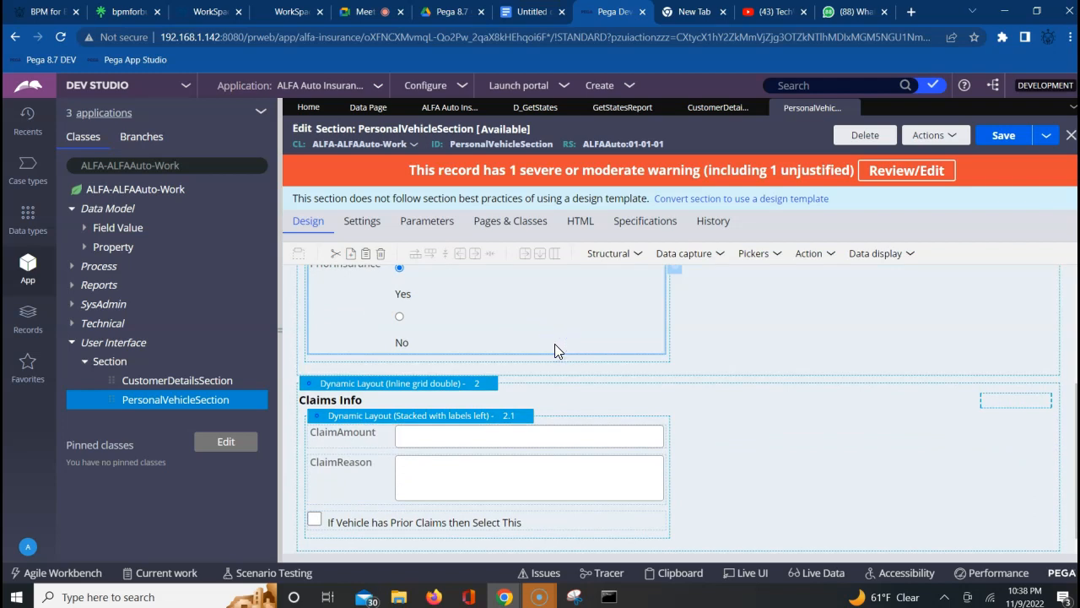
right_click(554, 344)
left_click(701, 337)
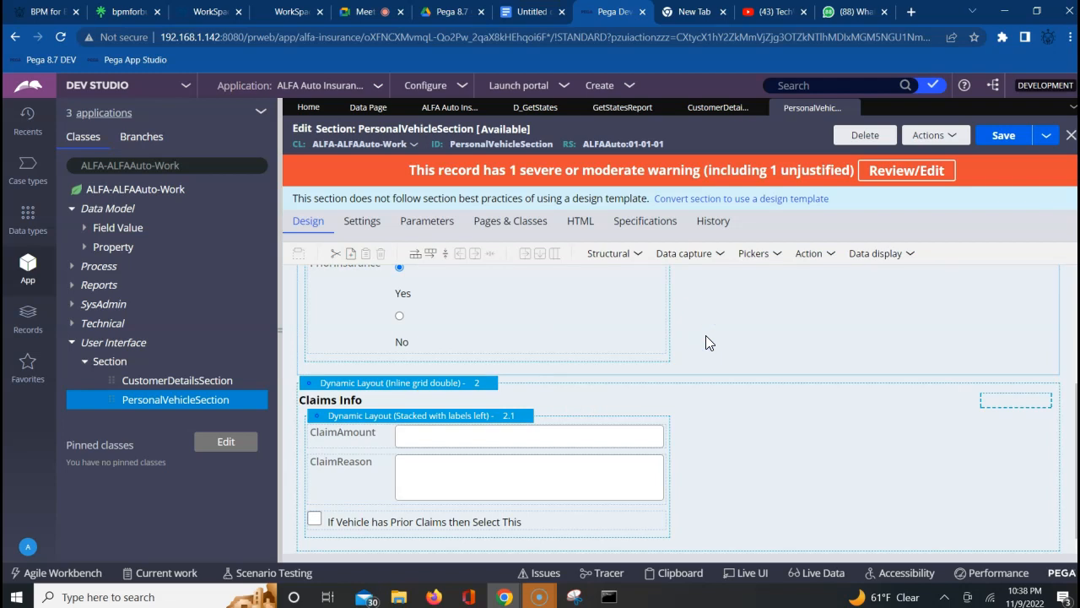
scroll(706, 336, "up", 3)
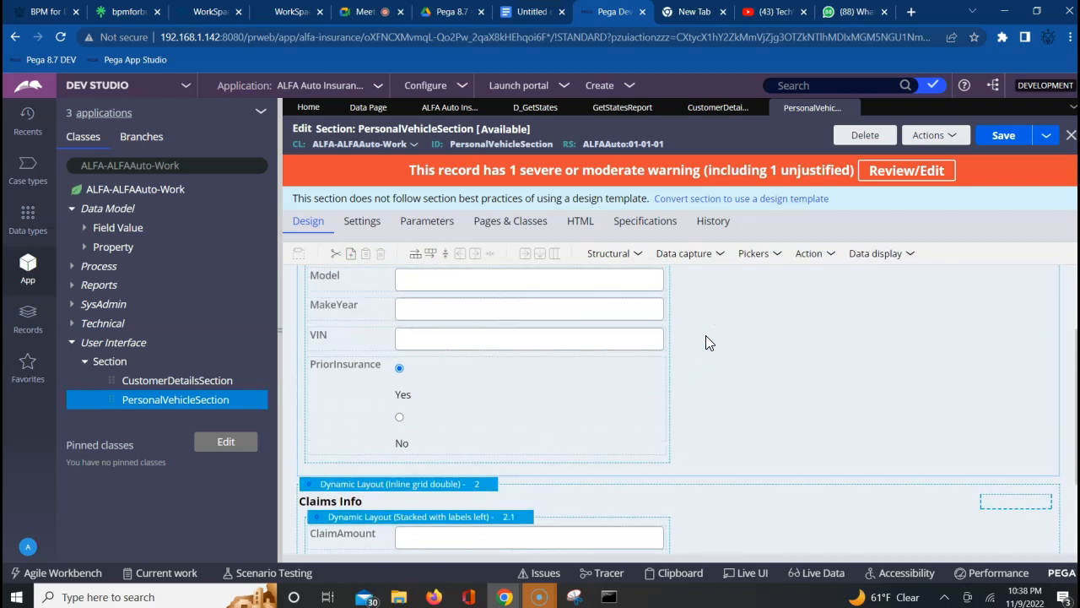
scroll(706, 342, "up", 1)
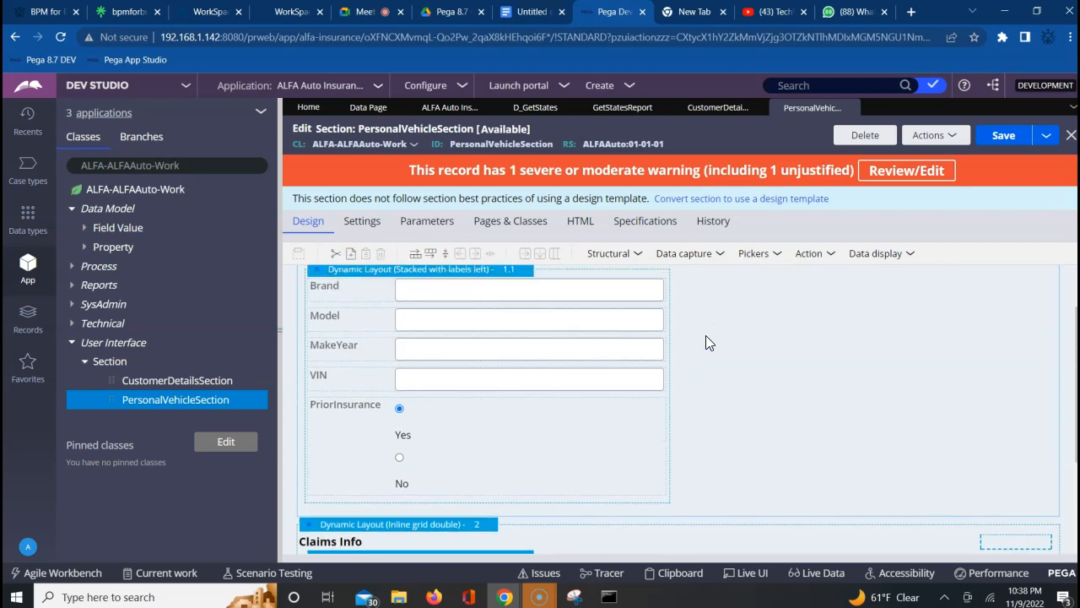
Return to CustomerDetailsSection and copy the State dropdown row again.
left_click(731, 110)
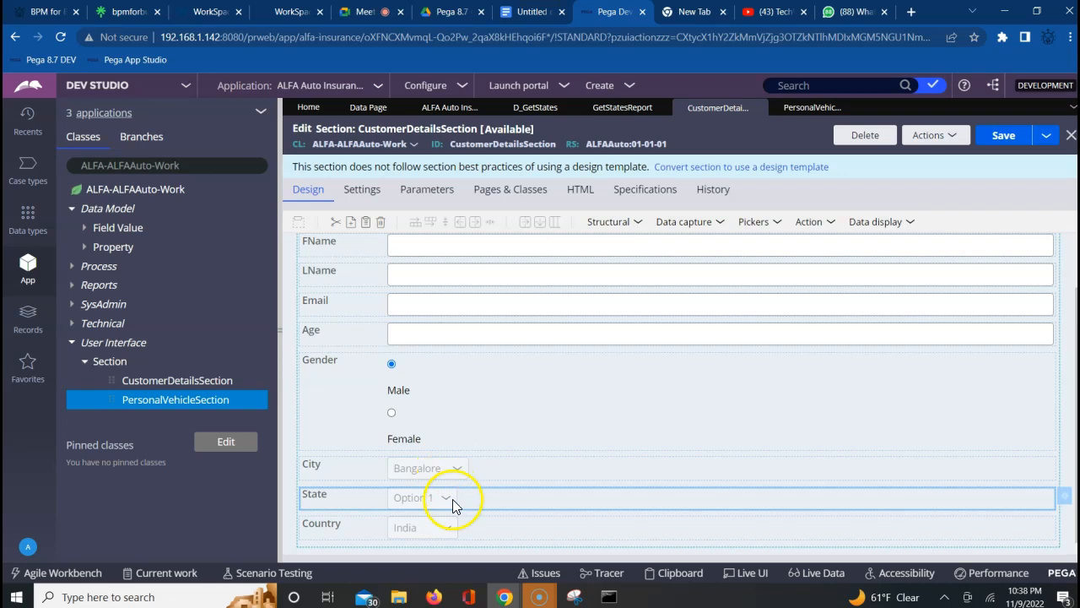
right_click(470, 499)
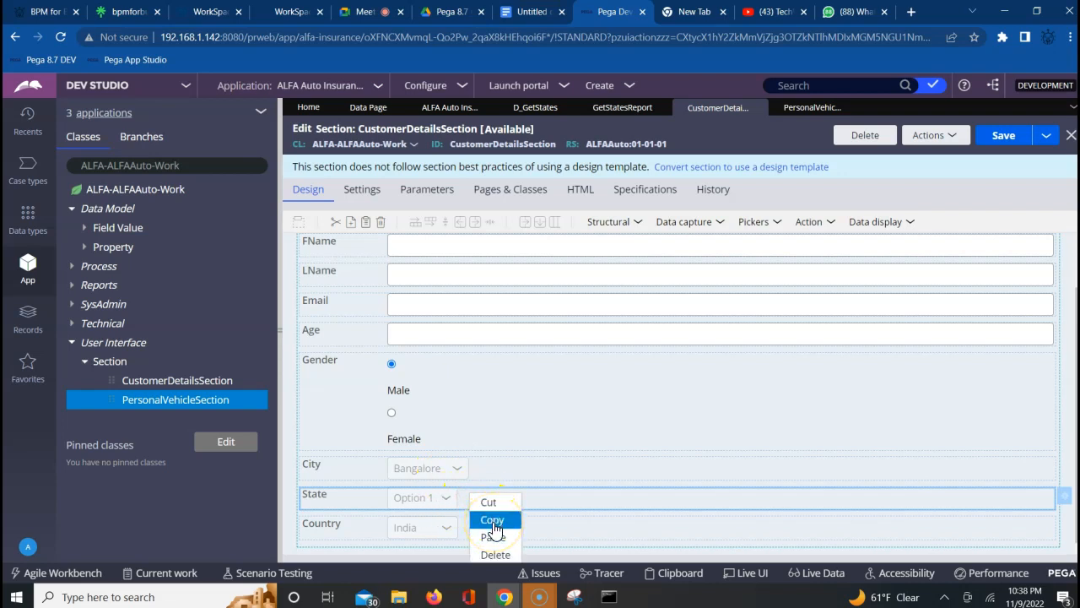
left_click(493, 521)
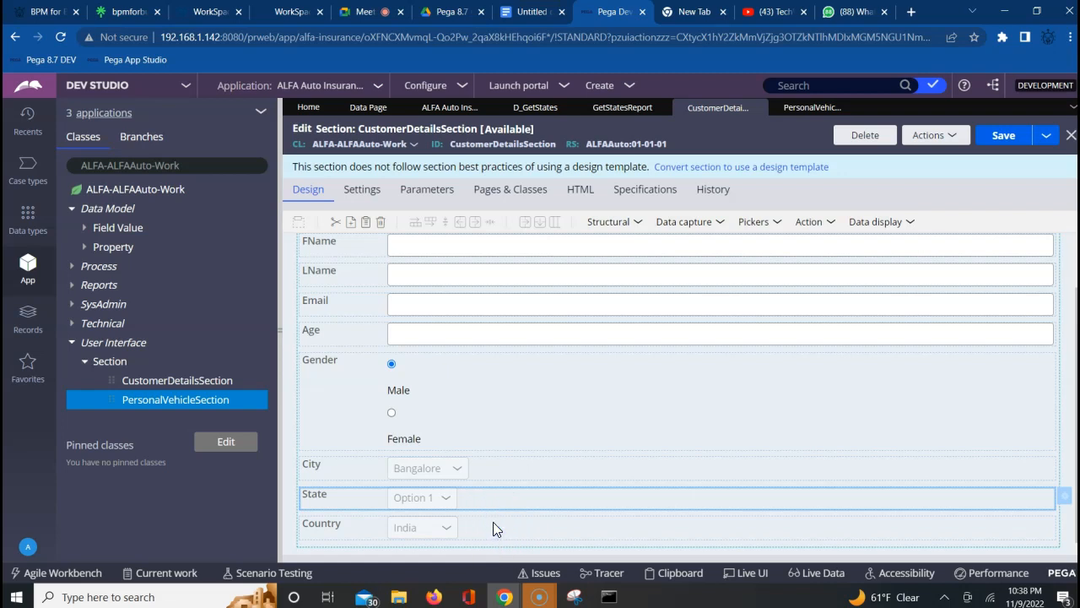
Paste the State dropdown below PriorInsurance in PersonalVehicleSection and save that section.
left_click(786, 109)
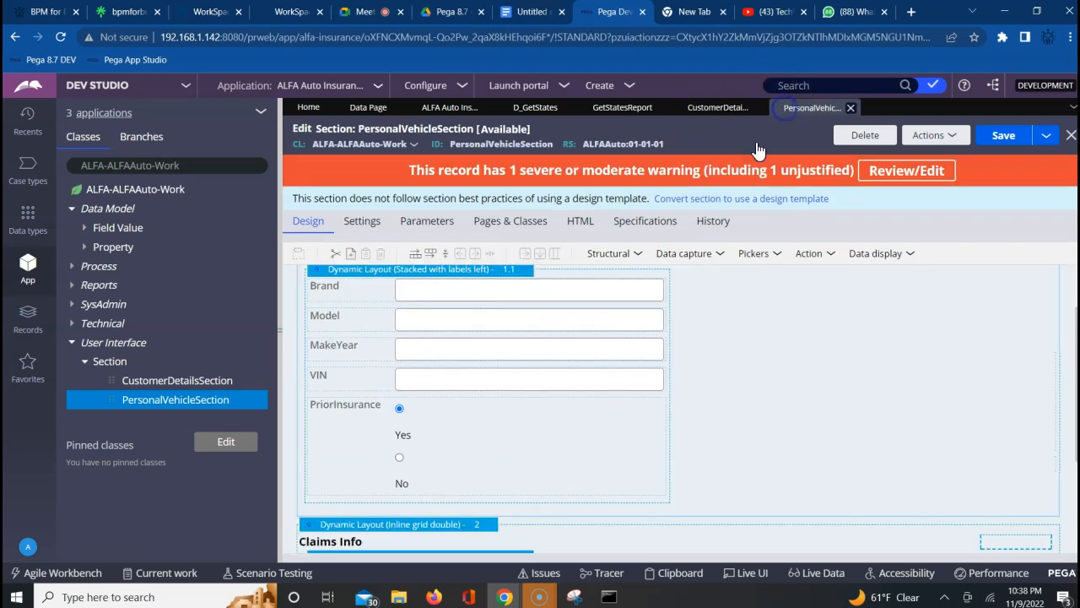
right_click(563, 459)
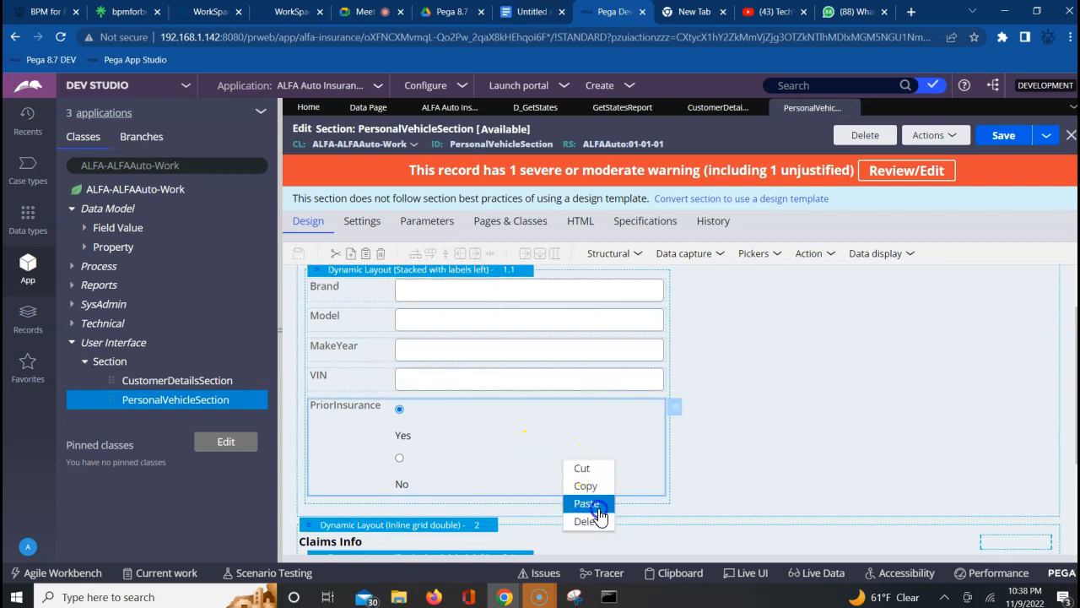
left_click(588, 504)
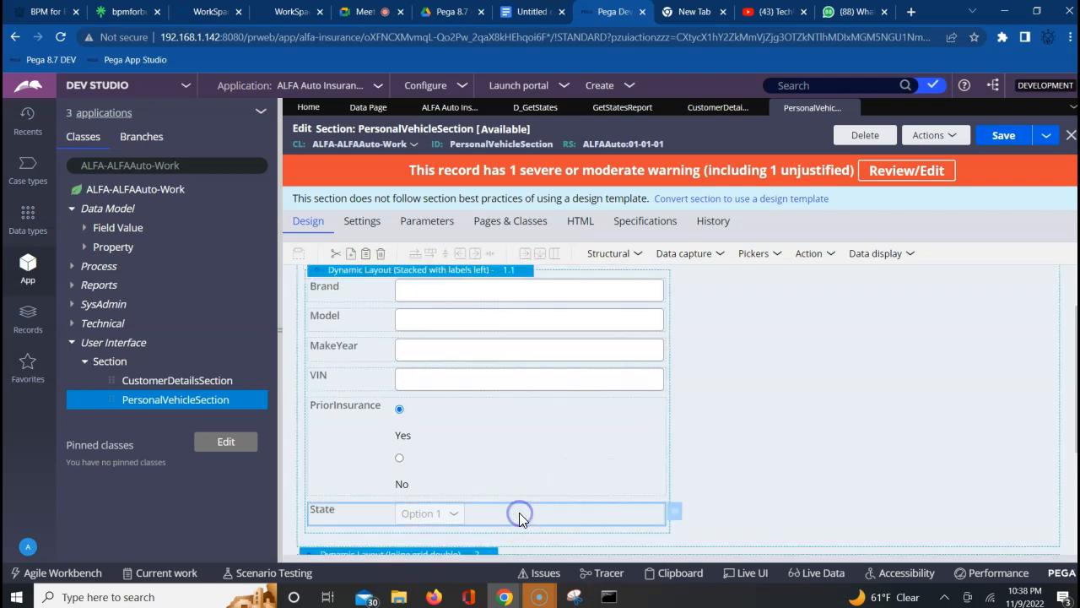
left_click(413, 526)
left_click(1003, 135)
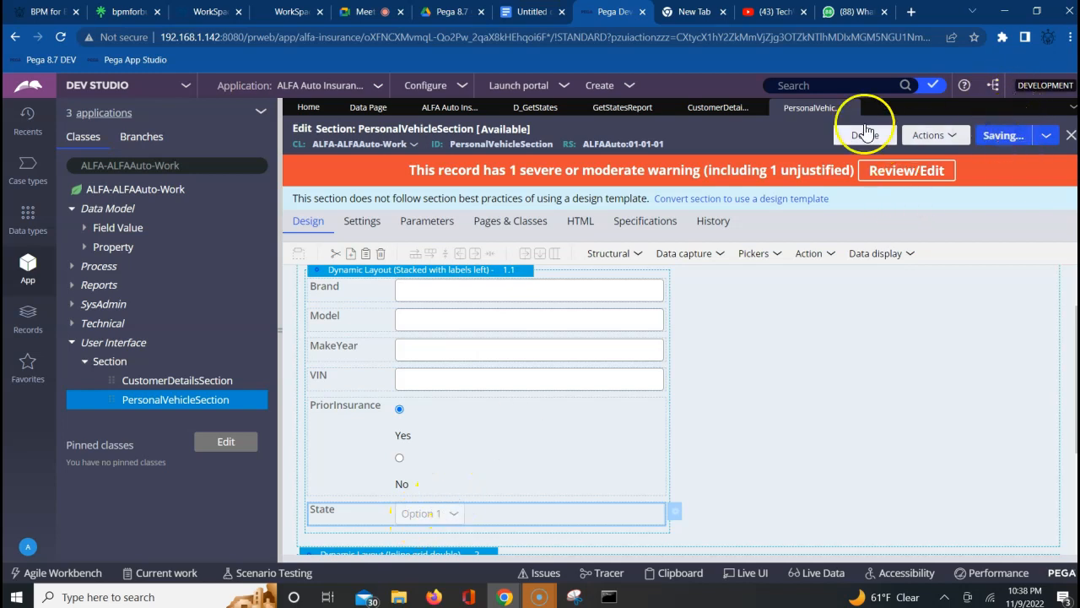
Save CustomerDetailsSection and compare the State dropdowns in both open sections.
left_click(700, 113)
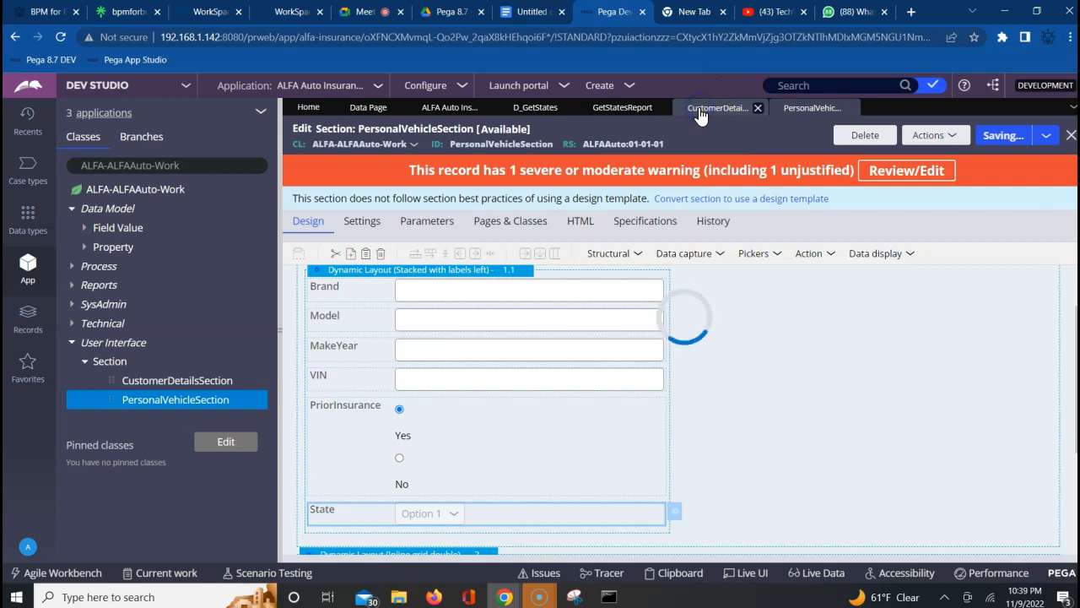
left_click(1002, 136)
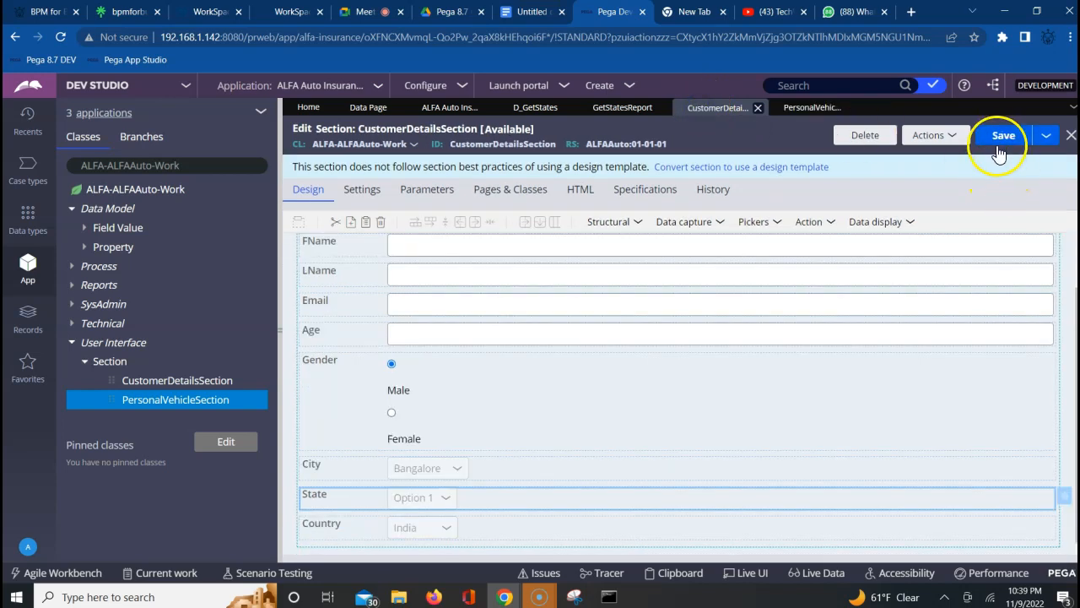
left_click(797, 105)
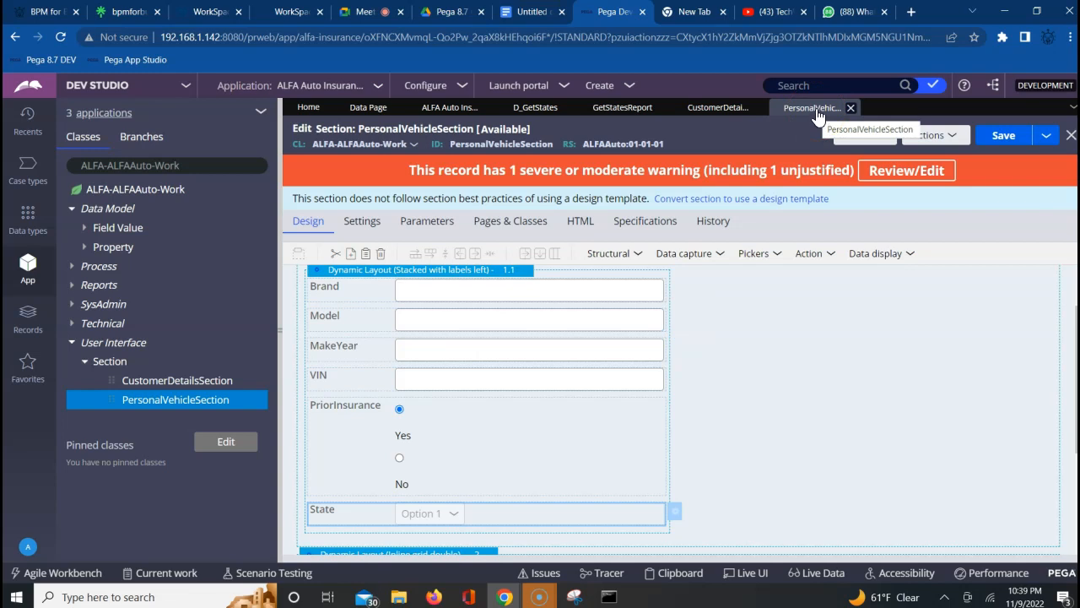
left_click(706, 109)
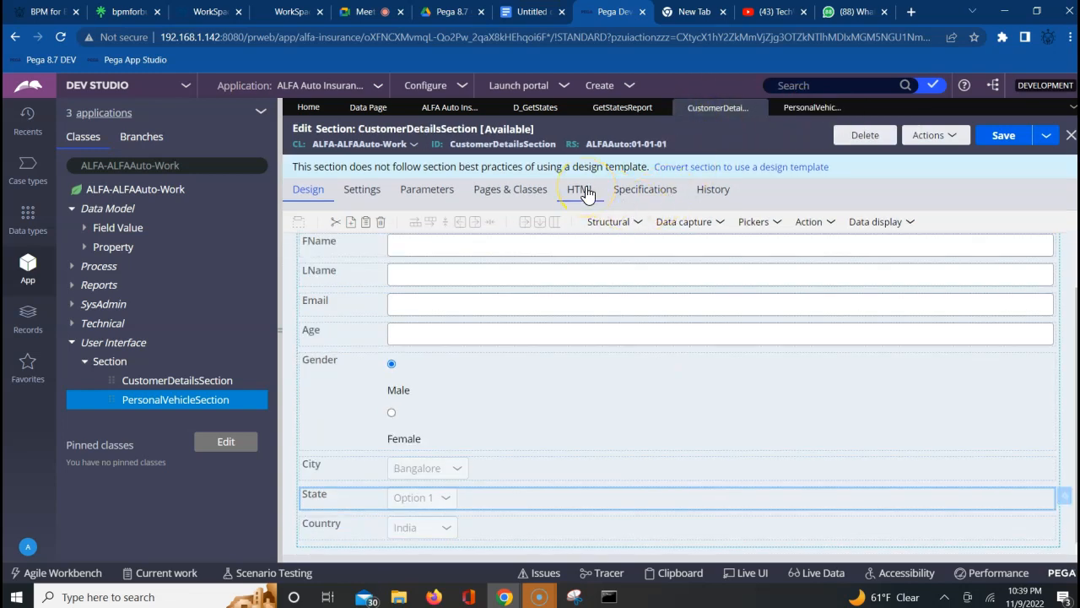
left_click(795, 109)
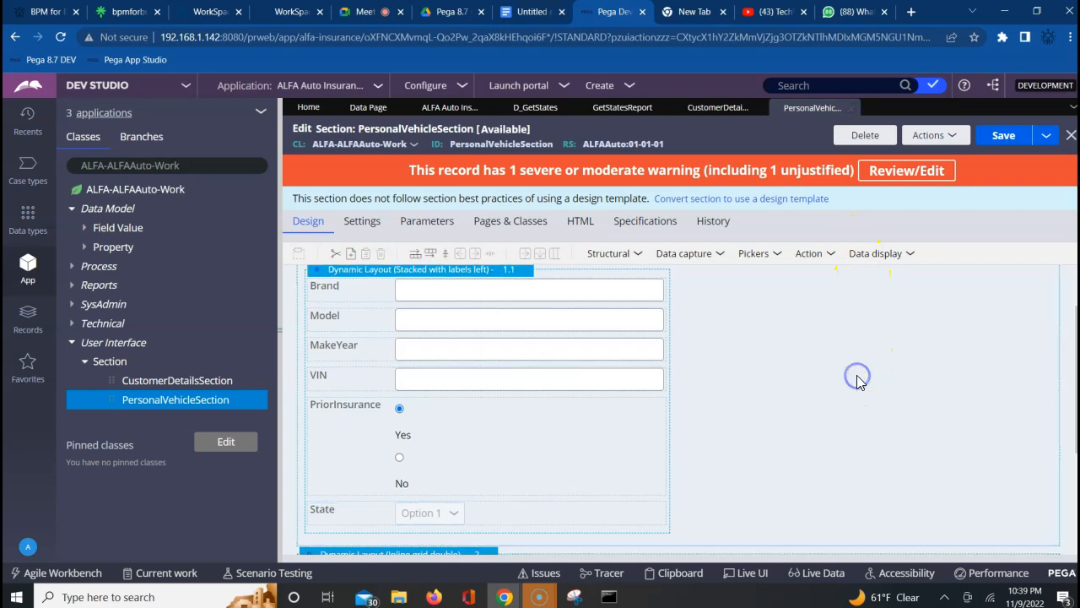
left_click(713, 108)
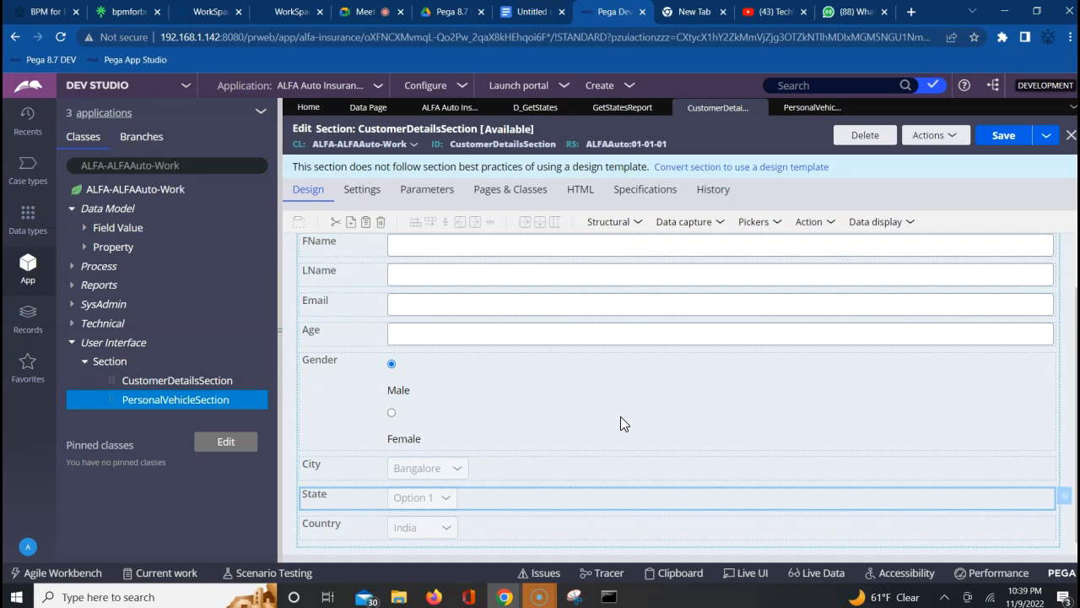
Open the Clipboard viewer and expand the Data Pages node to inspect its thread, requestor and node pages.
left_click(680, 574)
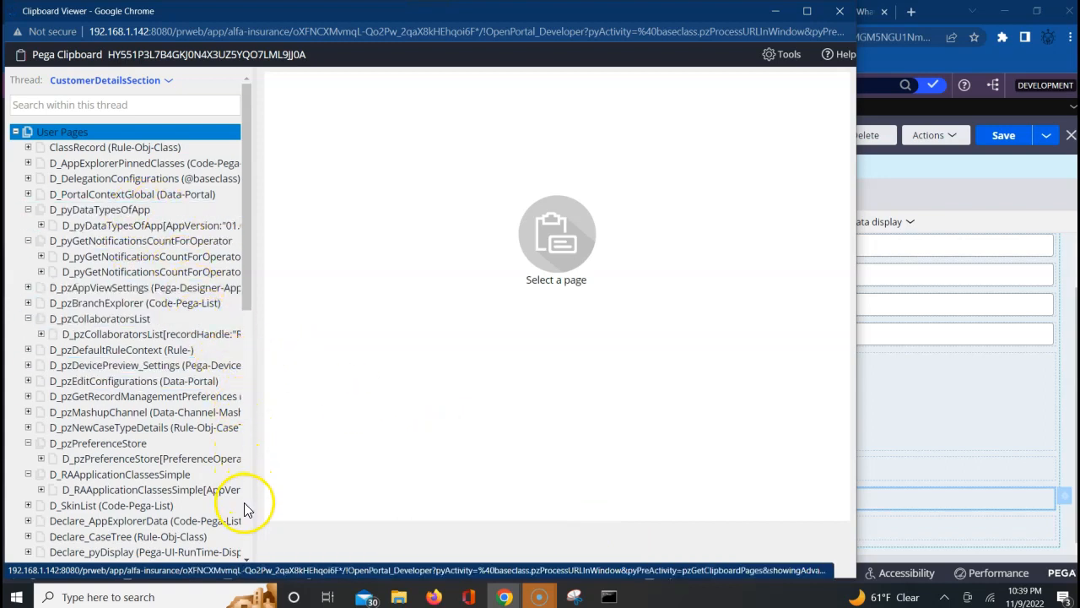
scroll(244, 504, "down", 5)
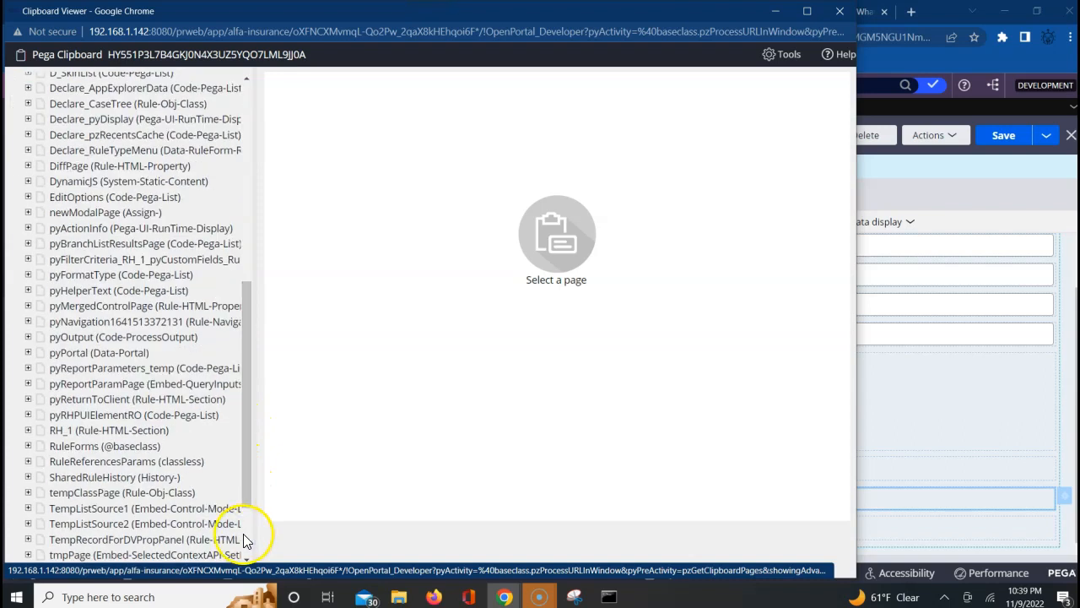
left_click(245, 538)
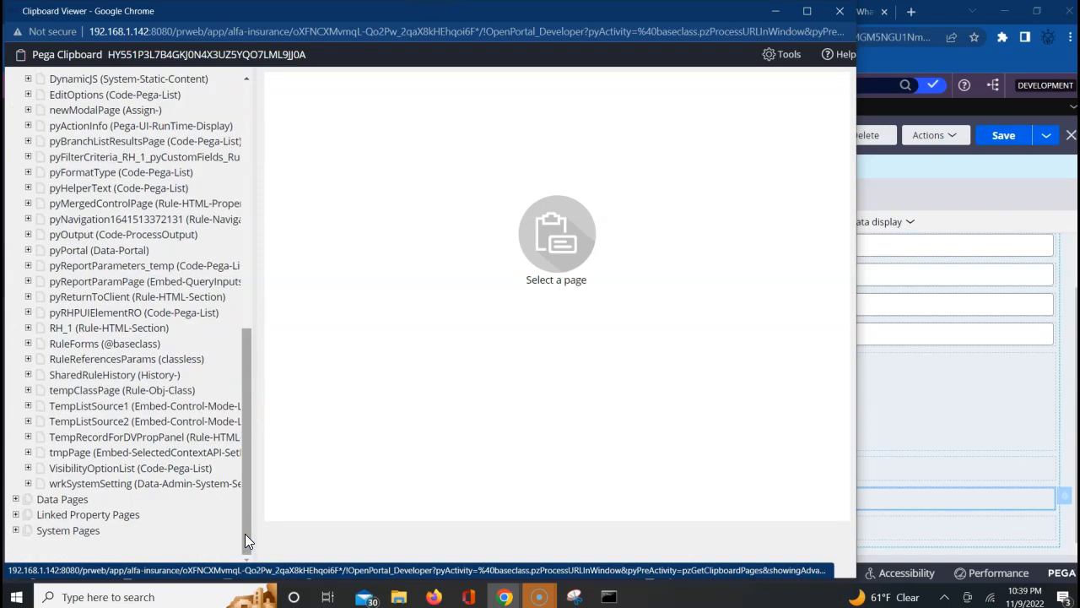
left_click(15, 502)
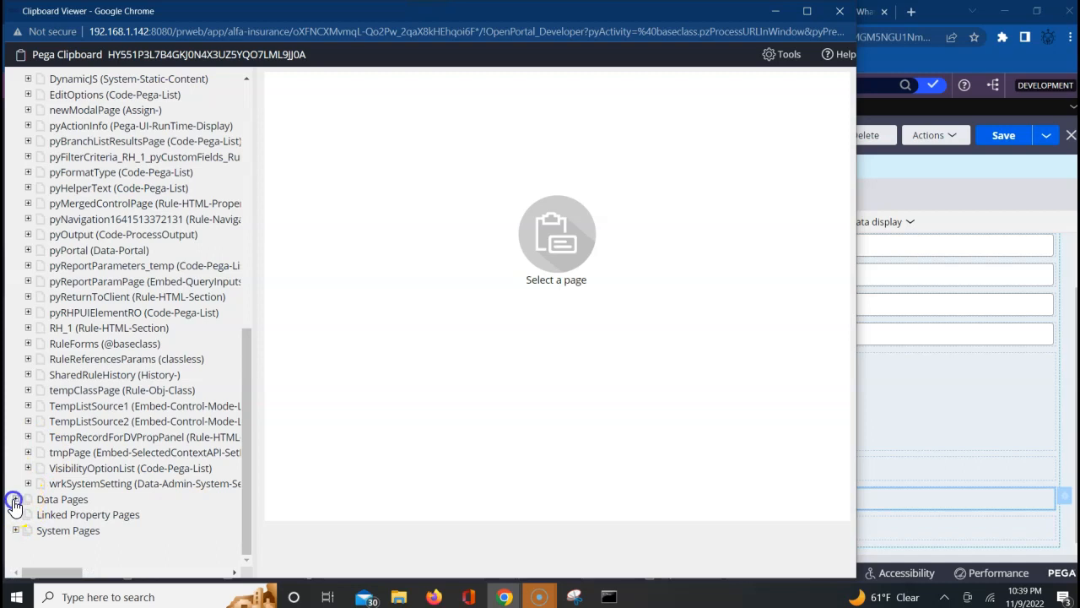
Expand the Thread data pages in the Clipboard, inspect D_pzNotificationChannel, and close the Clipboard viewer.
left_click(247, 557)
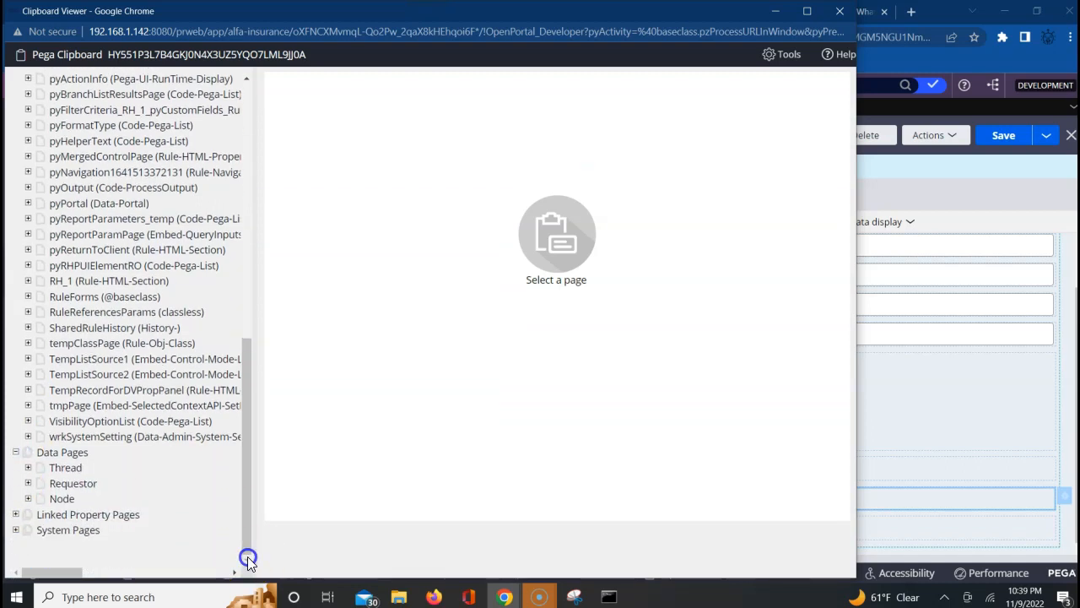
left_click(28, 467)
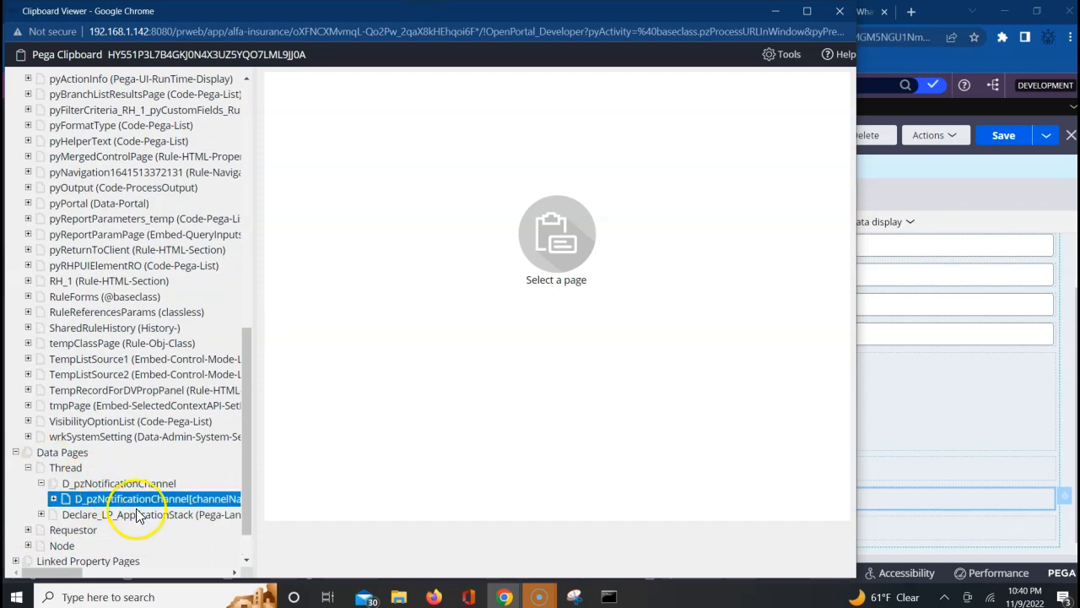
left_click(246, 561)
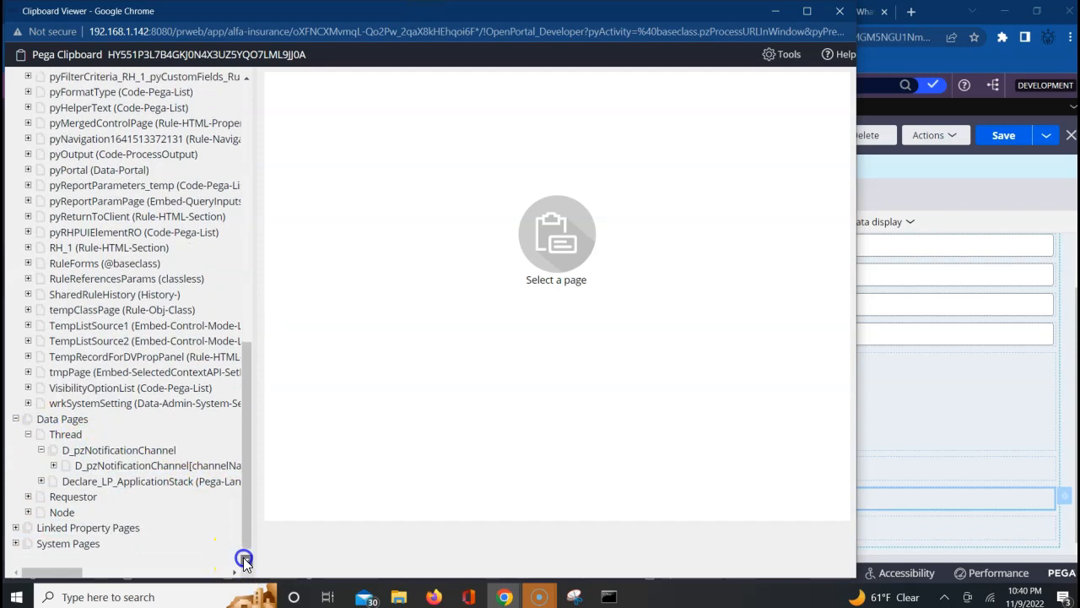
left_click(125, 435)
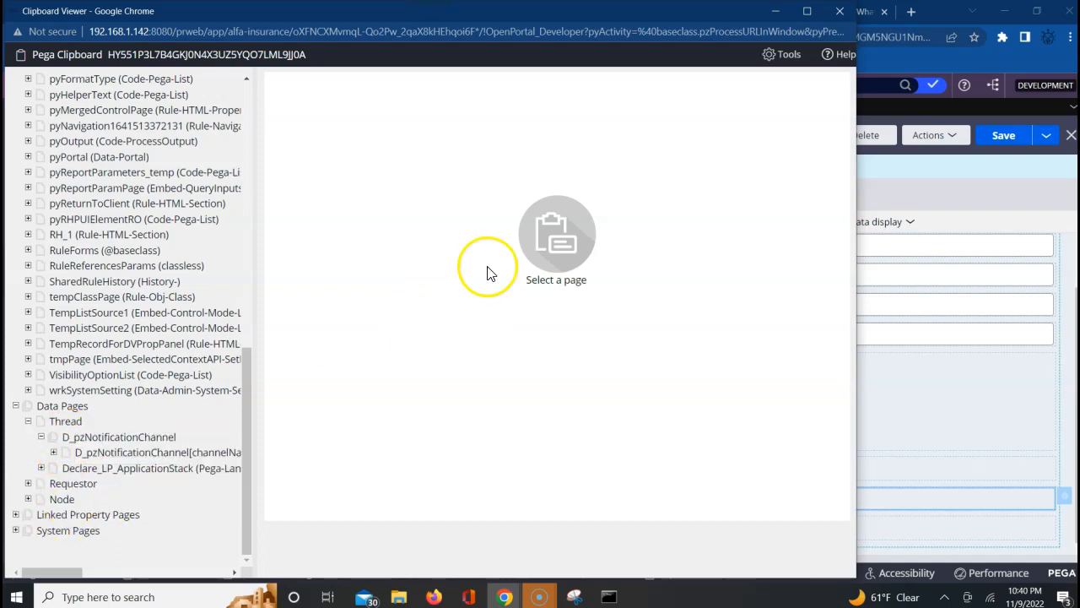
left_click(842, 11)
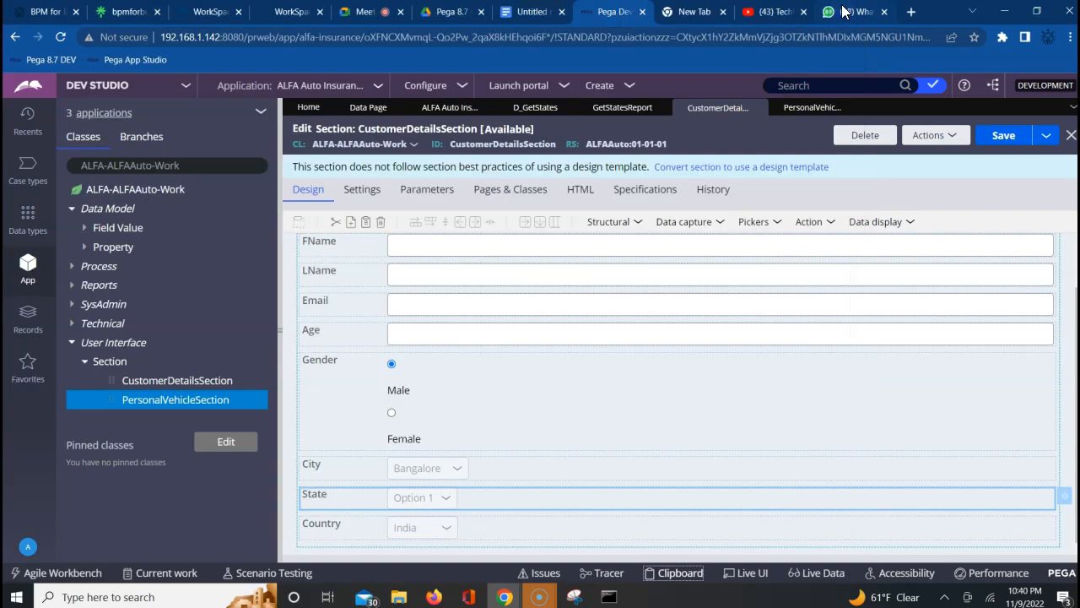
Save CustomerDetailsSection.
left_click(700, 422)
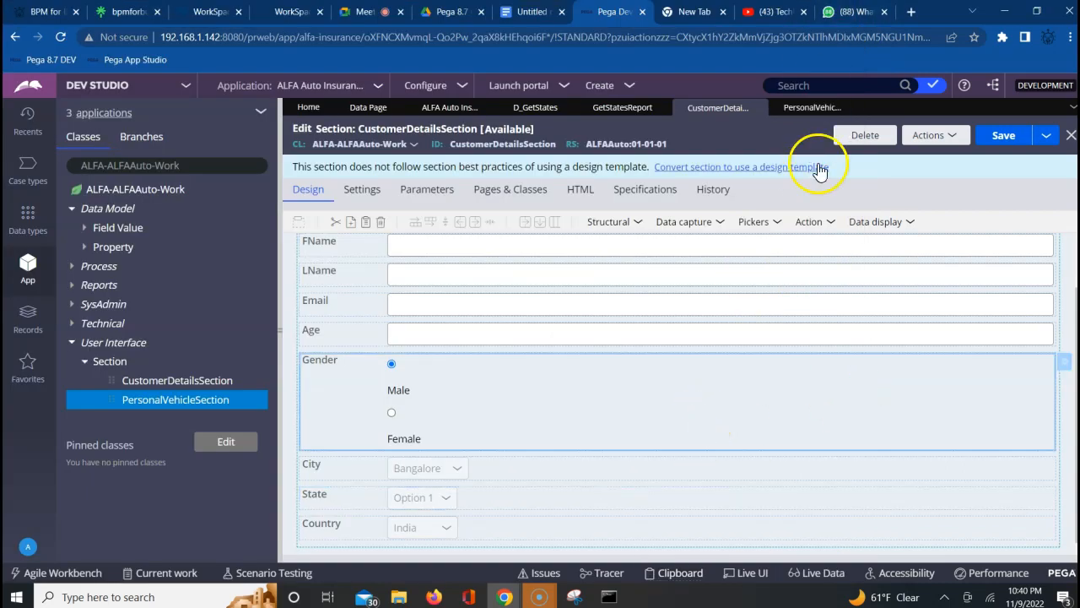
left_click(1002, 137)
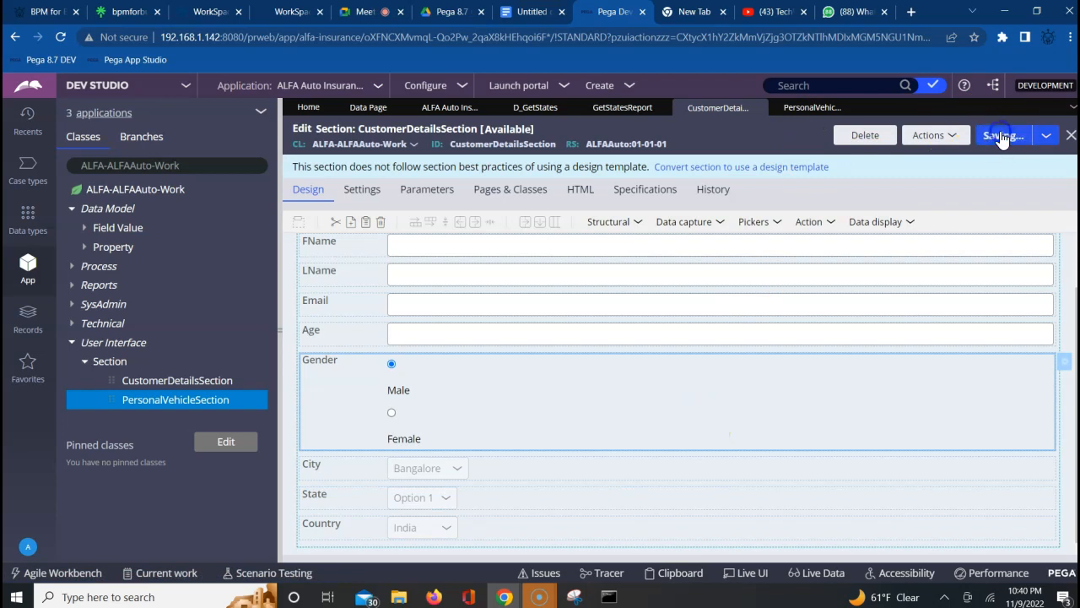
Open the State dropdown's cell properties in PersonalVehicleSection and review its D_GetStates list source without changes.
left_click(813, 109)
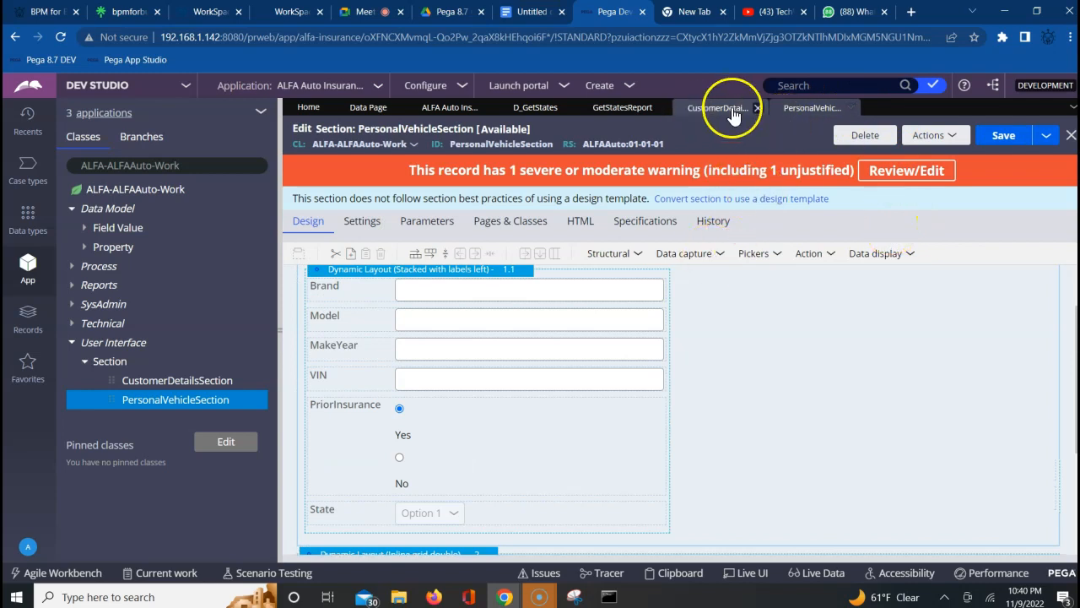
left_click(598, 519)
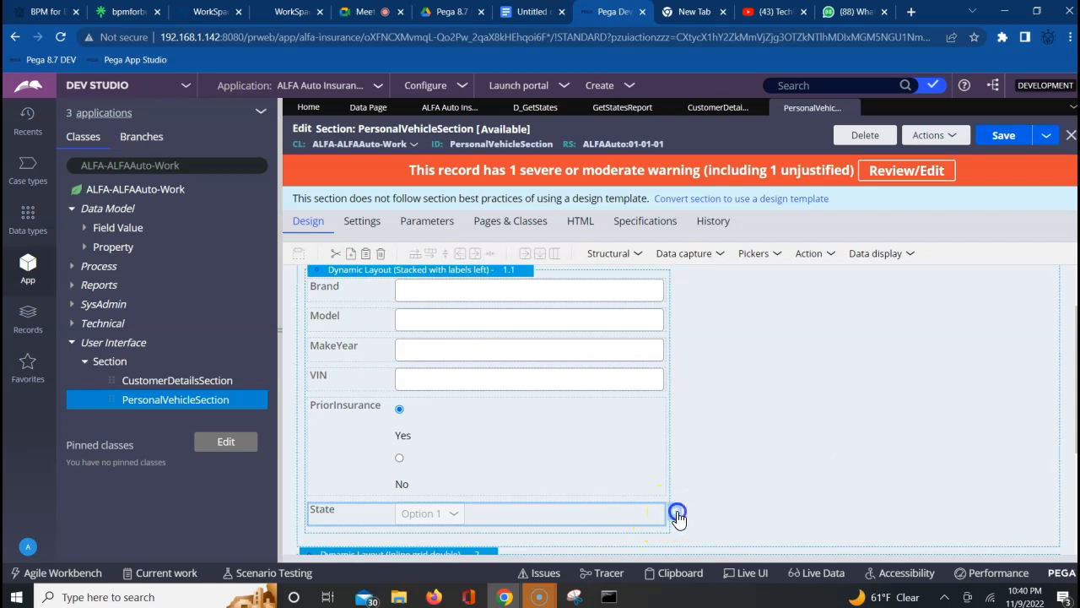
left_click(677, 515)
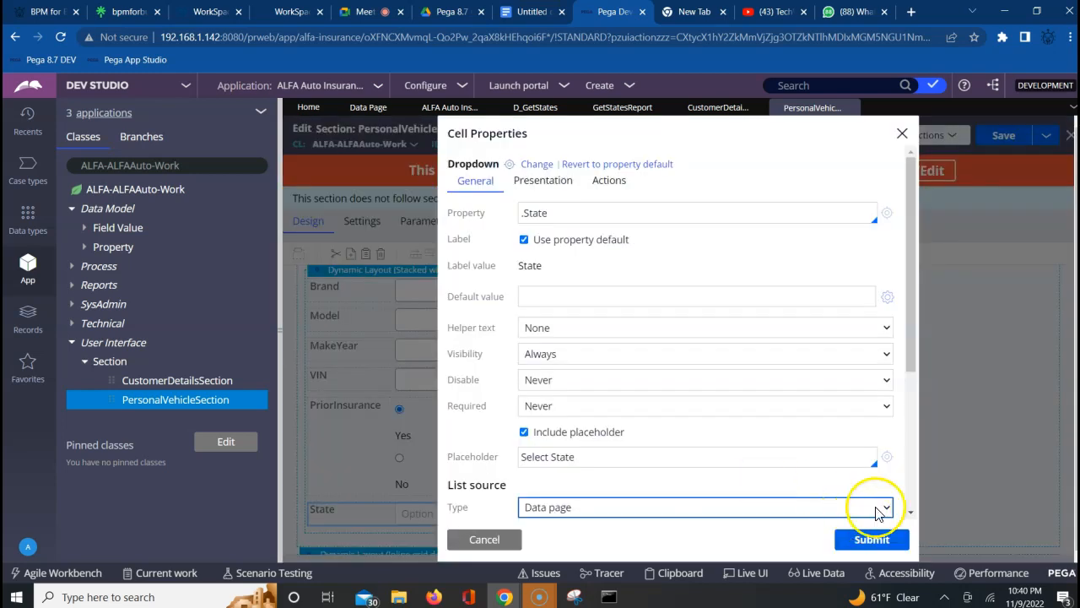
left_click(911, 511)
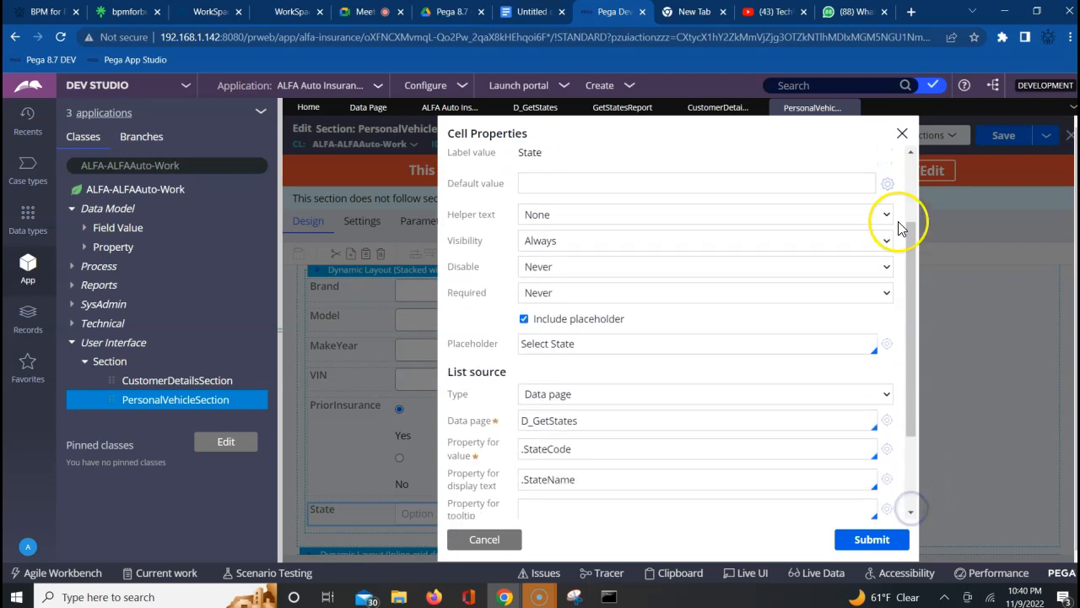
left_click(901, 134)
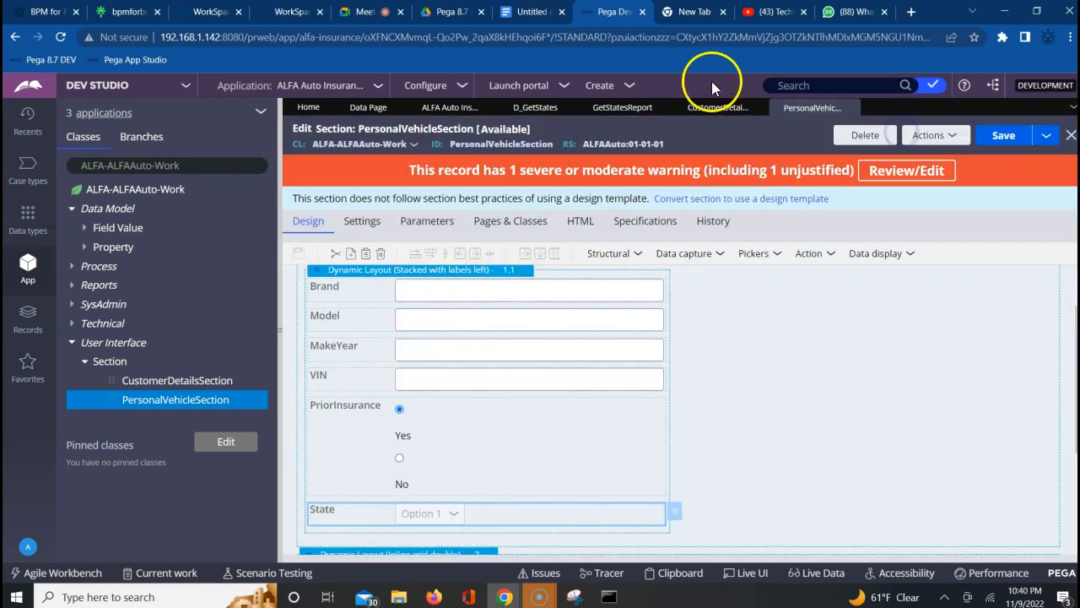
Open the State dropdown's cell properties in CustomerDetailsSection, review its list source, and cancel.
left_click(713, 107)
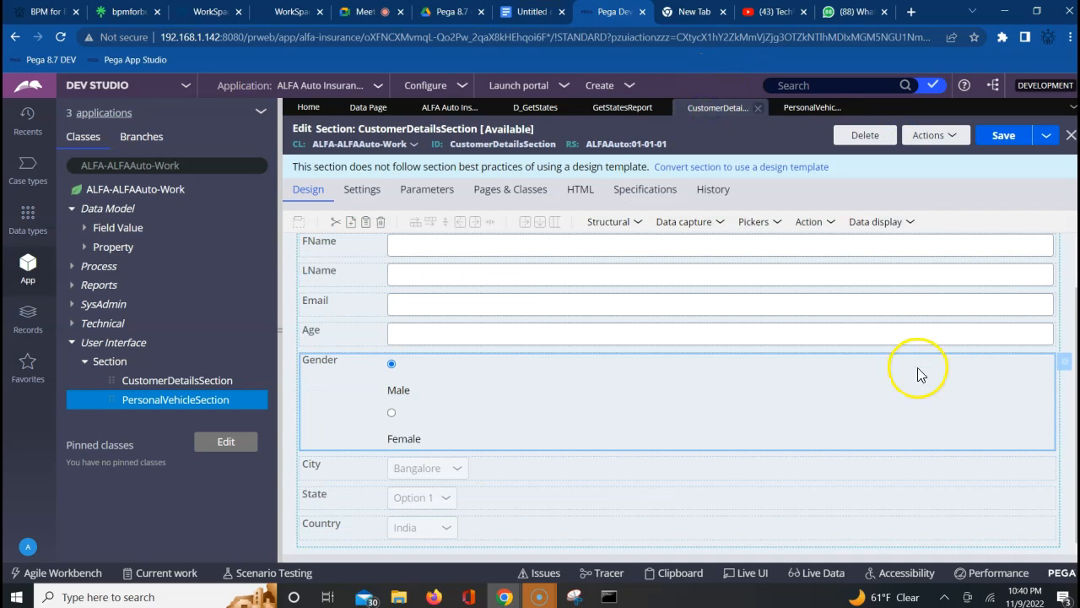
left_click(751, 496)
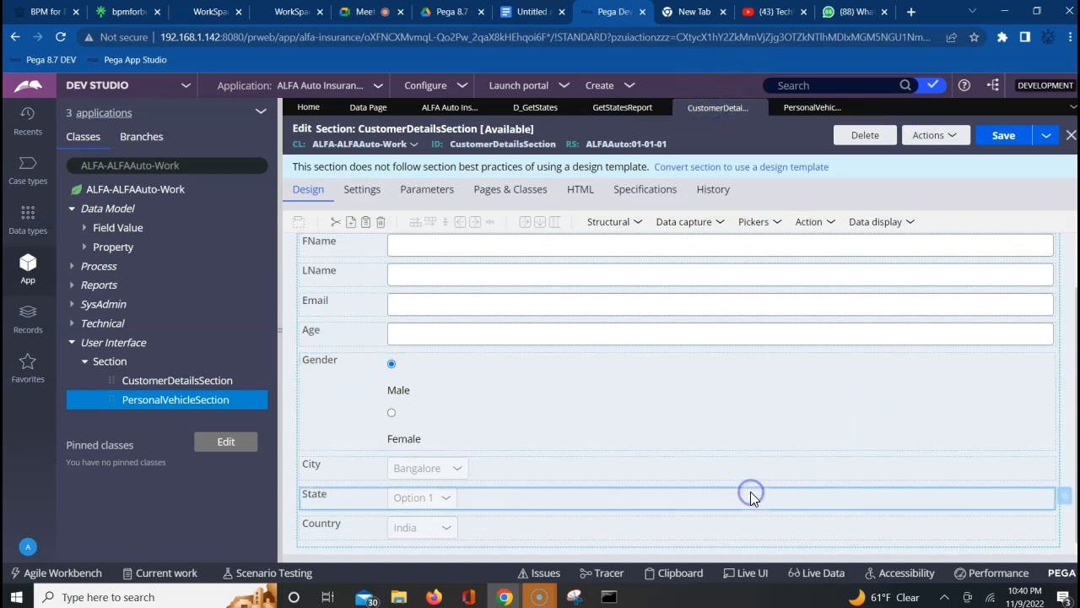
left_click(1064, 499)
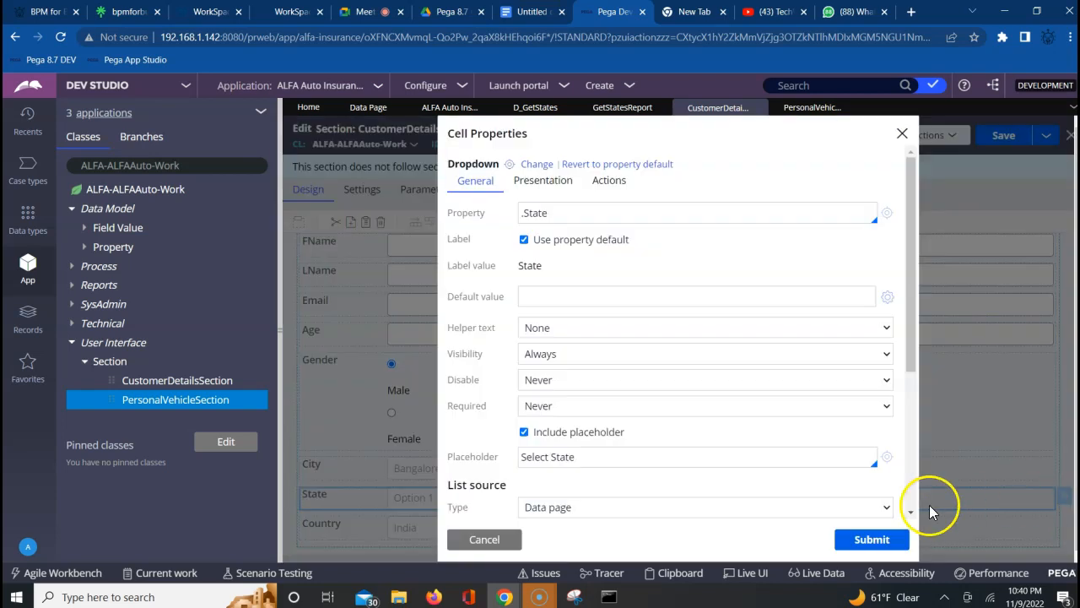
scroll(912, 509, "down", 3)
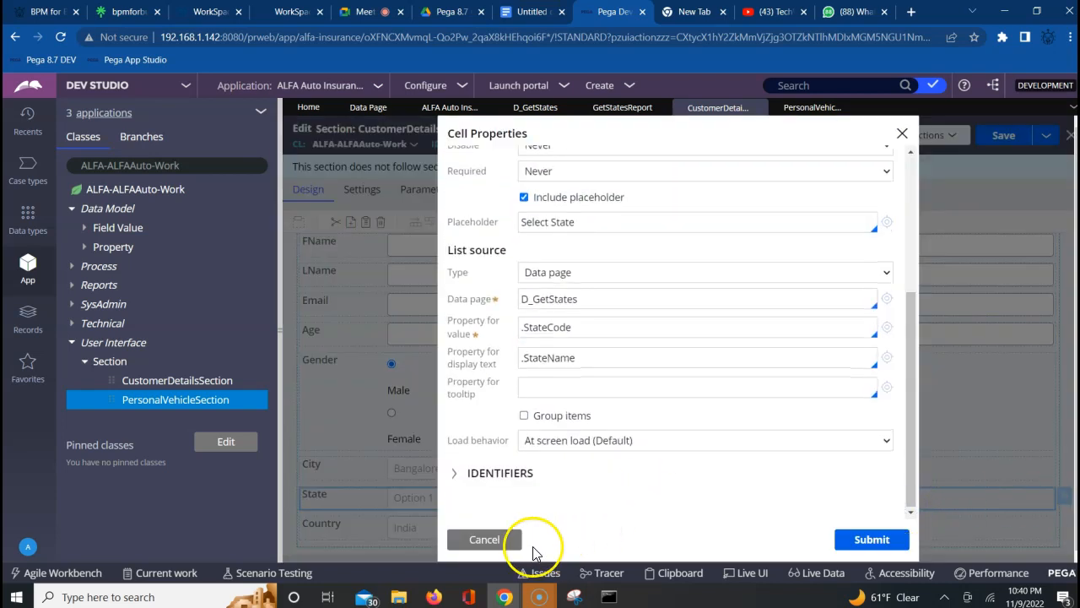
left_click(486, 540)
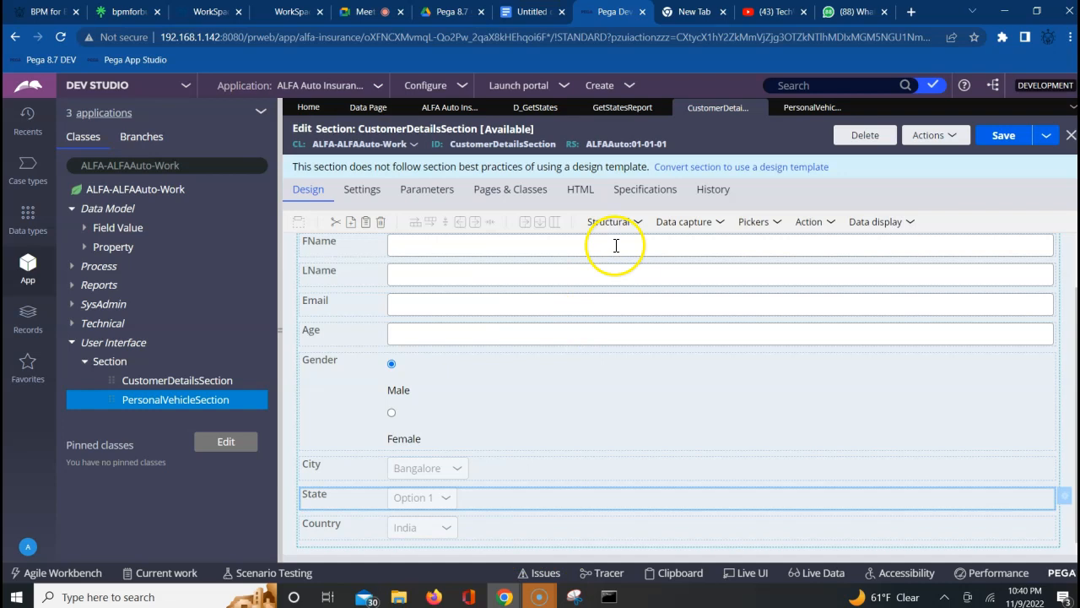
left_click(369, 13)
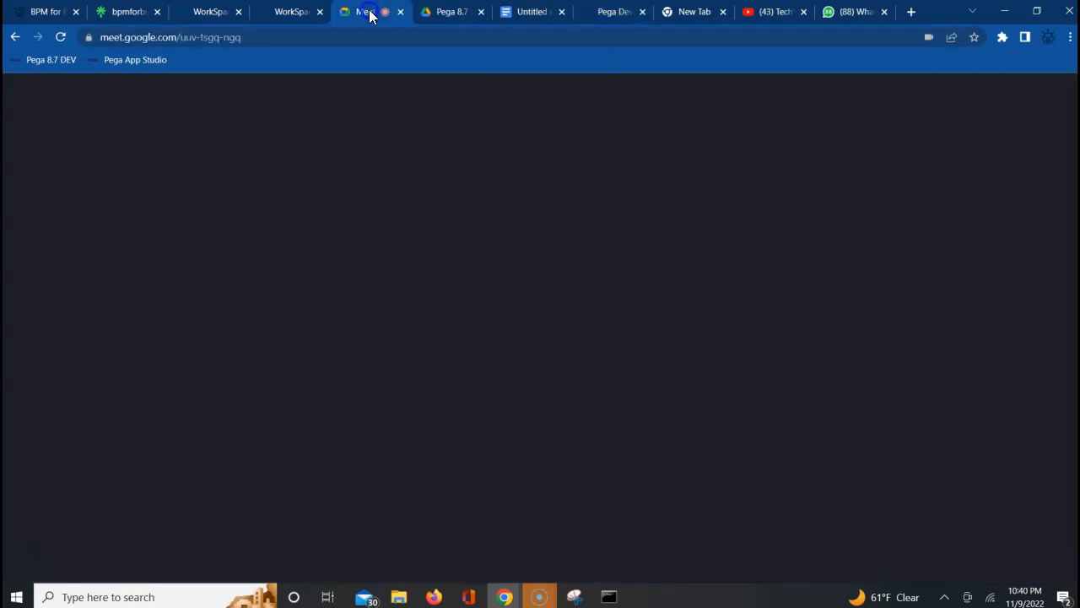
left_click(691, 155)
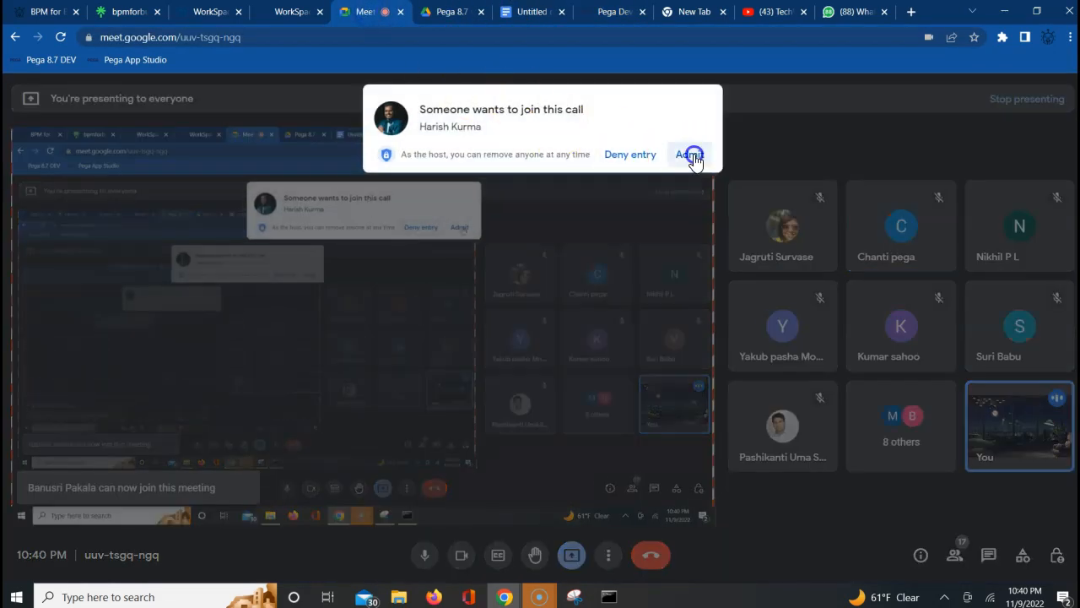
left_click(611, 13)
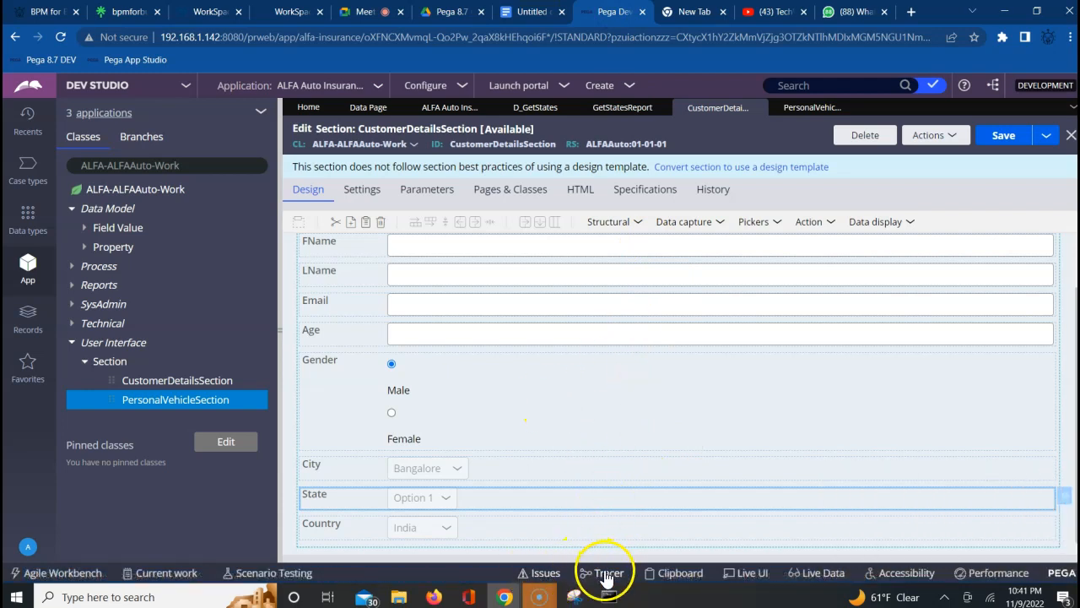
Open the Tracer, pause it, and enable the Data Pages and DB Query event types in its settings.
left_click(605, 574)
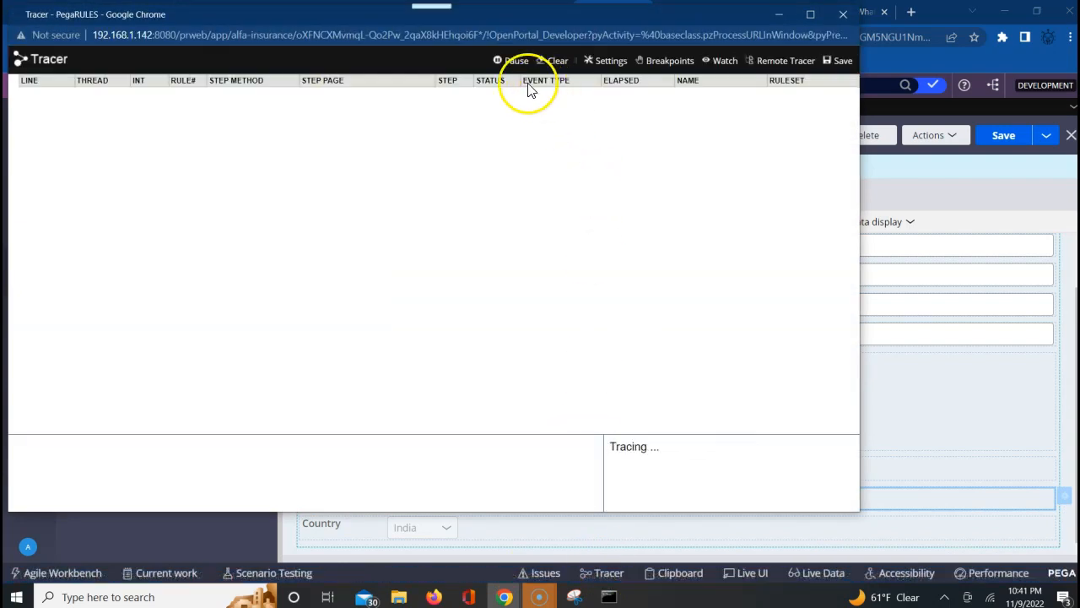
left_click(515, 64)
left_click(600, 65)
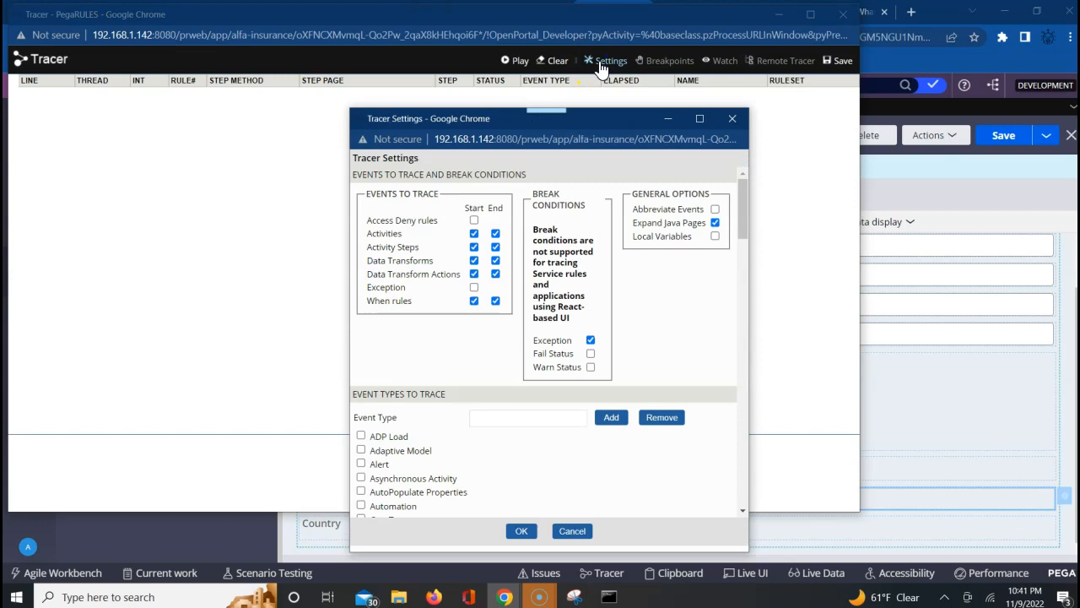
left_click(741, 510)
left_click(742, 511)
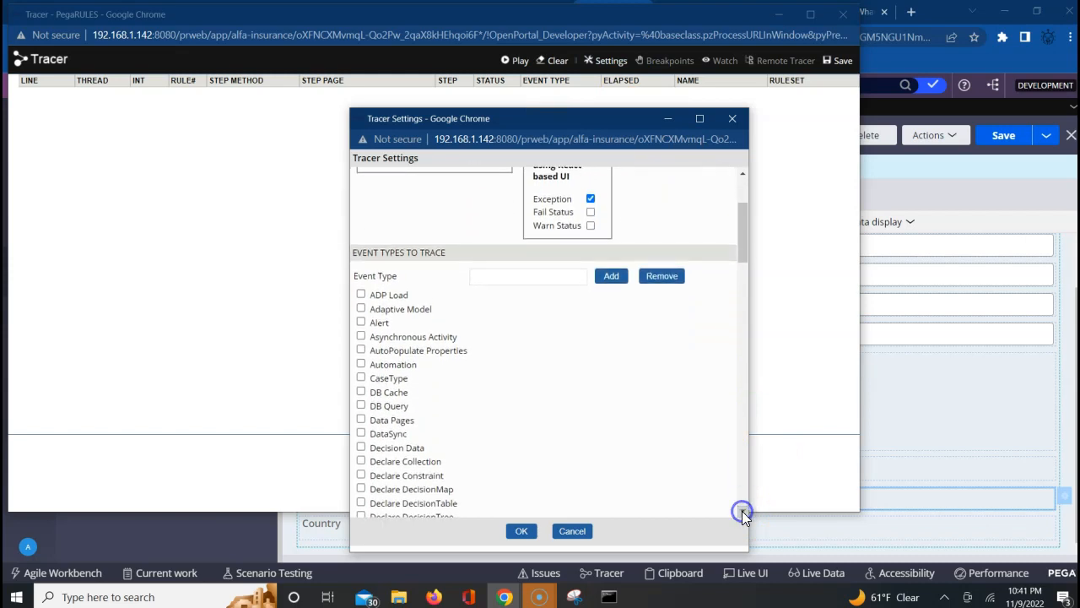
left_click(741, 511)
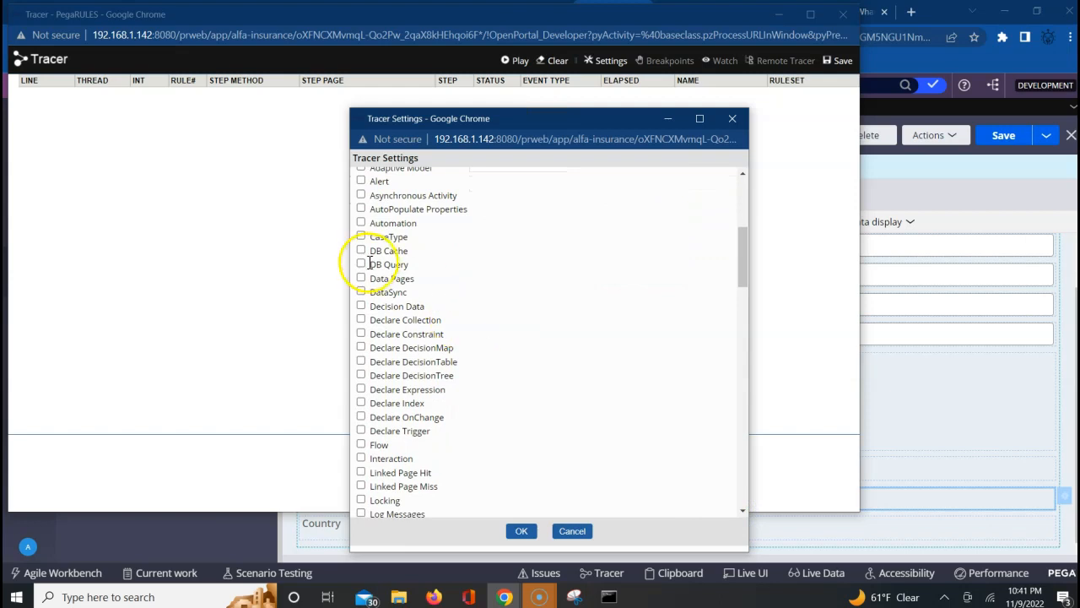
left_click(361, 279)
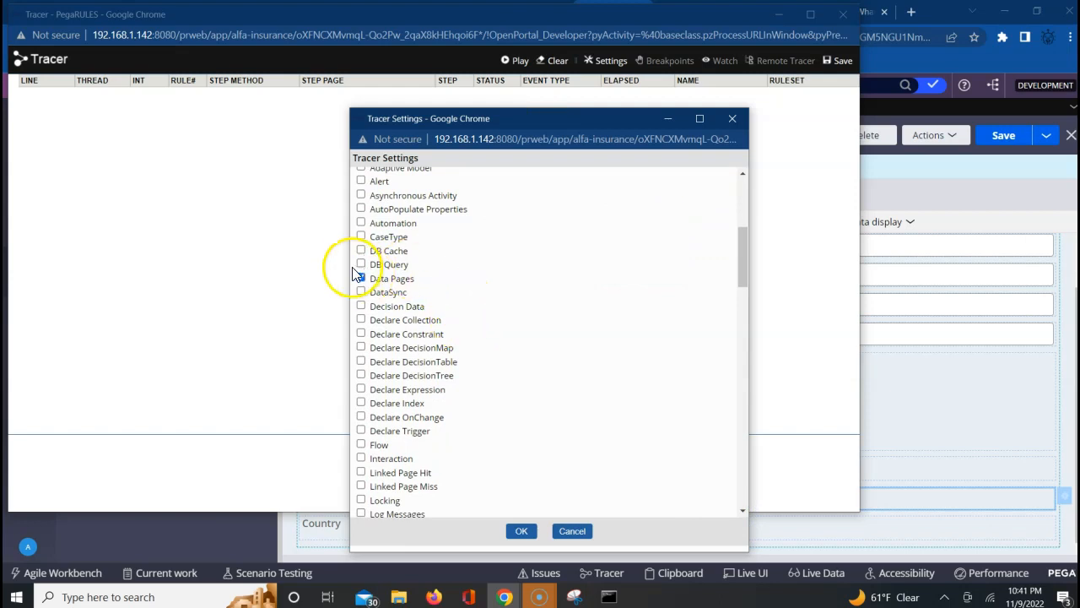
left_click(362, 265)
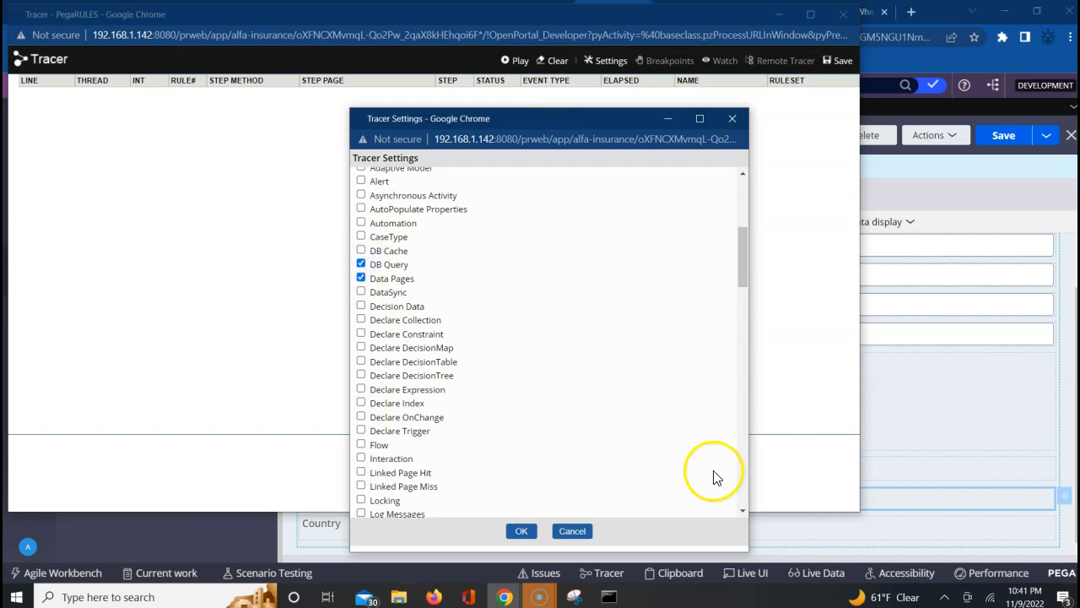
Limit the traced rulesets to admin@ALFA, ALFAAuto and ALFA and apply the Tracer settings.
left_click(741, 510)
left_click(740, 509)
left_click(741, 509)
left_click(741, 509)
left_click(741, 509)
left_click(741, 509)
left_click(741, 508)
left_click(741, 509)
left_click(740, 509)
left_click(741, 509)
left_click(741, 509)
left_click(741, 509)
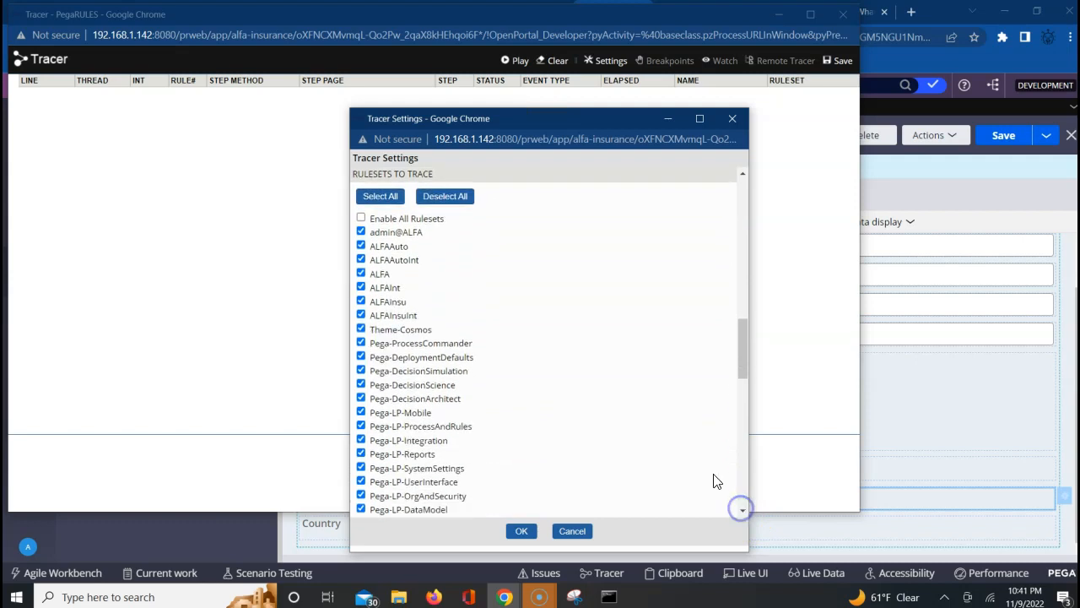
left_click(440, 199)
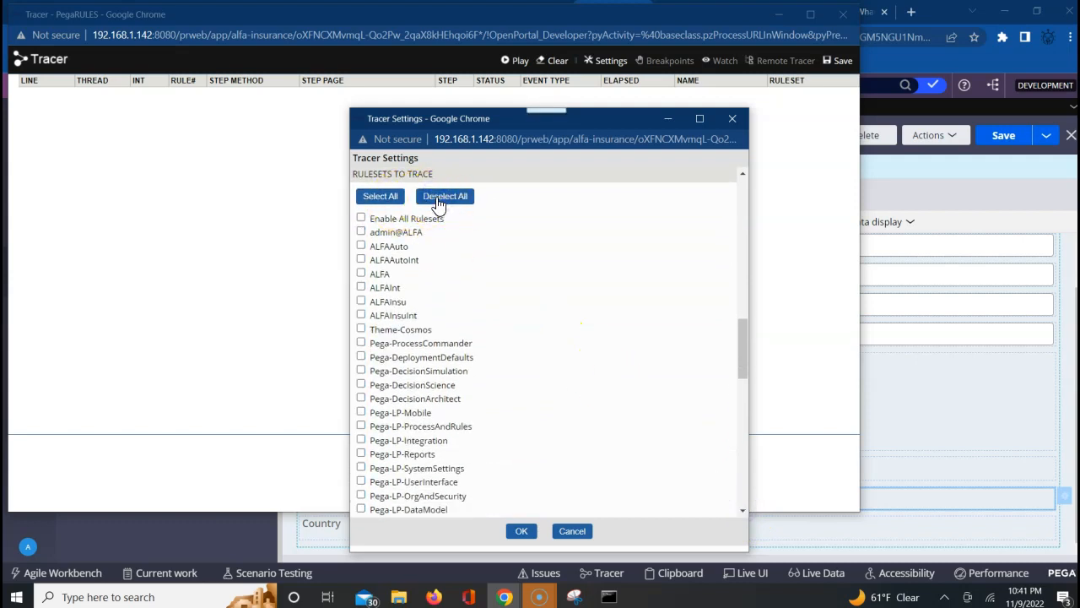
left_click(361, 246)
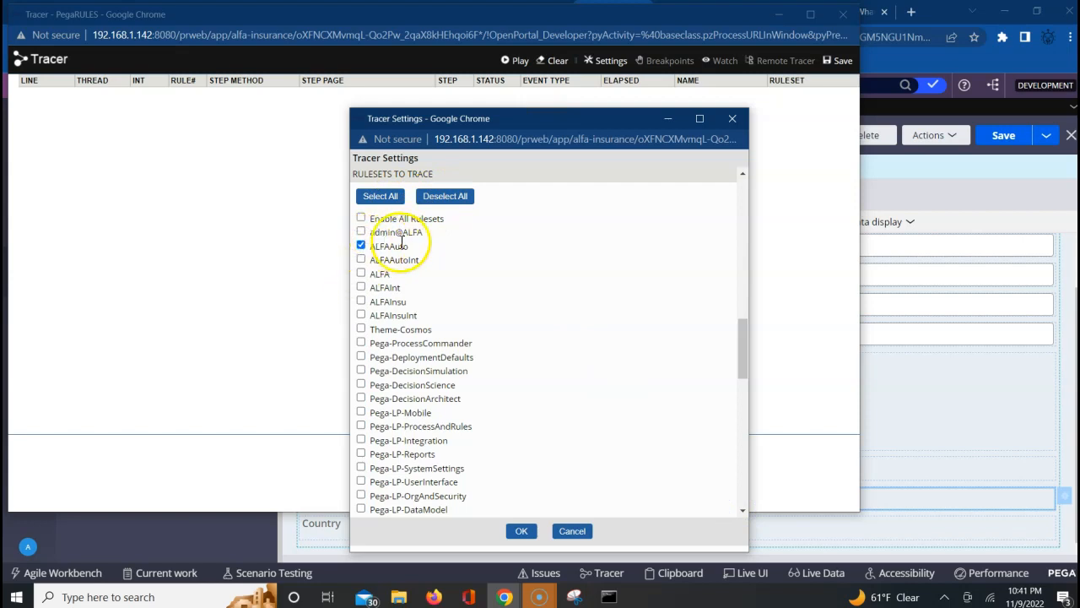
left_click(361, 275)
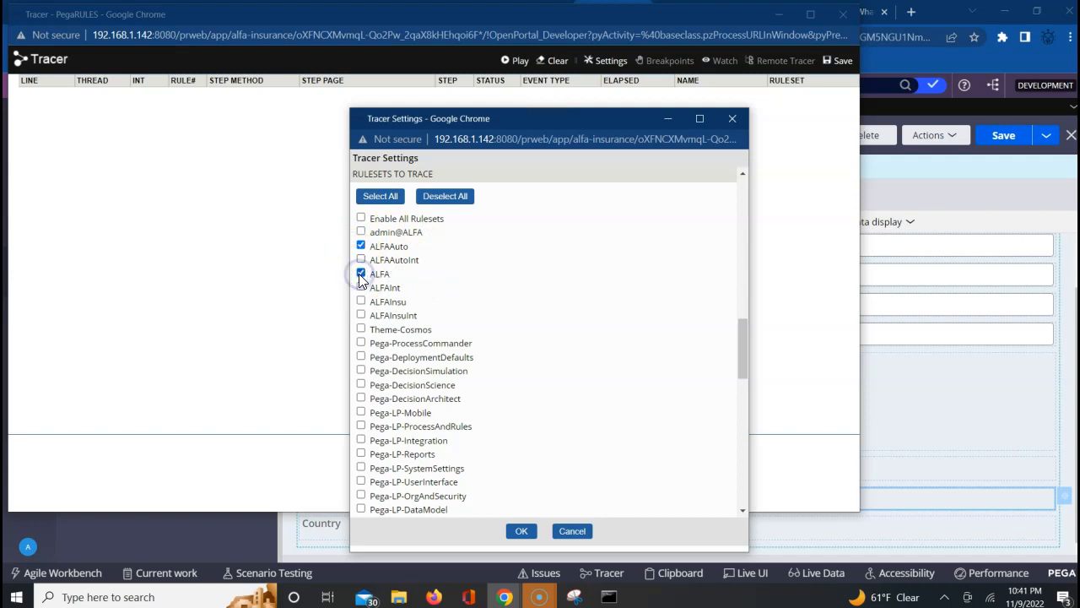
left_click(362, 233)
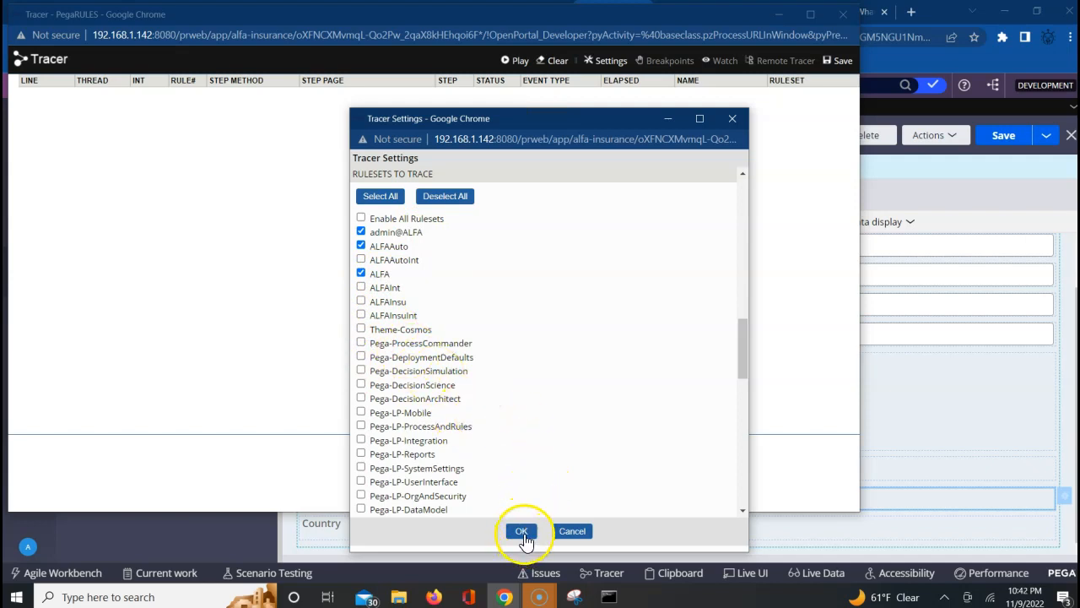
left_click(743, 514)
left_click_drag(744, 516, 745, 516)
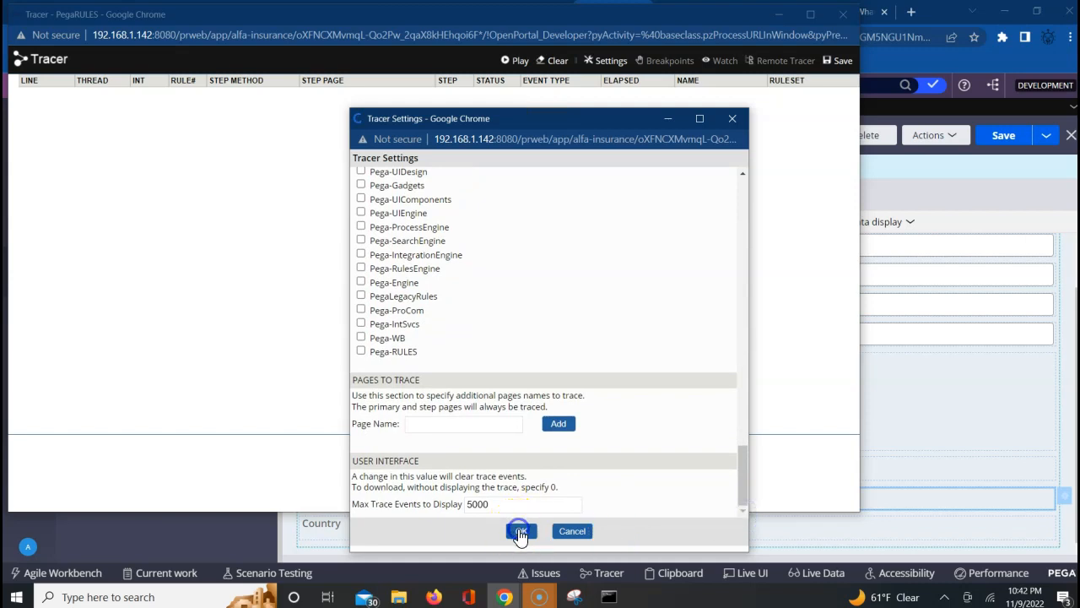
left_click(521, 532)
Resume tracing and switch back to the Tracer window.
left_click(514, 60)
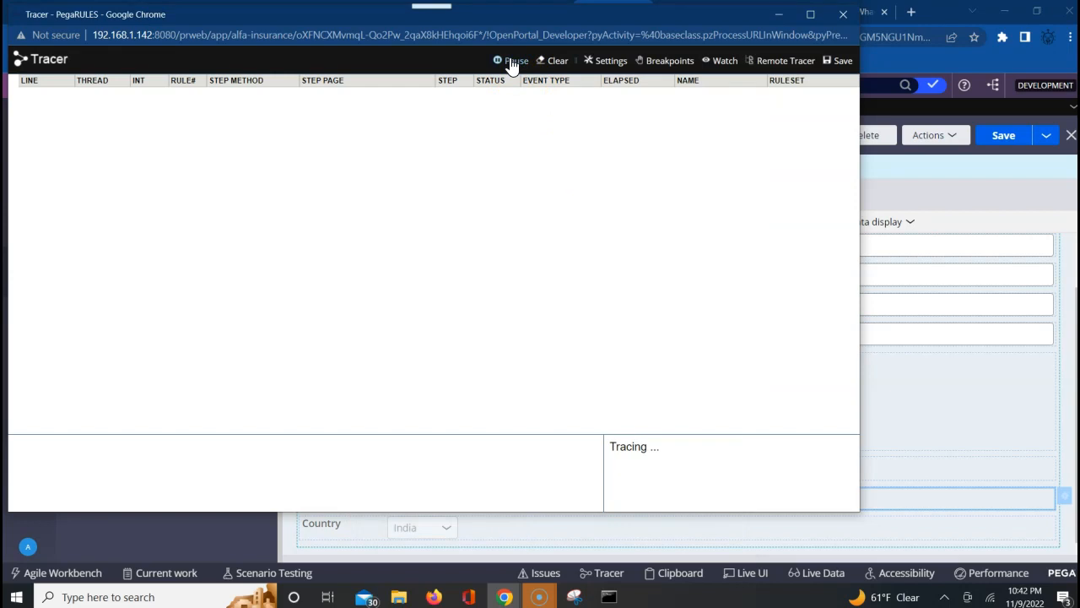
left_click(948, 398)
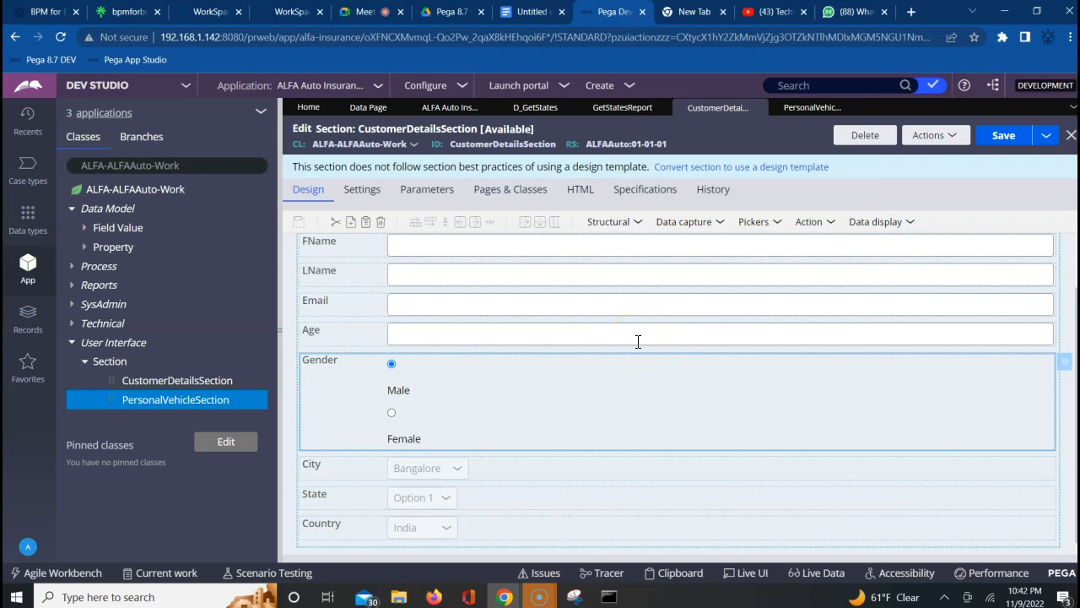
key("alt+Tab")
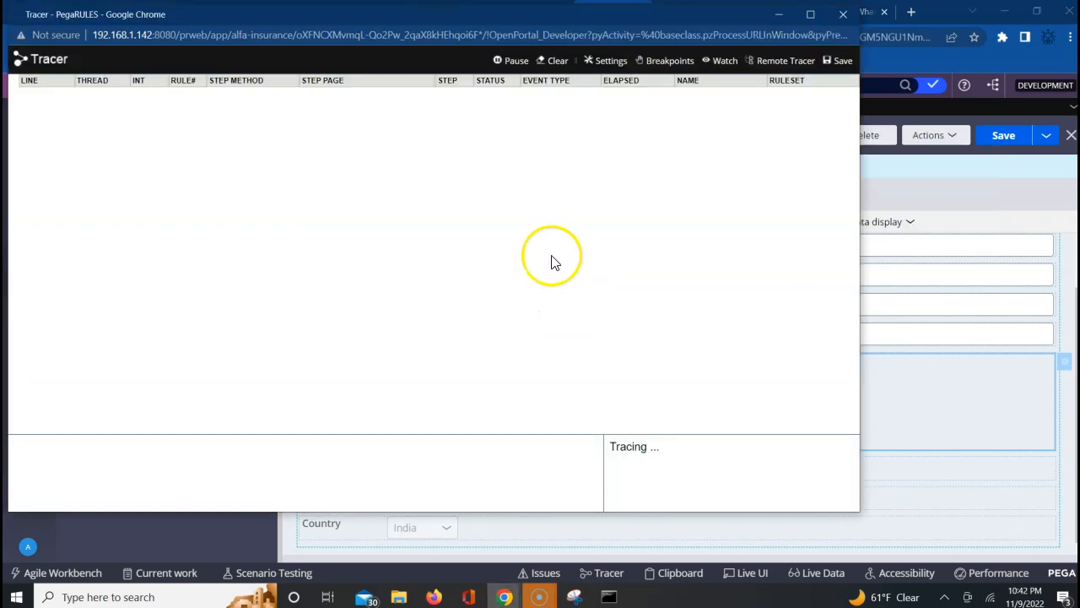
Pause tracing in the Tracer and switch back to Dev Studio.
left_click(515, 61)
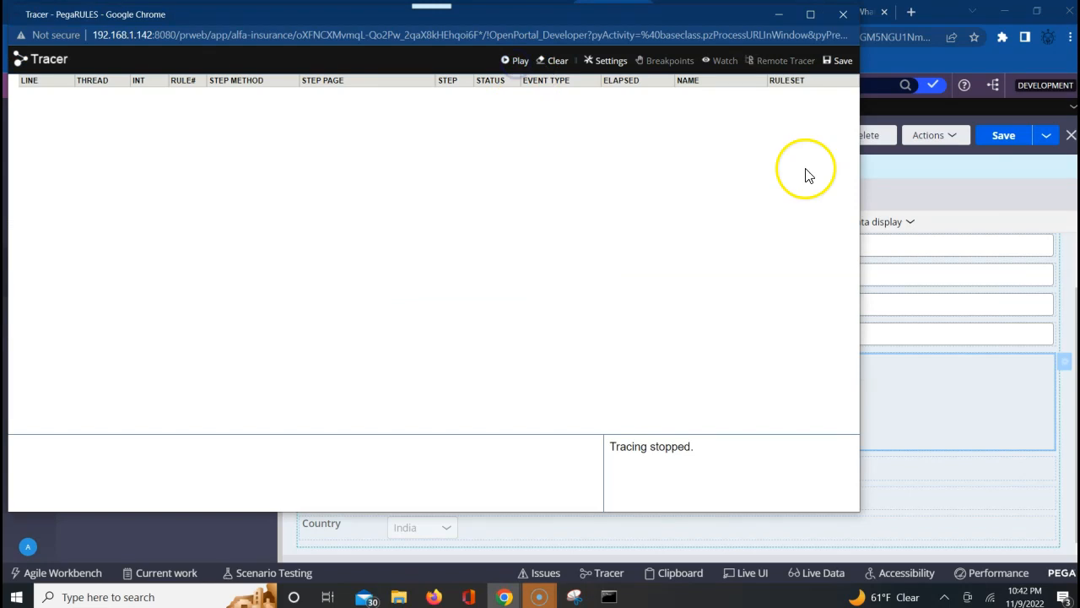
left_click(933, 377)
left_click(616, 88)
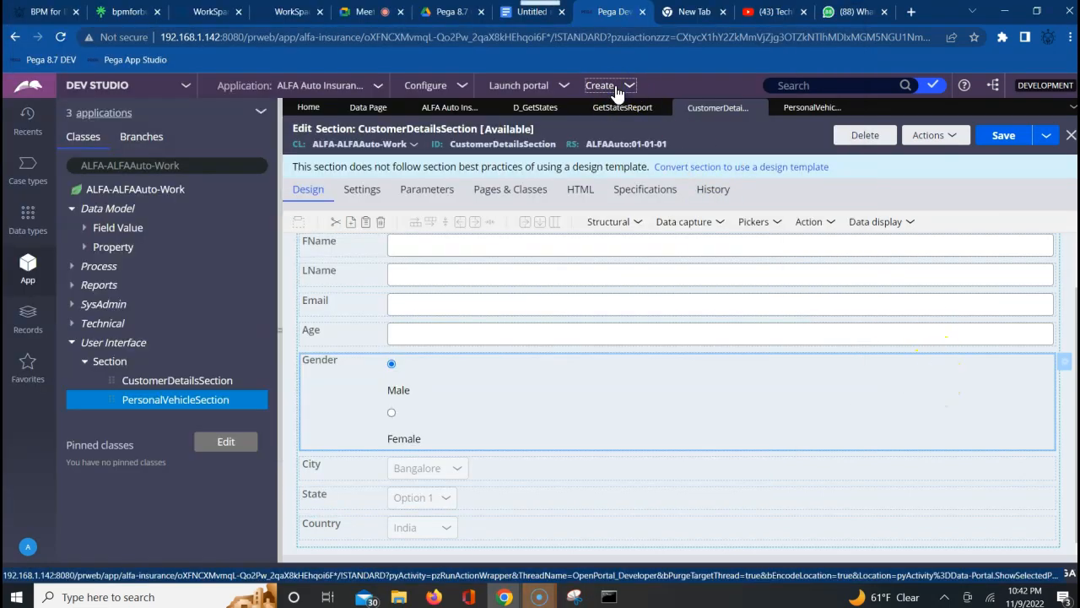
Open the CustomerFlow flow rule from the Process category in the App Explorer and save it.
left_click(580, 86)
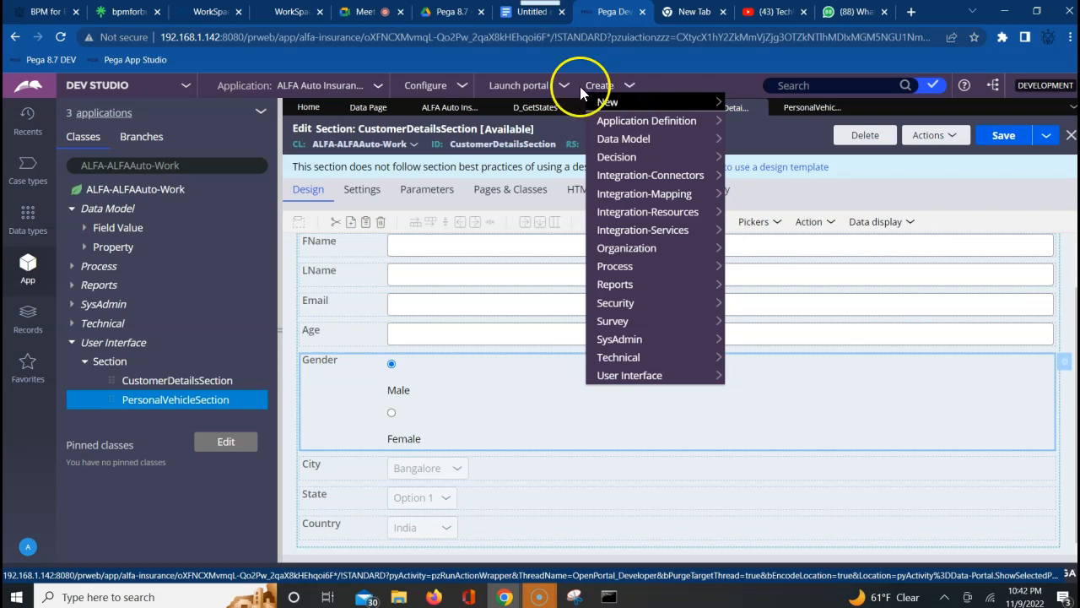
left_click(872, 418)
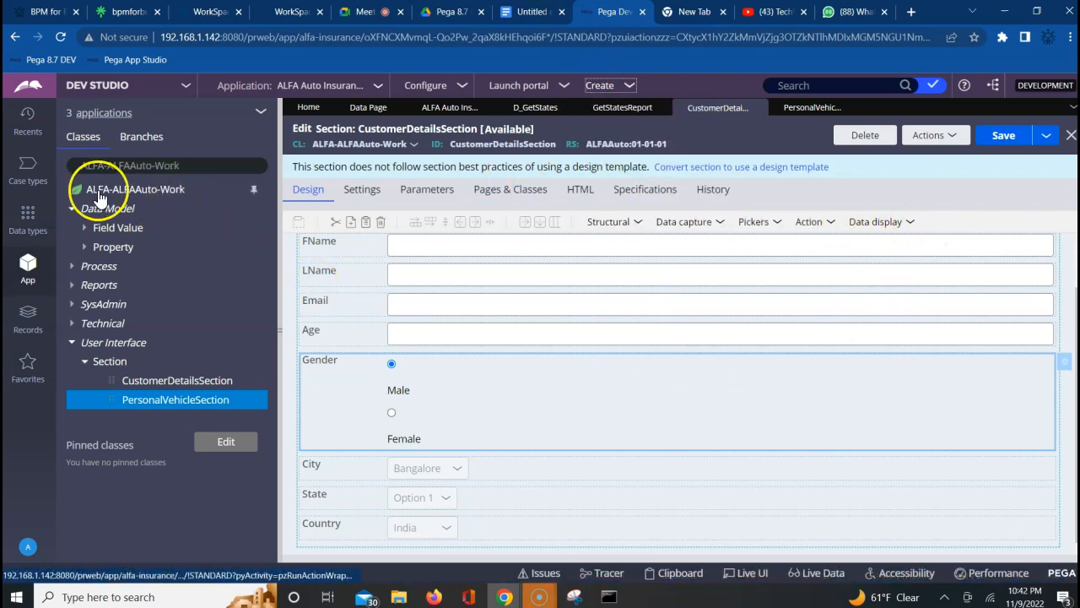
left_click(73, 270)
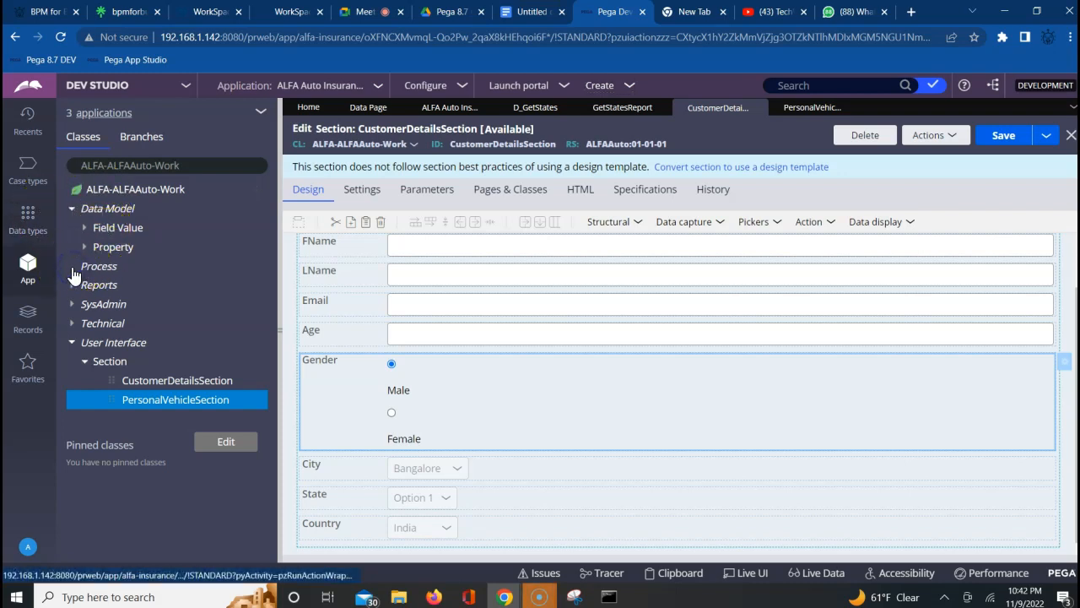
left_click(85, 288)
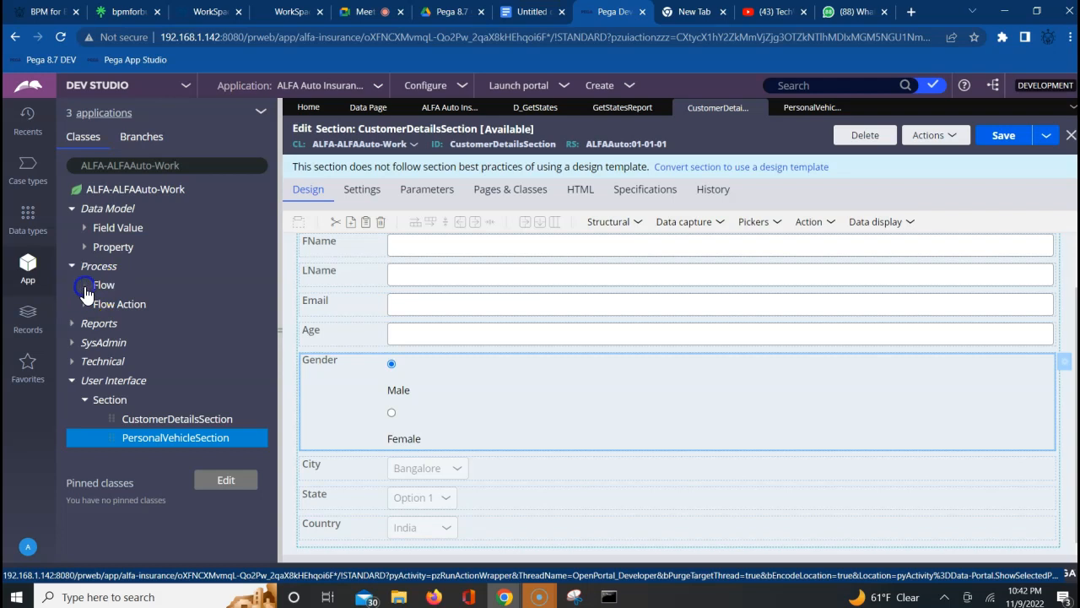
left_click(166, 306)
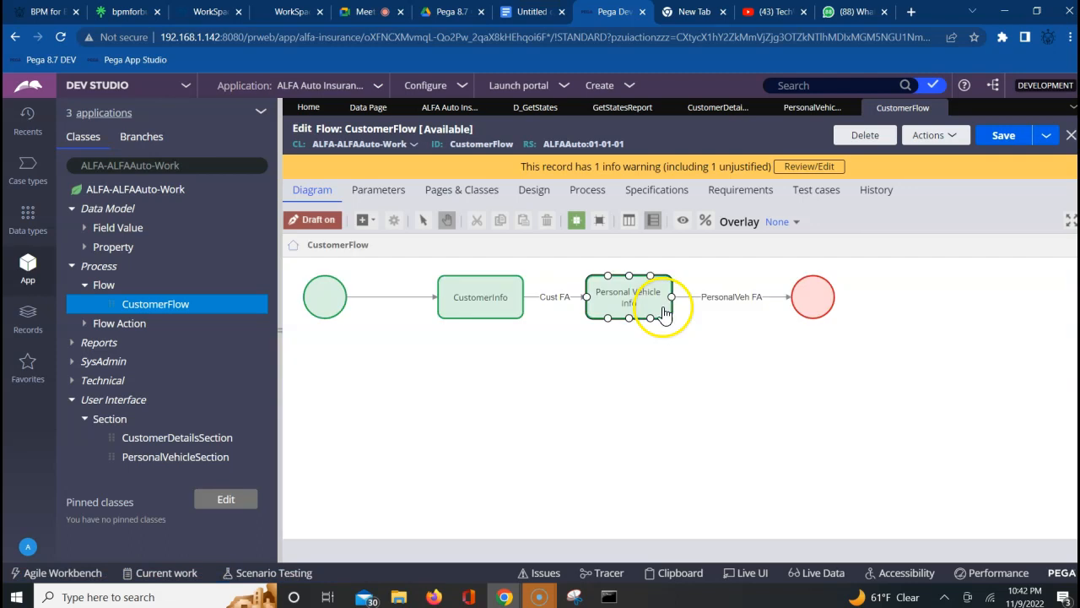
left_click(996, 142)
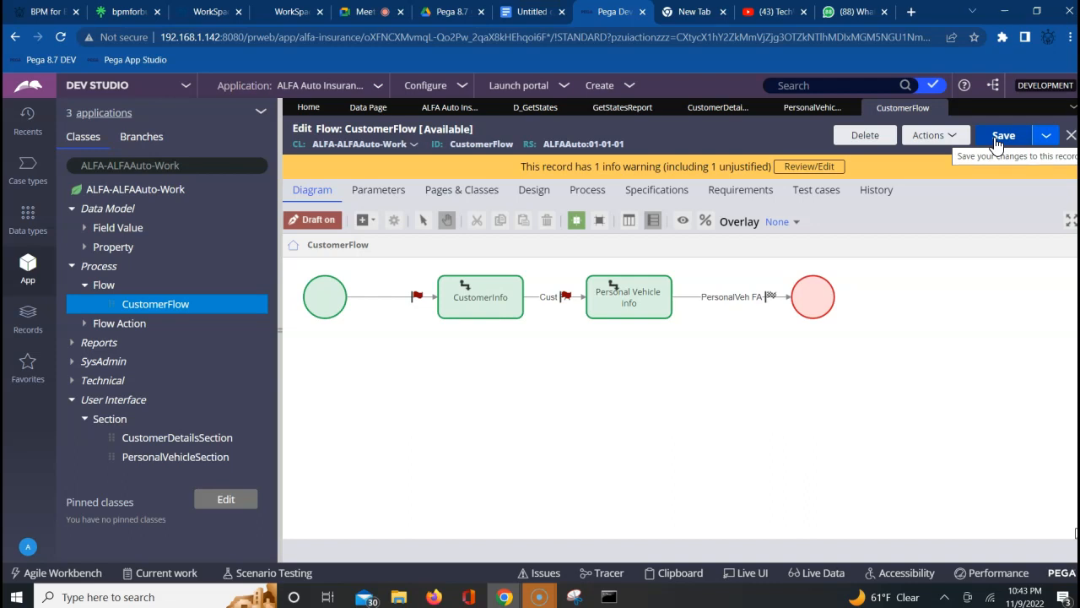
left_click(996, 145)
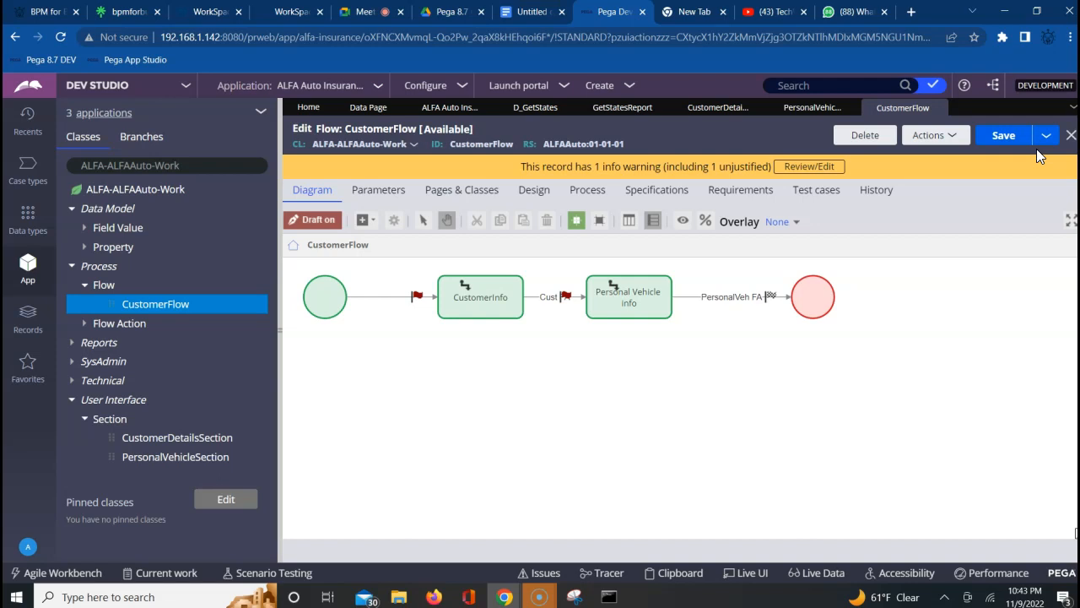
left_click(1063, 121)
left_click(629, 87)
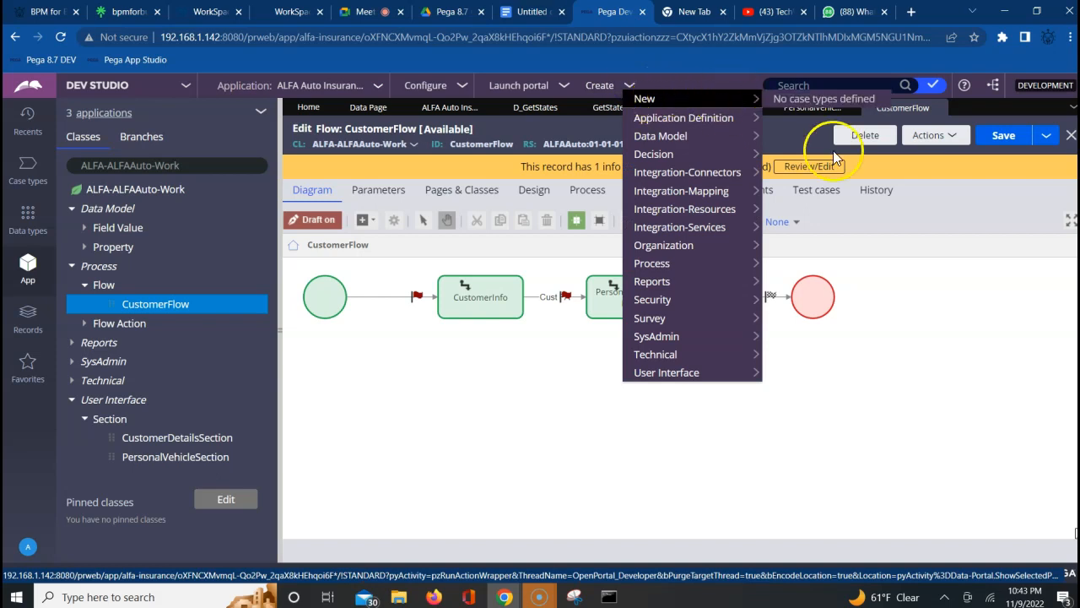
left_click(944, 298)
left_click(849, 473)
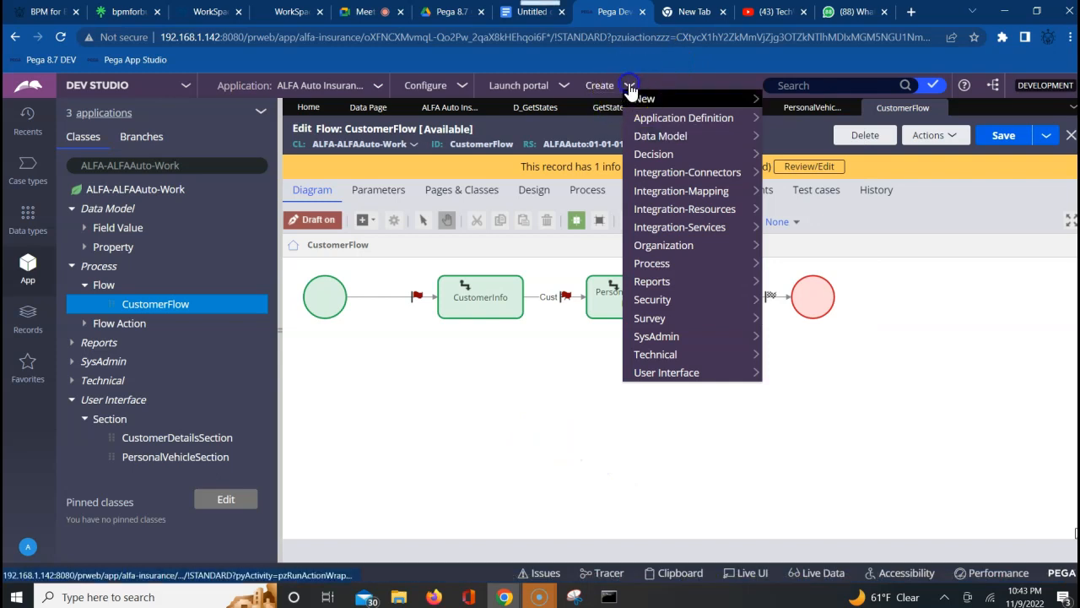
left_click_drag(601, 85, 552, 357)
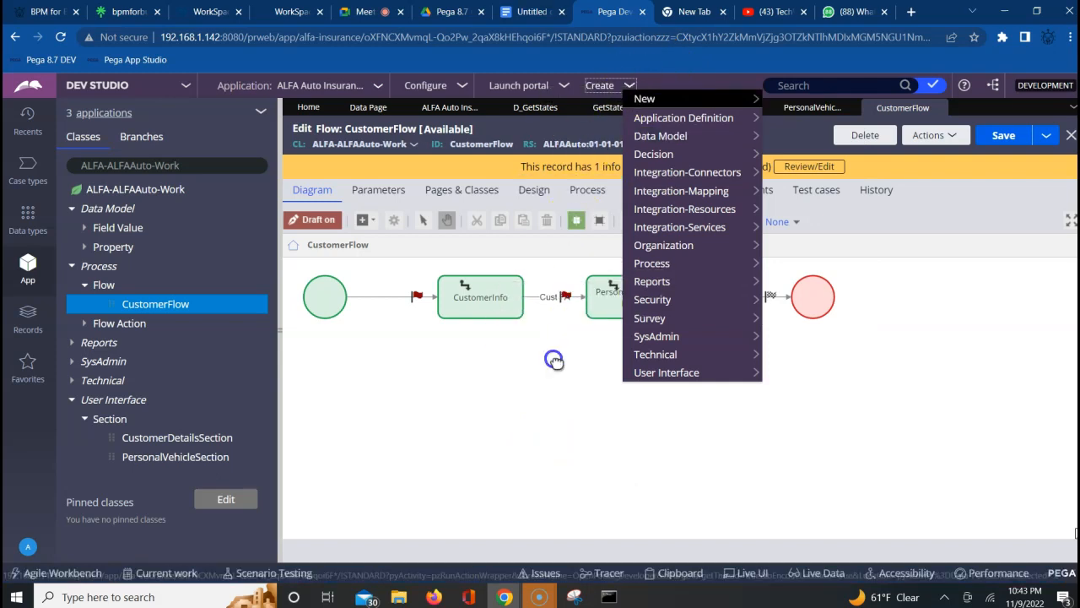
Switch to the Tracer window and resume tracing.
left_click(932, 136)
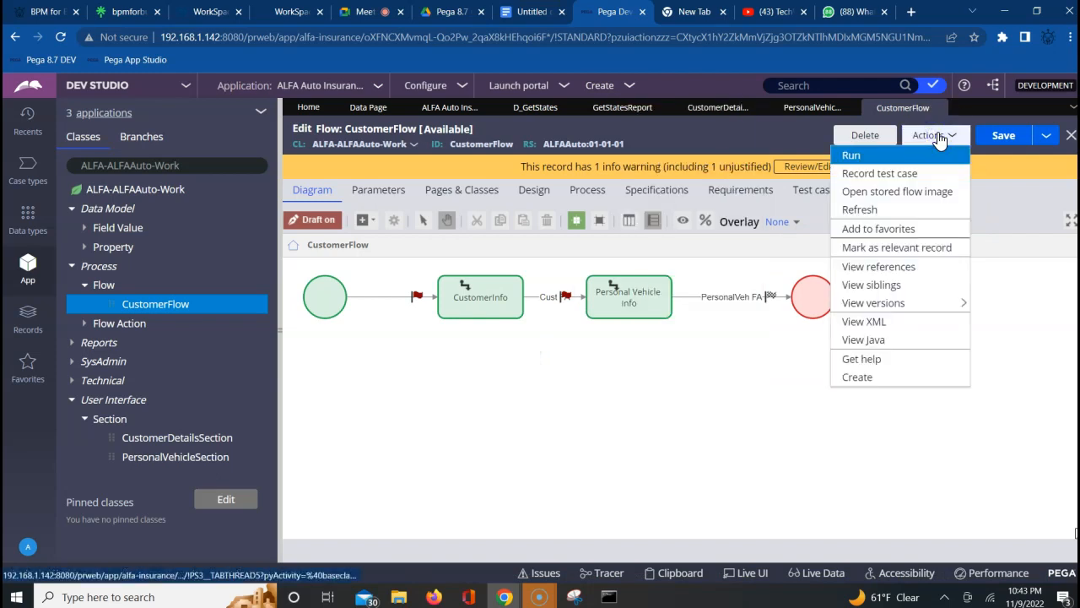
mouse_move(508, 598)
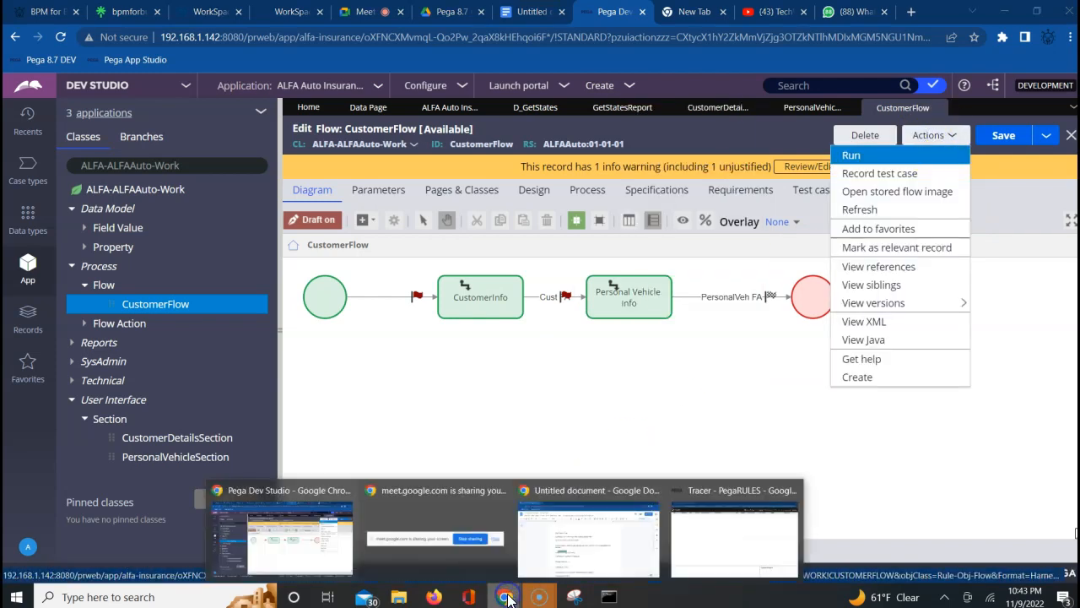
left_click(705, 529)
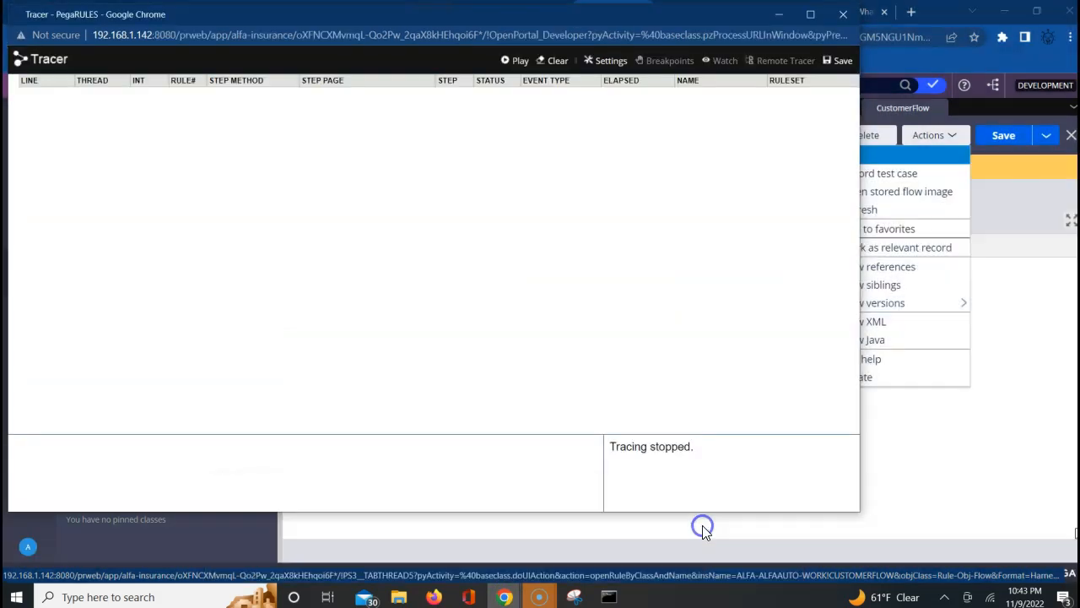
left_click(514, 61)
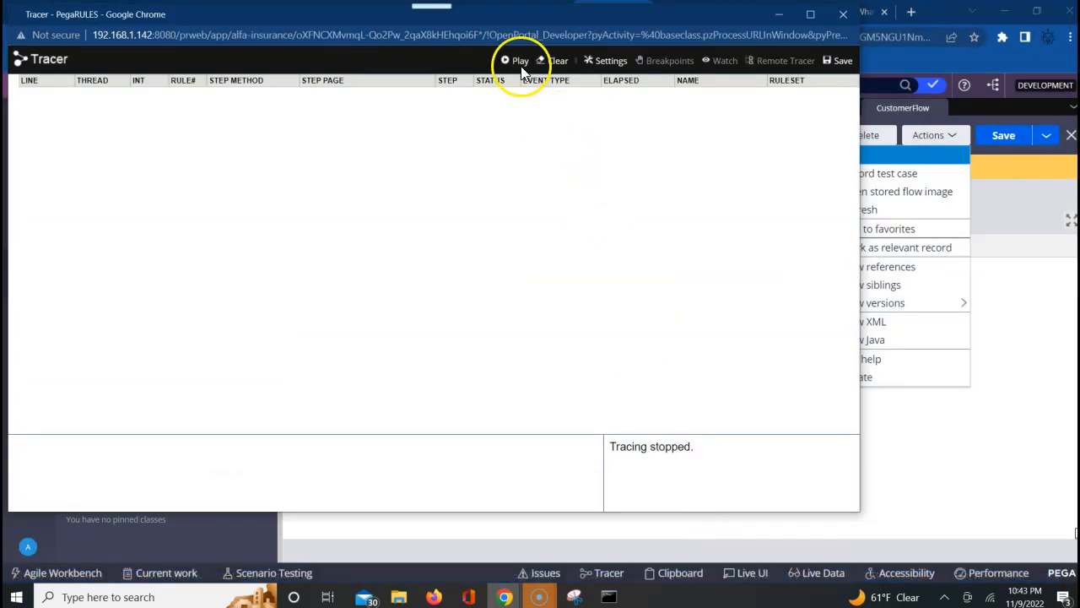
left_click(512, 64)
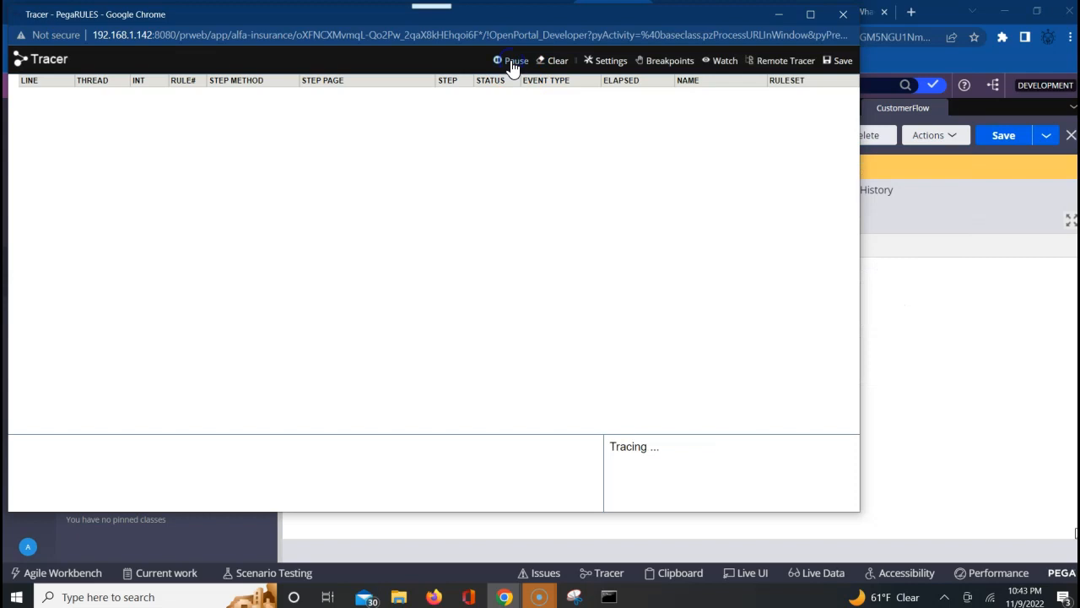
Run CustomerFlow and switch to the Tracer to review the captured events.
left_click(938, 135)
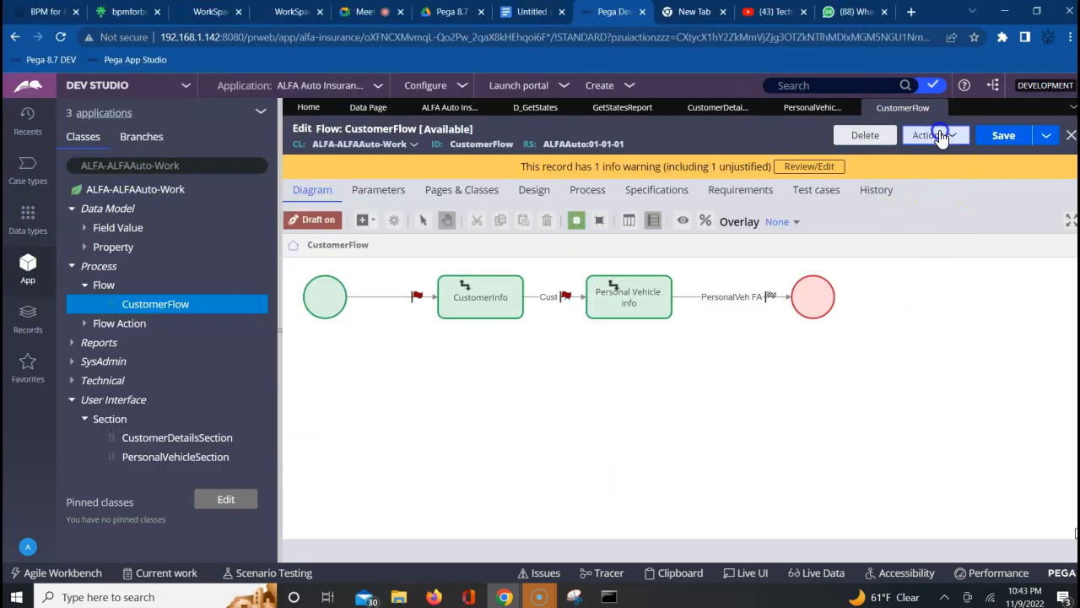
left_click(865, 159)
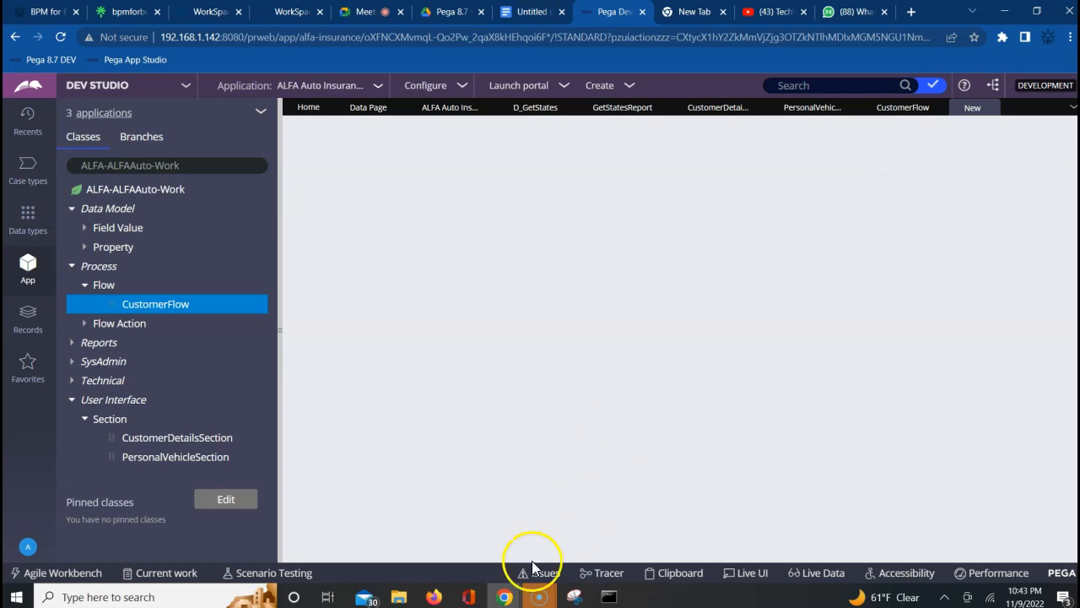
mouse_move(503, 596)
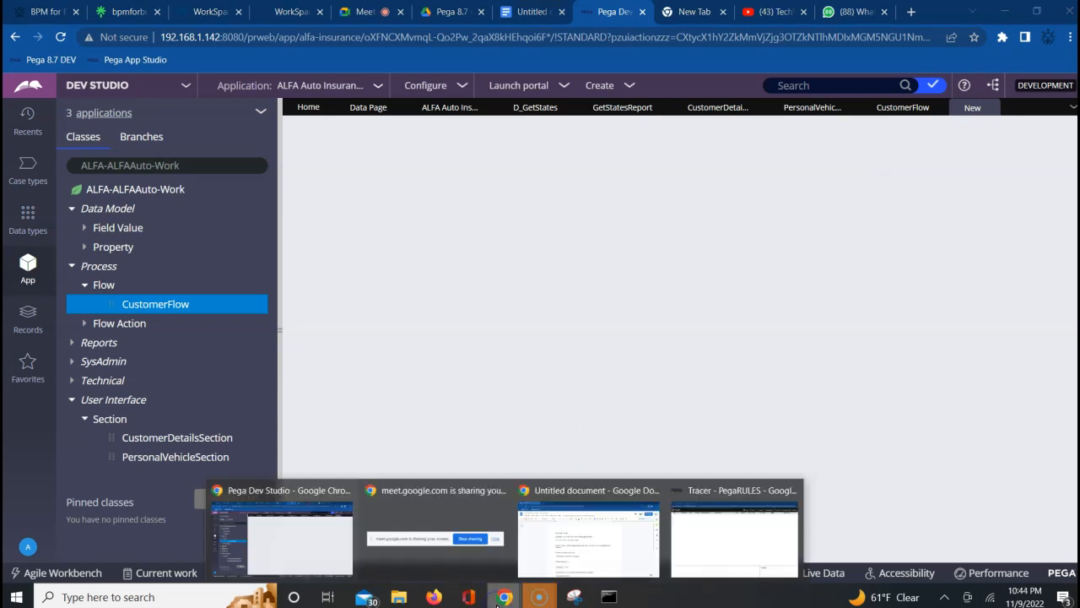
left_click(720, 513)
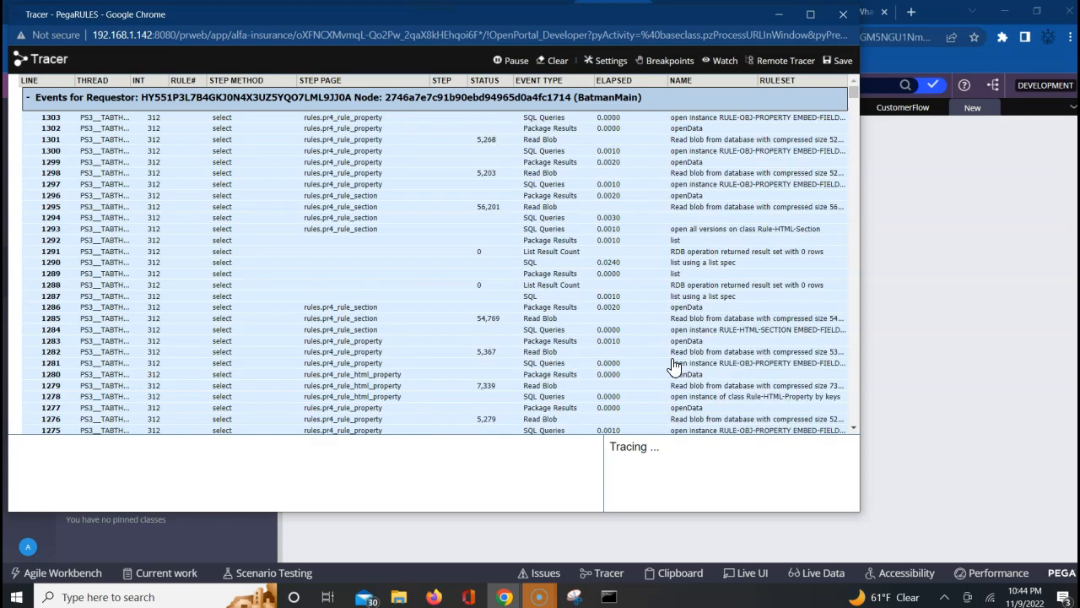
left_click(722, 212)
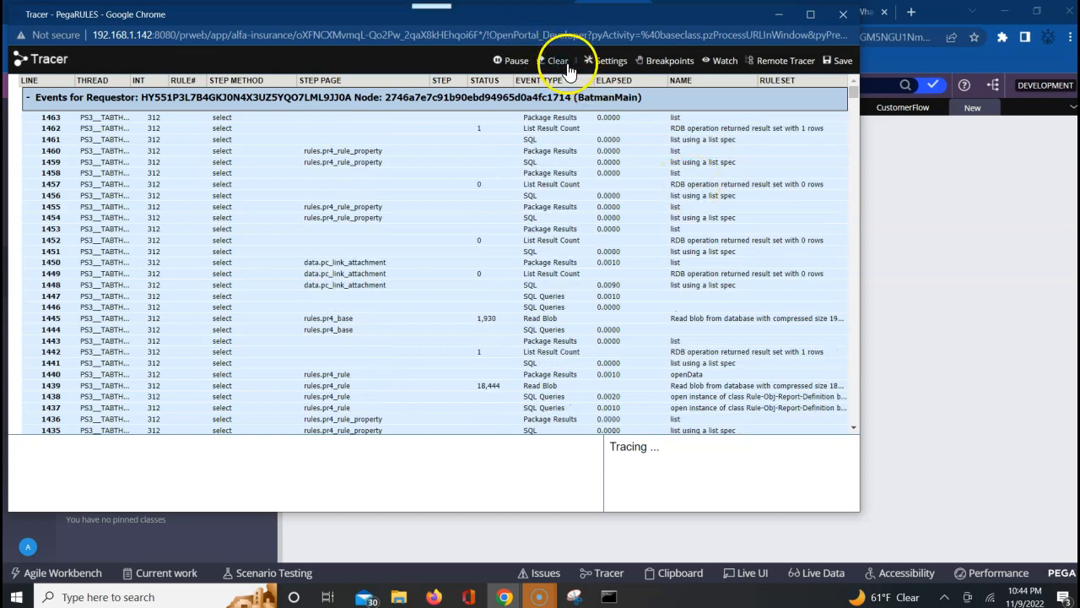
Maximize the Tracer window, pause tracing, and clear the captured events.
left_click(810, 17)
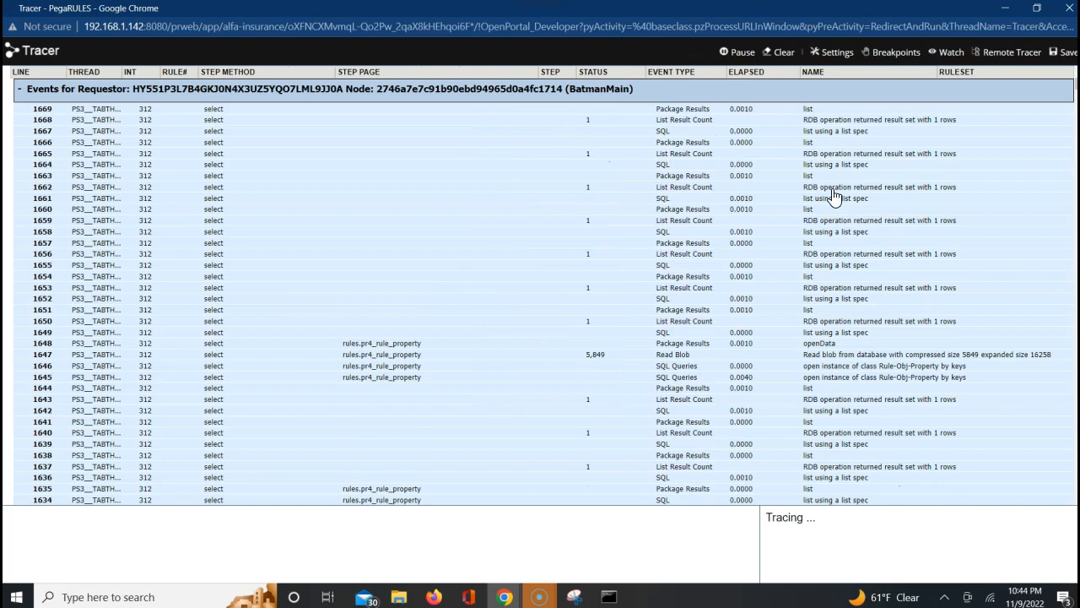
left_click(745, 54)
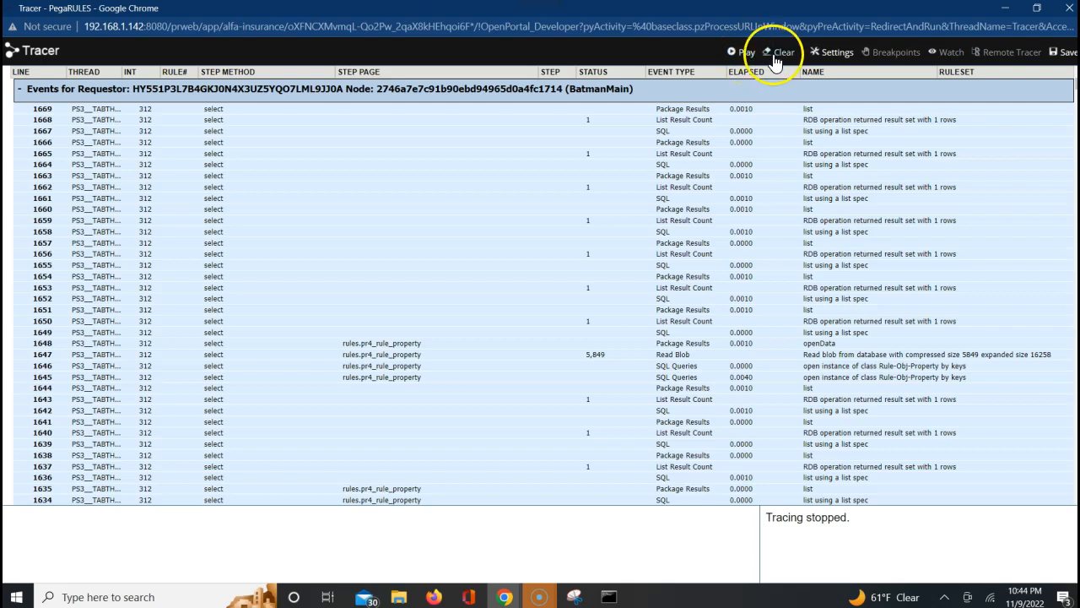
left_click(783, 54)
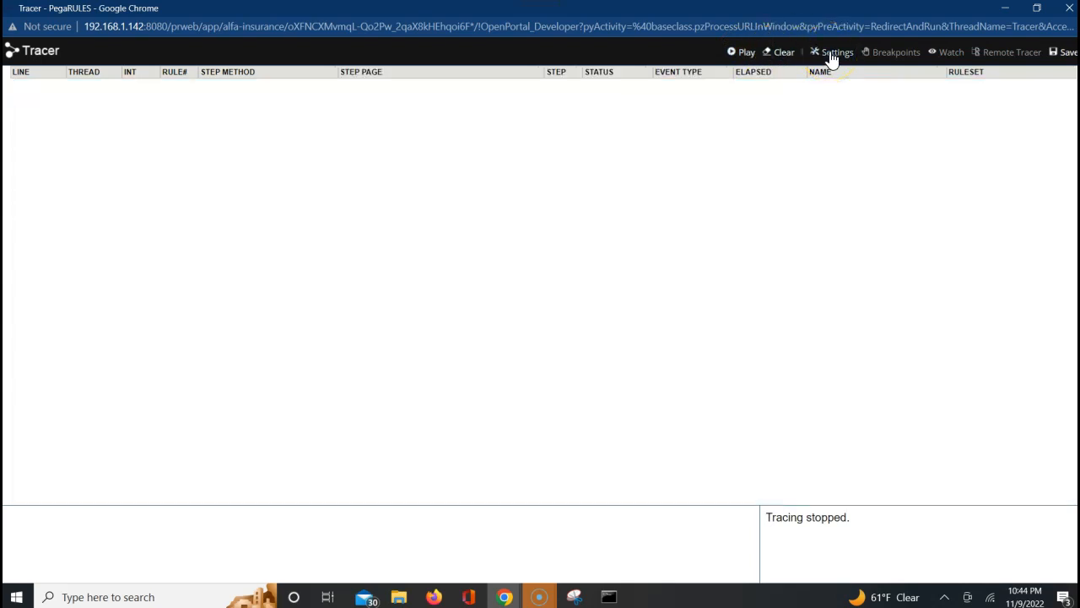
Disable the DB Query event type in the Tracer settings, keeping Data Pages, and apply.
left_click(831, 56)
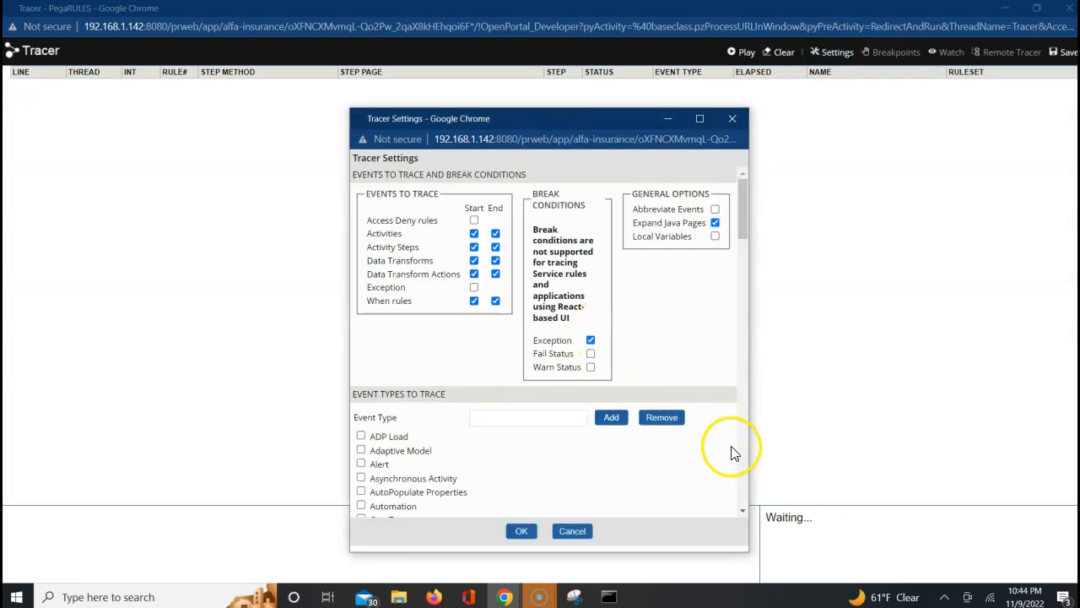
left_click(740, 512)
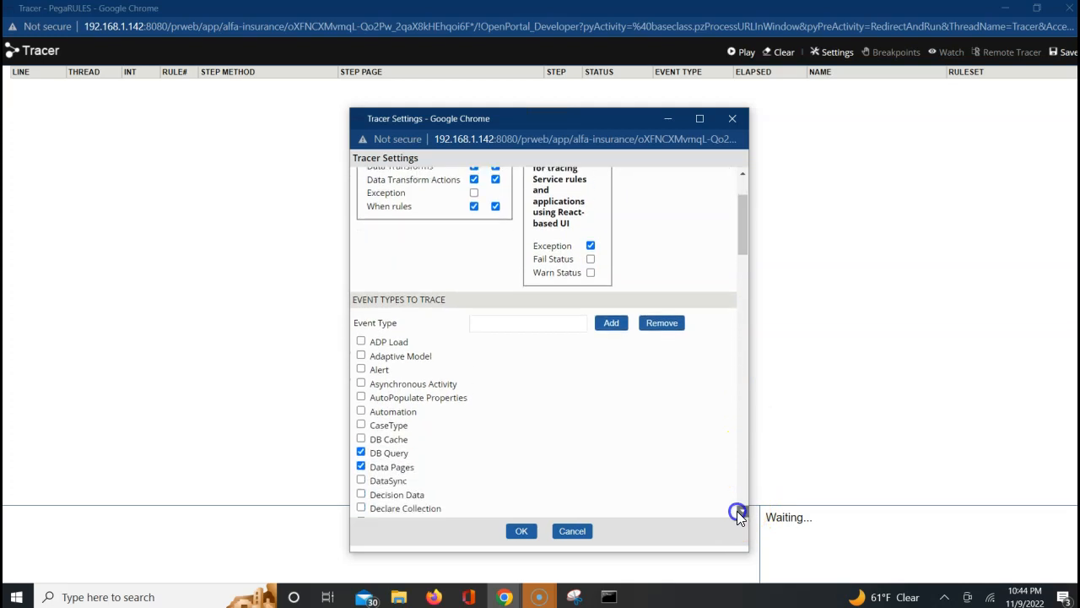
left_click(361, 419)
left_click(361, 406)
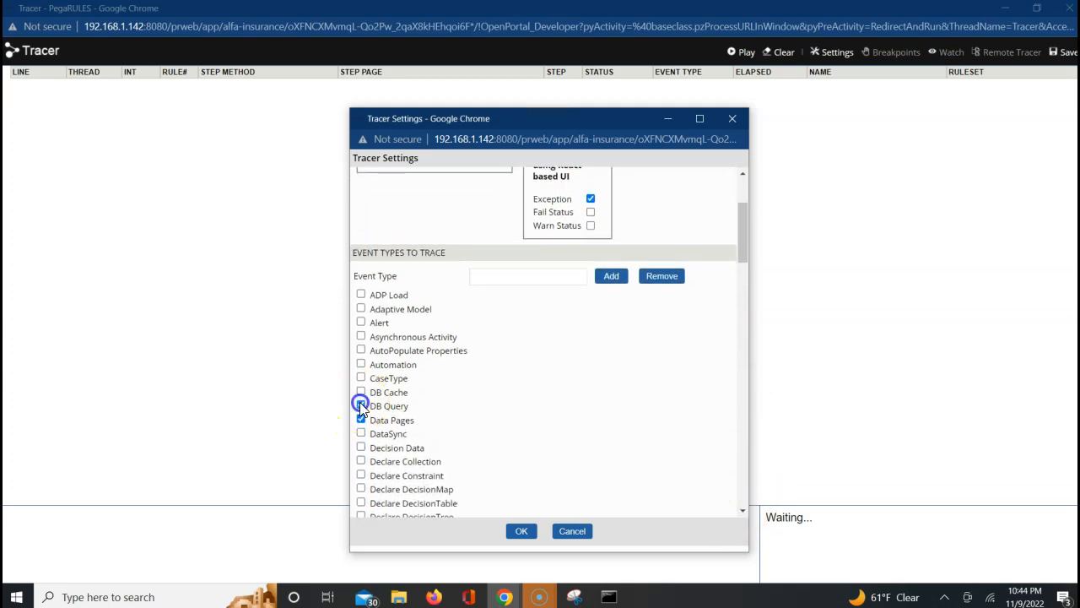
left_click(520, 533)
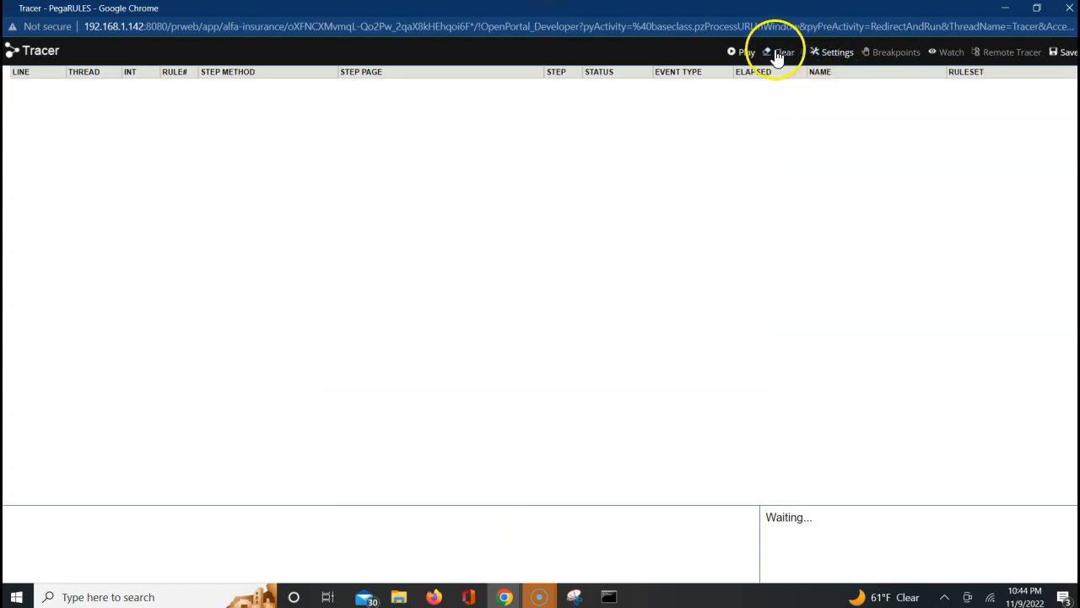
Reopen the Tracer settings, uncheck the Queue Processing event type, and apply.
left_click(829, 57)
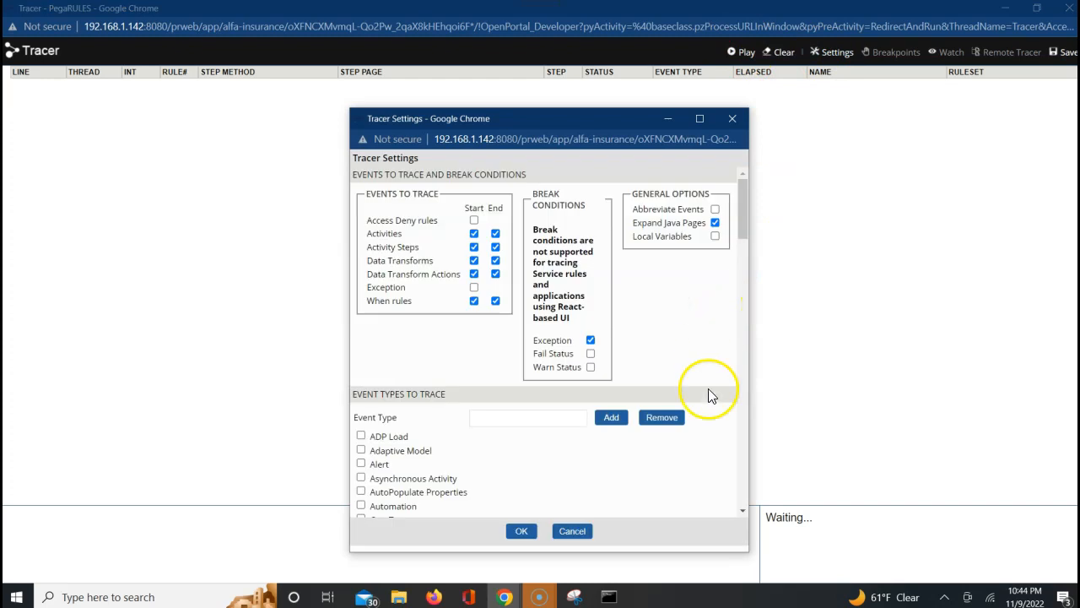
left_click(745, 512)
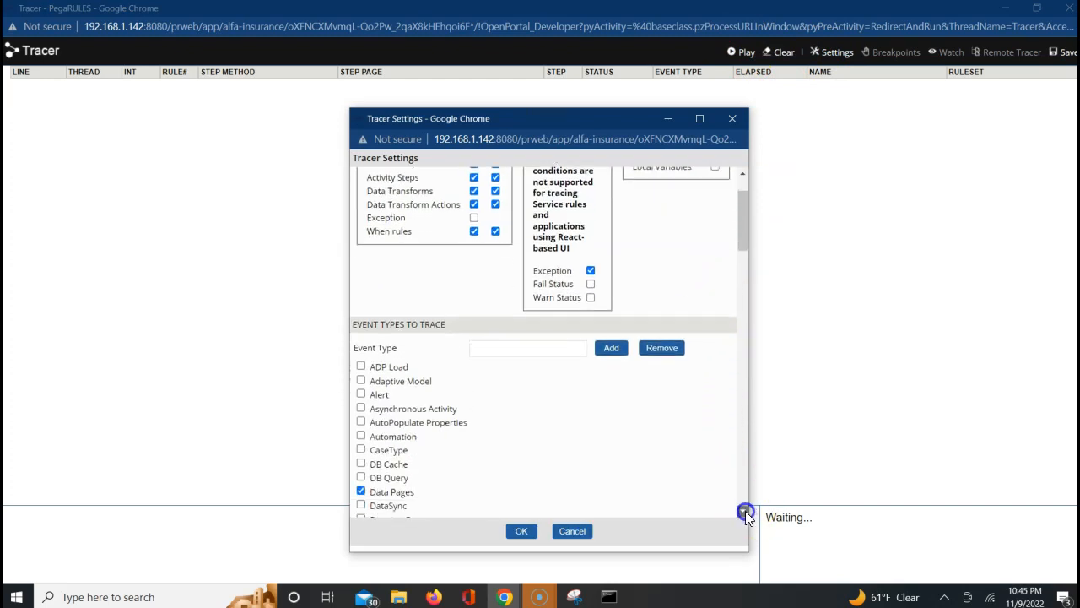
left_click(745, 512)
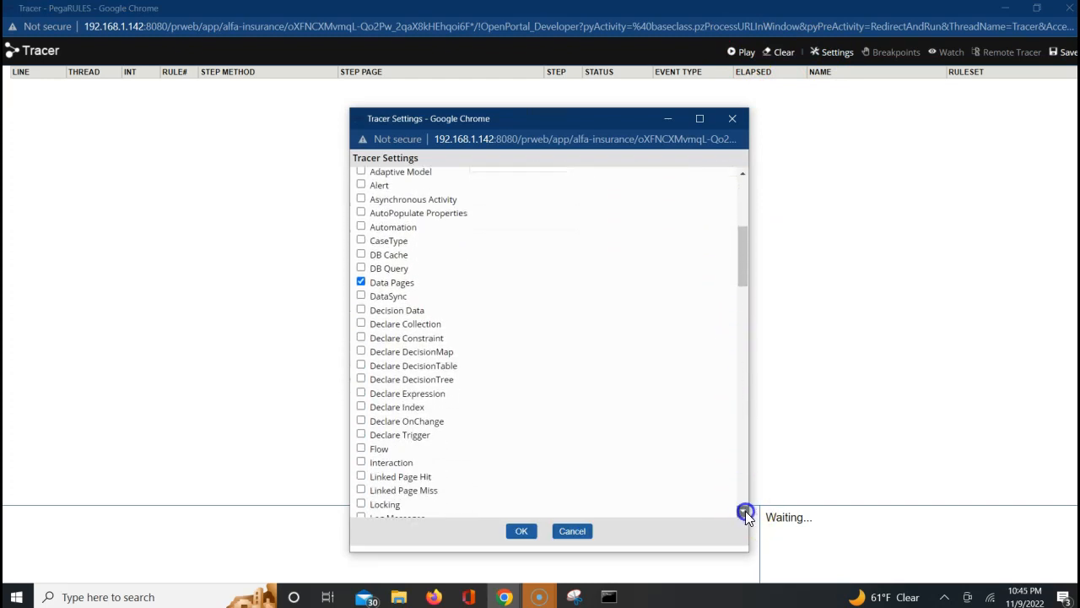
left_click(745, 511)
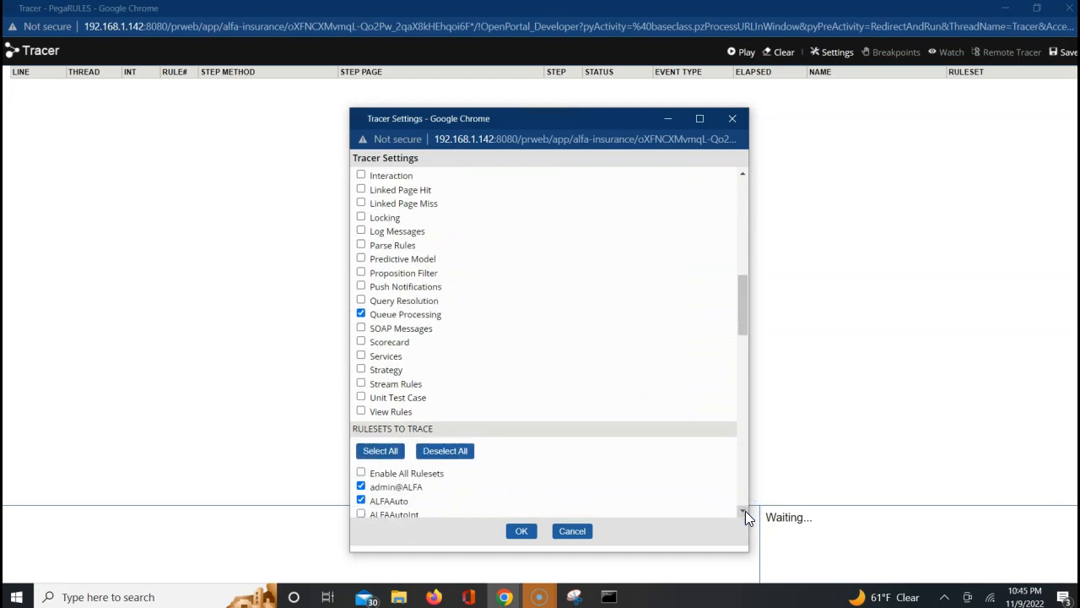
left_click(362, 314)
left_click(743, 511)
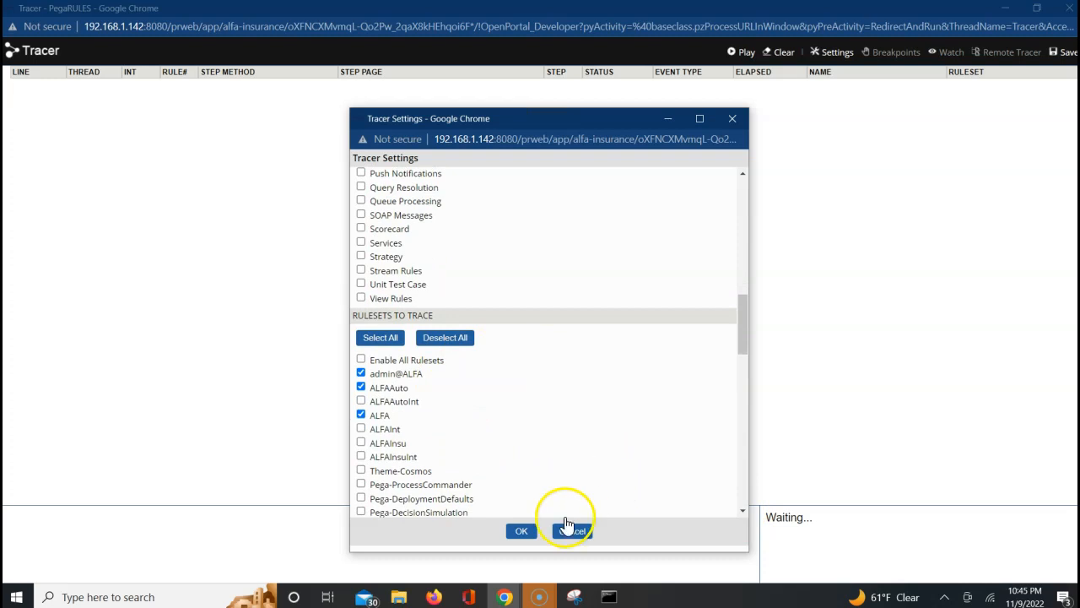
left_click(522, 535)
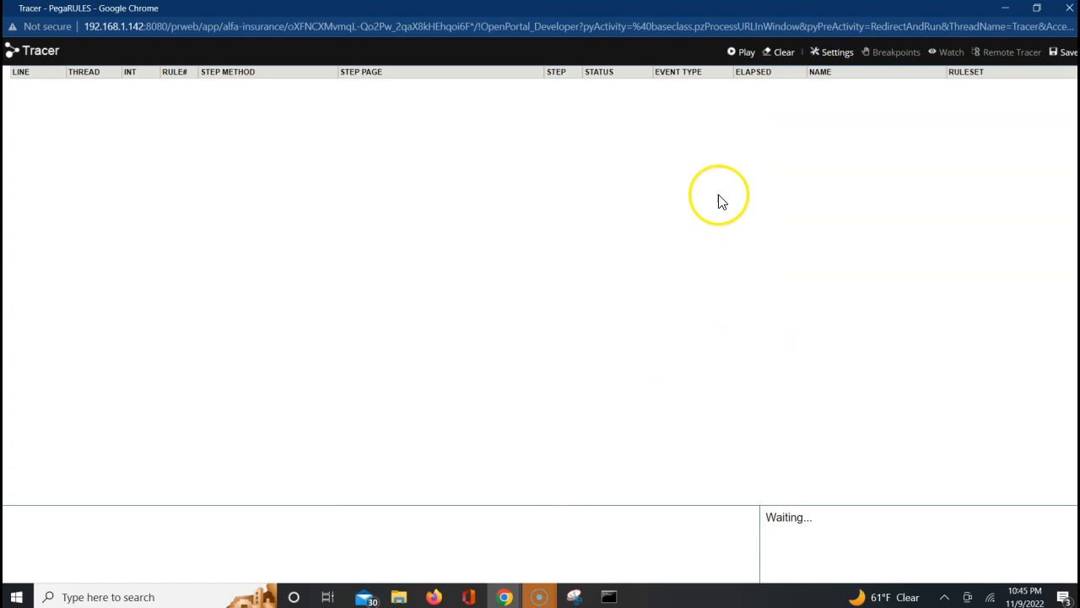
Resume tracing, minimize the Tracer, and open the Clipboard viewer for the running case.
left_click(740, 52)
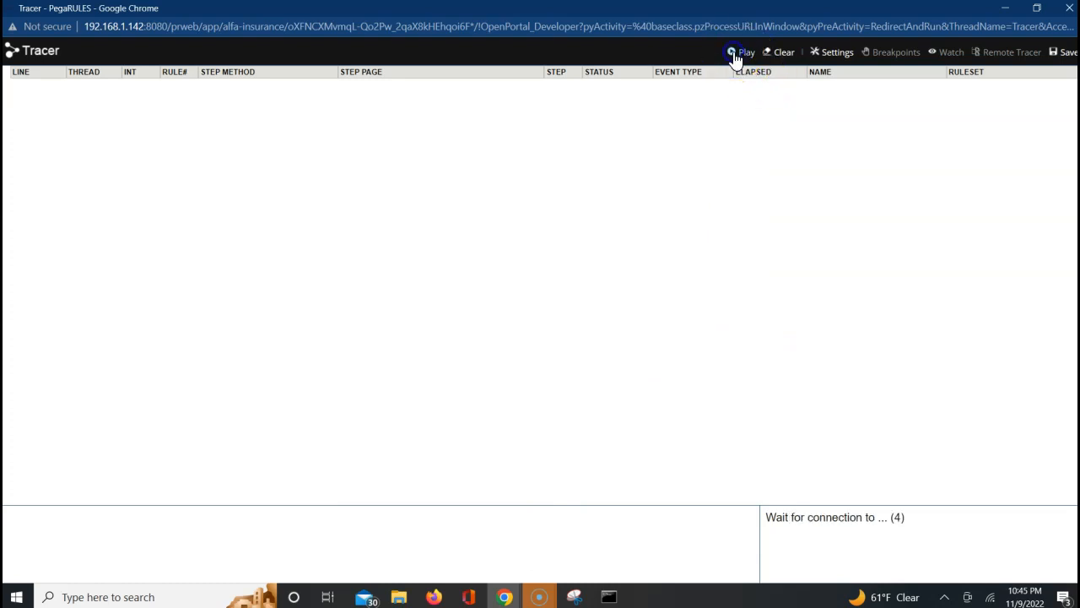
left_click(1008, 8)
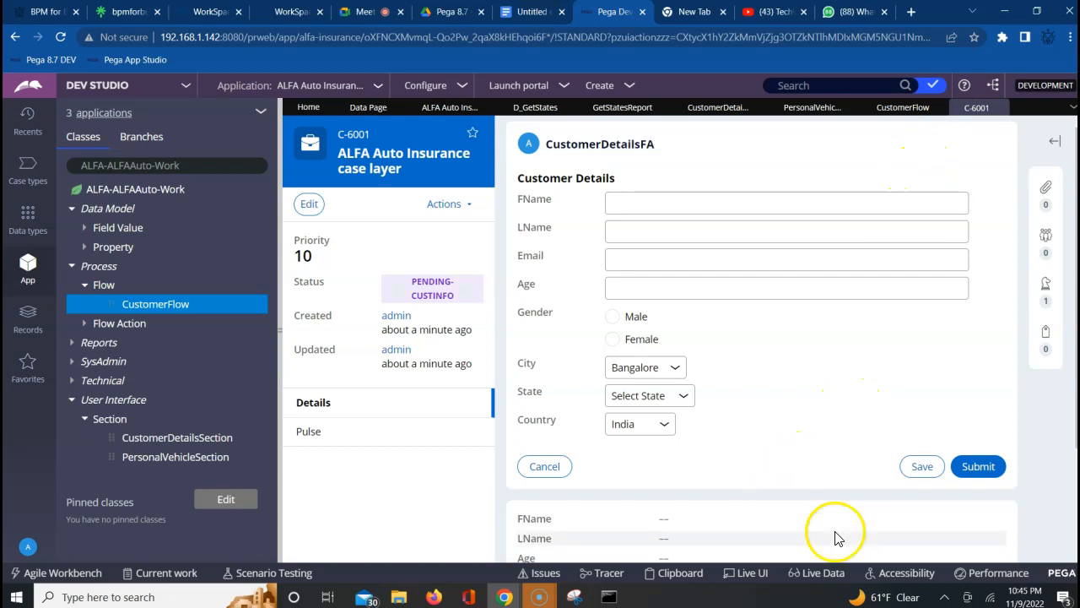
left_click(675, 574)
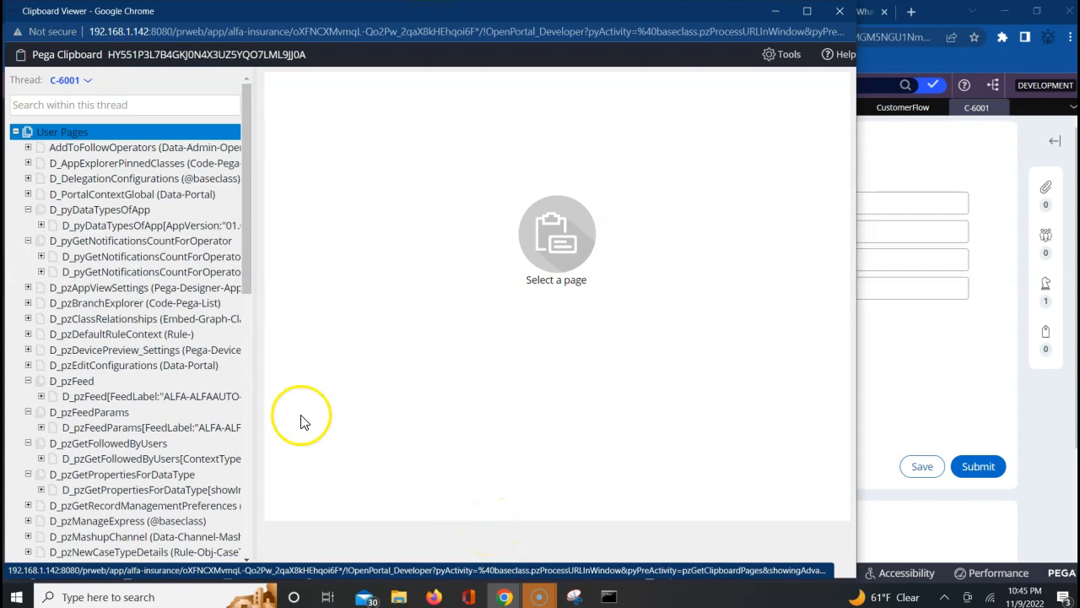
Inspect the thread-level D_GetStates data page and its pxResults entries in the Clipboard, then close the Clipboard viewer.
left_click(247, 344)
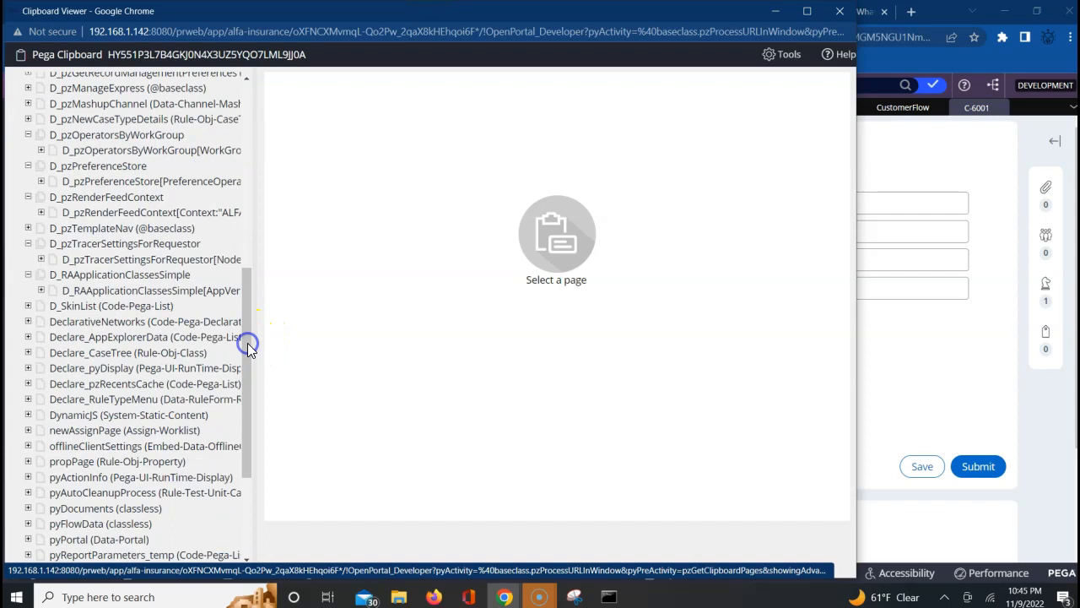
left_click(248, 508)
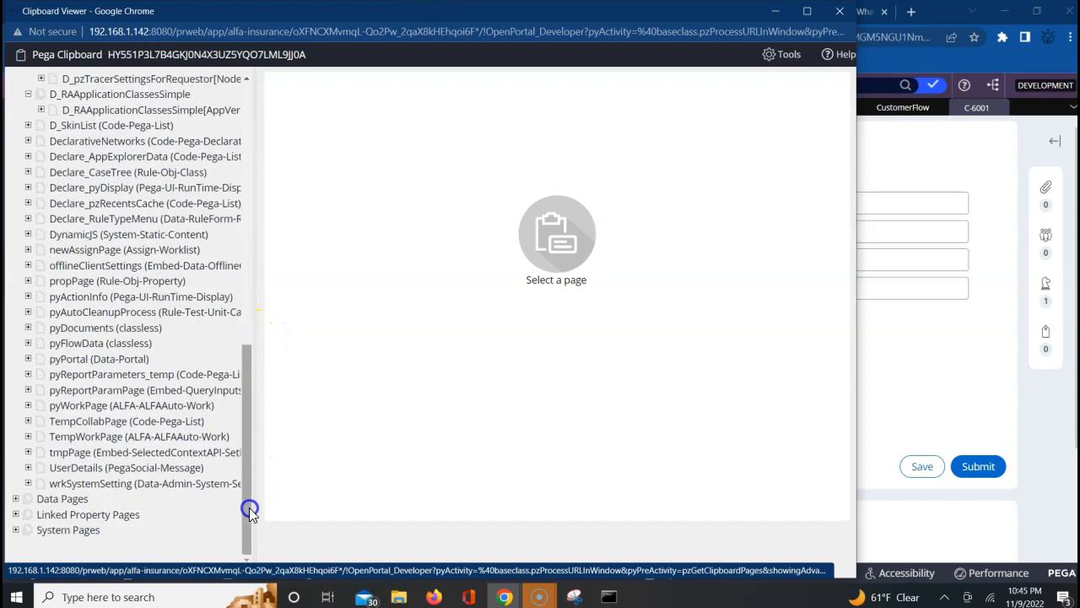
left_click(17, 501)
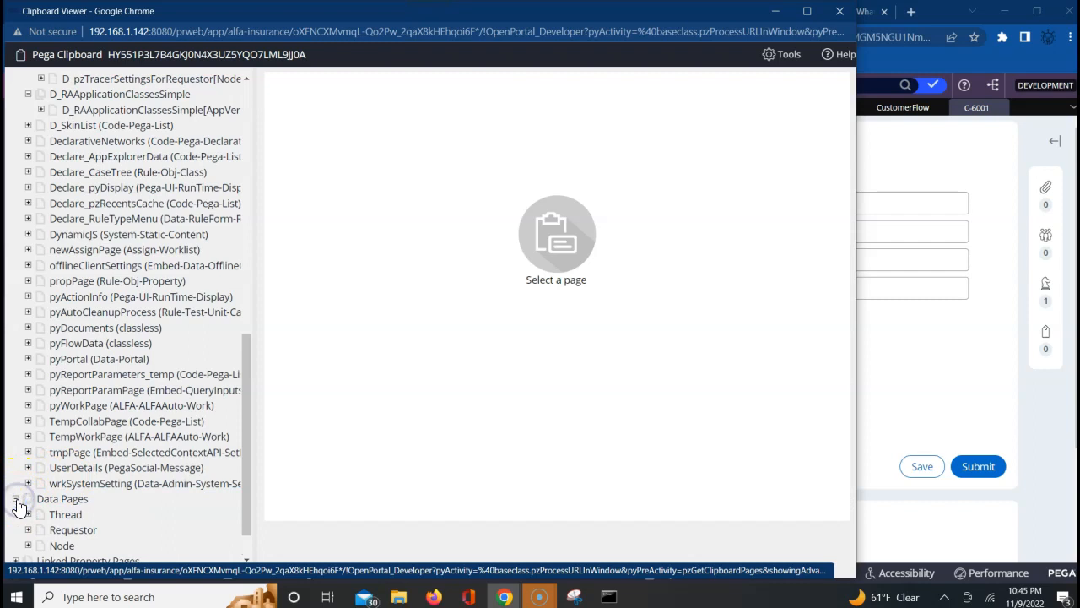
left_click(28, 515)
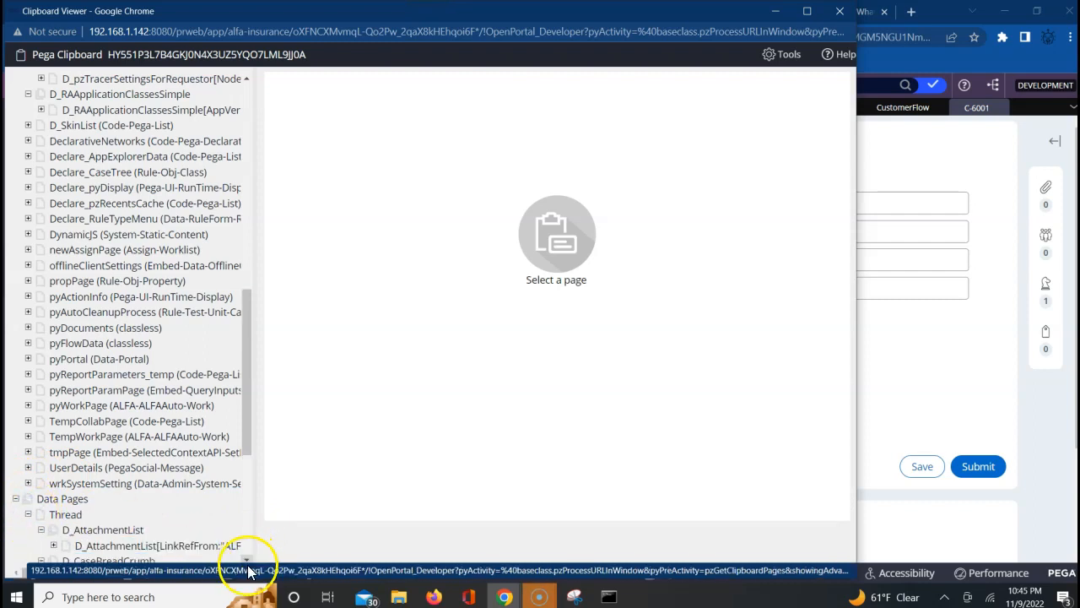
left_click(247, 559)
scroll(247, 559, "down", 5)
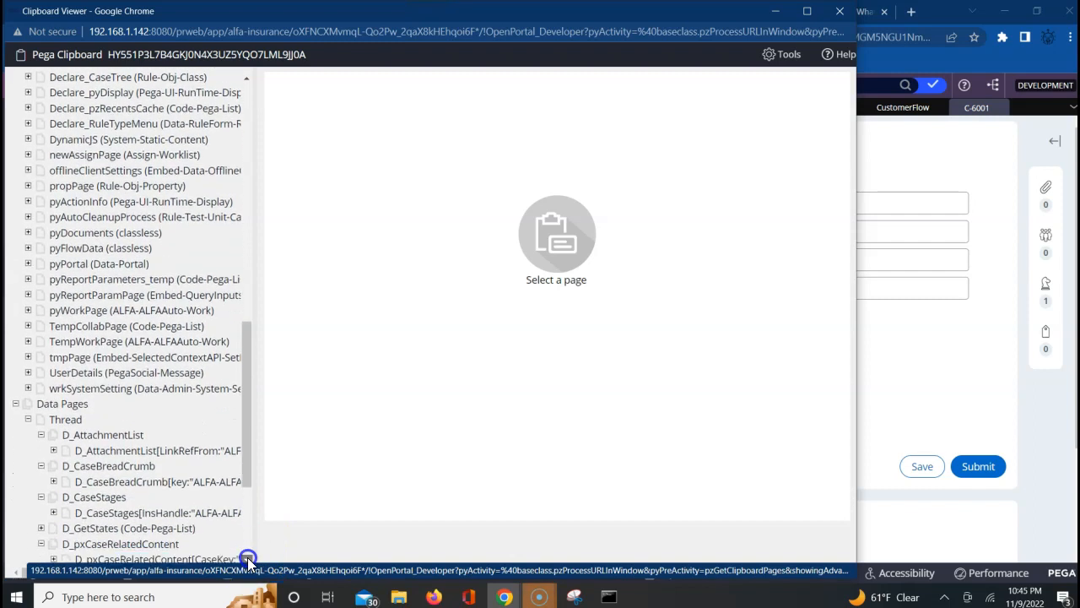
scroll(248, 557, "down", 3)
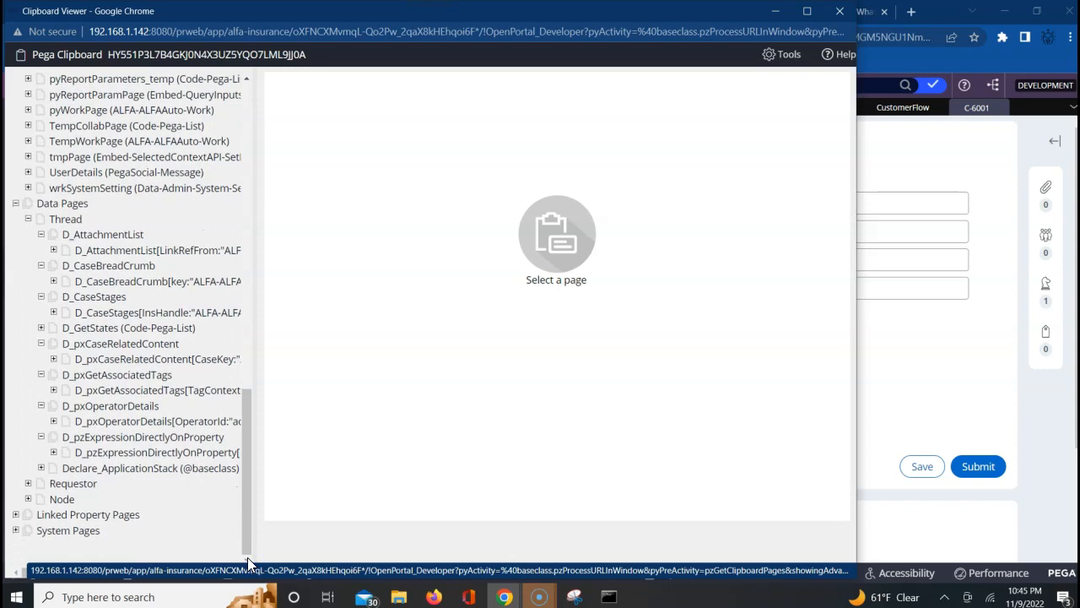
left_click(82, 326)
left_click(41, 328)
left_click(53, 343)
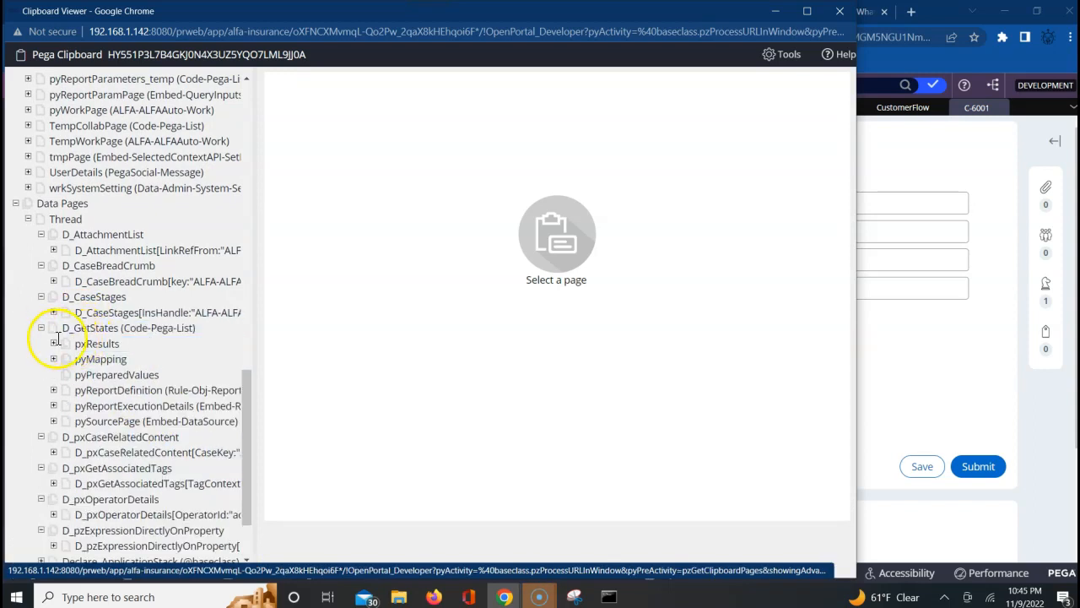
left_click(106, 358)
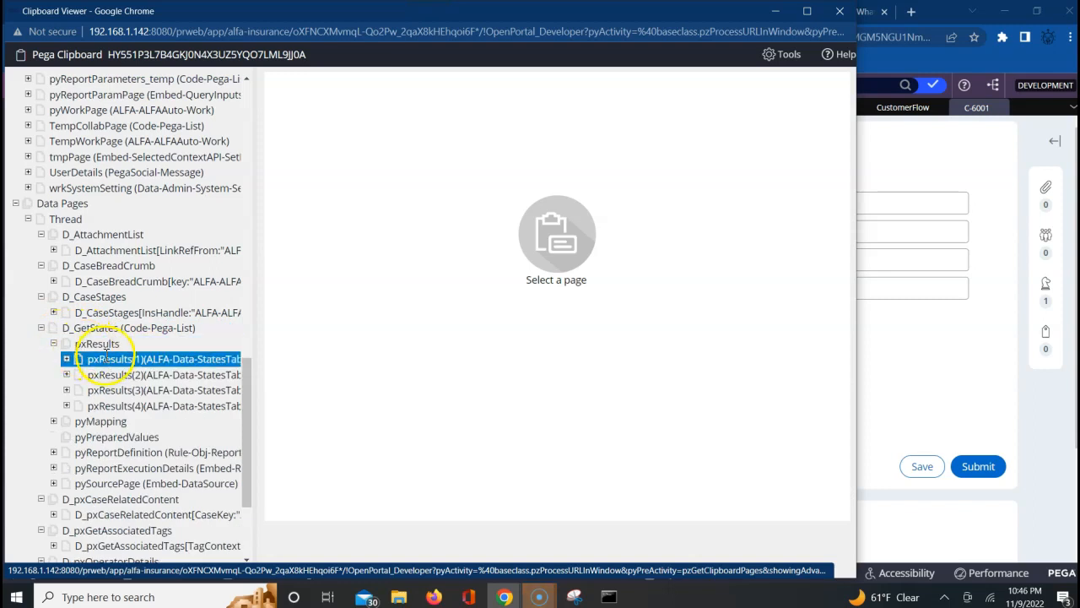
left_click(105, 358)
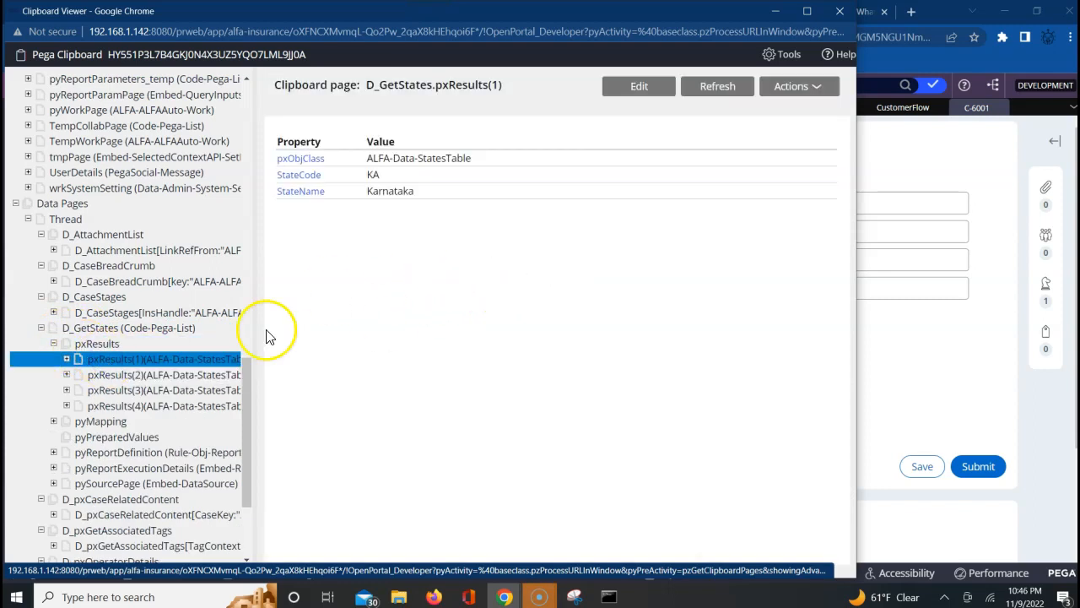
left_click(96, 331)
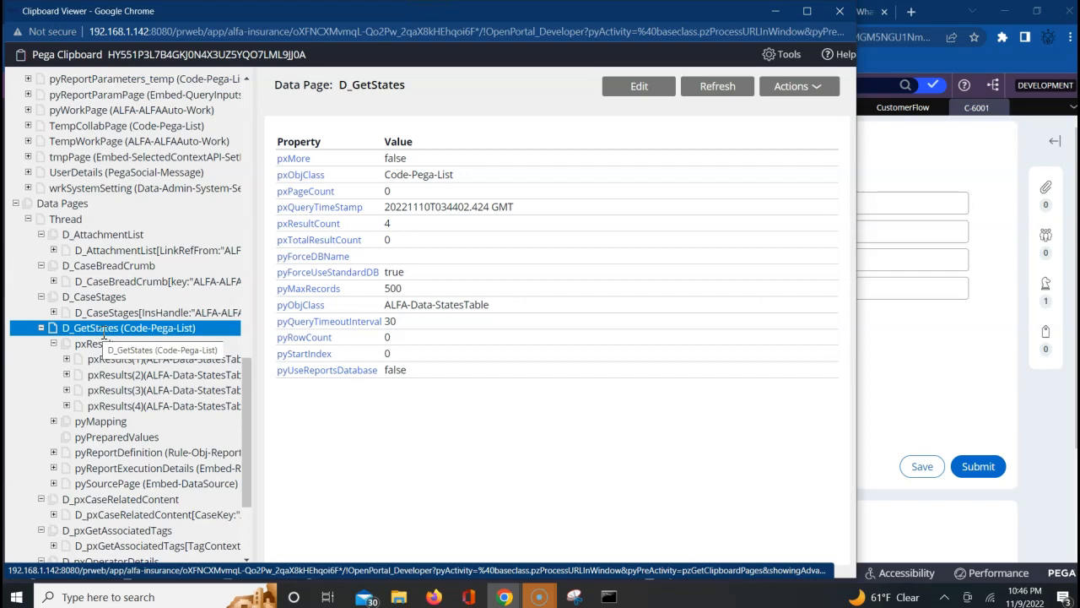
right_click(103, 334)
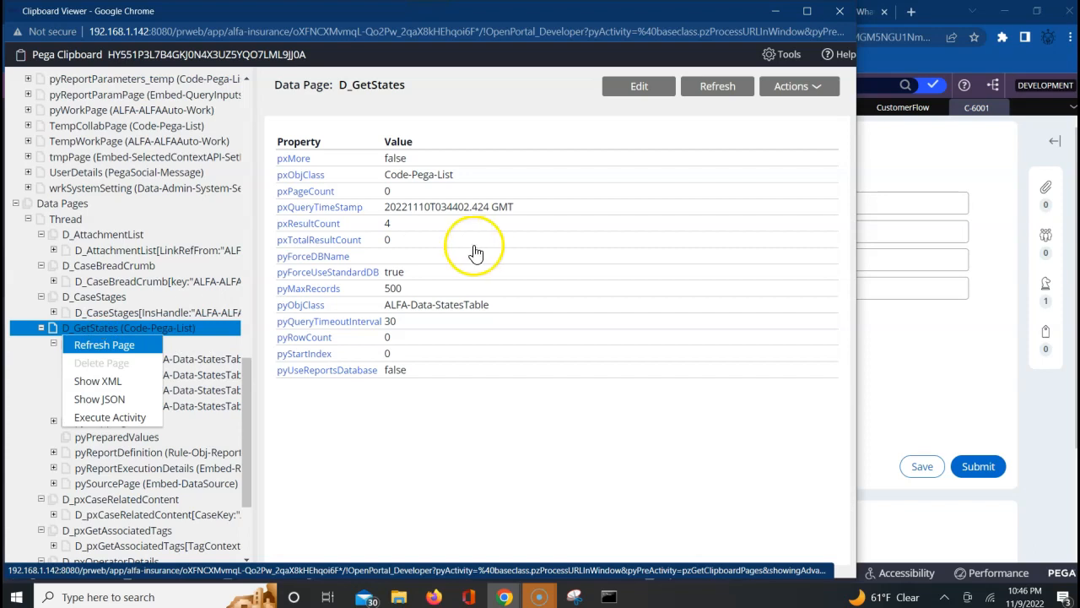
left_click(797, 87)
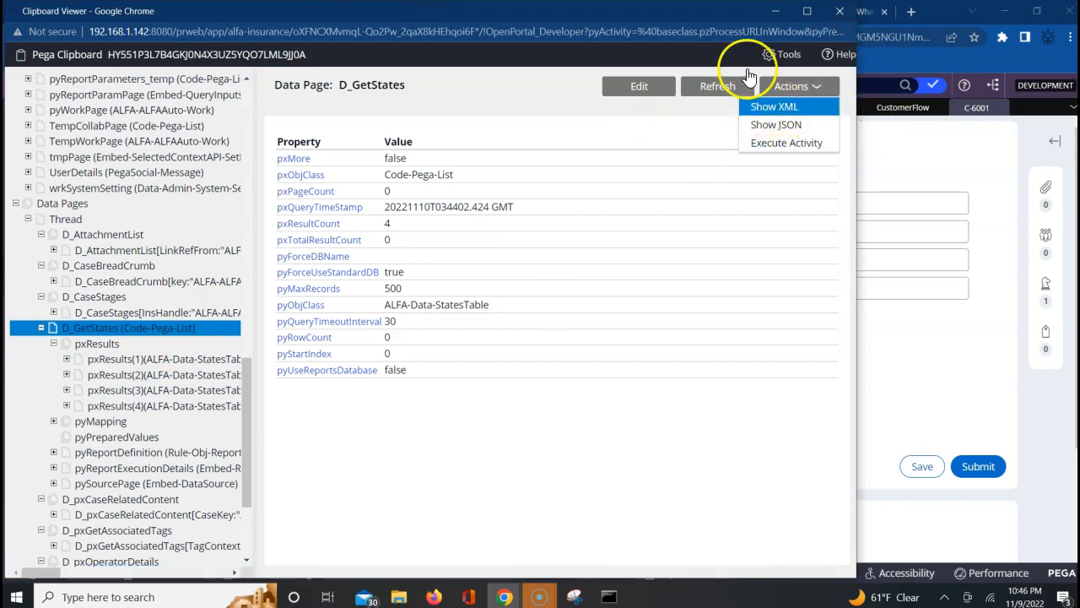
left_click(839, 12)
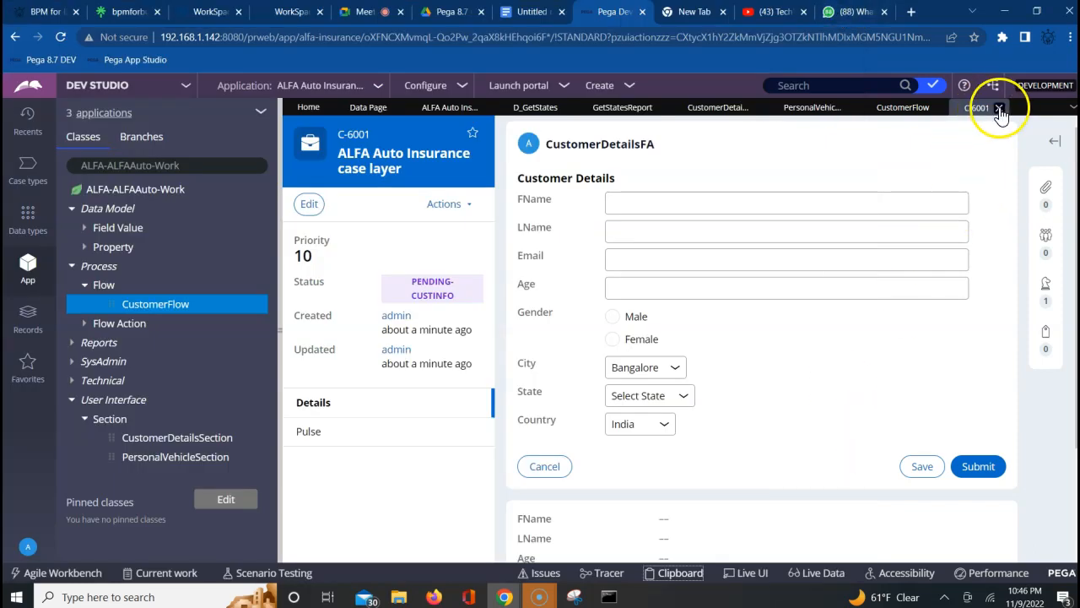
Close the C-6001 case tab and run CustomerFlow again from the flow's actions.
left_click(998, 109)
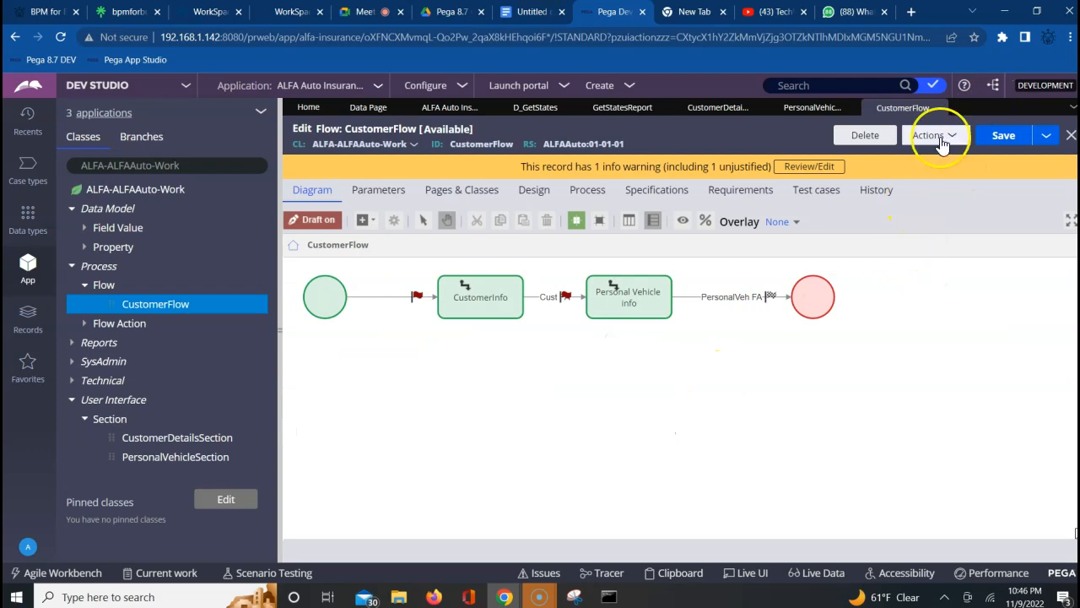
left_click(943, 142)
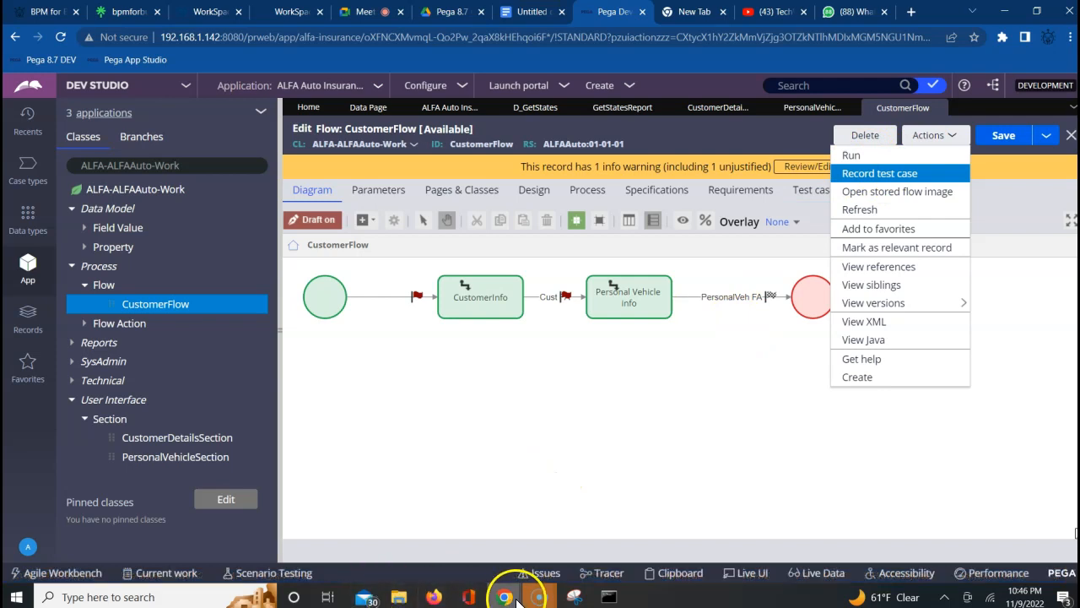
mouse_move(505, 597)
left_click(697, 551)
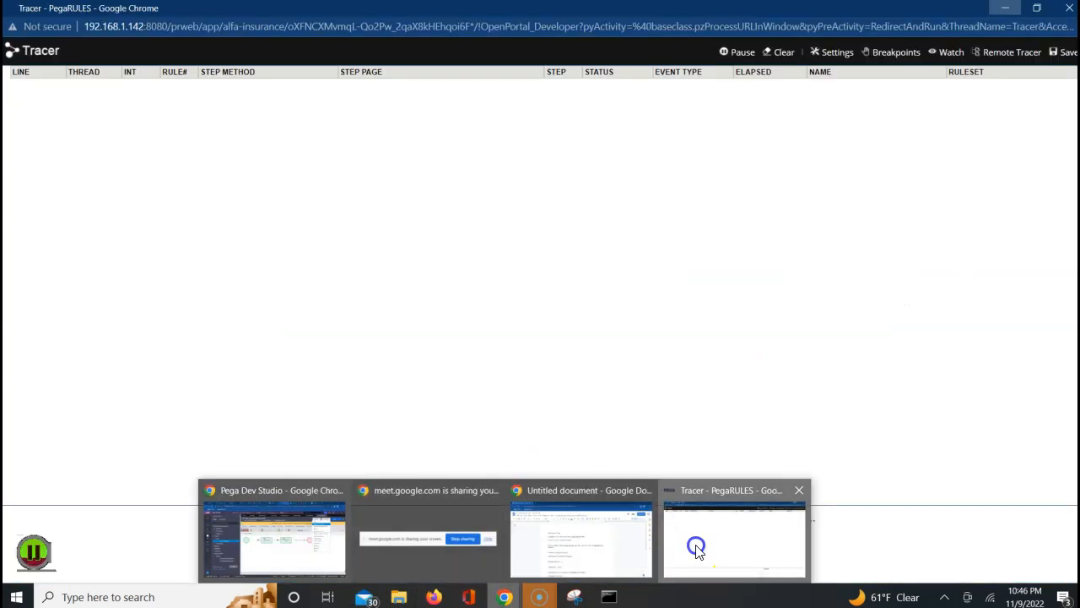
left_click(1005, 8)
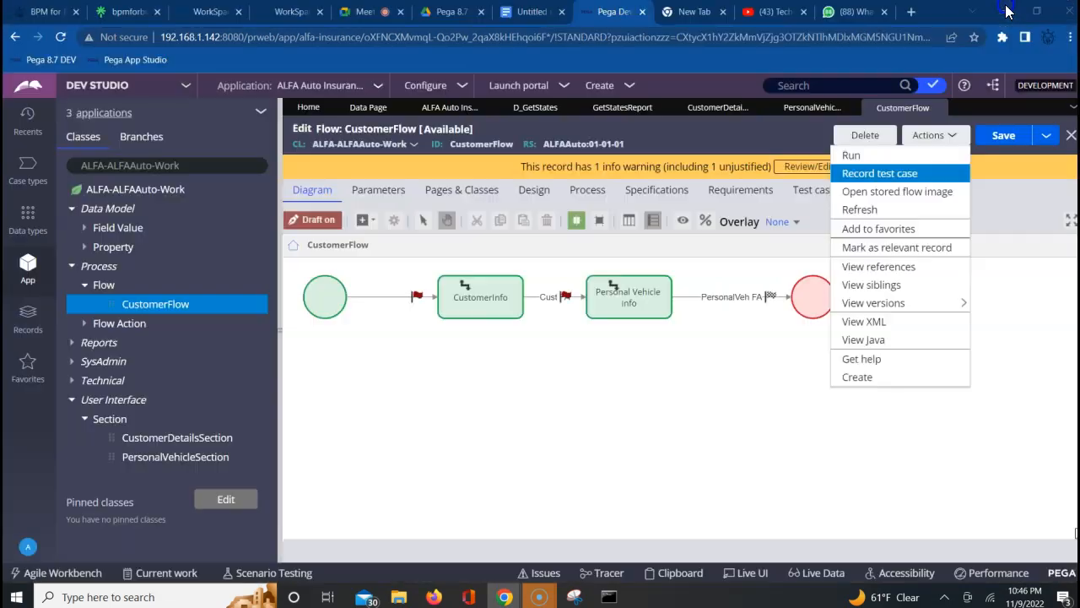
left_click(862, 158)
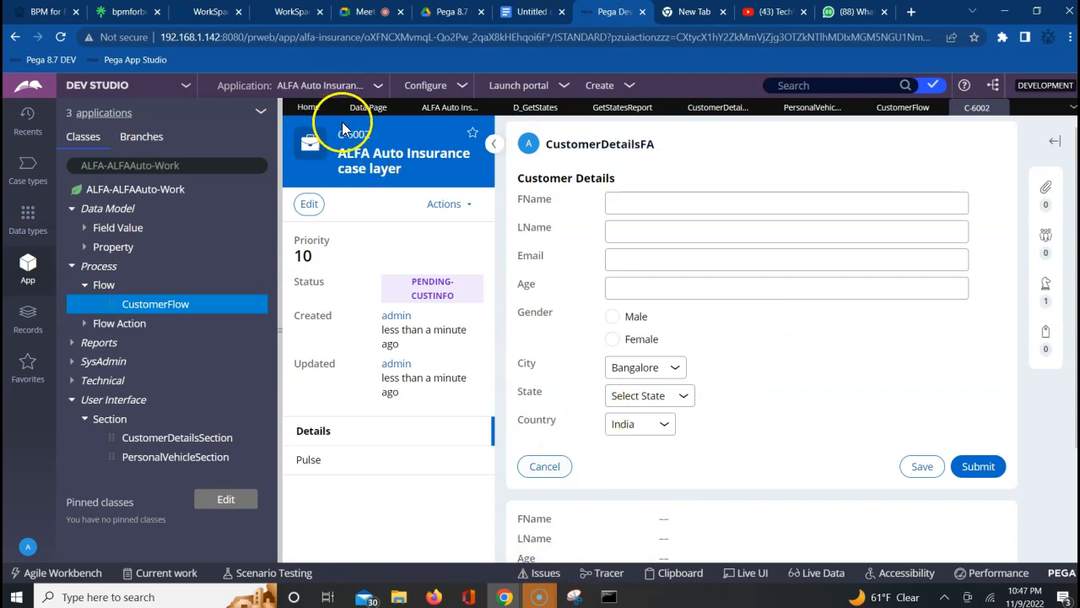
Switch to the Tracer to review the D_GetStates data page events and pause tracing.
left_click(505, 597)
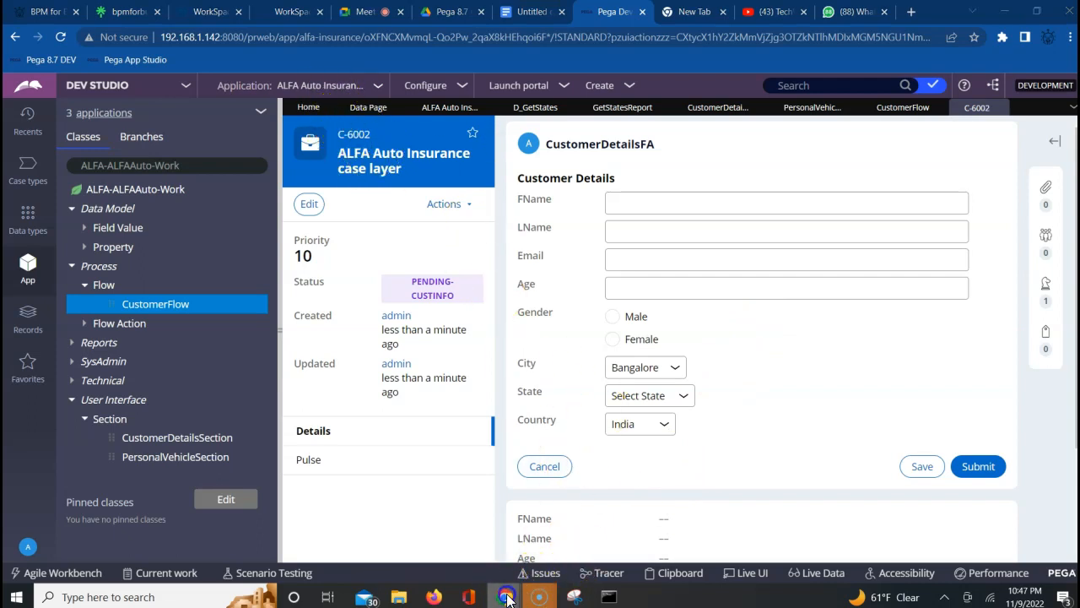
left_click(725, 536)
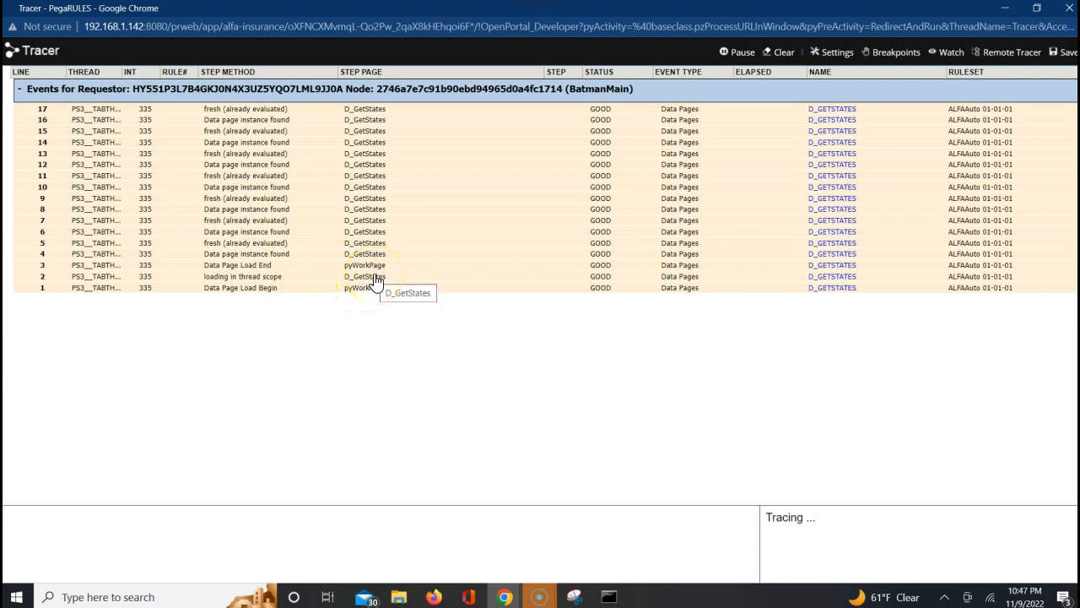
left_click(733, 53)
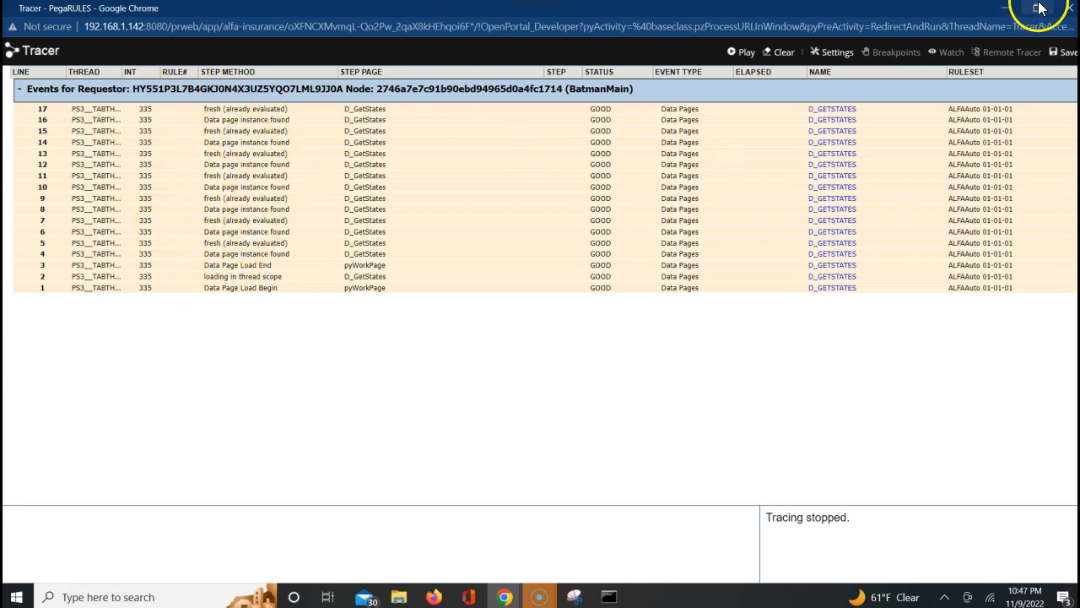
Select Karnataka in the State dropdown of the new case's Customer Details form.
left_click(1004, 9)
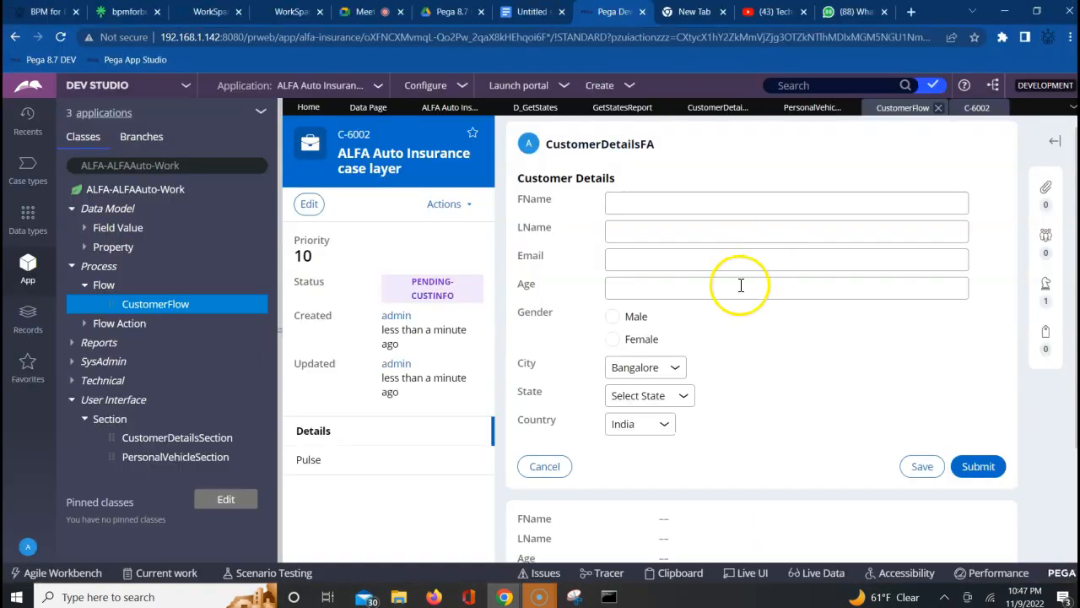
left_click(658, 398)
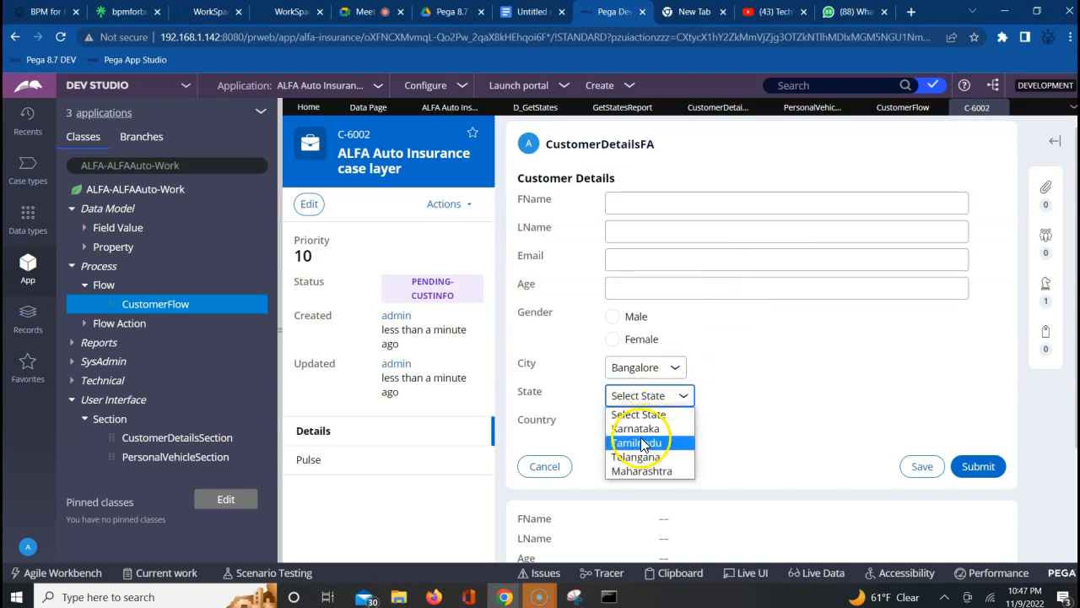
left_click(639, 429)
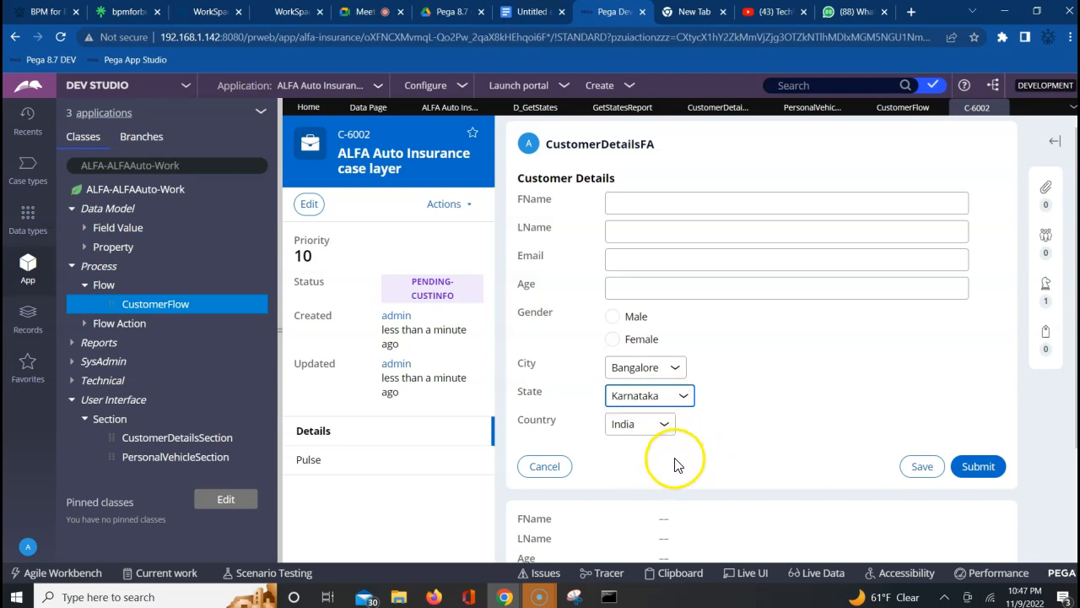
Switch to the Tracer and resume tracing.
mouse_move(507, 599)
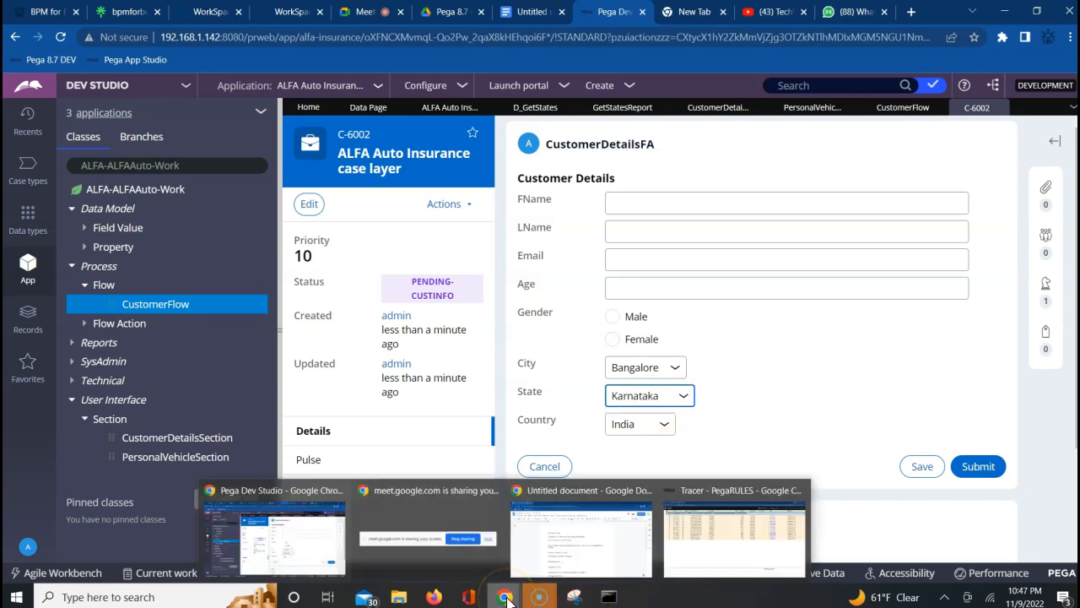
left_click(692, 552)
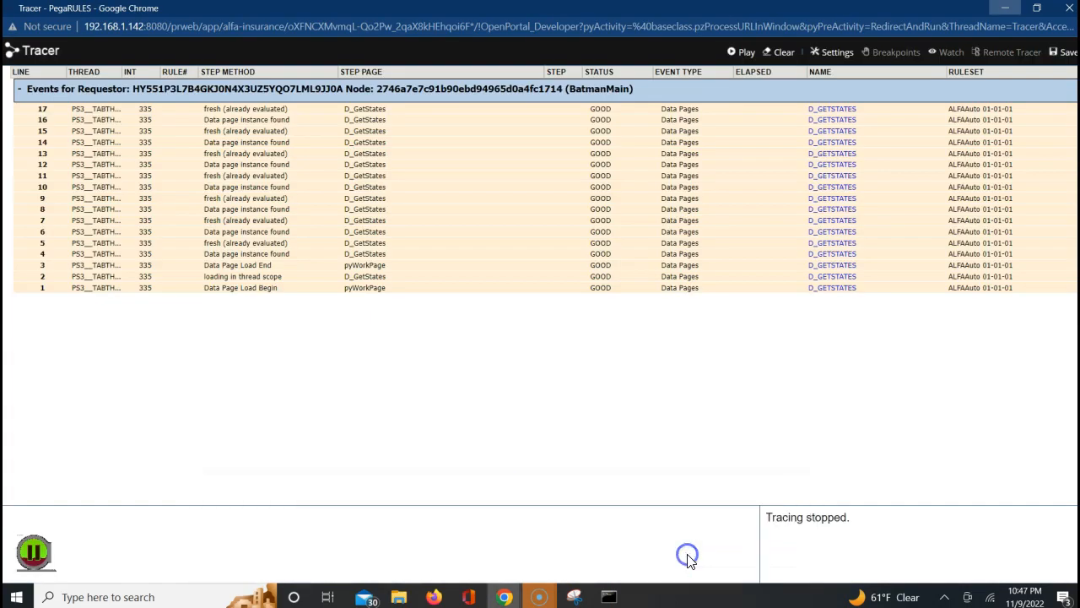
left_click(736, 54)
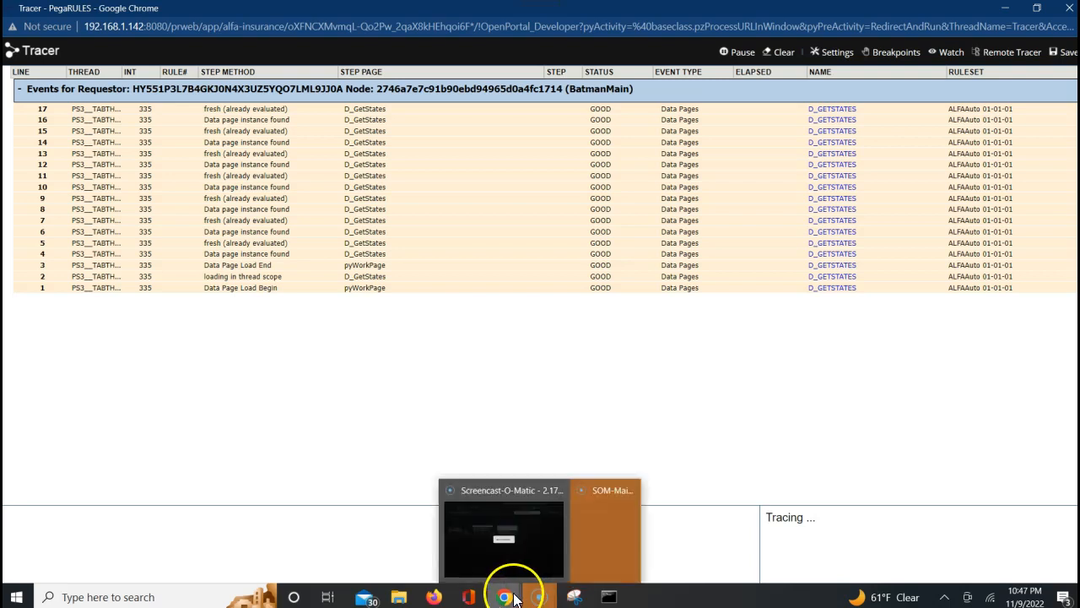
Return to the case in Dev Studio and submit the Customer Details form.
mouse_move(501, 594)
mouse_move(560, 547)
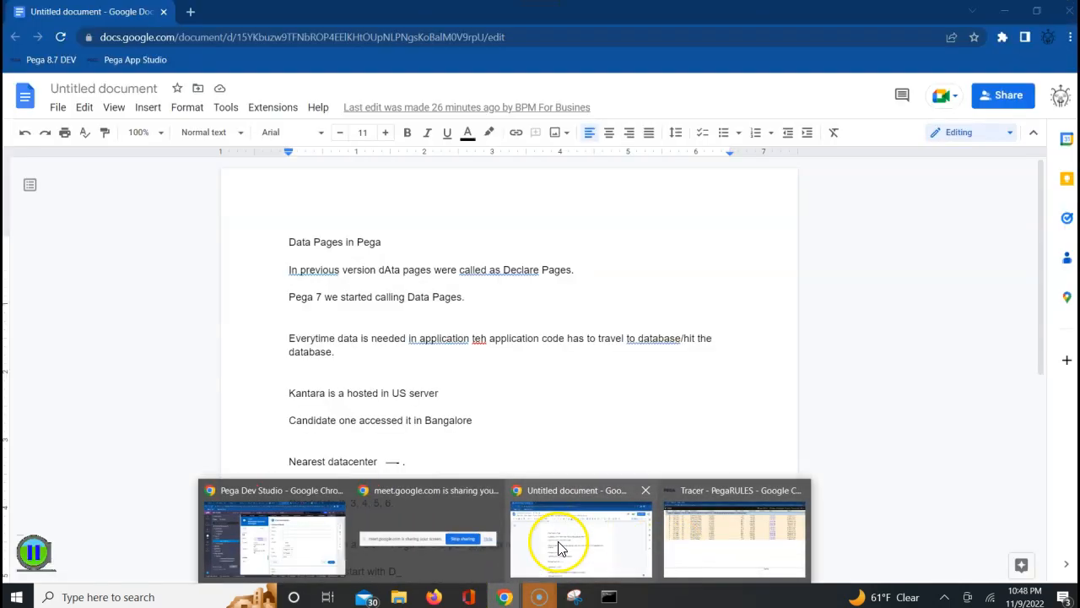
left_click(290, 541)
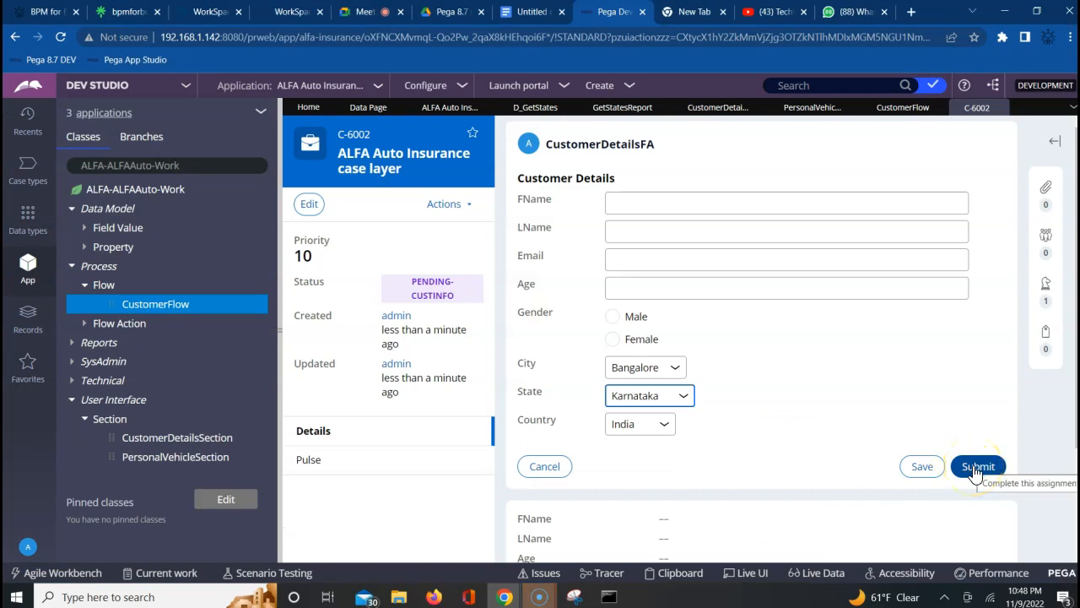
left_click(977, 468)
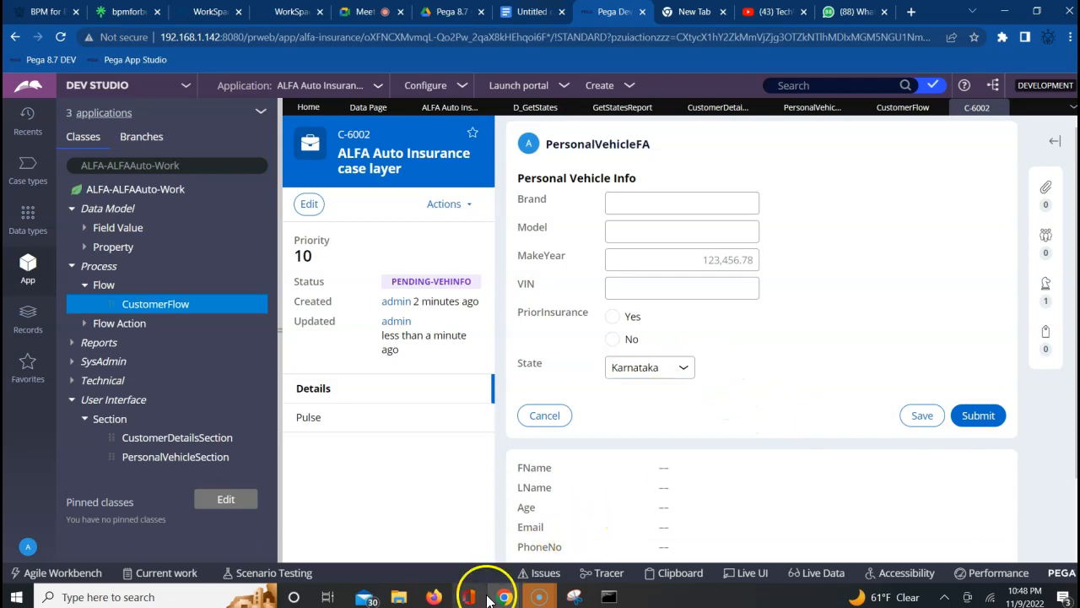
Switch to the Tracer to review the newly captured data page events.
mouse_move(504, 598)
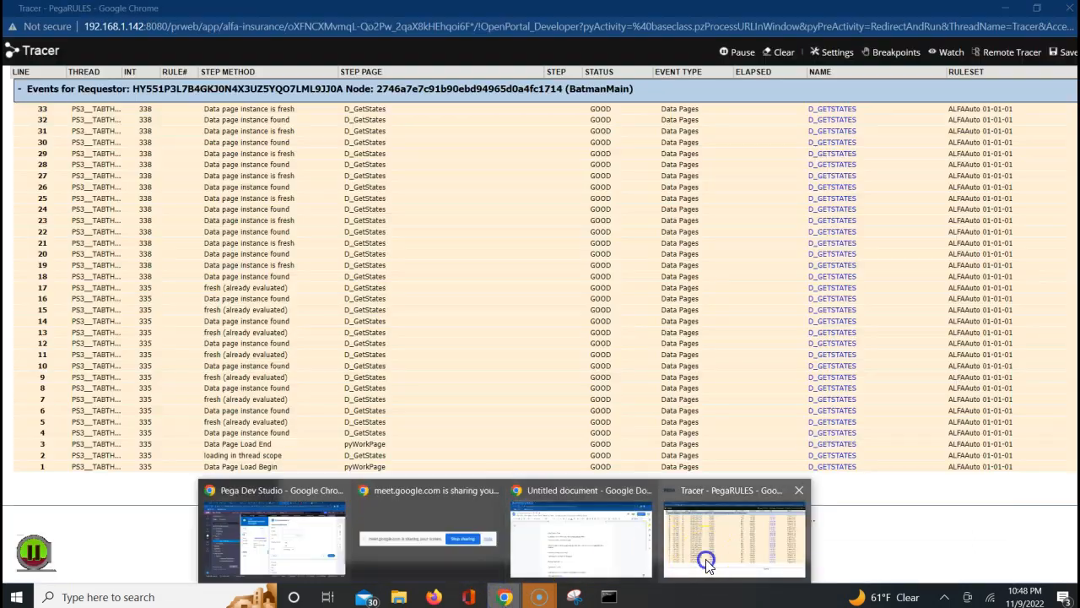
left_click(707, 564)
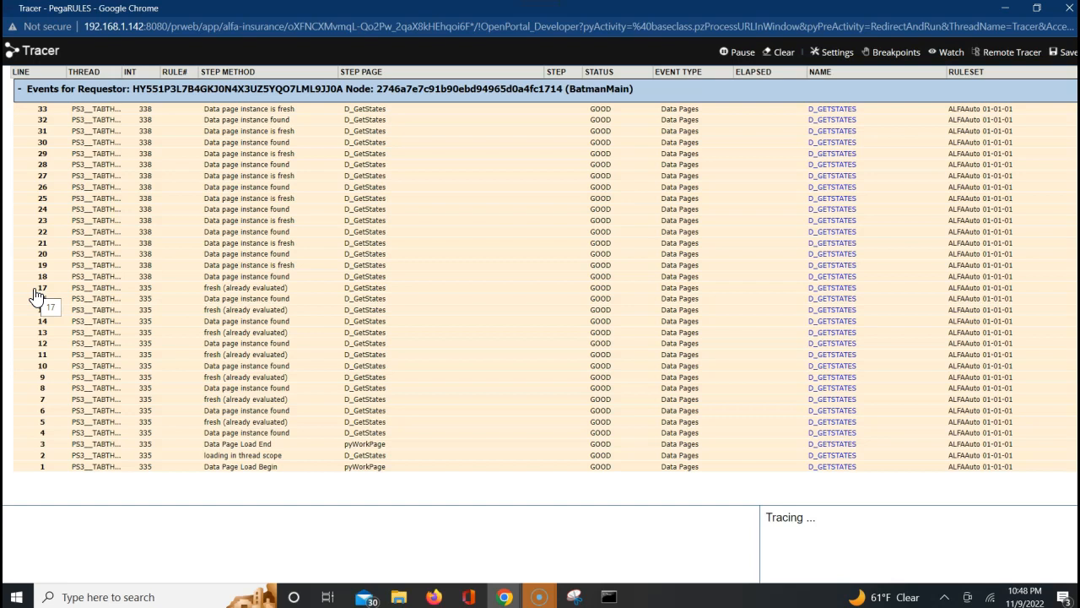
Pause tracing in the Tracer and minimize its window.
left_click(743, 54)
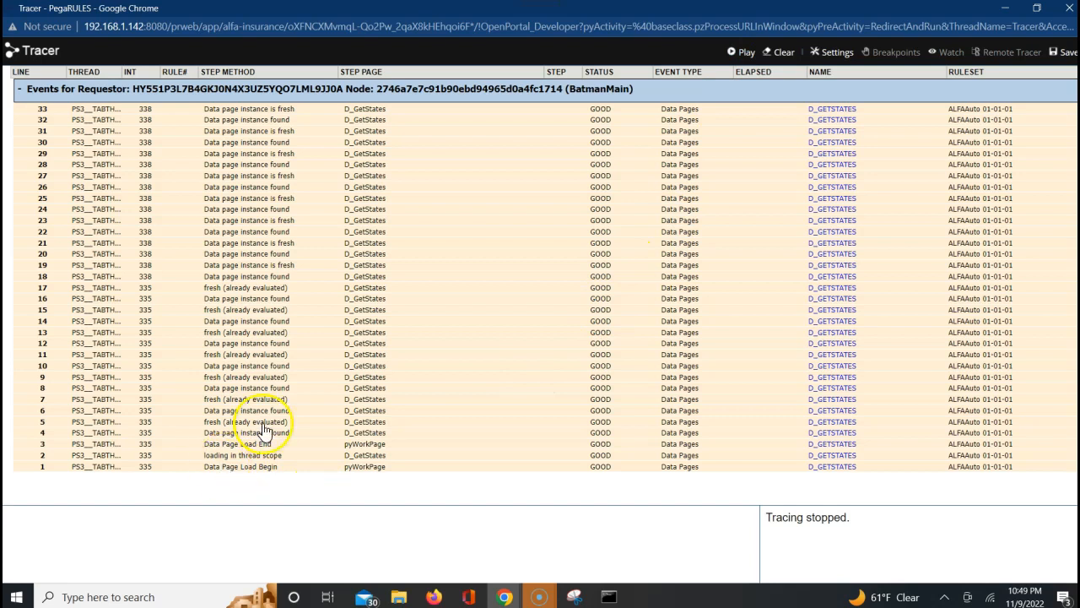
left_click(1003, 9)
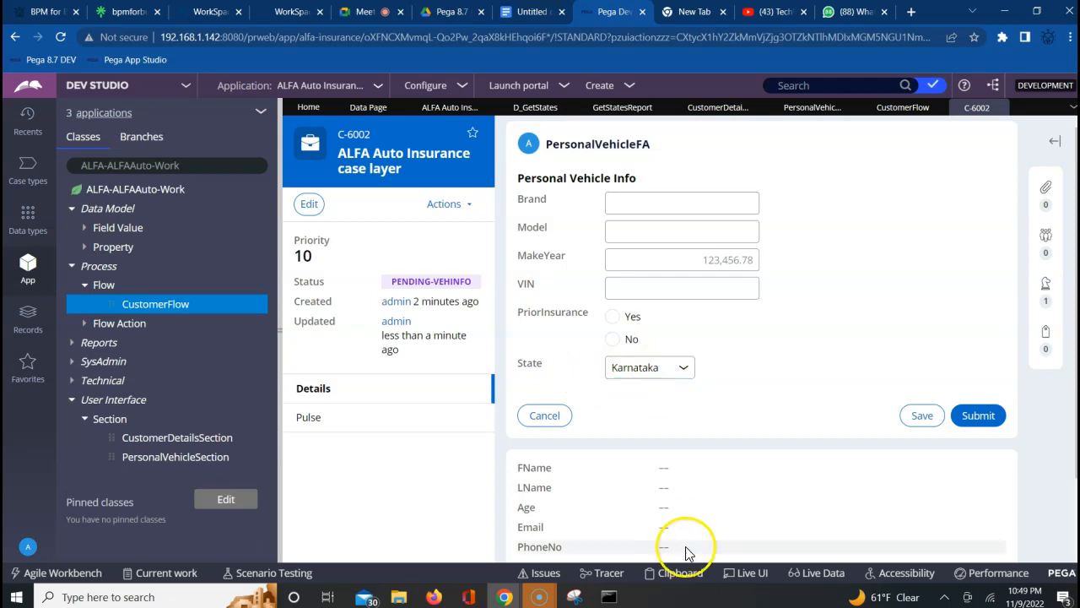
Open the Clipboard and expand the thread's data pages to select the D_GetStates data page.
left_click(668, 575)
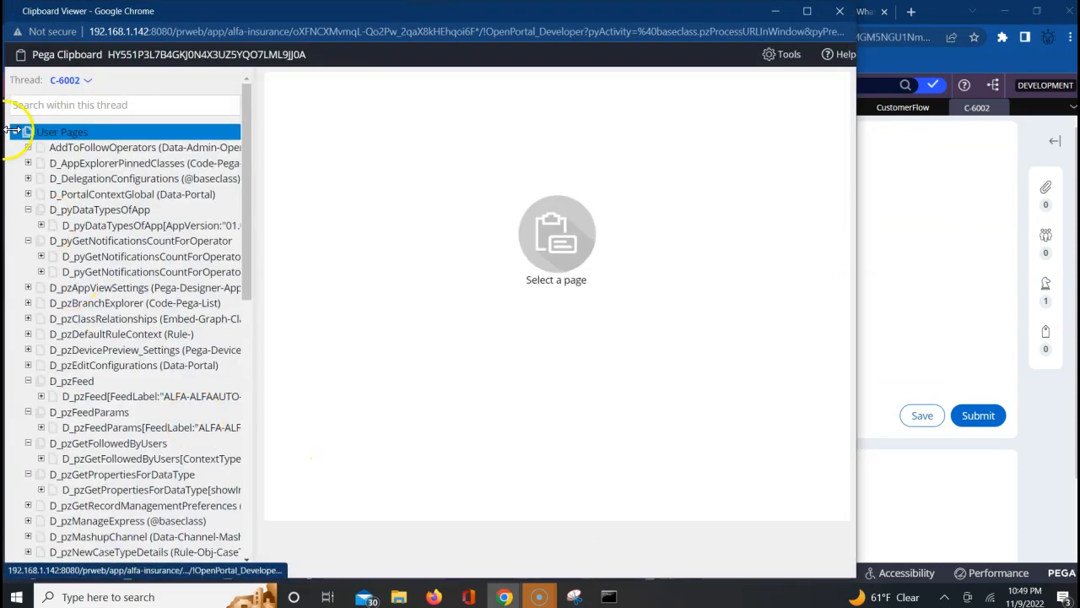
left_click(16, 132)
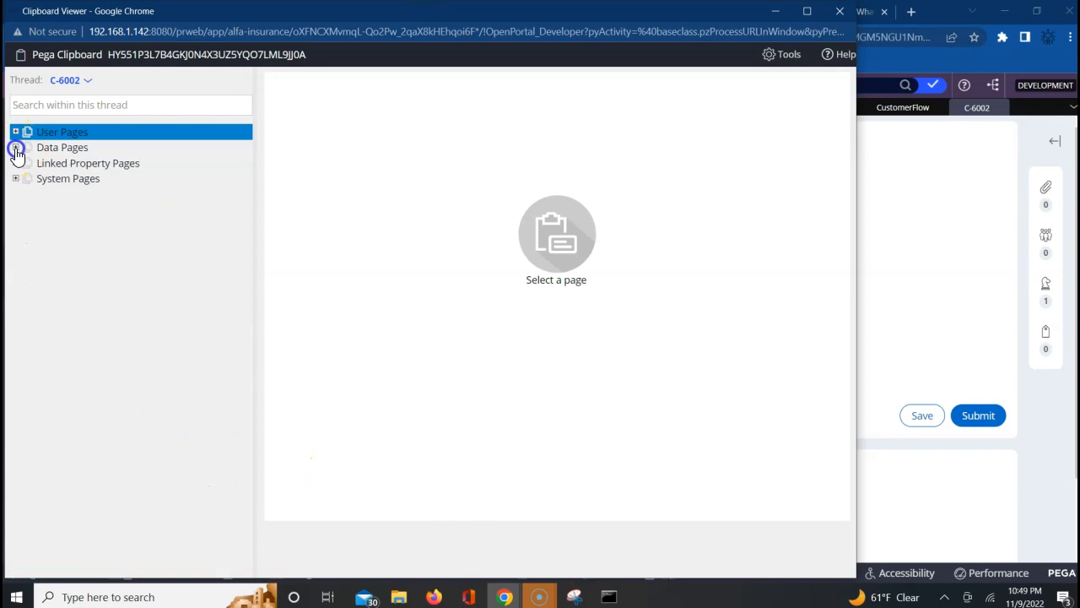
left_click(16, 147)
left_click(28, 164)
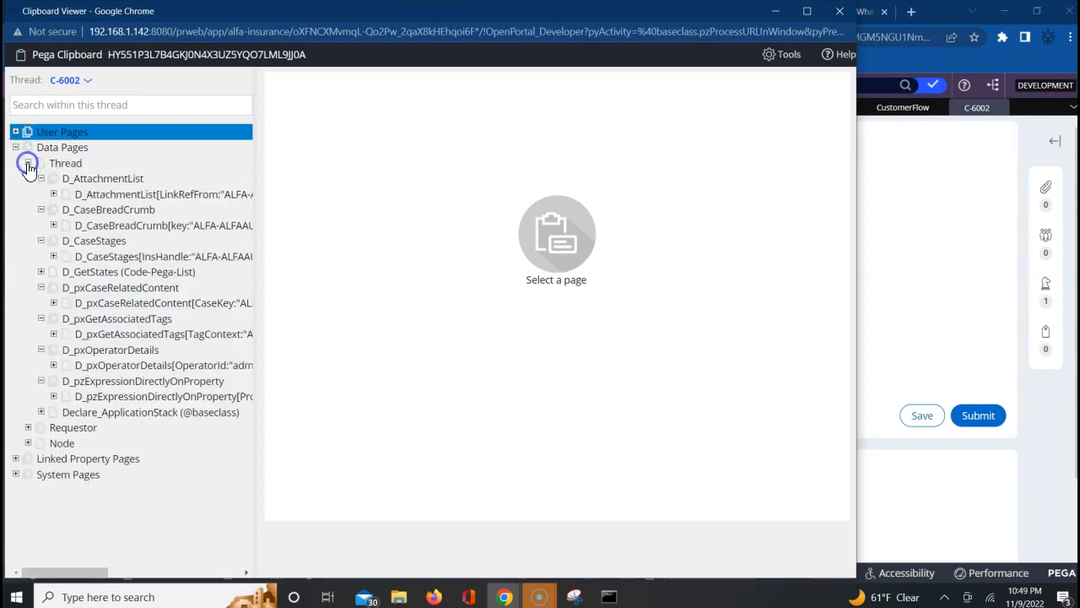
left_click(118, 254)
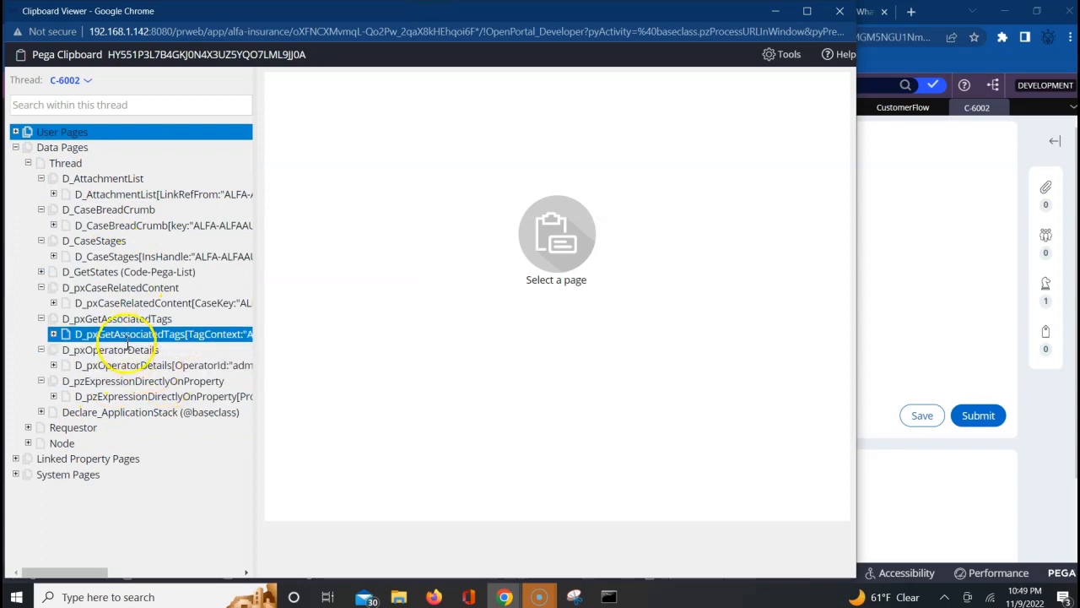
left_click(77, 276)
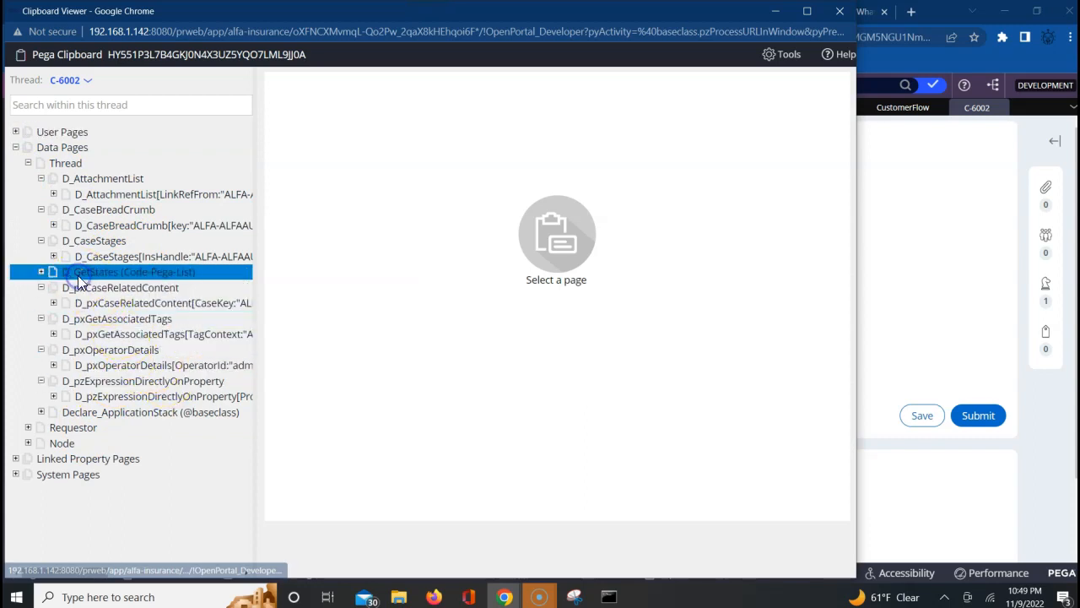
left_click(41, 272)
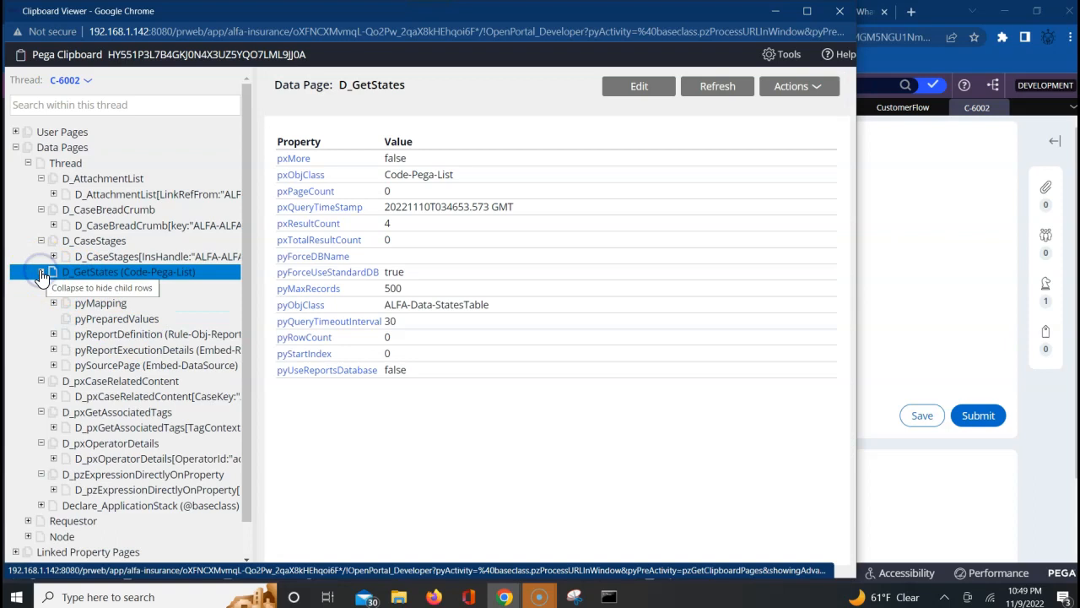
Expand D_GetStates pxResults and inspect each of the four state result pages.
left_click(54, 289)
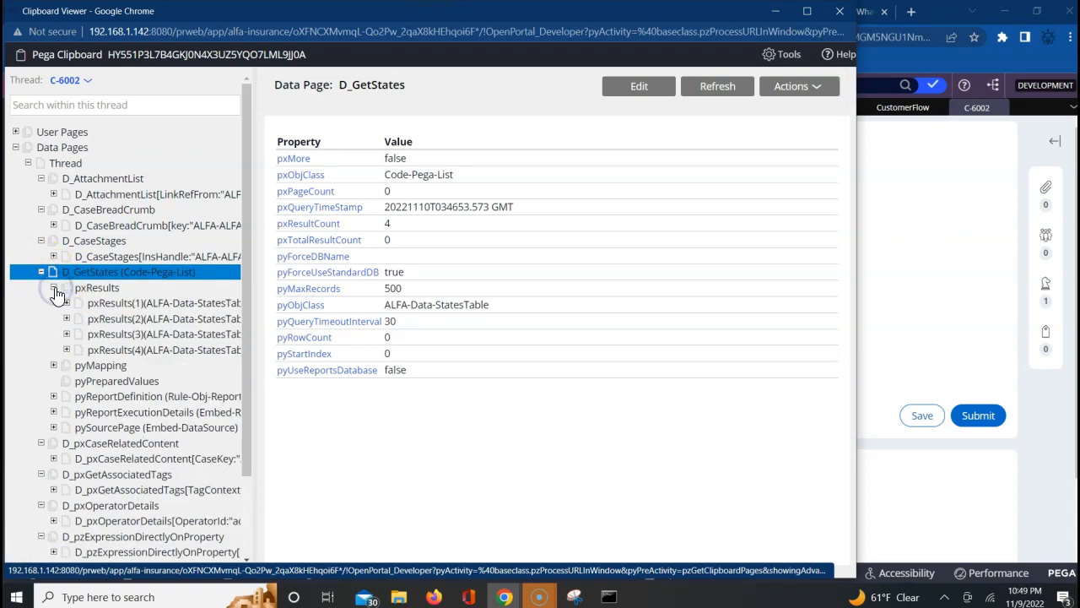
left_click(150, 302)
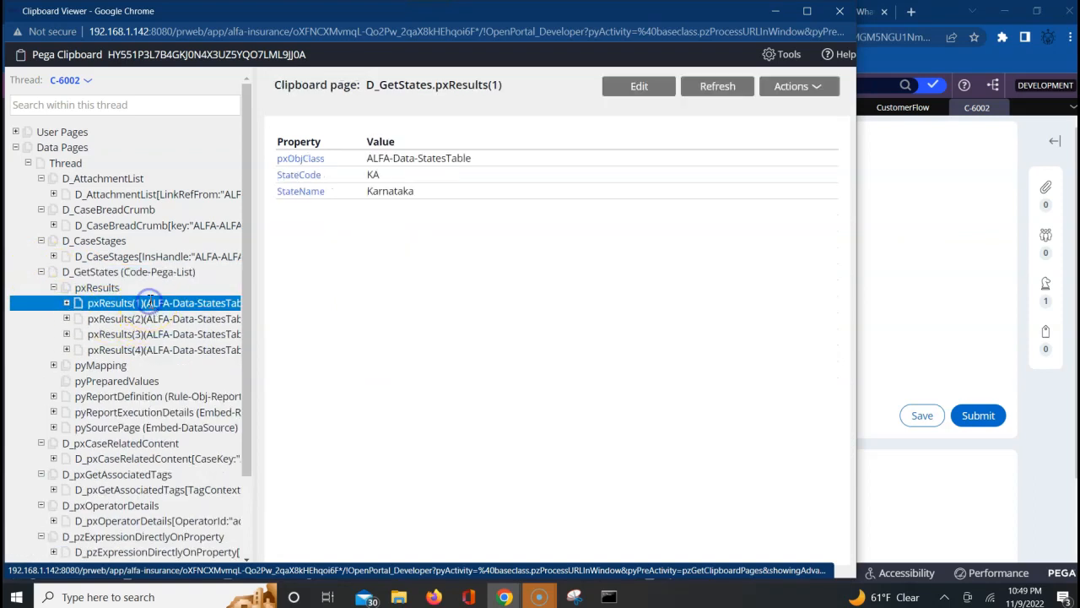
left_click(161, 320)
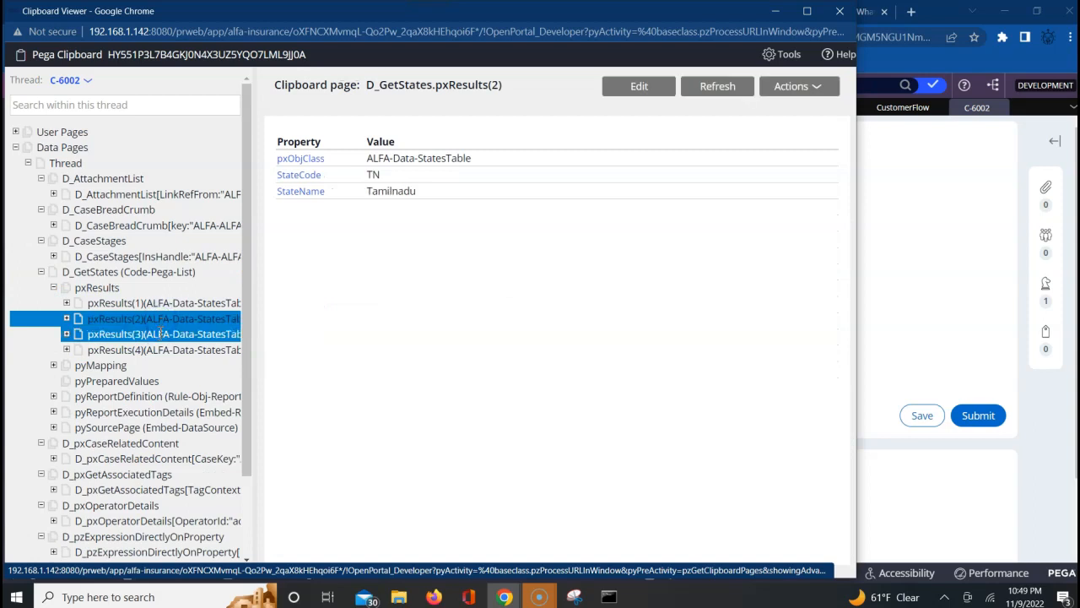
left_click(160, 333)
left_click(158, 348)
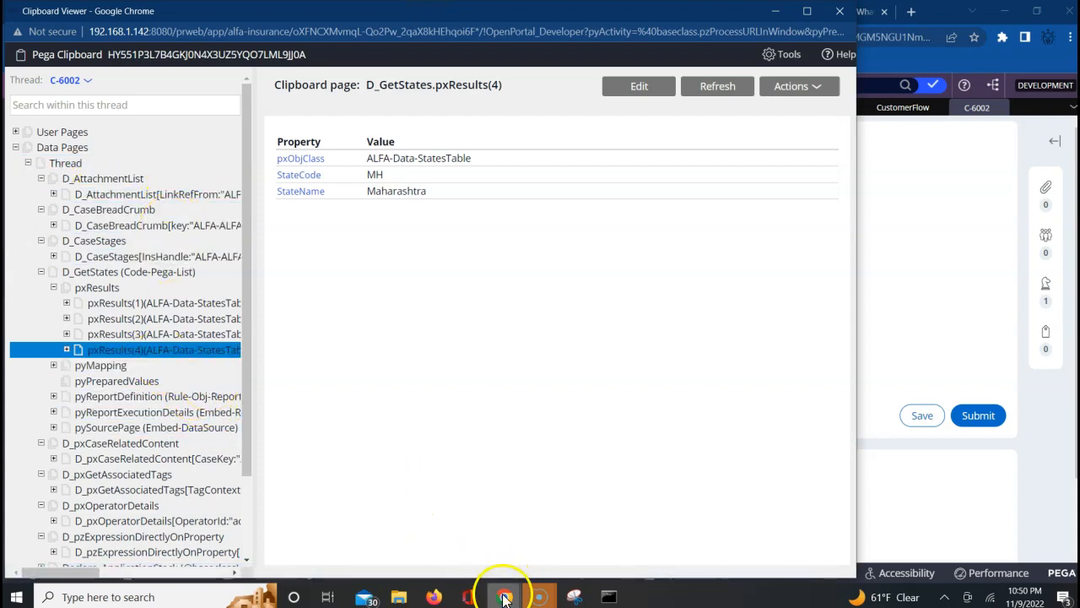
Glance at the Tracer, then return to Dev Studio and open the CustomerDetailsSection tab.
mouse_move(504, 597)
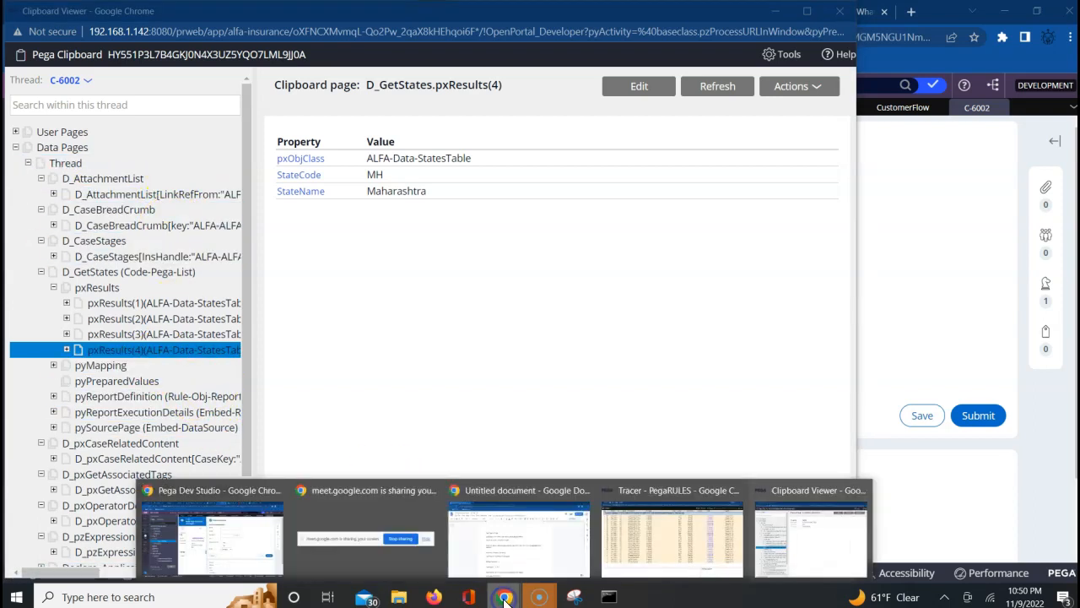
left_click(679, 542)
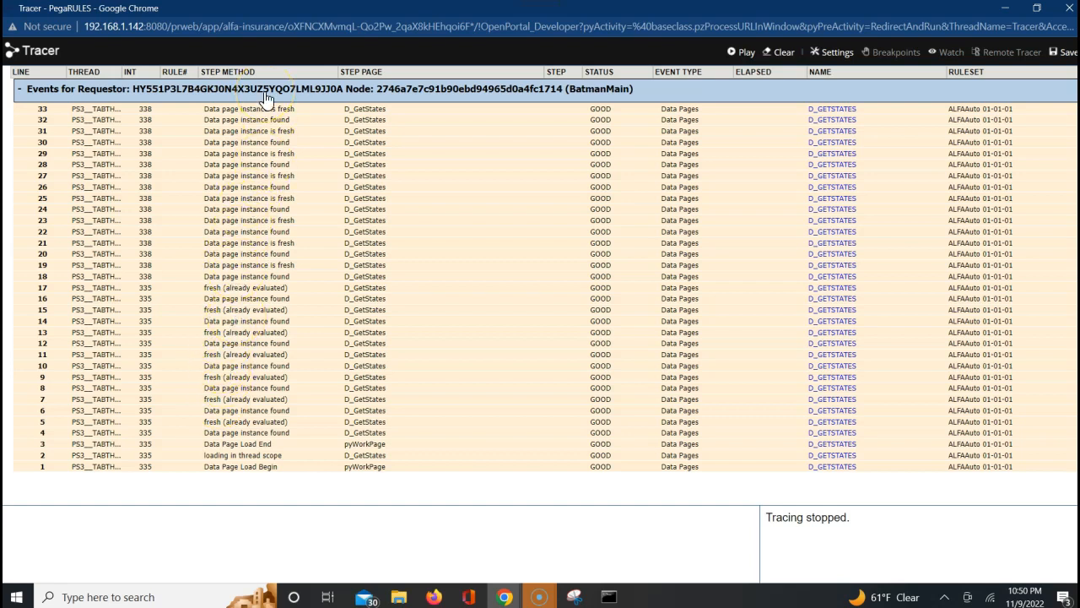
left_click(1008, 16)
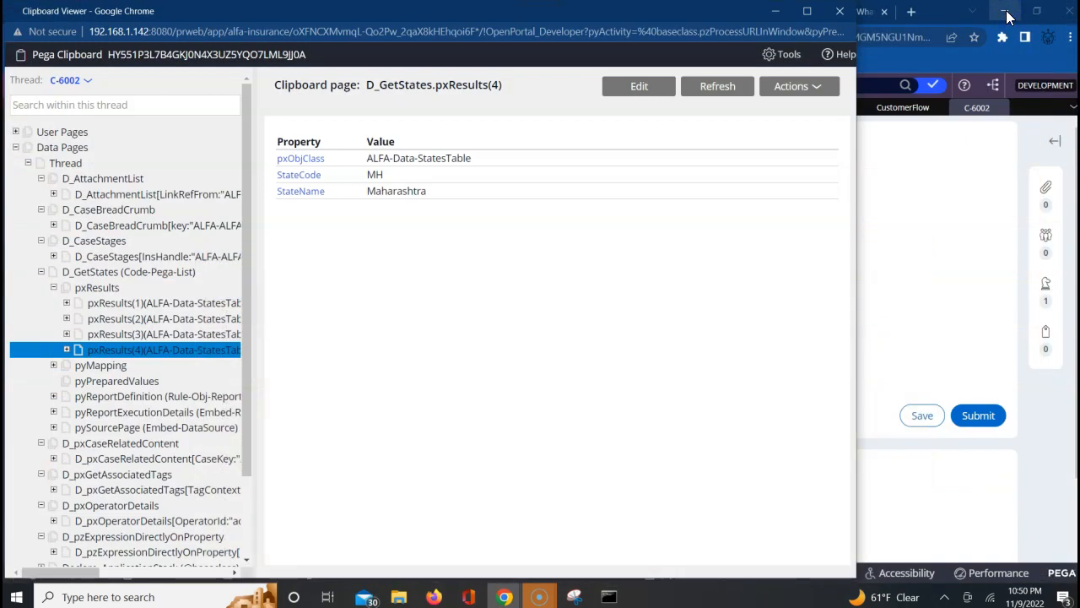
left_click(928, 194)
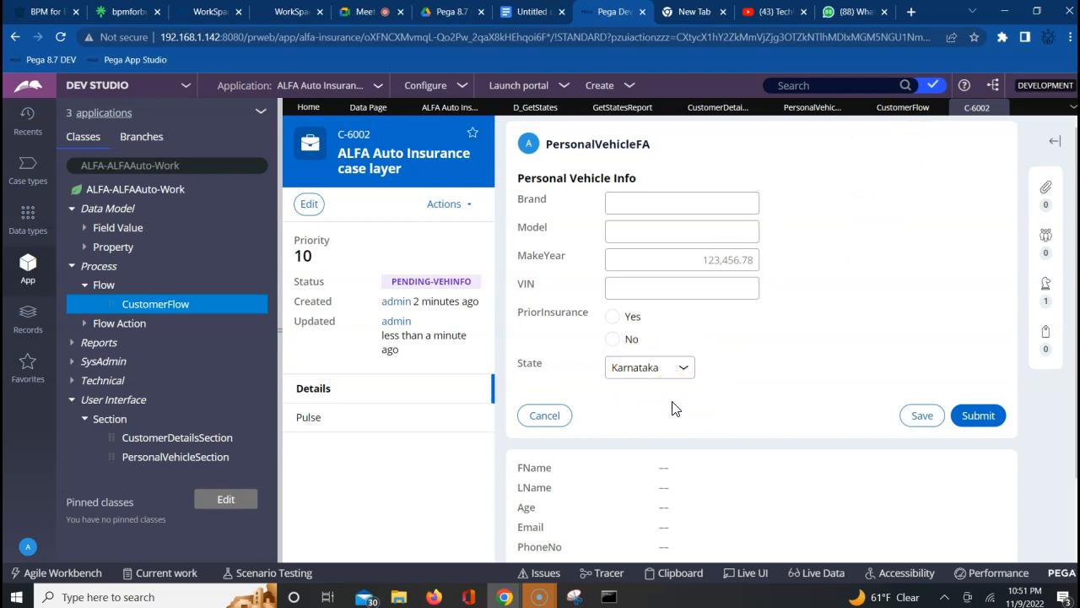
left_click(723, 114)
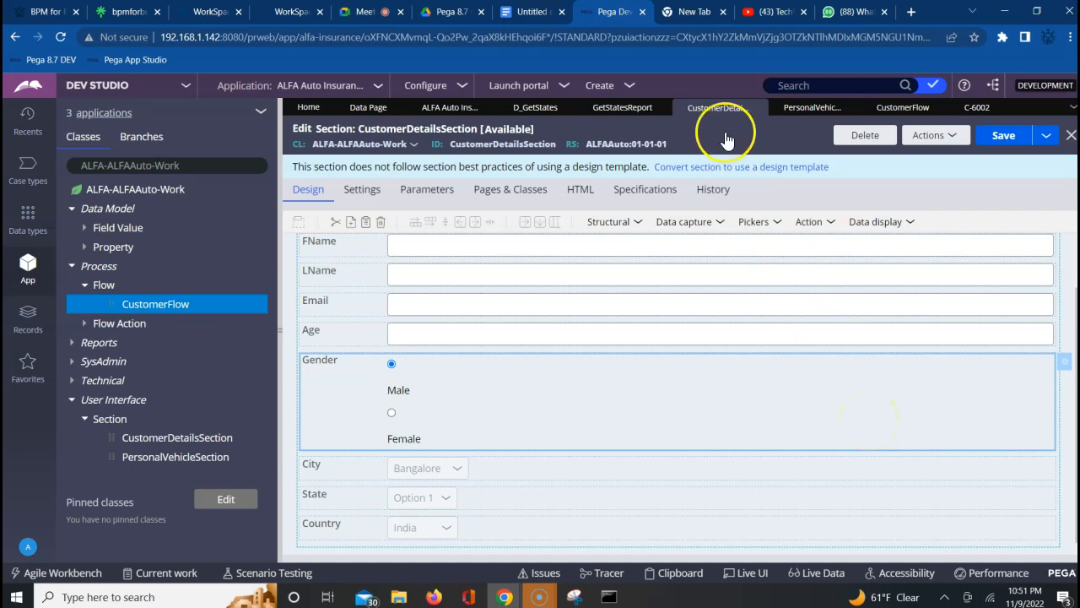
Switch to the WhatsApp tab and select the registration link message in the chat.
left_click(439, 19)
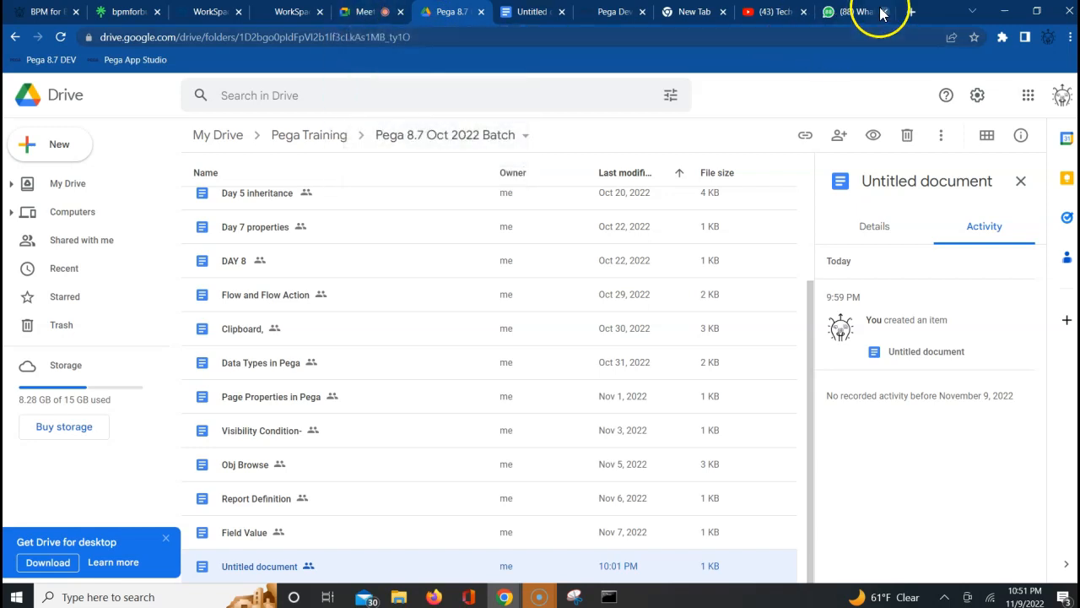
left_click(852, 12)
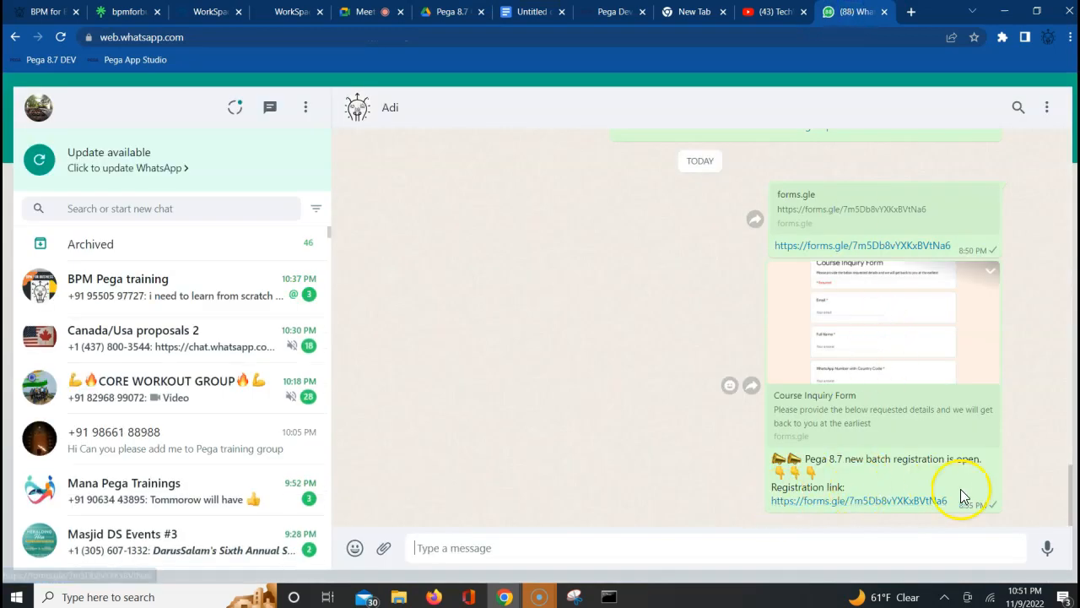
left_click_drag(955, 505, 769, 487)
key("ctrl+c")
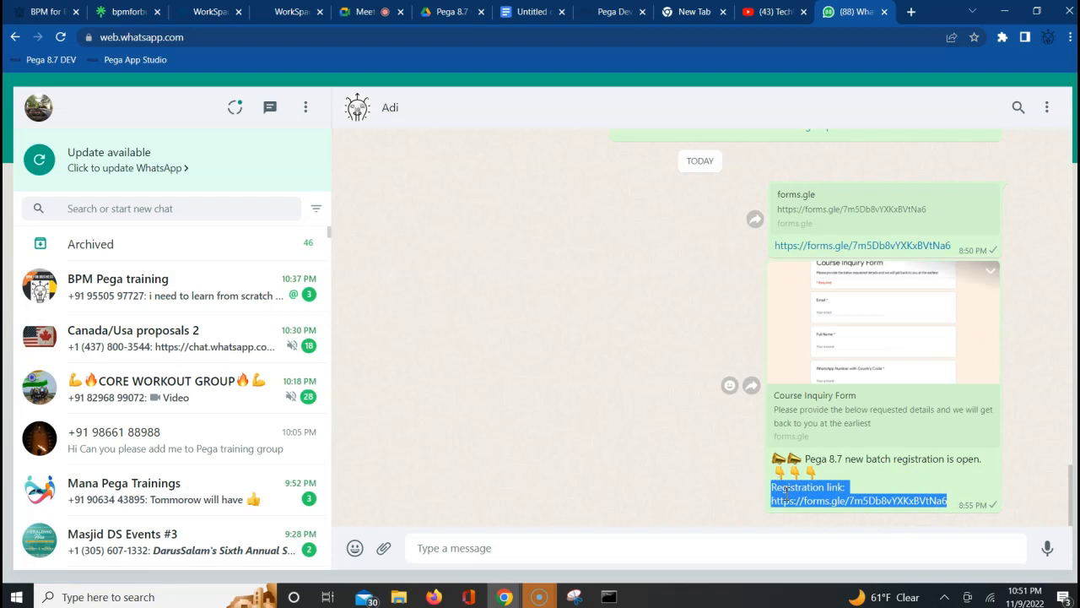
Open the Meet in-call messages and paste and send the registration link to everyone.
left_click(352, 12)
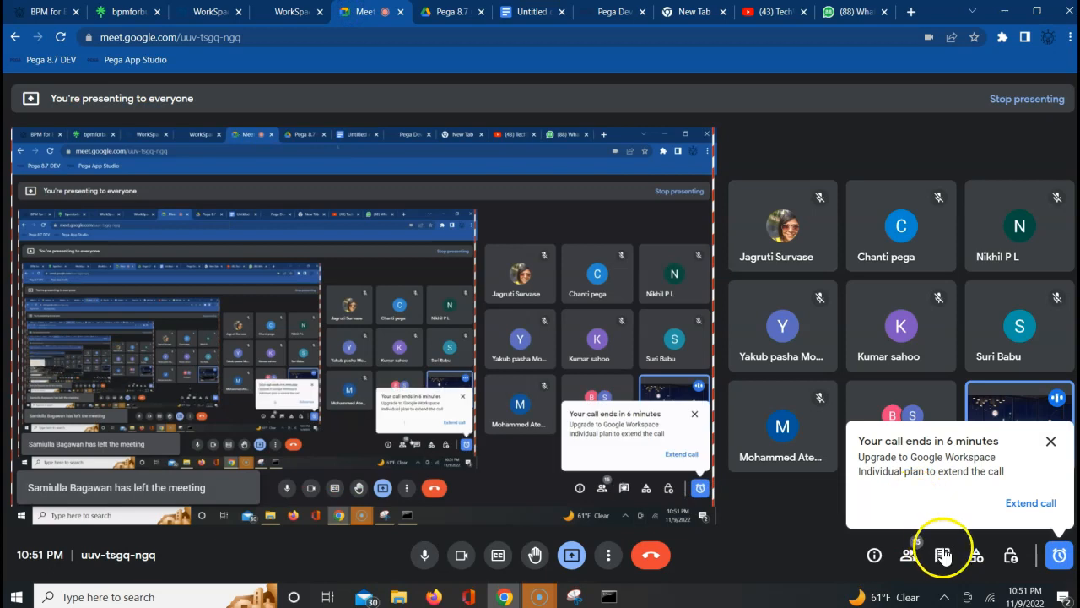
left_click(943, 555)
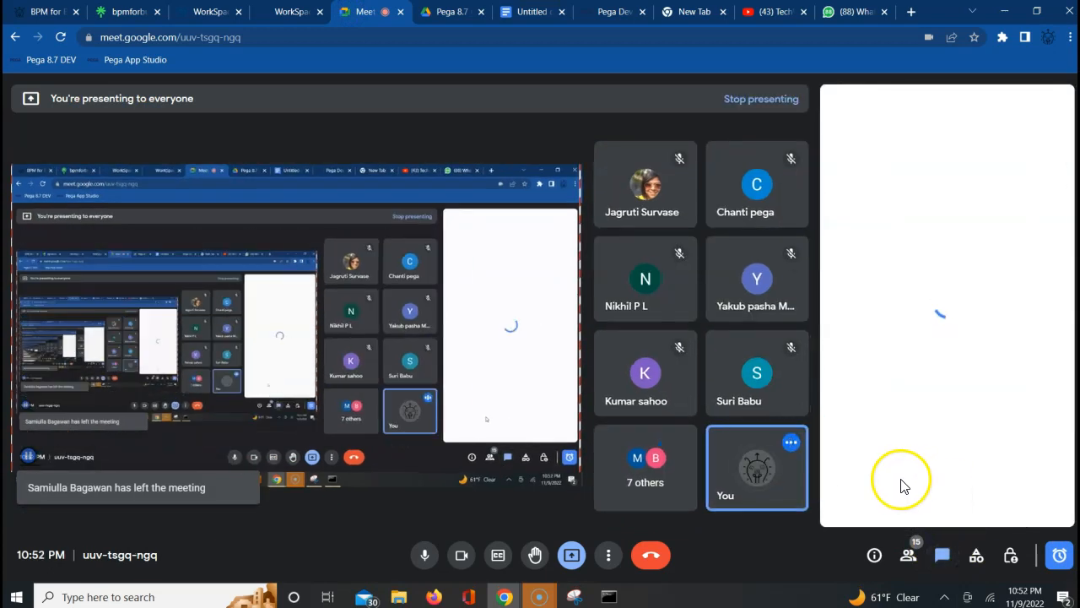
left_click(906, 498)
key("ctrl+v")
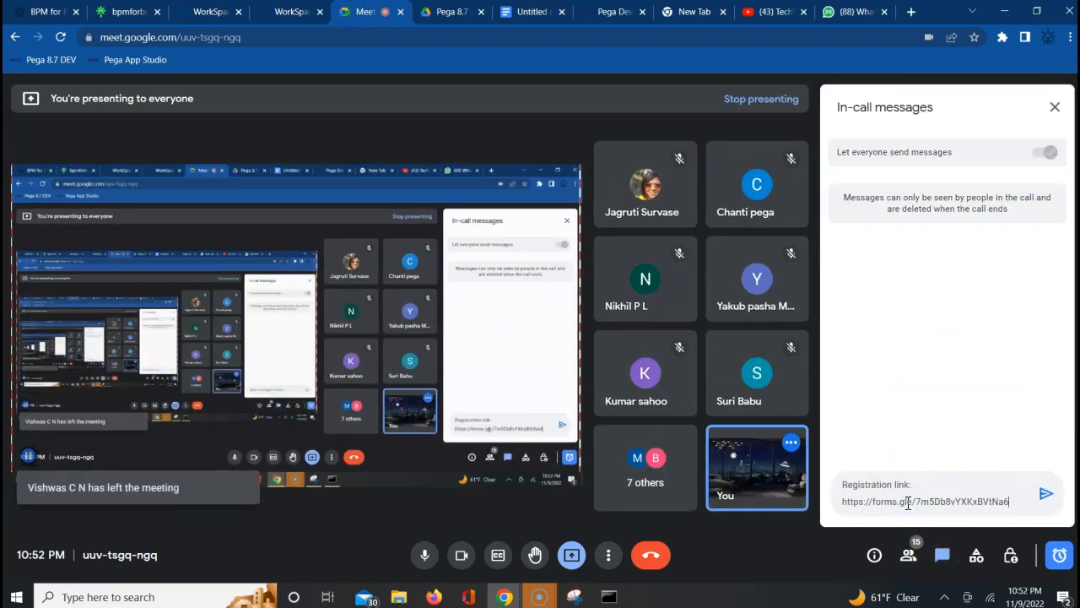
key("Return")
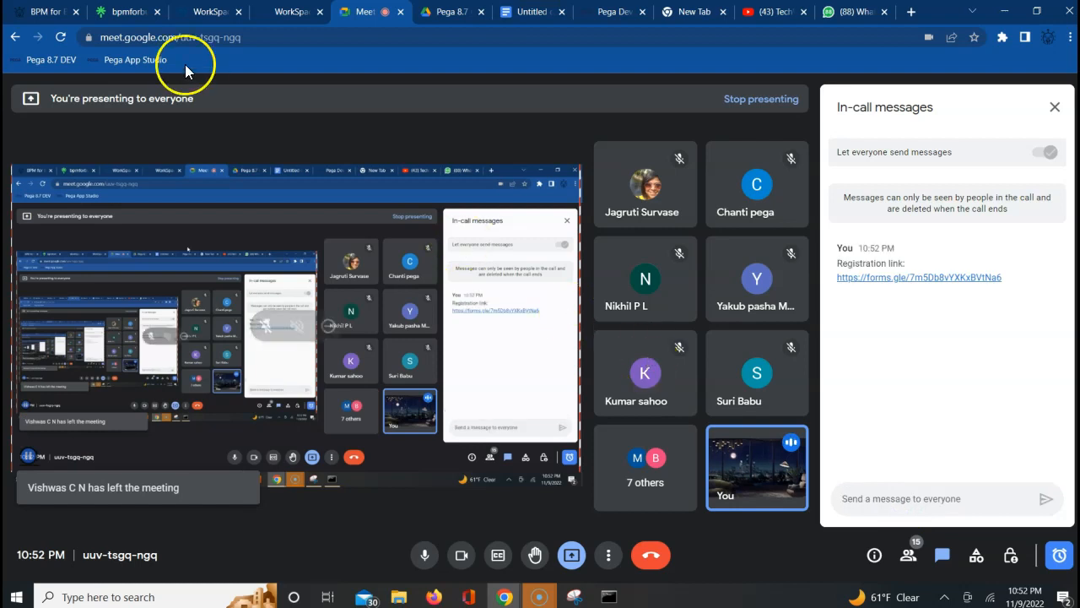
Copy the linktr.ee/bpmforbusiness address from its tab and send it in the Meet chat.
left_click(130, 11)
left_click(191, 40)
key("ctrl+c")
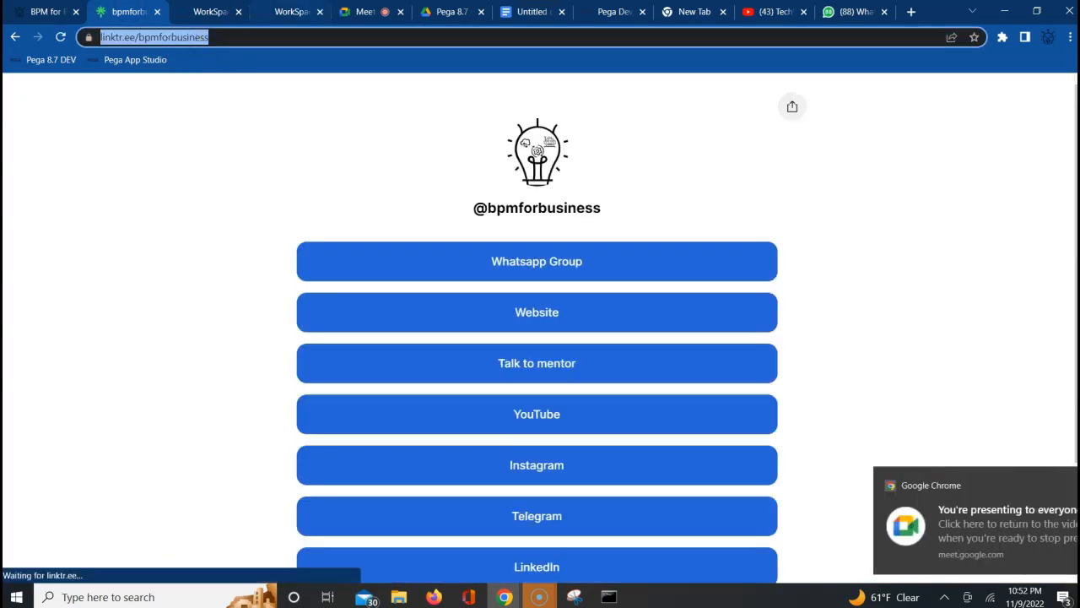
left_click(355, 12)
key("ctrl+v")
key("Return")
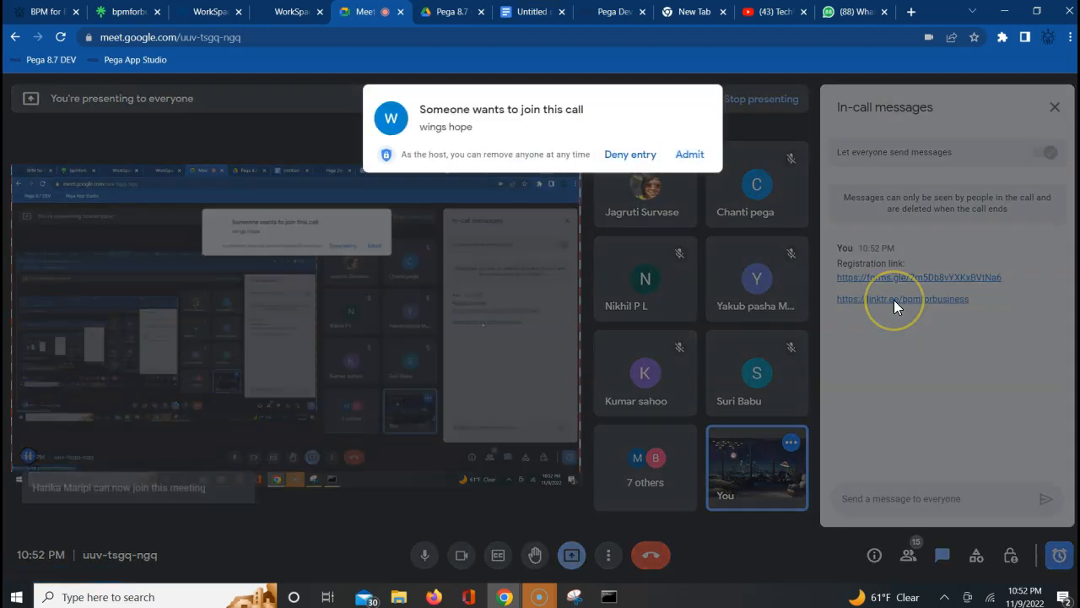
Admit the participant waiting to join and dismiss the call-ending notice.
left_click(685, 155)
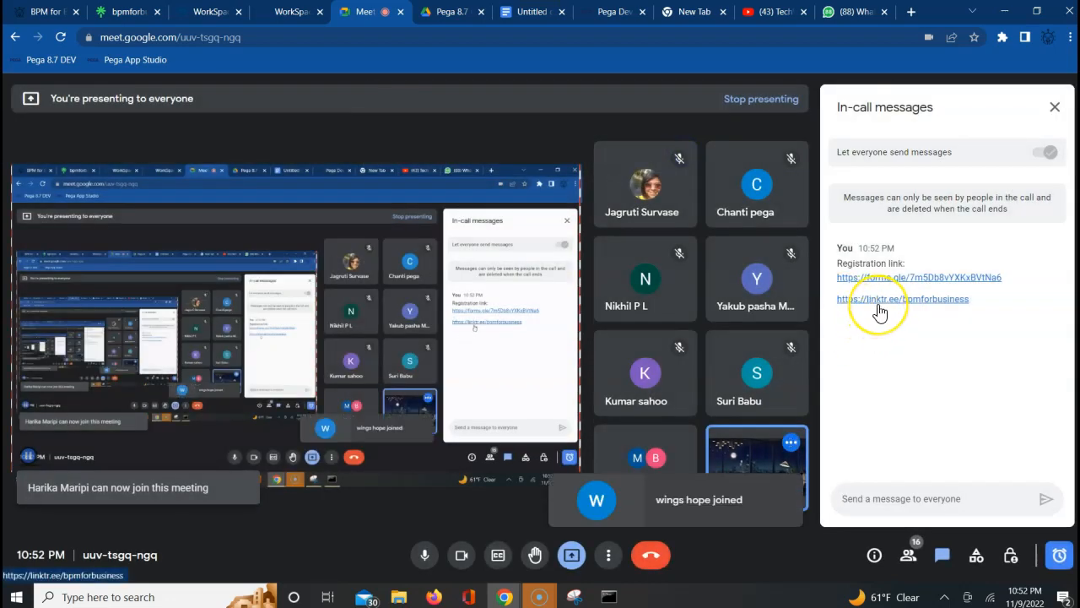
left_click(989, 494)
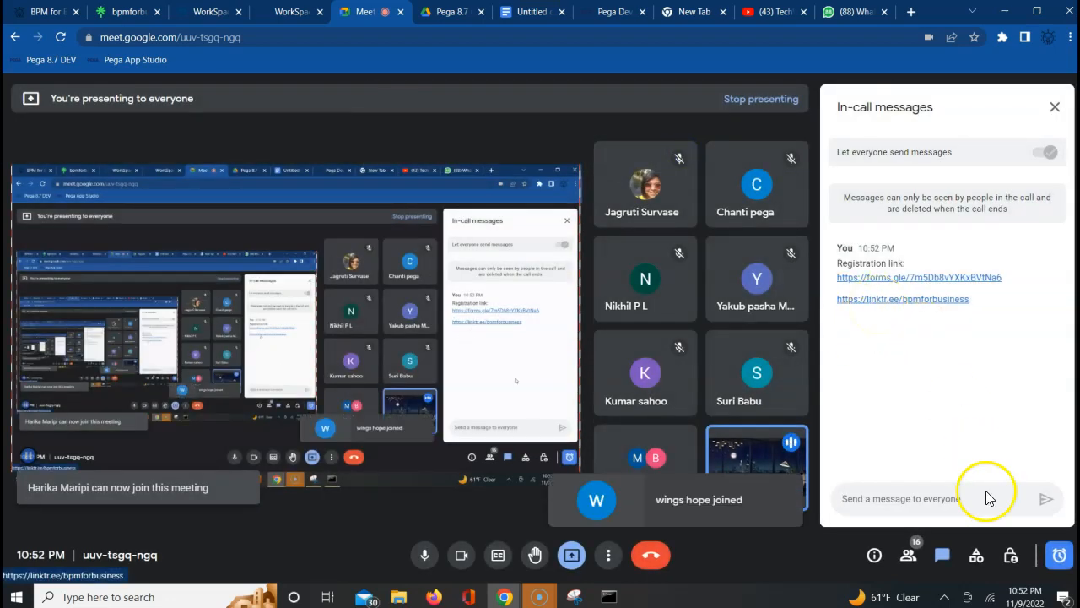
left_click(1060, 557)
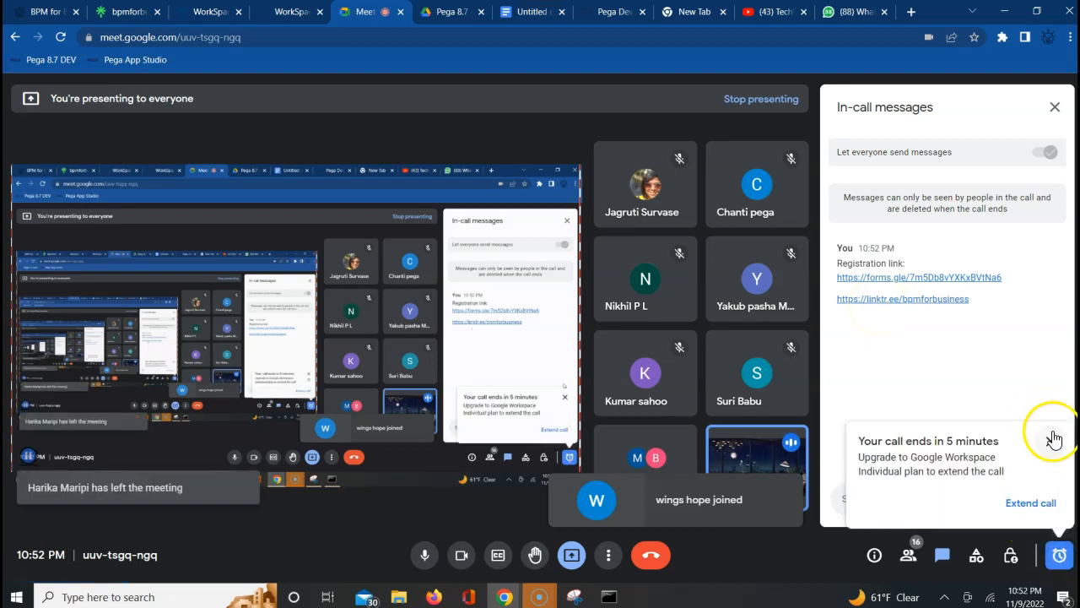
left_click(1054, 438)
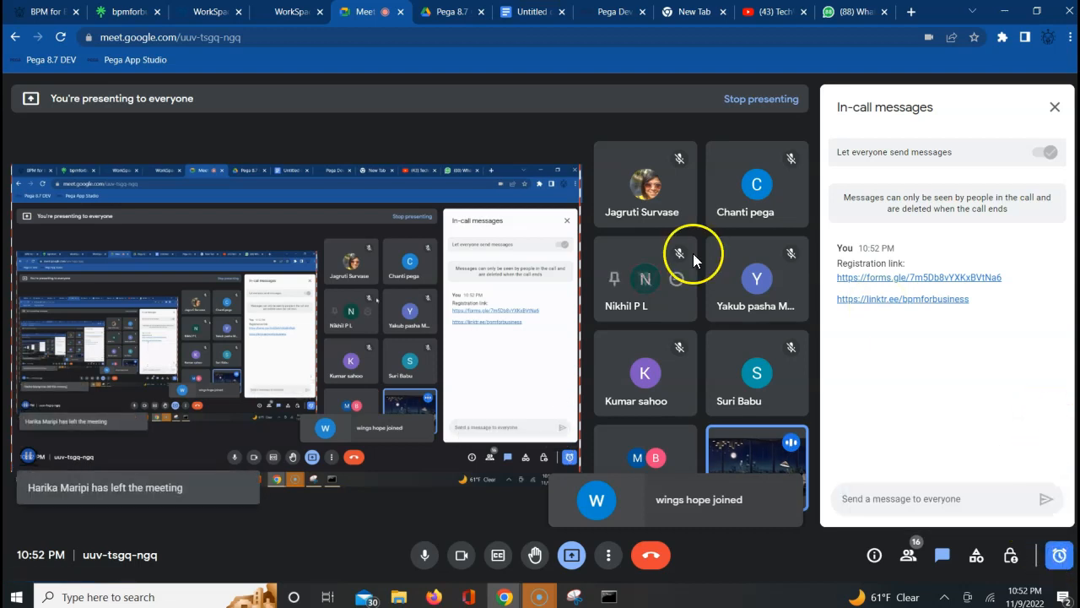
Switch to the Google Docs notes, jump to the top and select the title line "Data Pages in Pega".
left_click(523, 11)
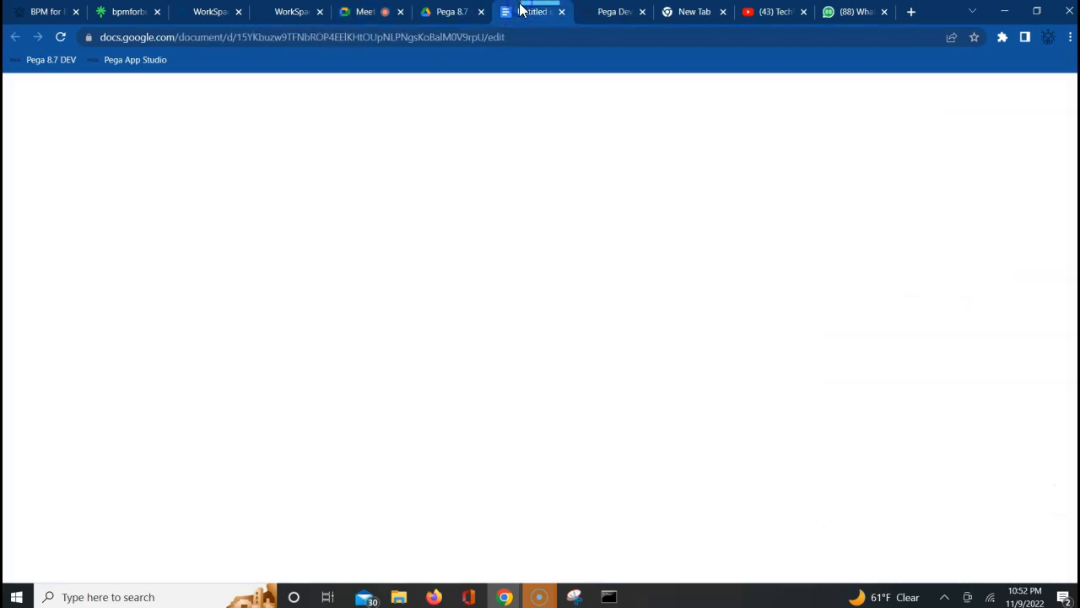
left_click(532, 297)
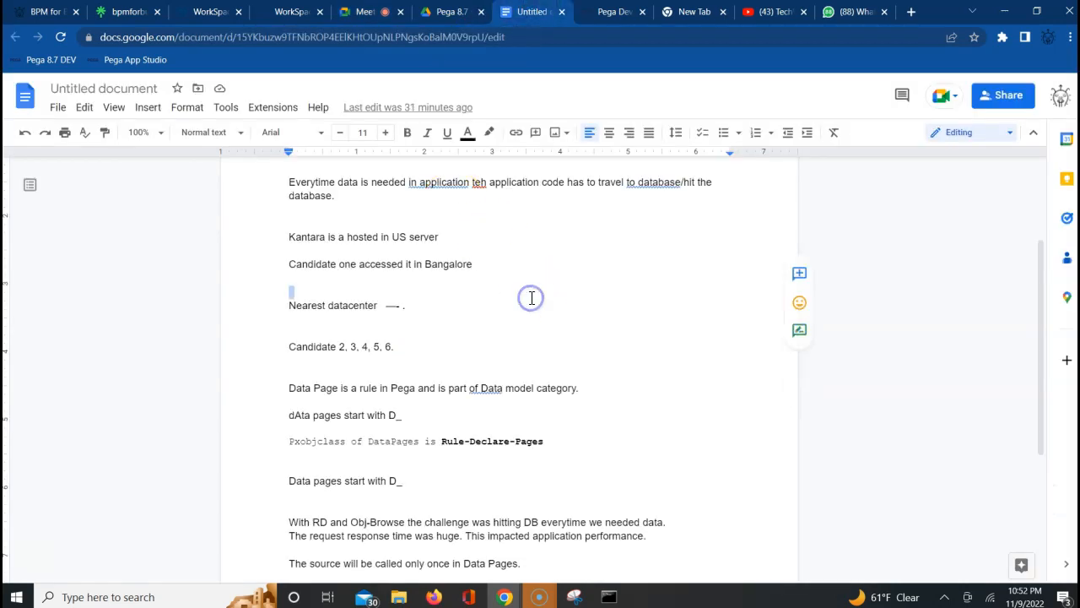
key("ctrl+Home")
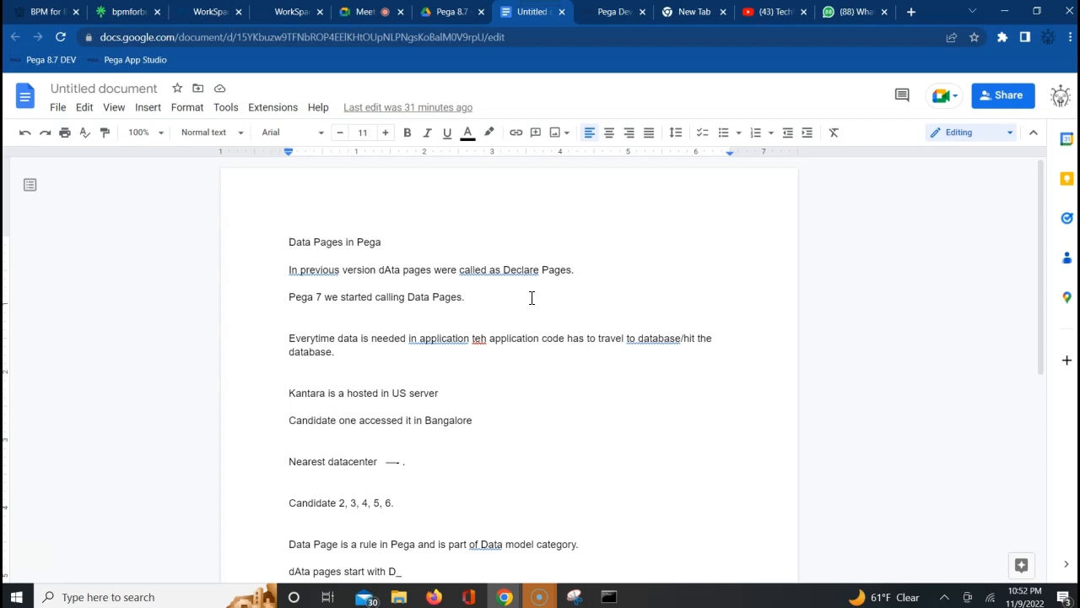
double_click(308, 242)
triple_click(308, 242)
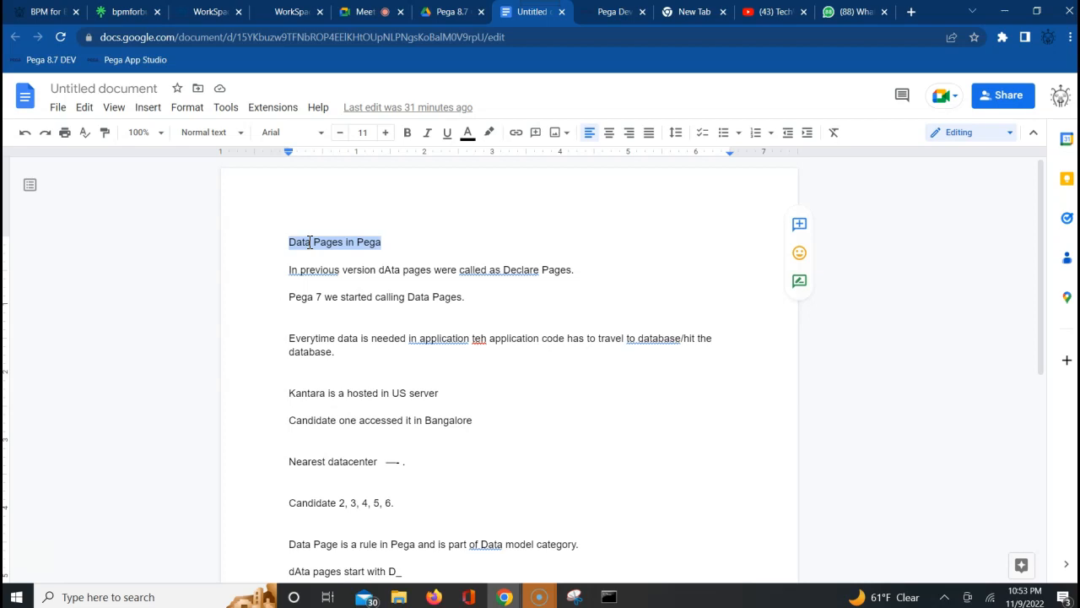
Return through the open windows to Dev Studio and open the C-6002 case tab.
left_click(502, 597)
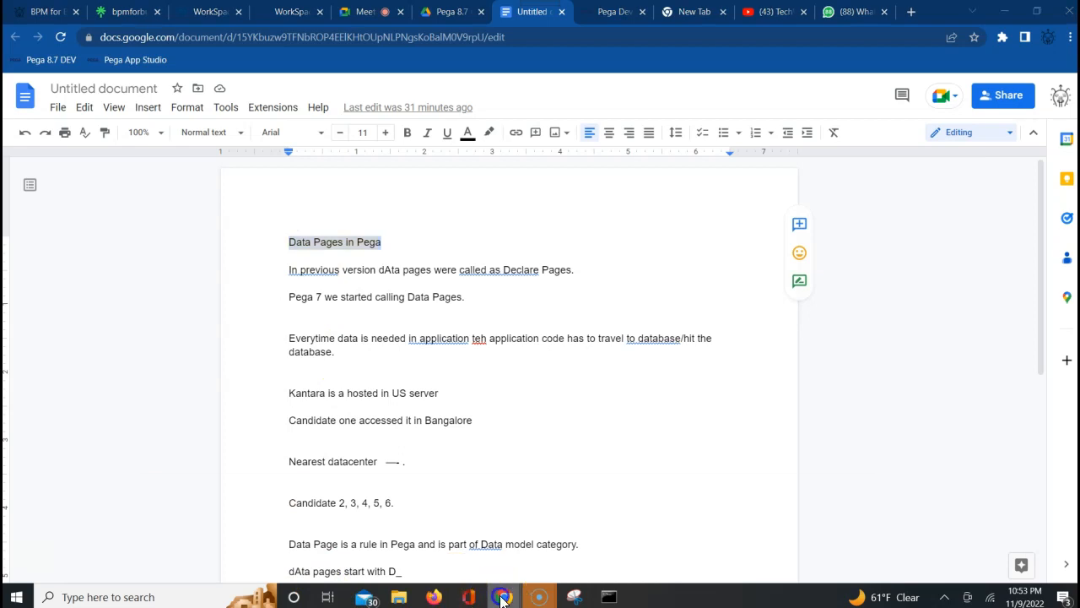
left_click(635, 542)
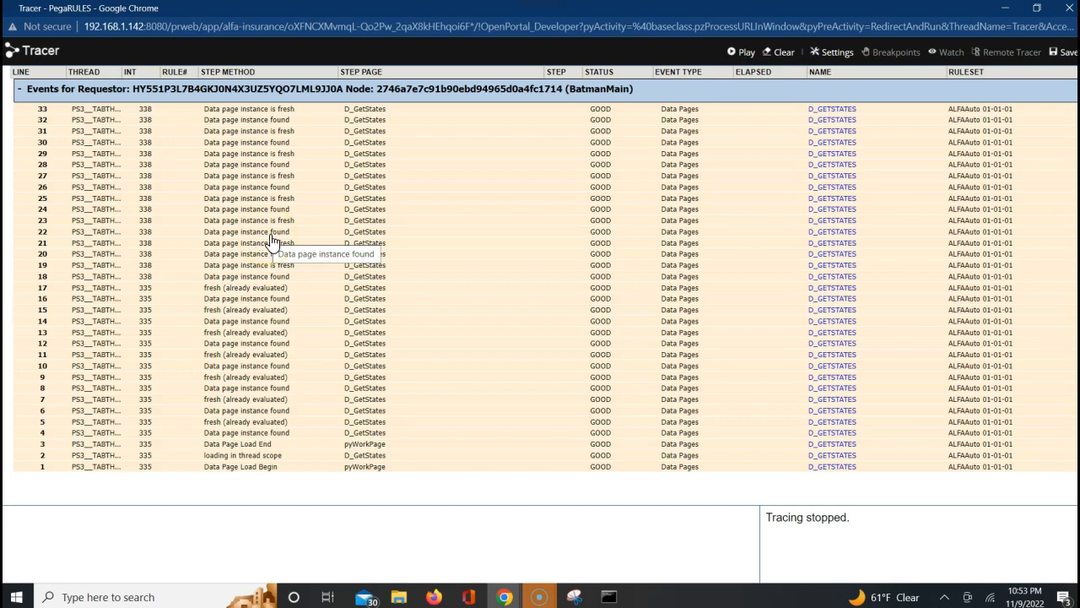
left_click(504, 597)
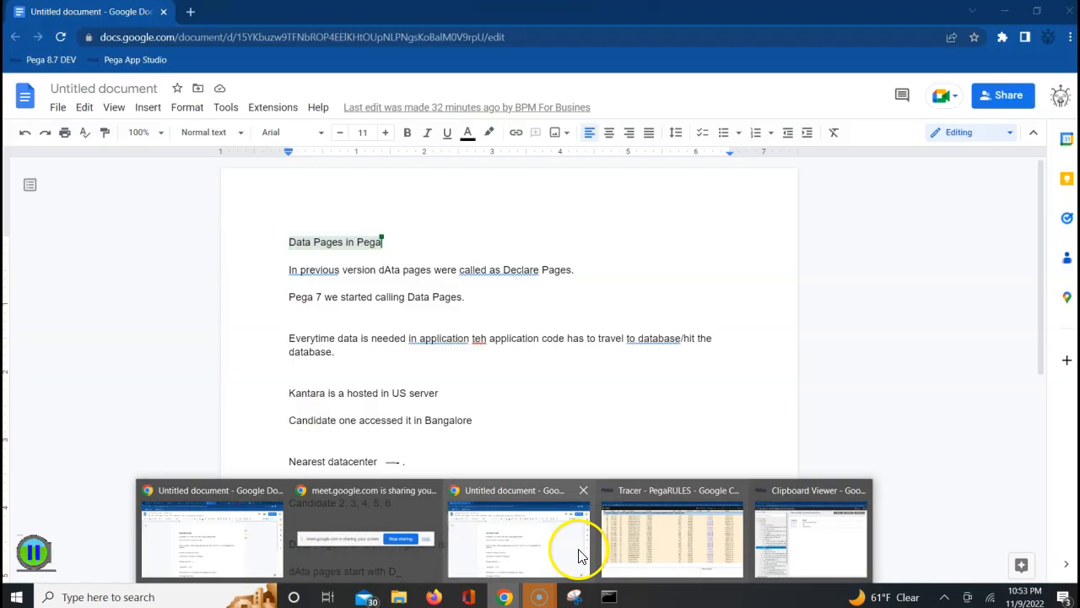
left_click(248, 538)
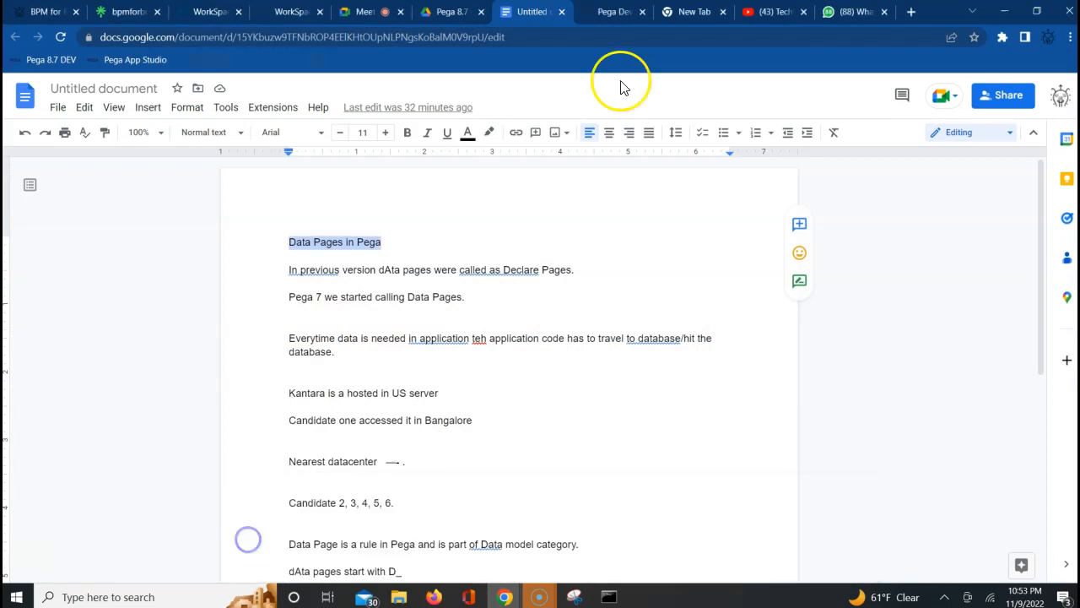
left_click(601, 11)
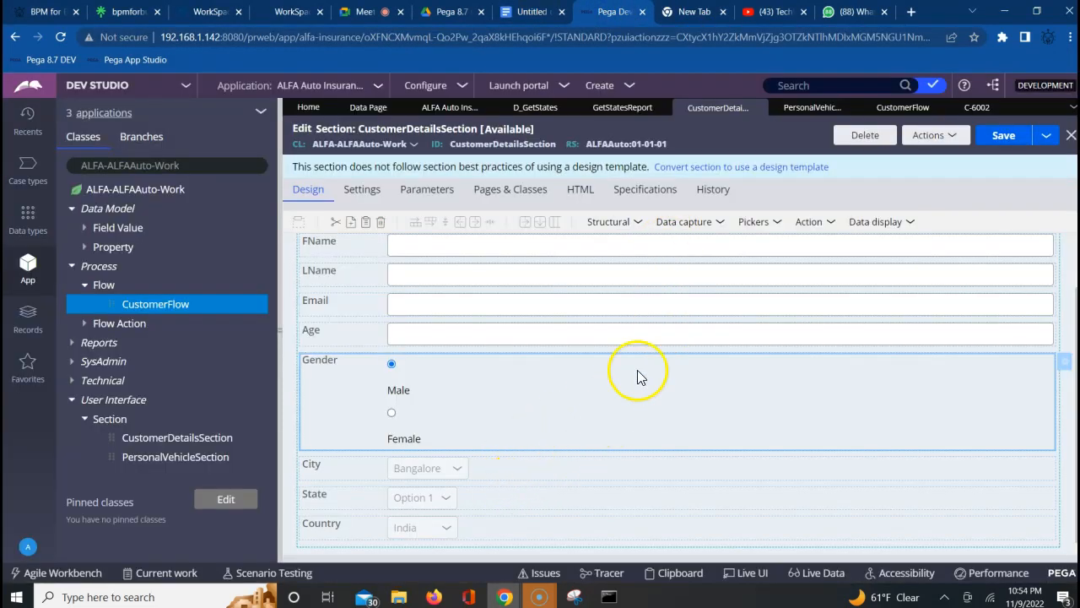
left_click(971, 108)
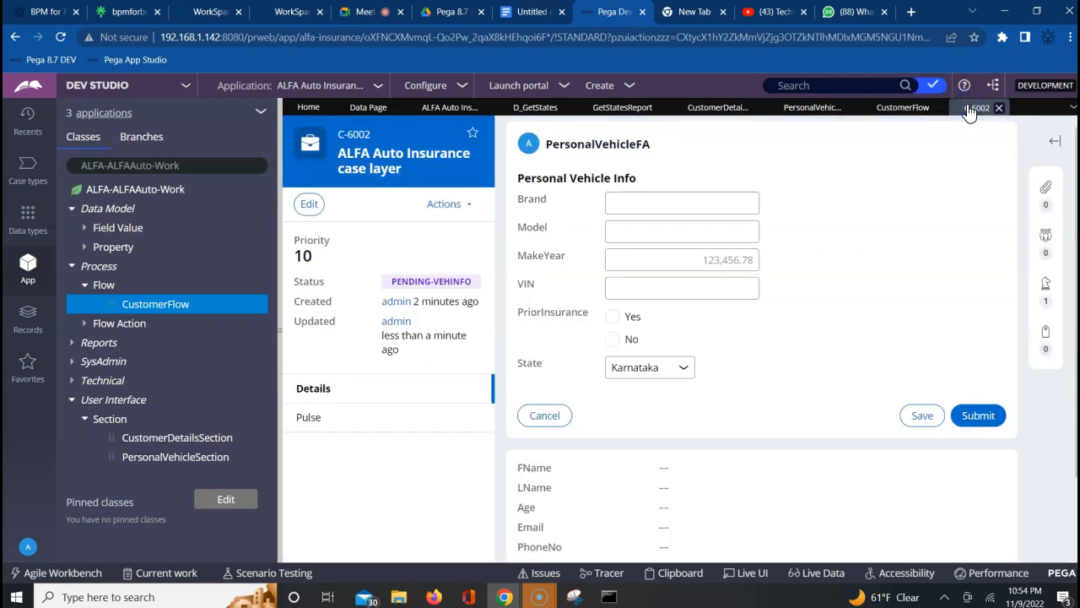